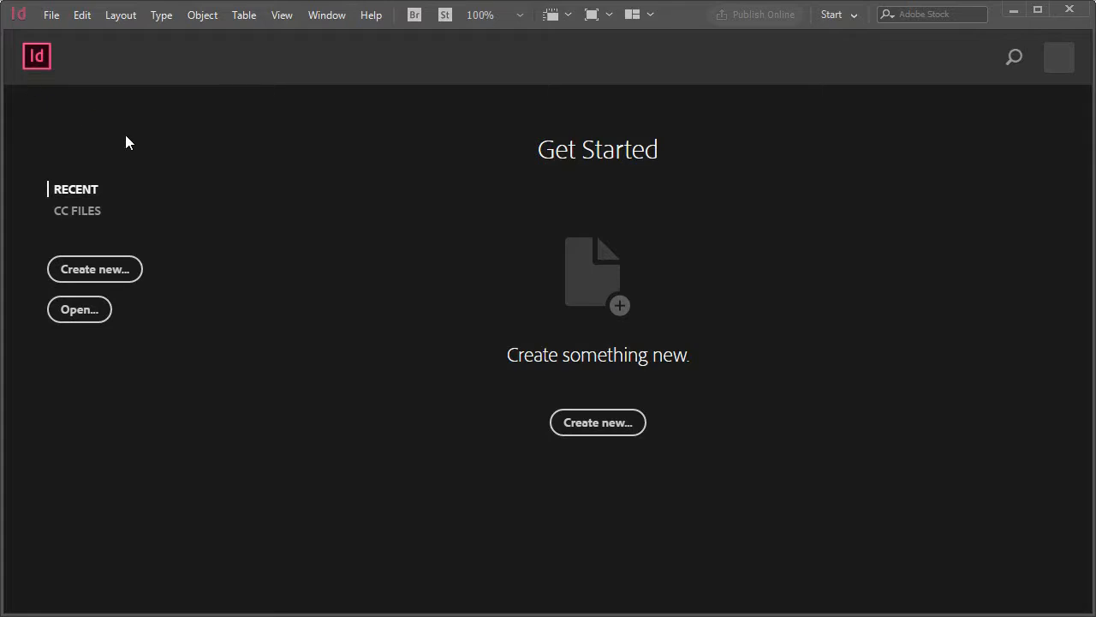
Create a new document from the recent 210 x 297 mm custom preset with 20 mm margins
click(52, 17)
mouse_move(96, 41)
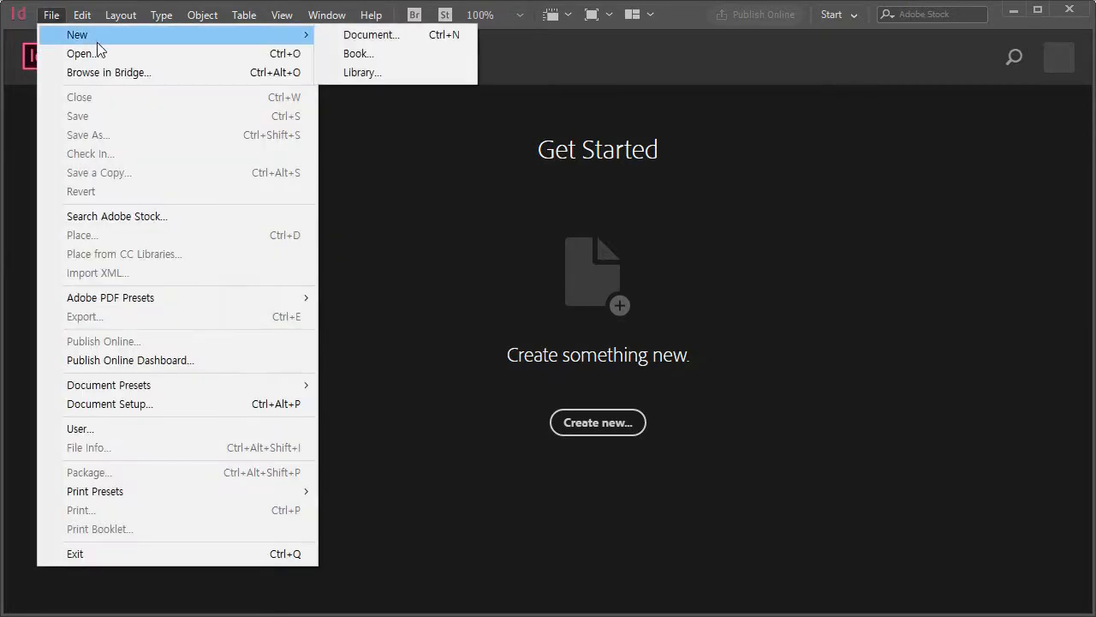
click(400, 34)
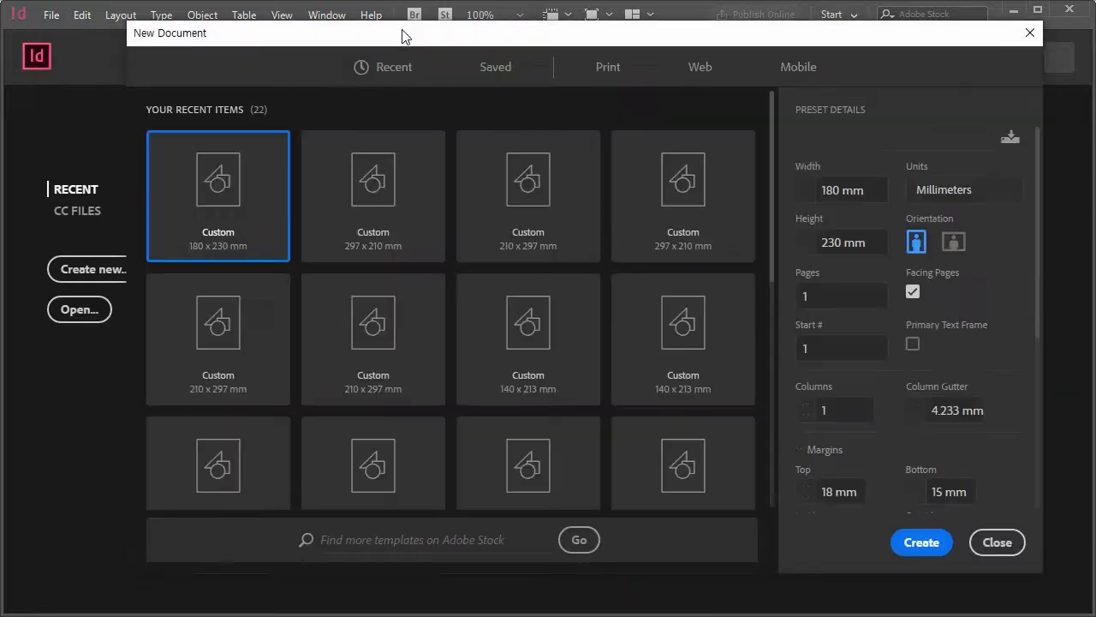
click(528, 182)
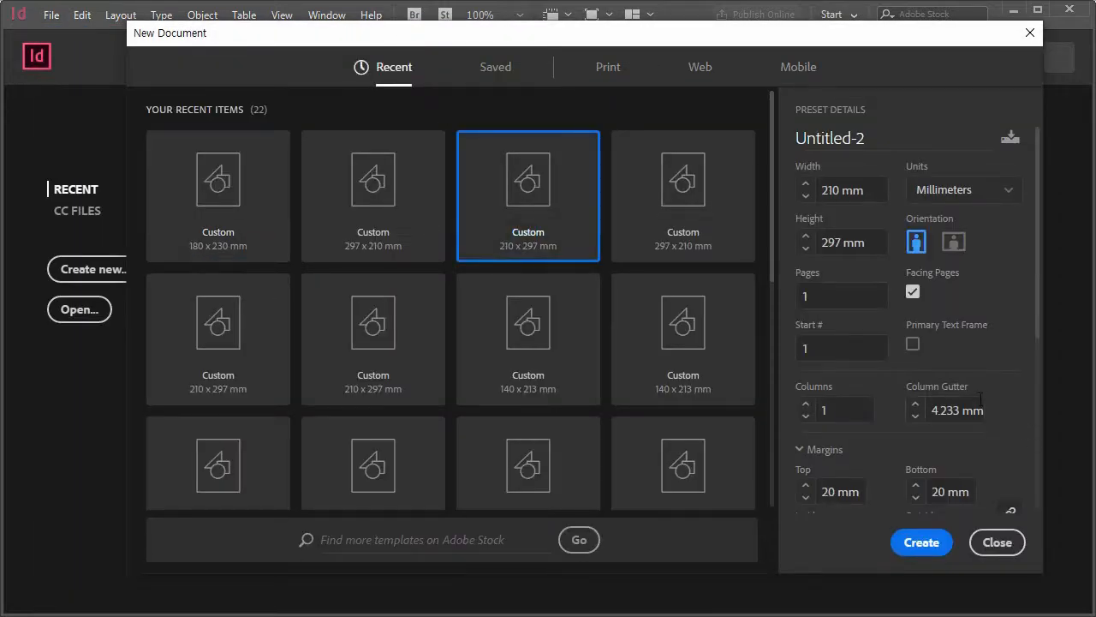
scroll(953, 419, down, 3)
scroll(877, 295, down, 3)
click(938, 543)
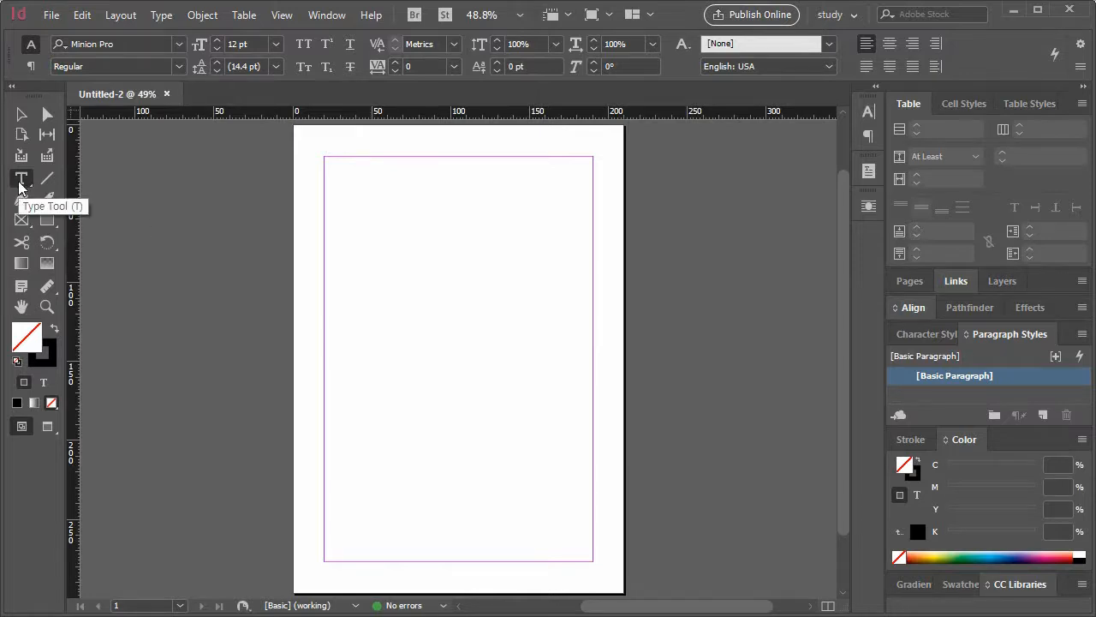
Draw a text frame about 170 x 108 mm spanning the margin width in the upper half of the page
mouse_move(325, 157)
mouse_down()
mouse_move(342, 179)
mouse_move(594, 328)
mouse_up()
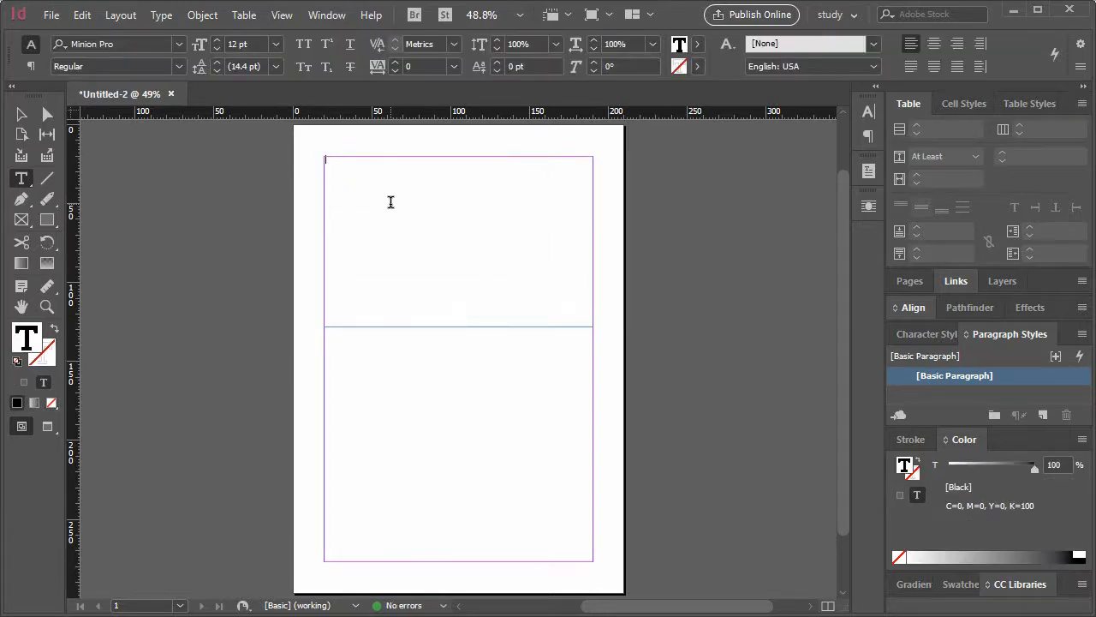
click(47, 306)
click(394, 191)
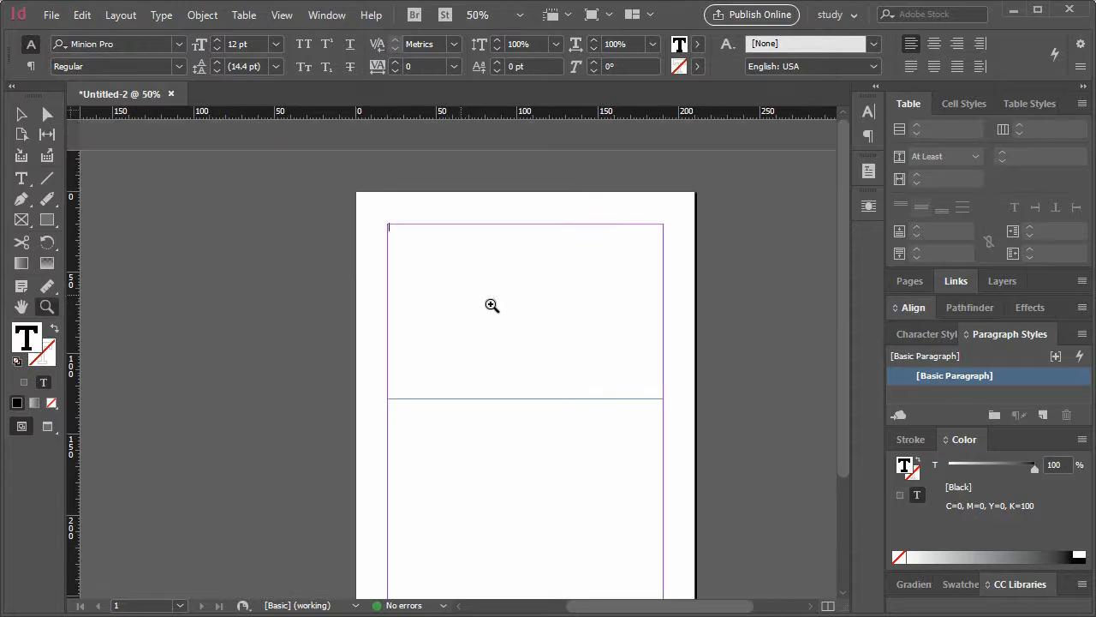
Switch to File Explorer and open 예제에서 사용된 텍스트.txt from the text source folder
key(alt+Tab)
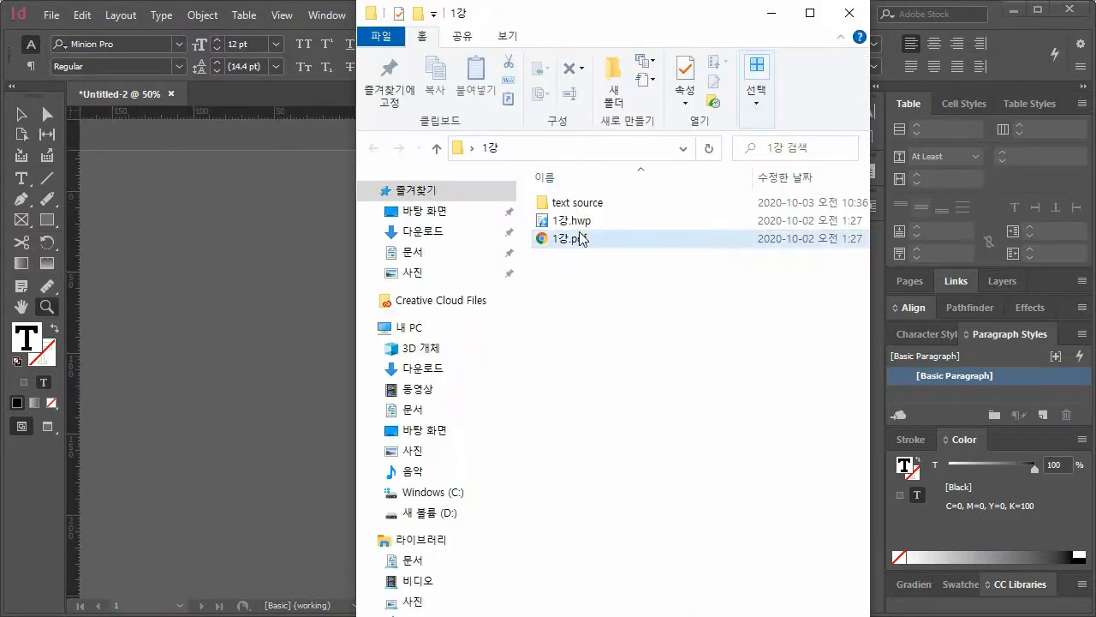
double_click(565, 203)
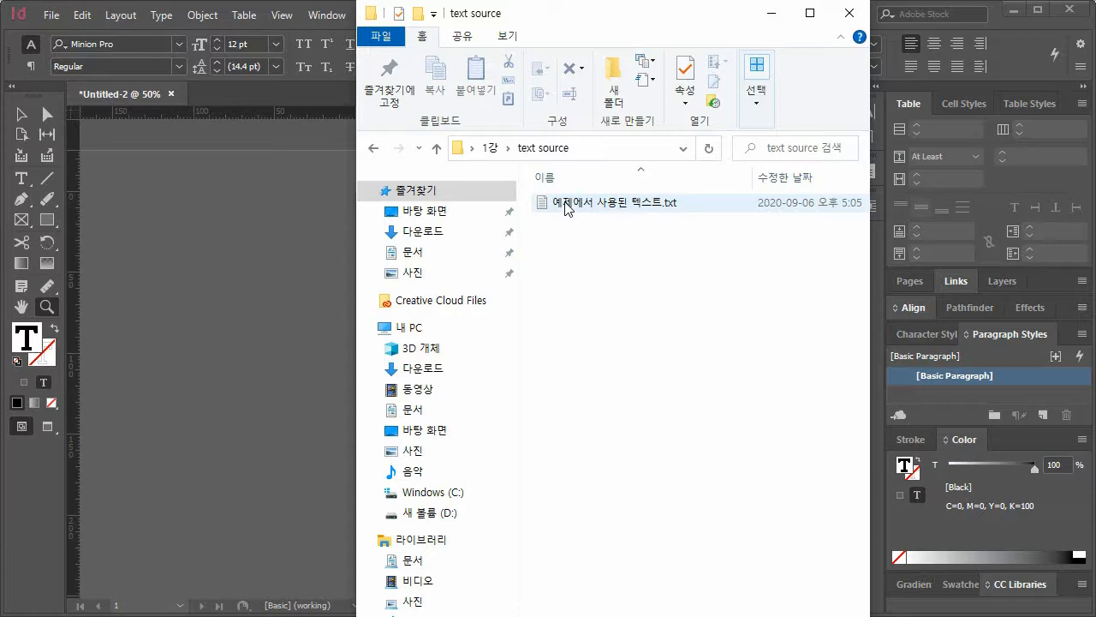
click(566, 207)
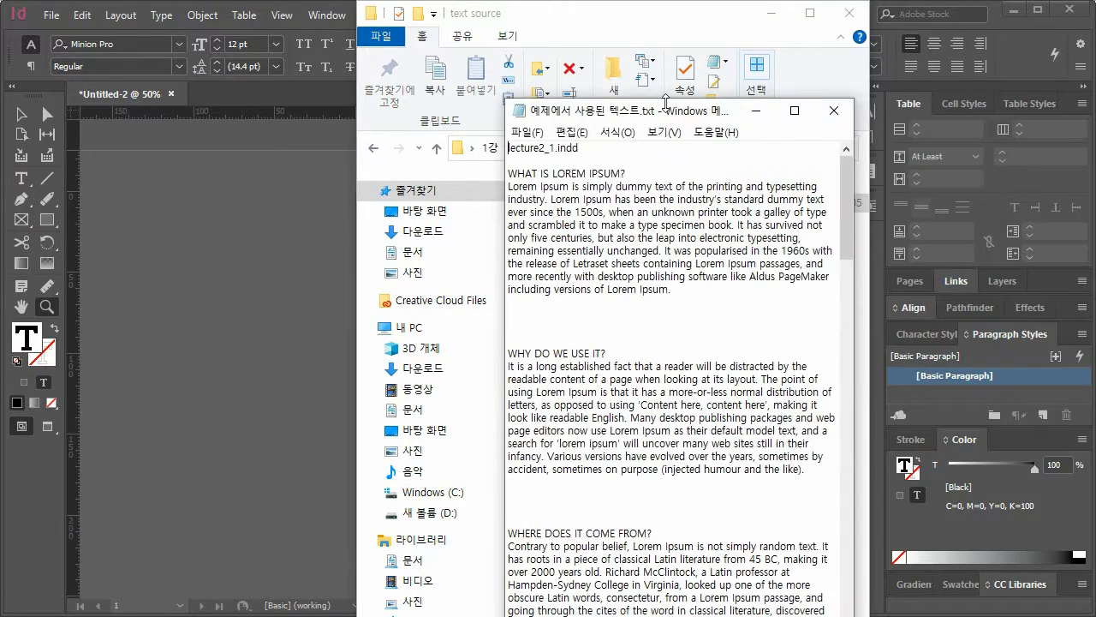
drag(667, 113, 644, 5)
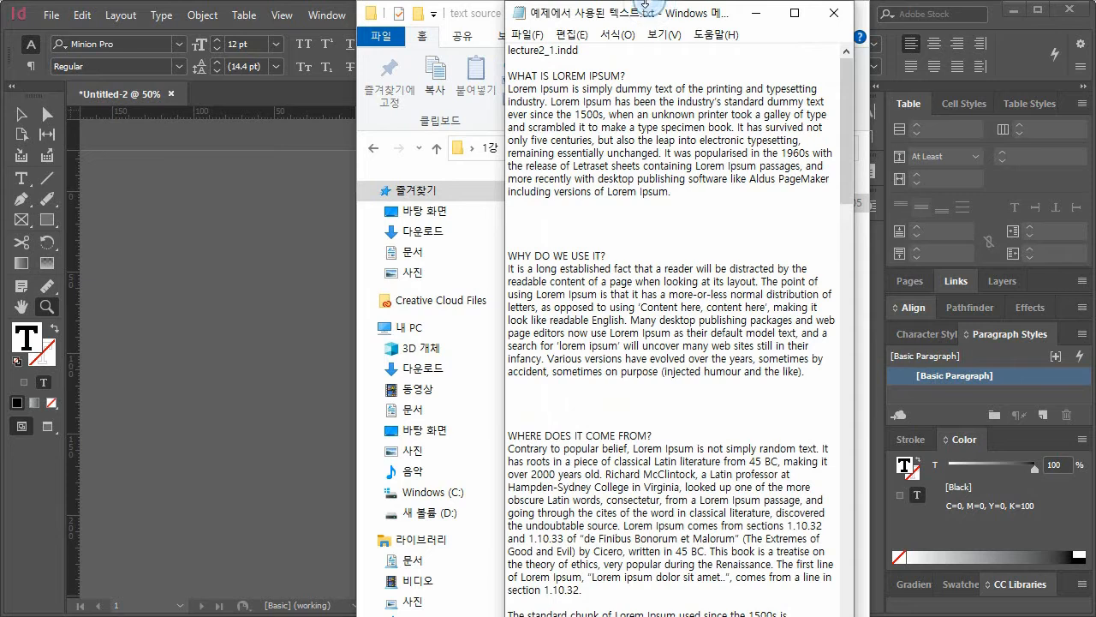
Copy the "WHAT IS LOREM IPSUM?" heading and its paragraph from the text file
click(686, 193)
drag(673, 192, 474, 83)
key(ctrl+c)
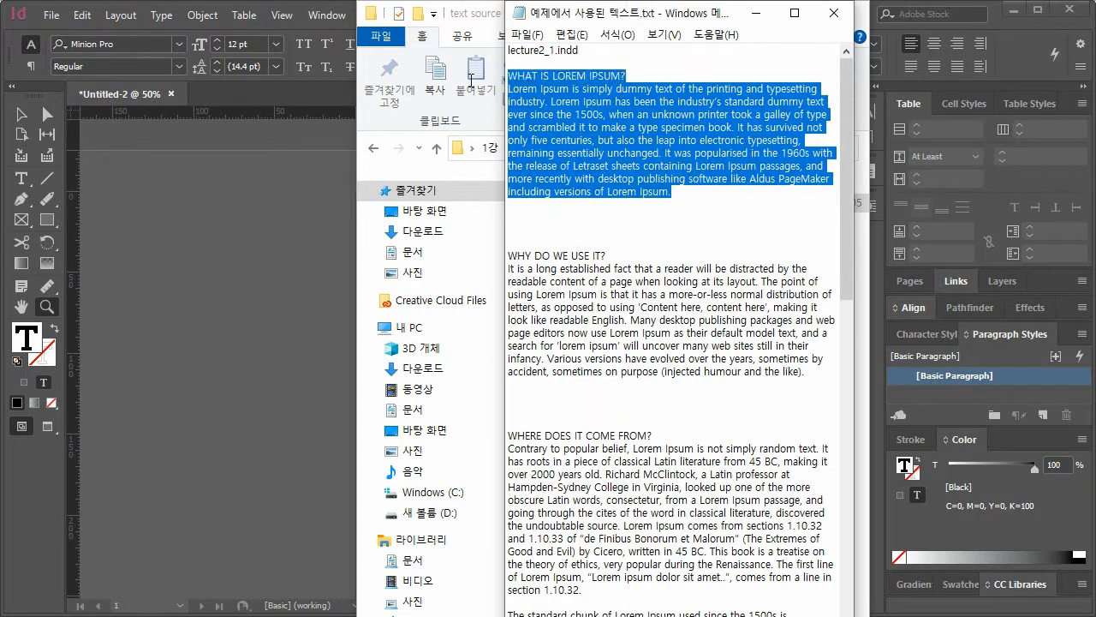
Switch back to InDesign and paste the copied passage into the text frame
click(756, 13)
click(268, 272)
click(268, 271)
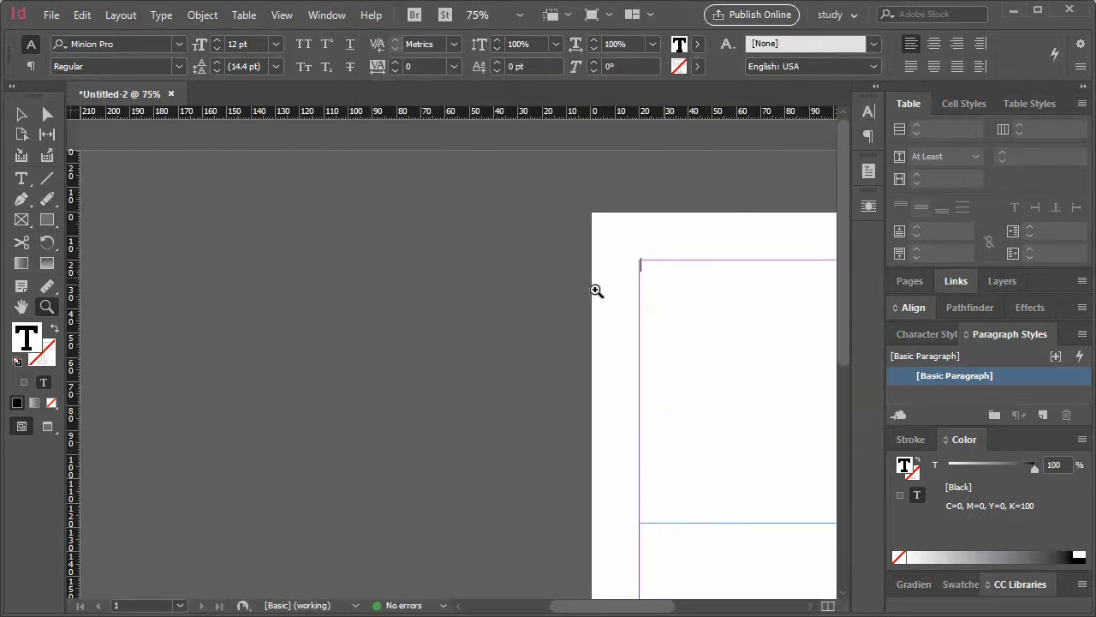
click(22, 178)
click(653, 274)
key(ctrl+v)
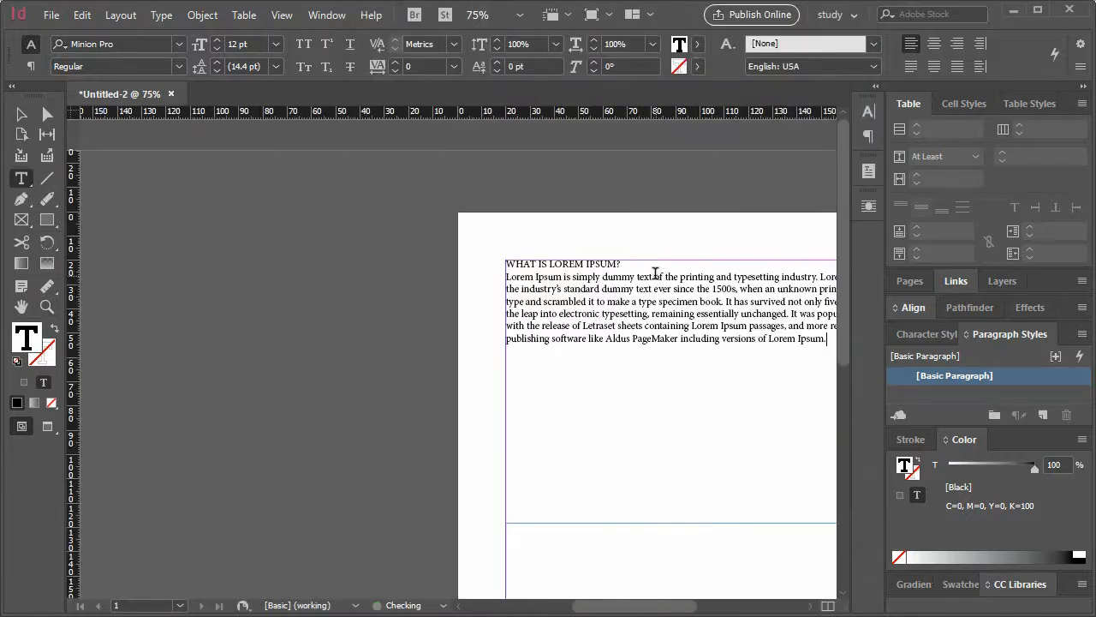
Select the text frame as an object and open the Character settings
click(21, 307)
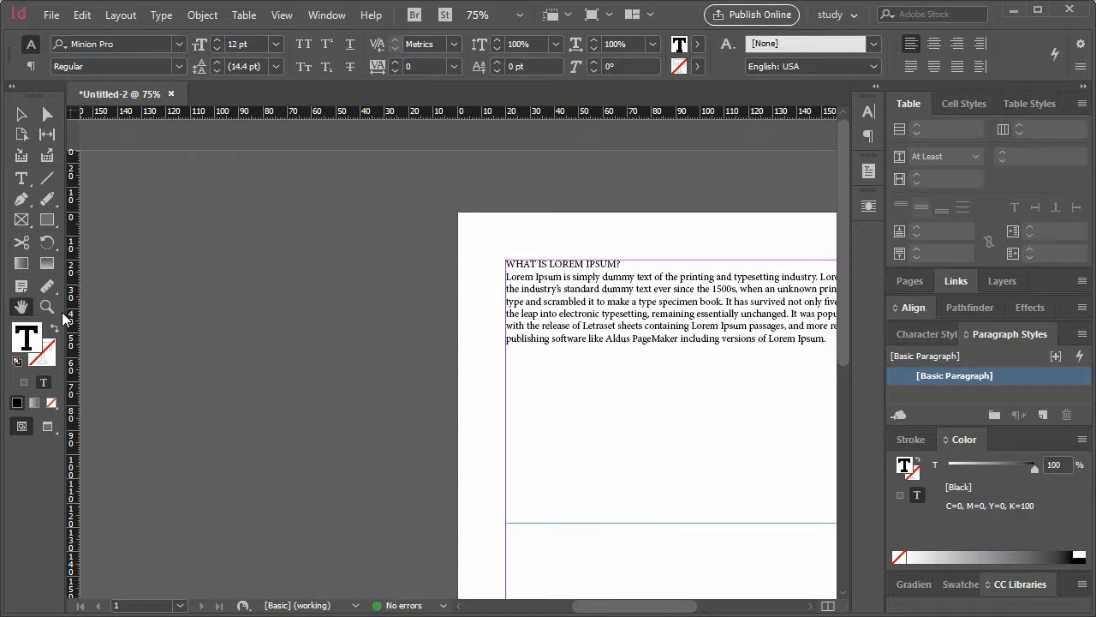
key(ctrl+=)
key(ctrl+=)
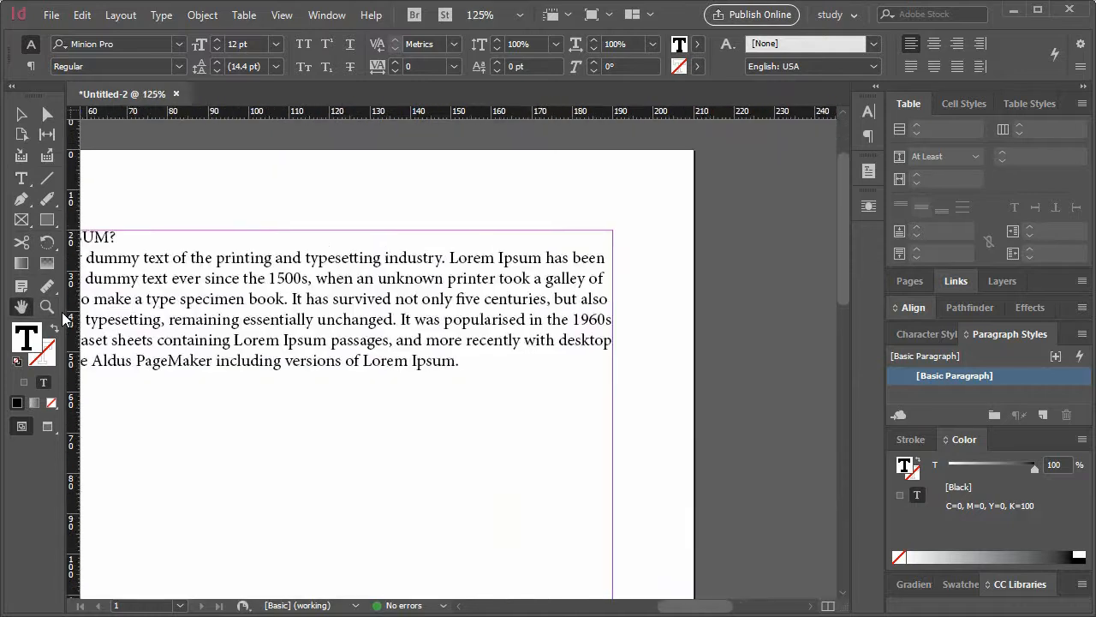
click(21, 114)
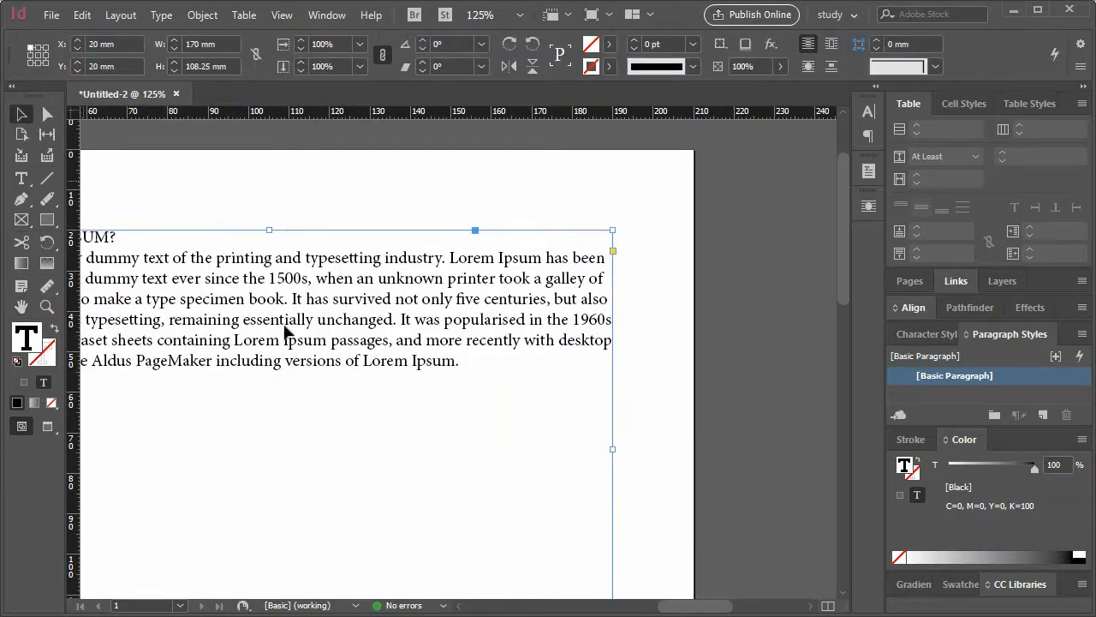
drag(282, 432, 459, 426)
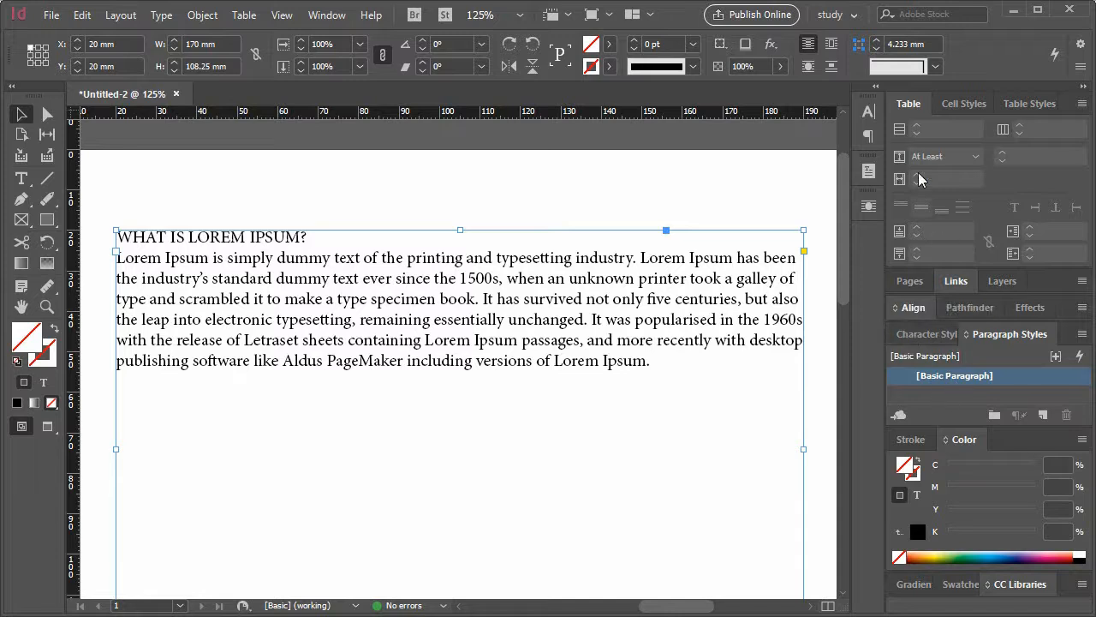
click(867, 112)
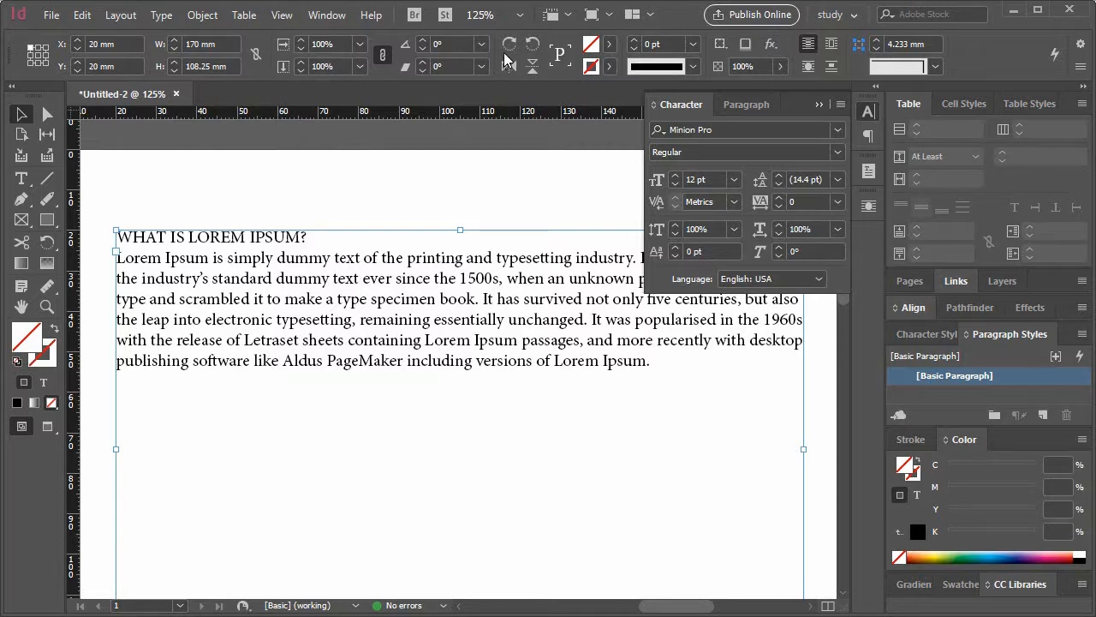
click(329, 17)
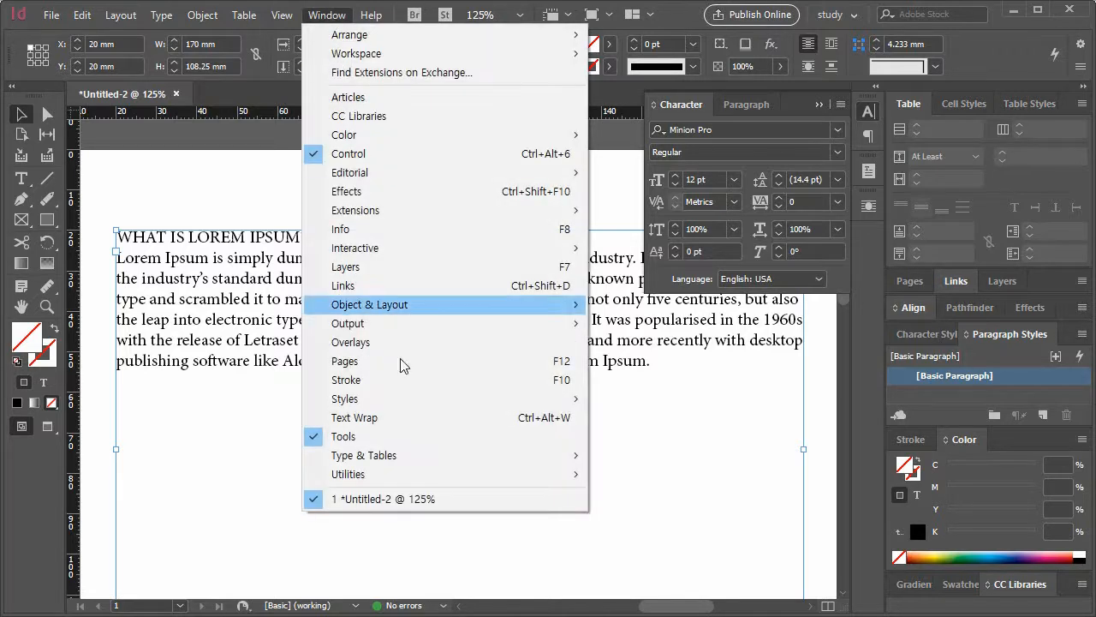
mouse_move(444, 464)
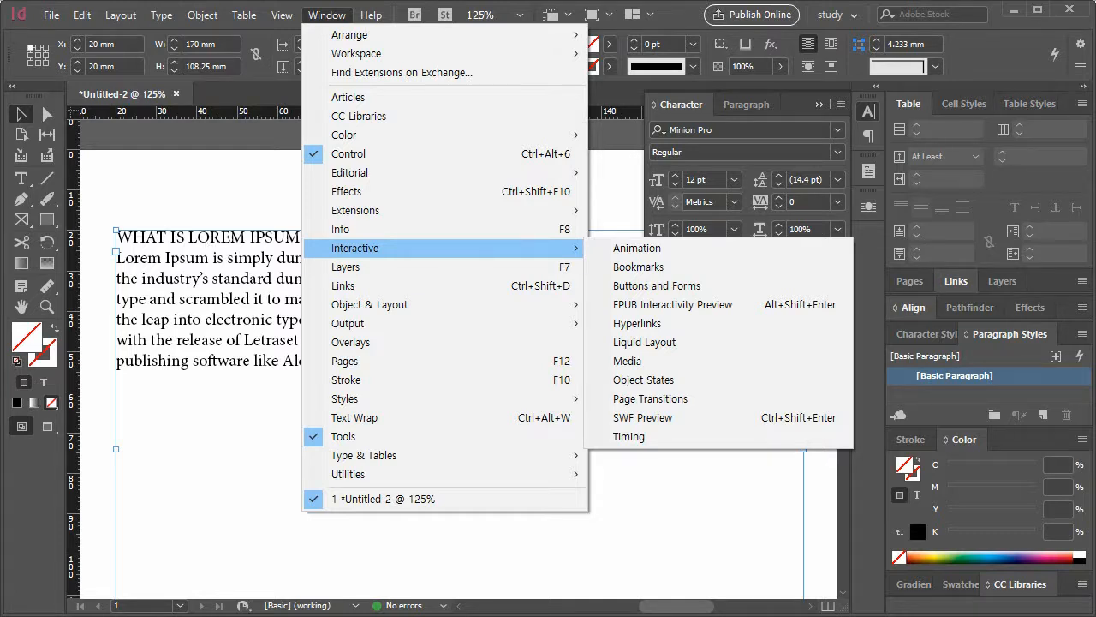
key(Escape)
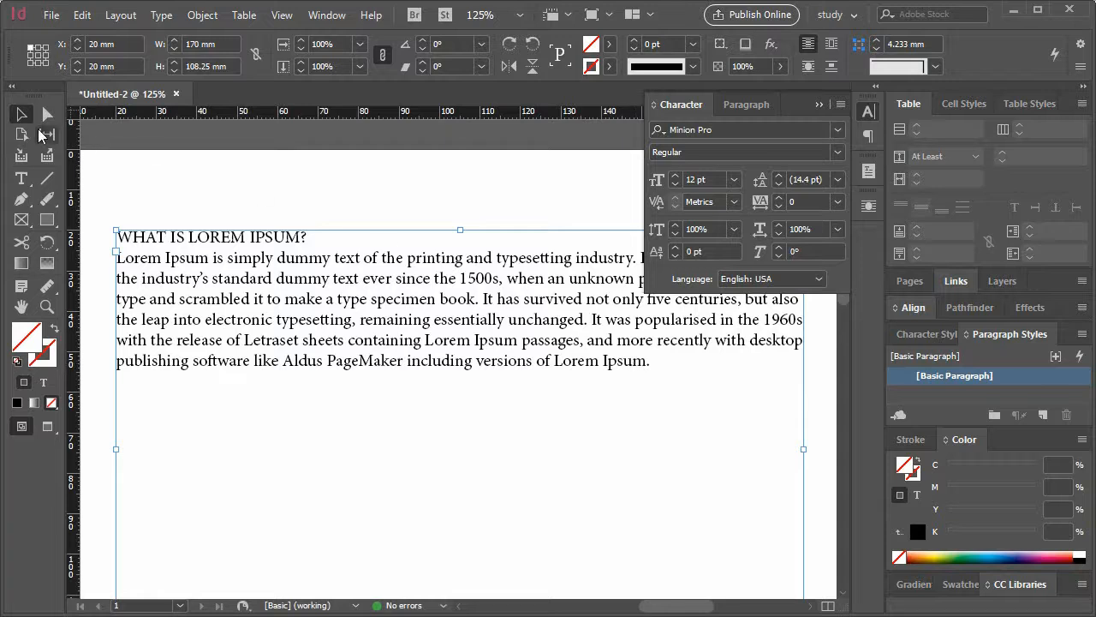
Select the heading and paragraph text, compare the full and favorite font lists, and choose Minion Pro
click(21, 178)
drag(652, 363, 65, 231)
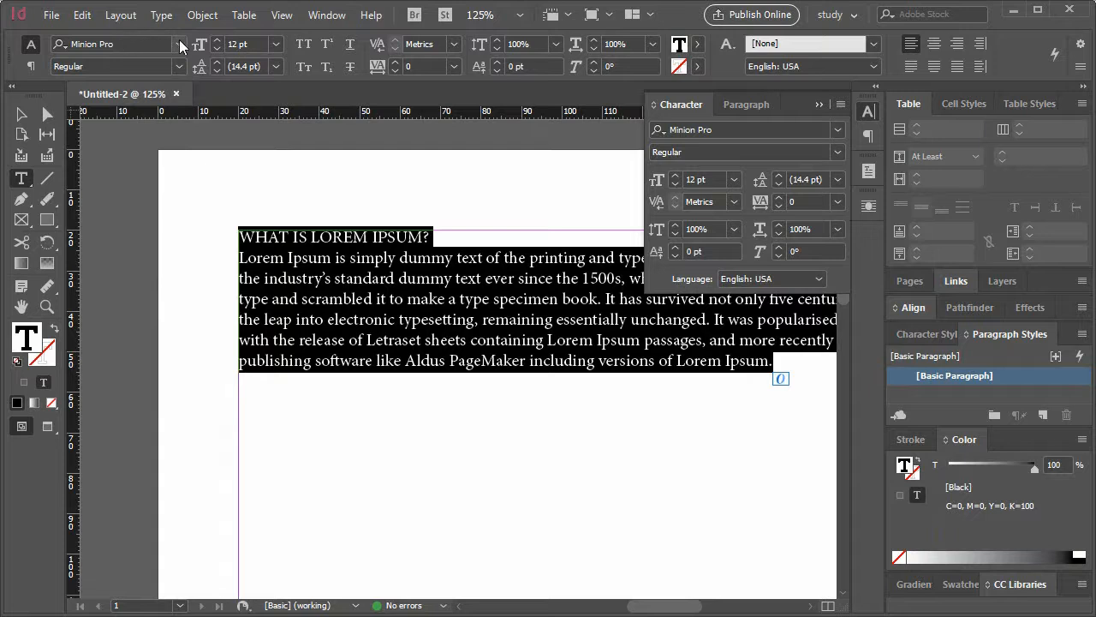
click(836, 129)
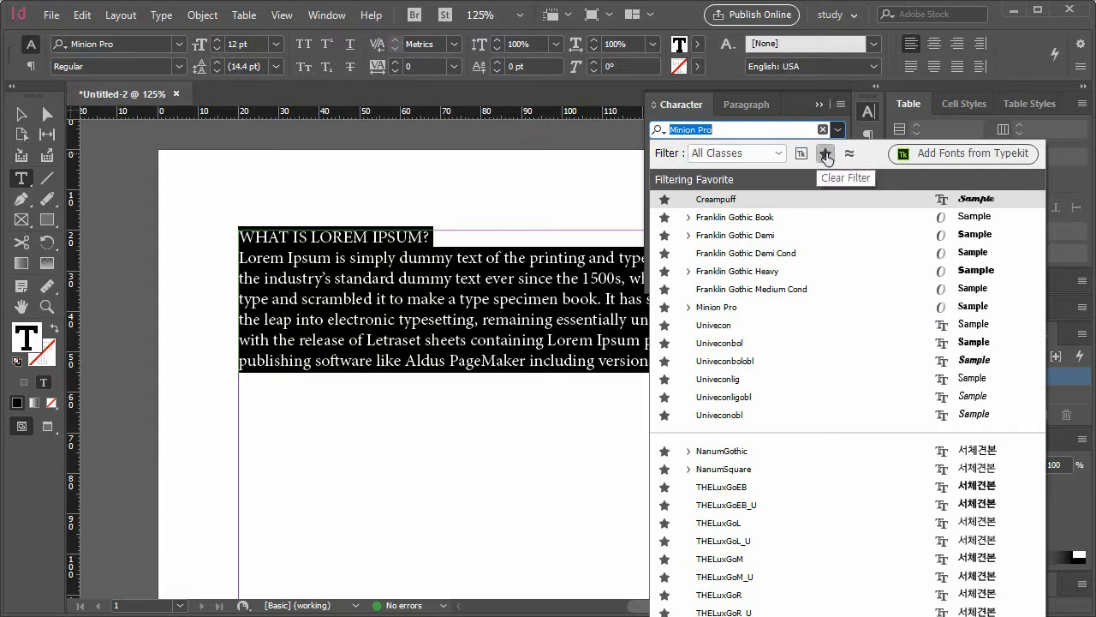
click(179, 43)
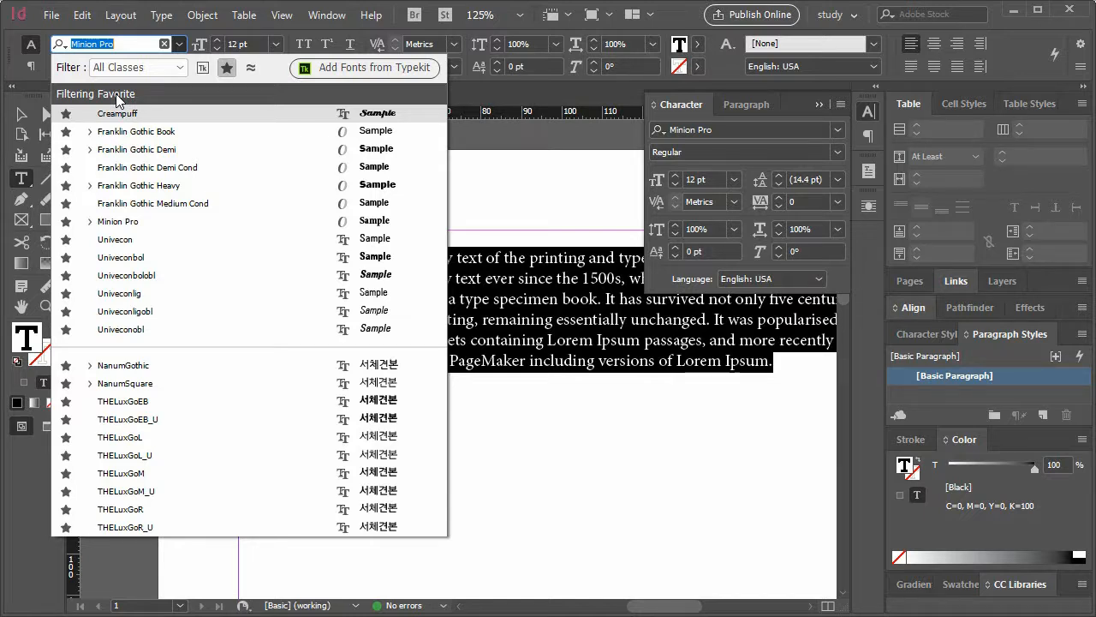
click(227, 69)
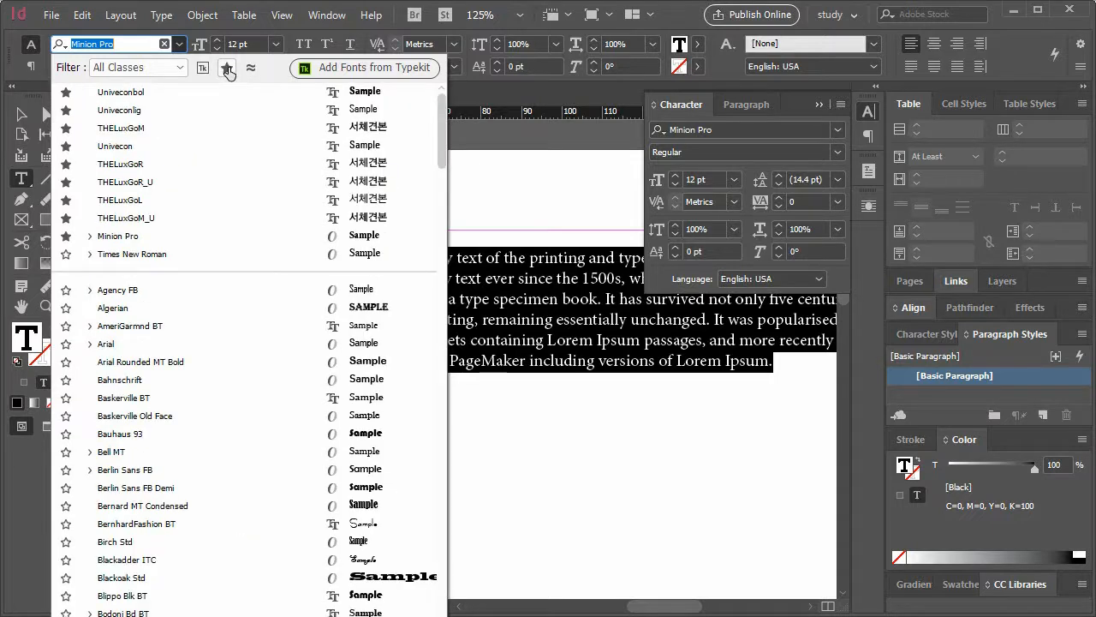
click(227, 68)
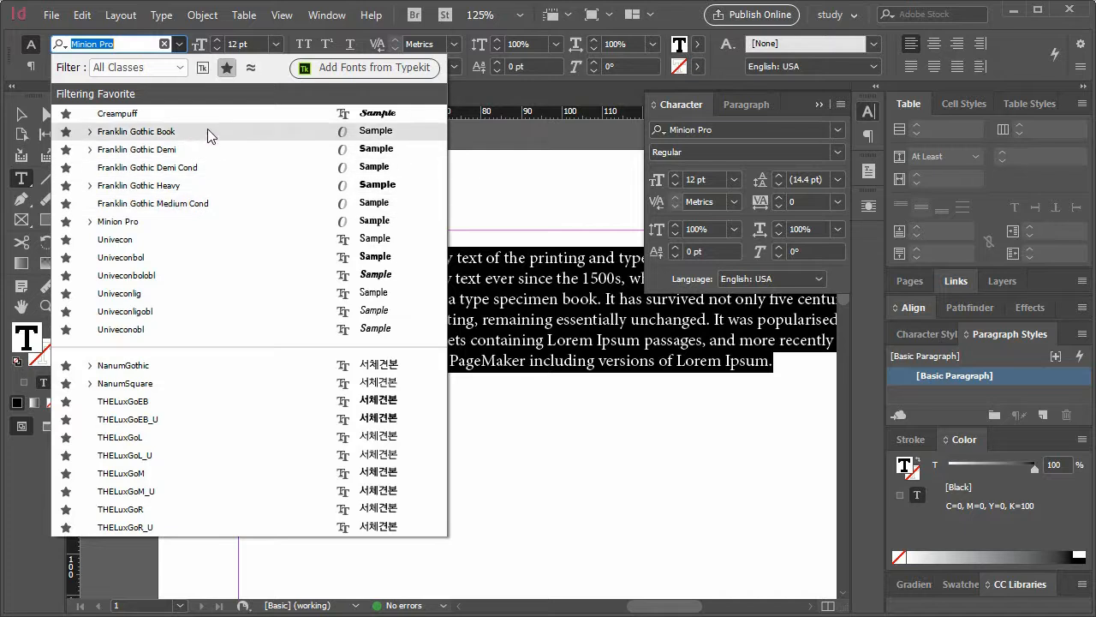
click(218, 225)
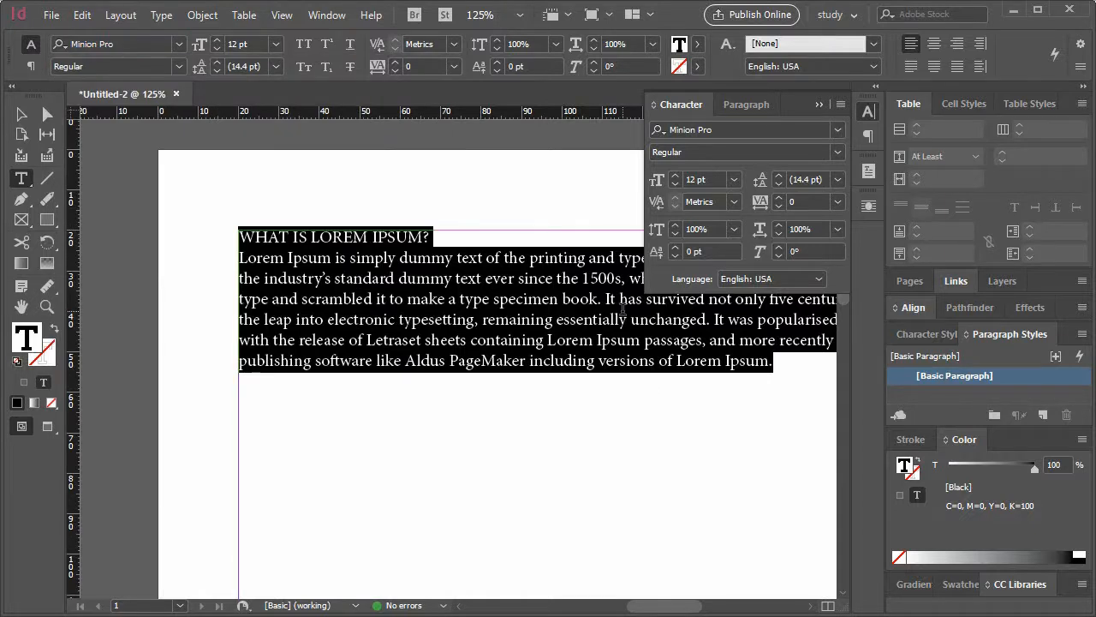
Try the Italic and Bold Cond font styles on the selected text and settle on Italic
click(836, 153)
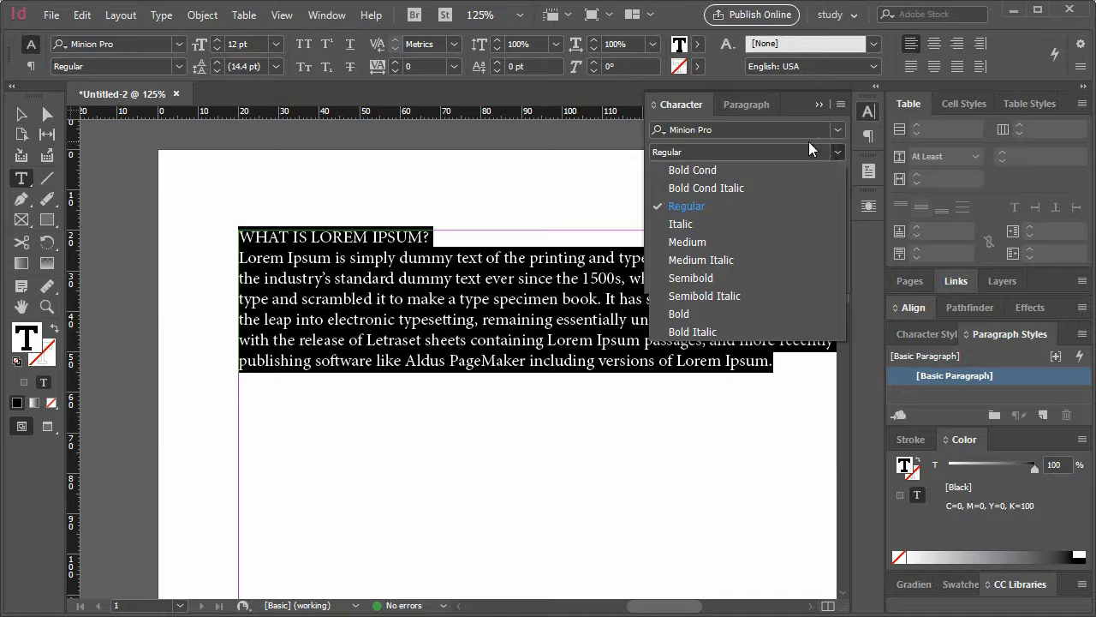
click(740, 226)
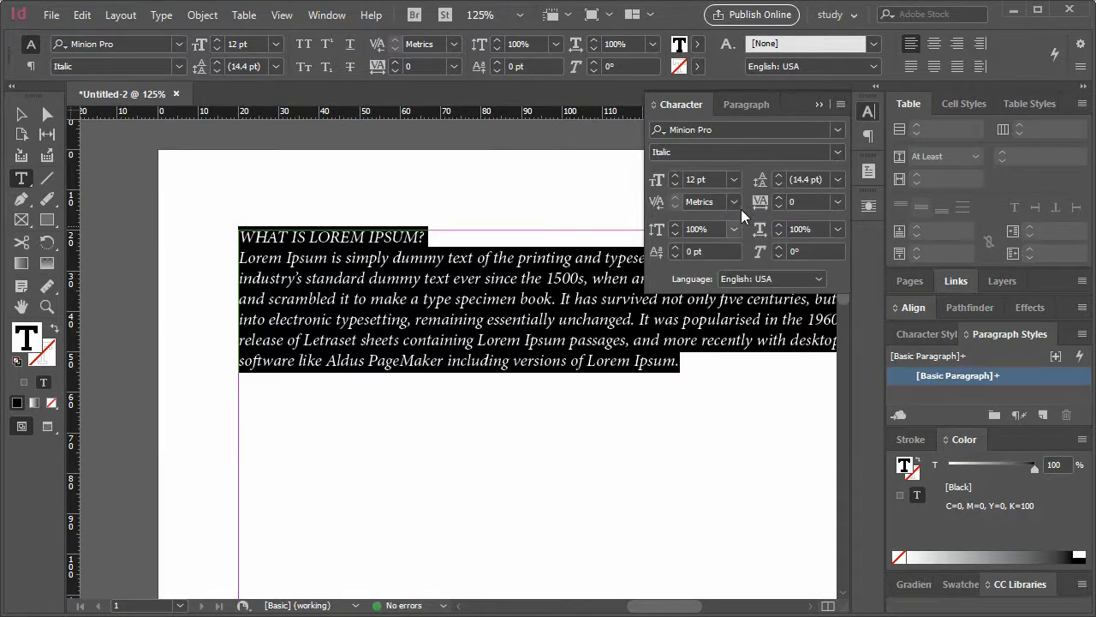
click(835, 154)
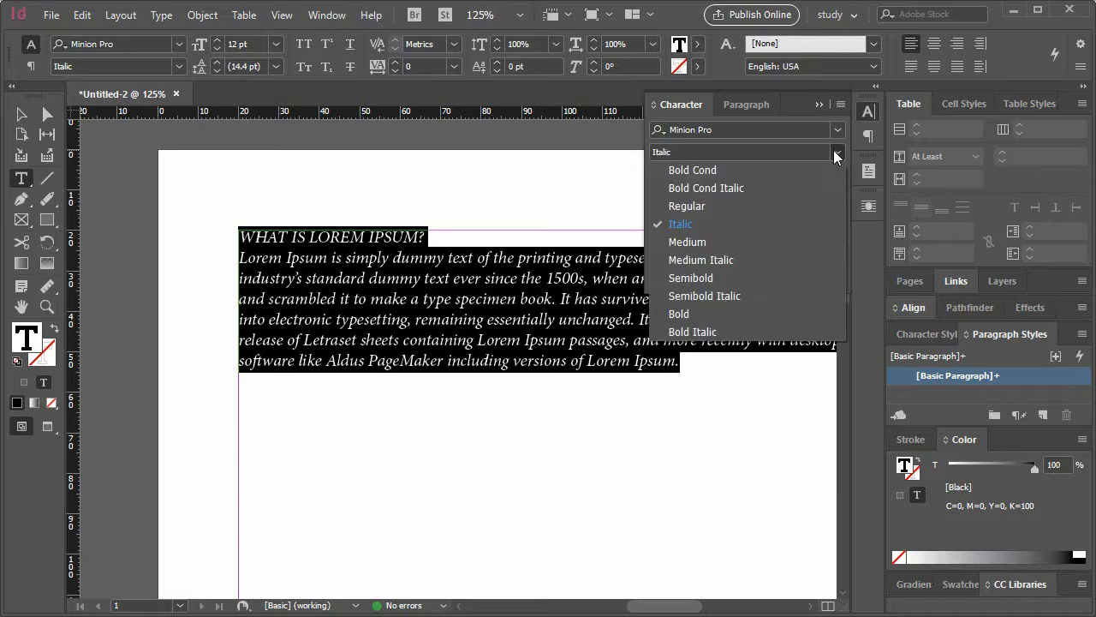
click(787, 173)
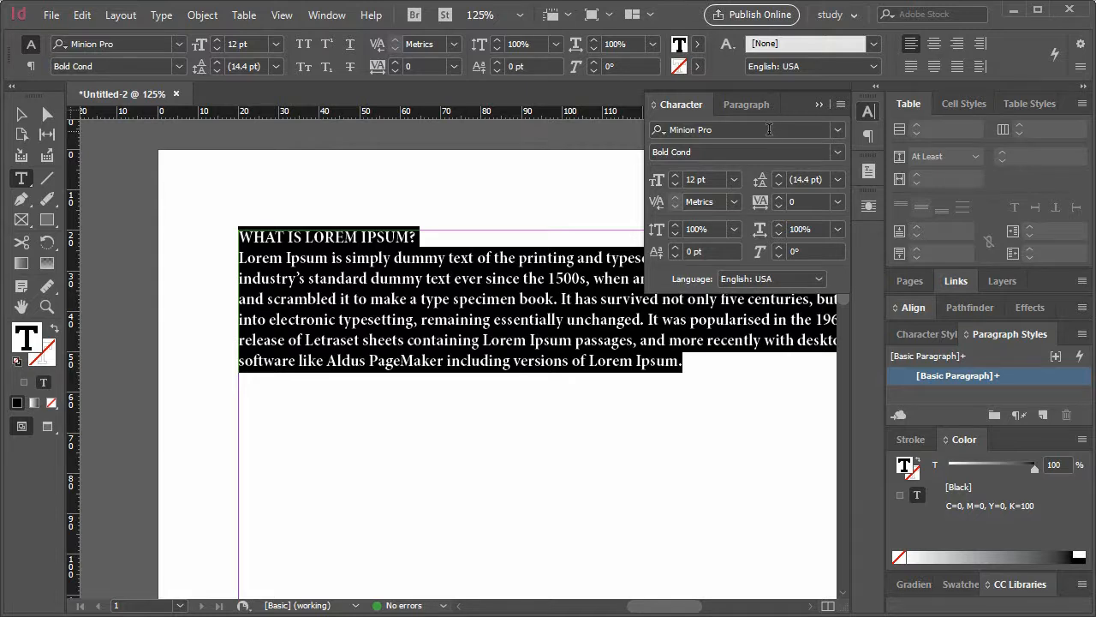
click(840, 155)
click(796, 221)
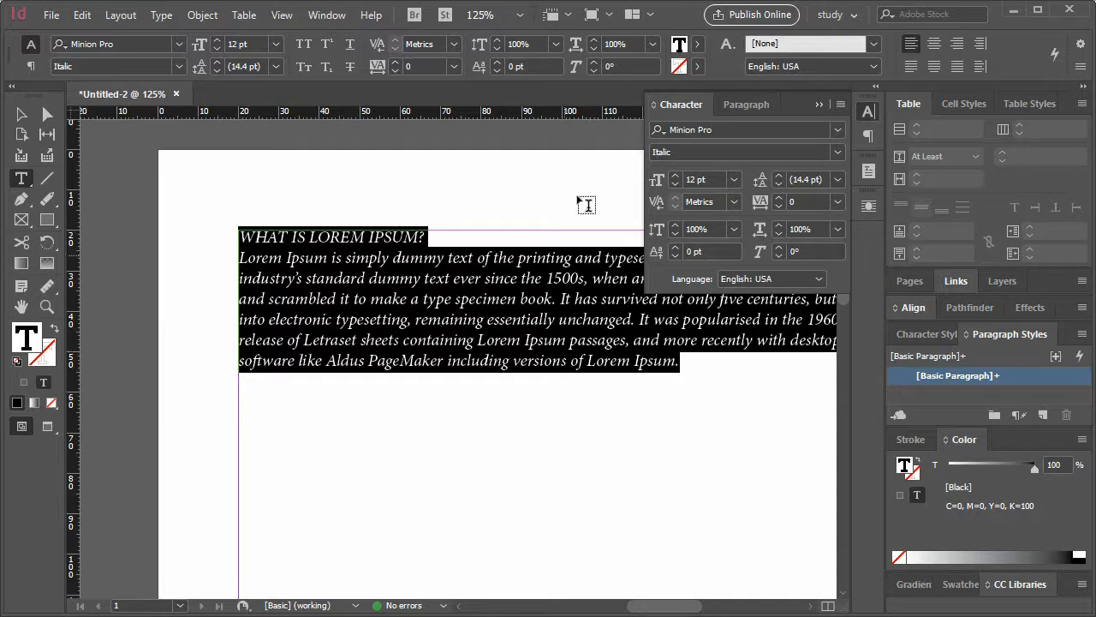
Set the selected text's font size to 17 pt and its leading to 30 pt
click(674, 174)
click(674, 174)
click(674, 174)
click(674, 175)
click(674, 175)
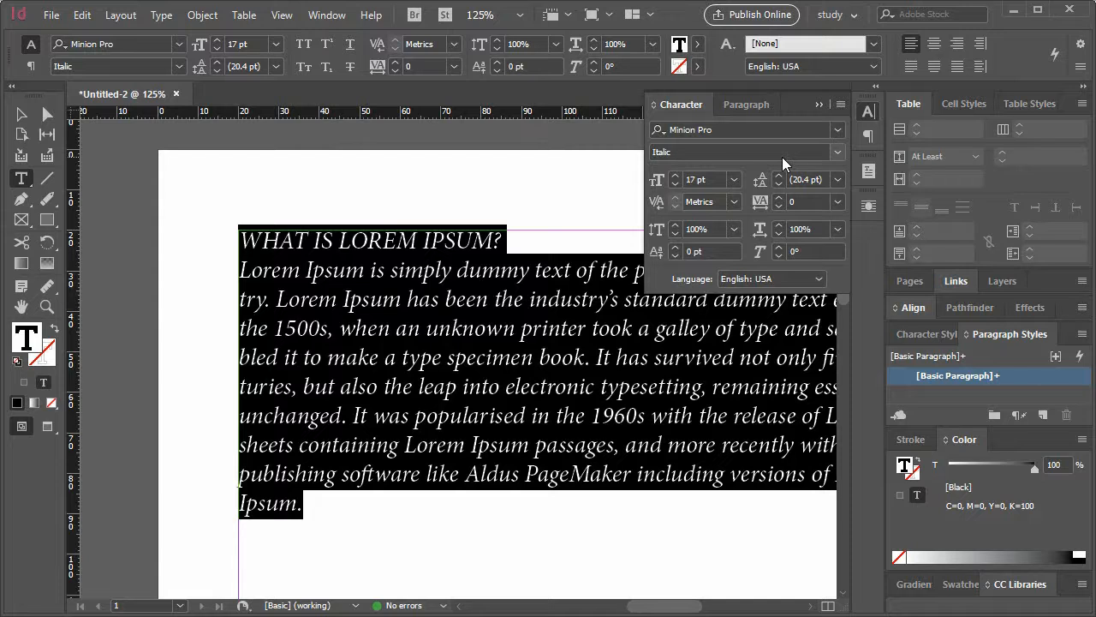
click(838, 180)
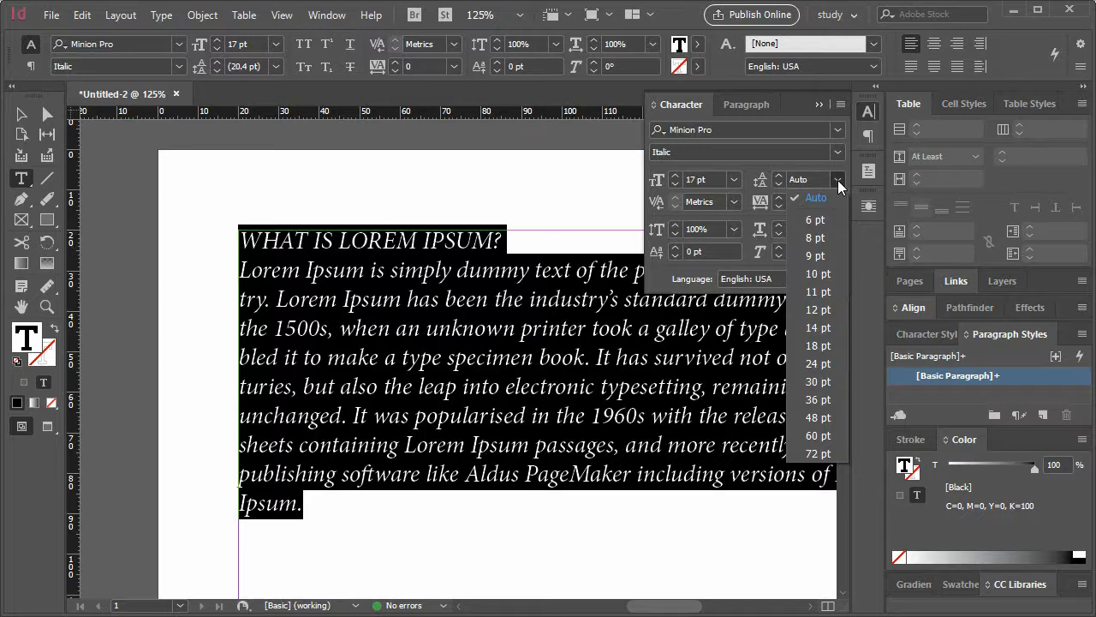
click(818, 381)
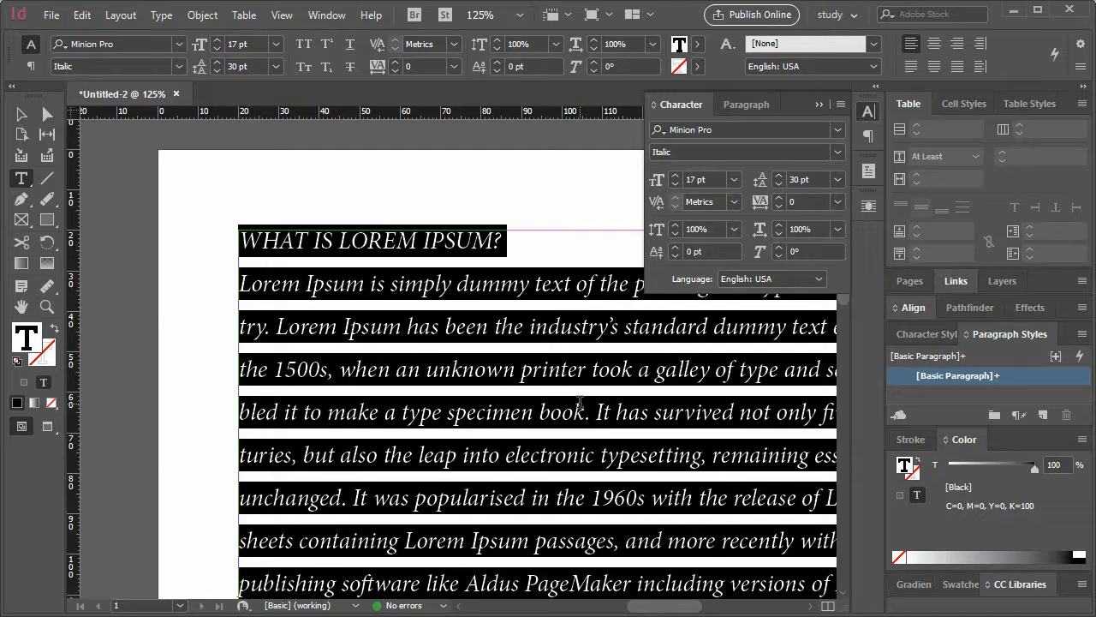
Set the selected heading and paragraph text's font size to 14 pt and clear the text selection
click(733, 181)
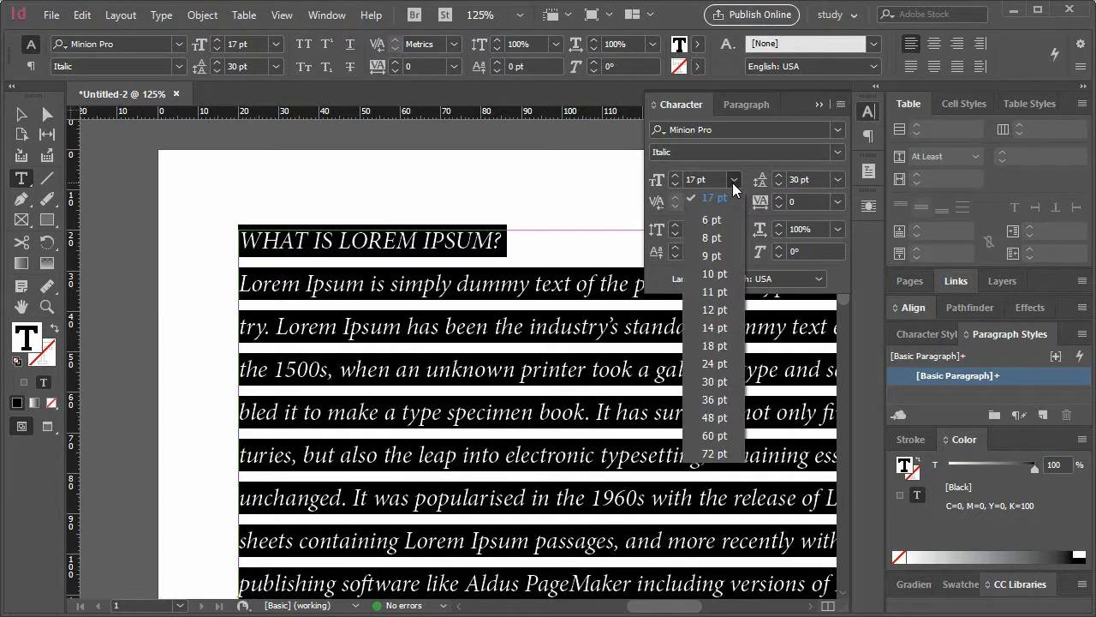
click(724, 327)
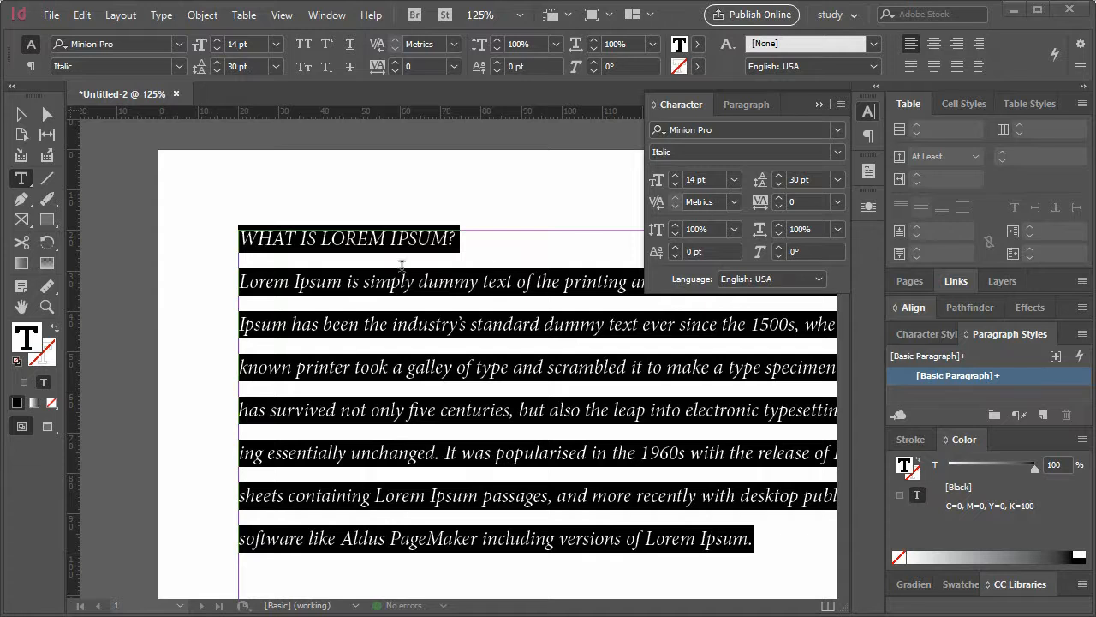
click(271, 238)
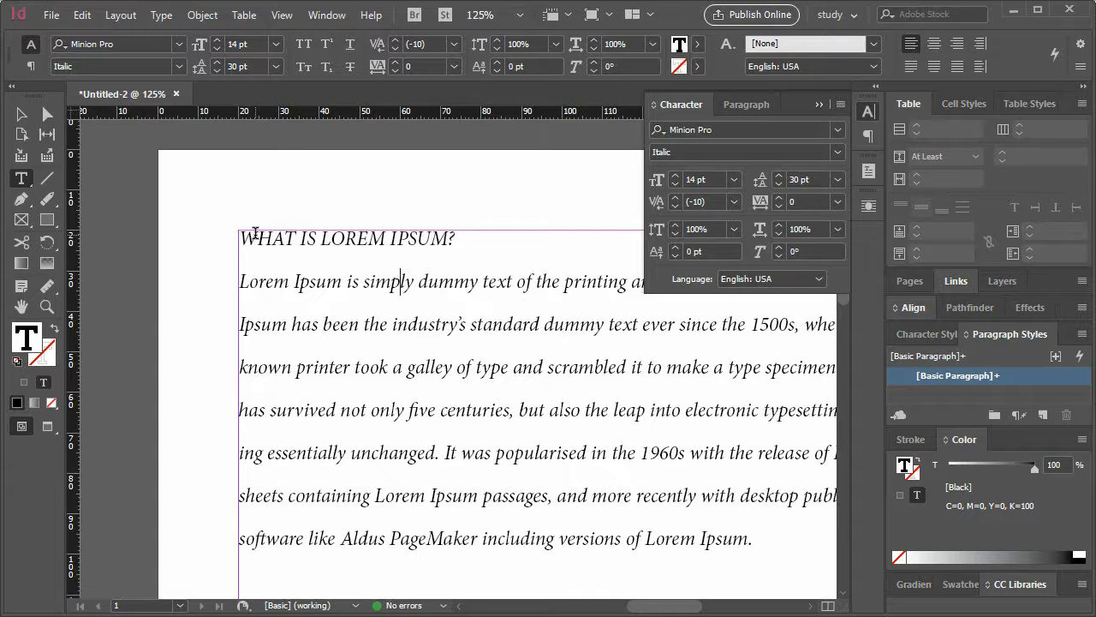
Try the first alternate glyph for the letter I of IPSUM in the heading, and undo it
click(395, 233)
key(shift+Right)
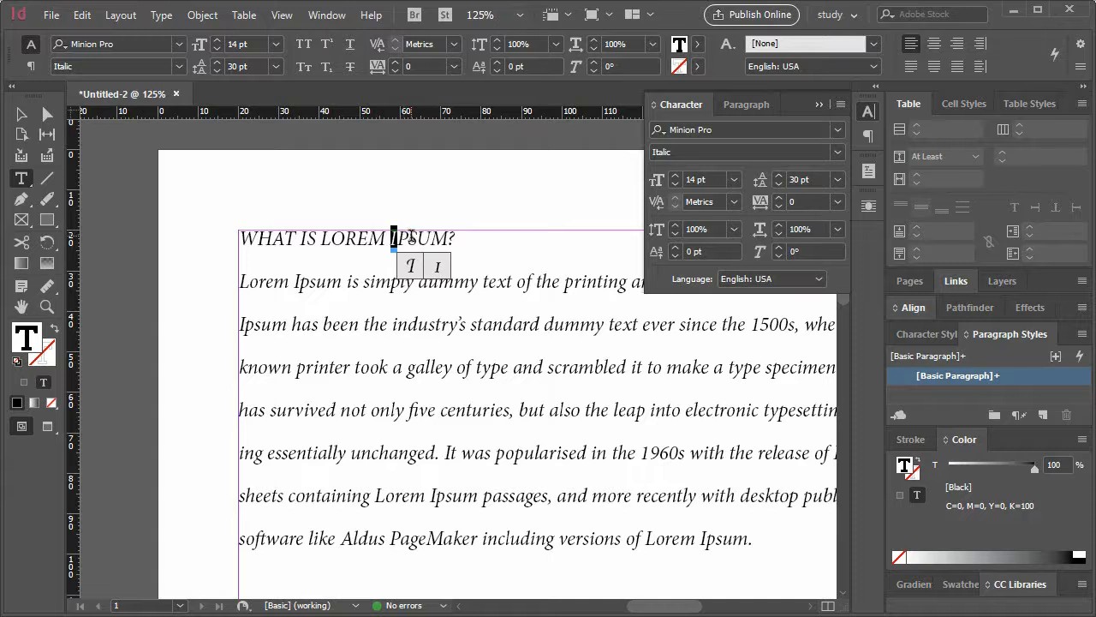
click(411, 270)
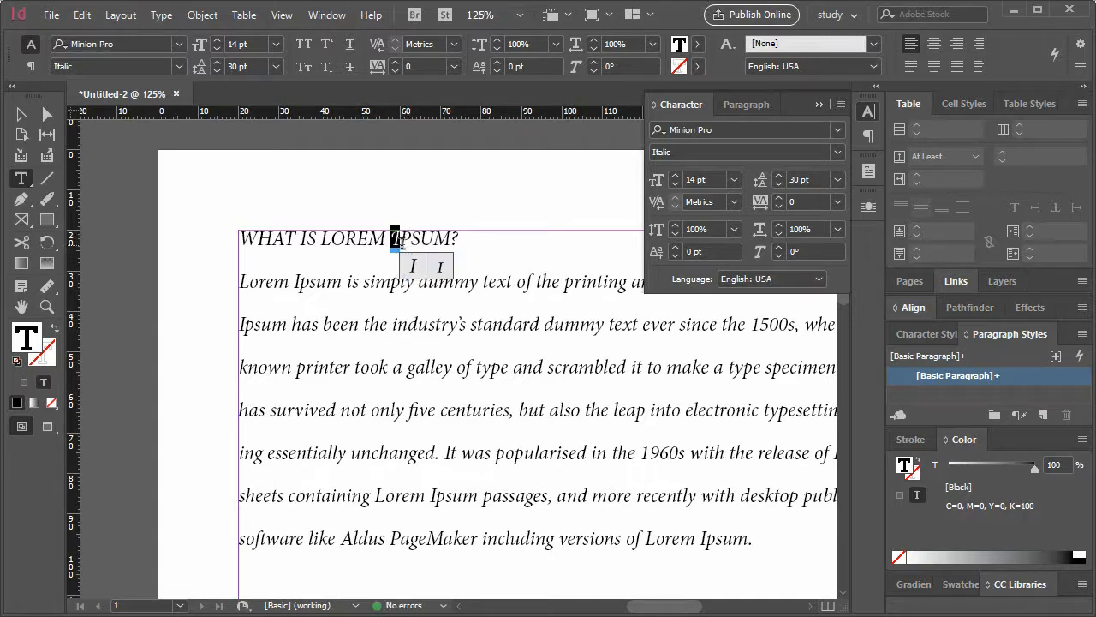
key(ctrl+z)
drag(398, 237, 387, 237)
Try kerning values of 25 and 200 between the W and H of WHAT in the heading
click(264, 240)
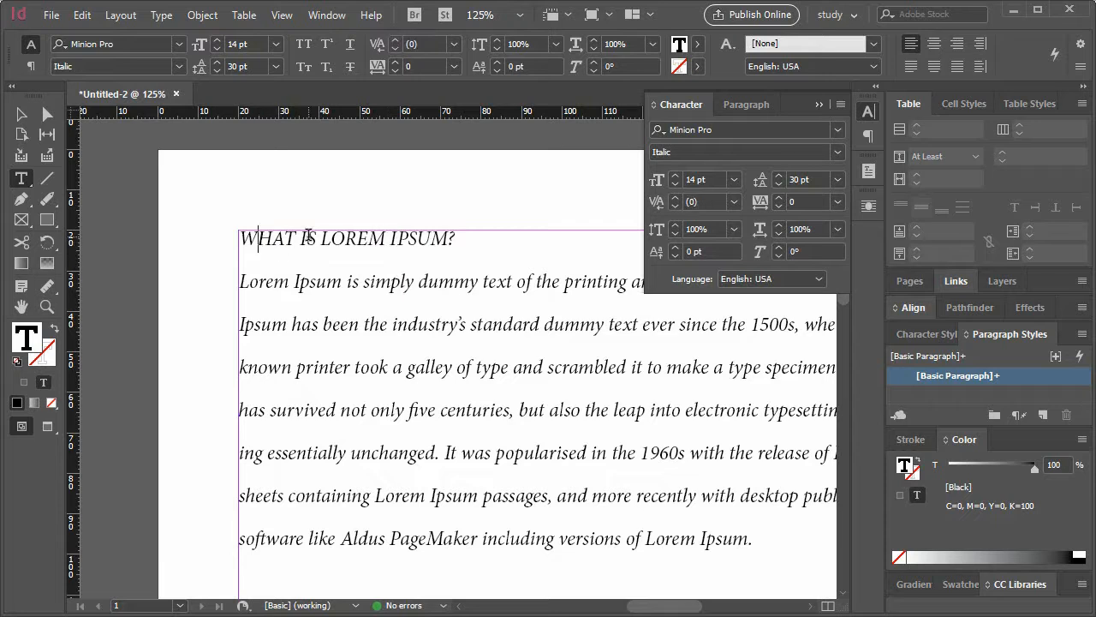
click(736, 202)
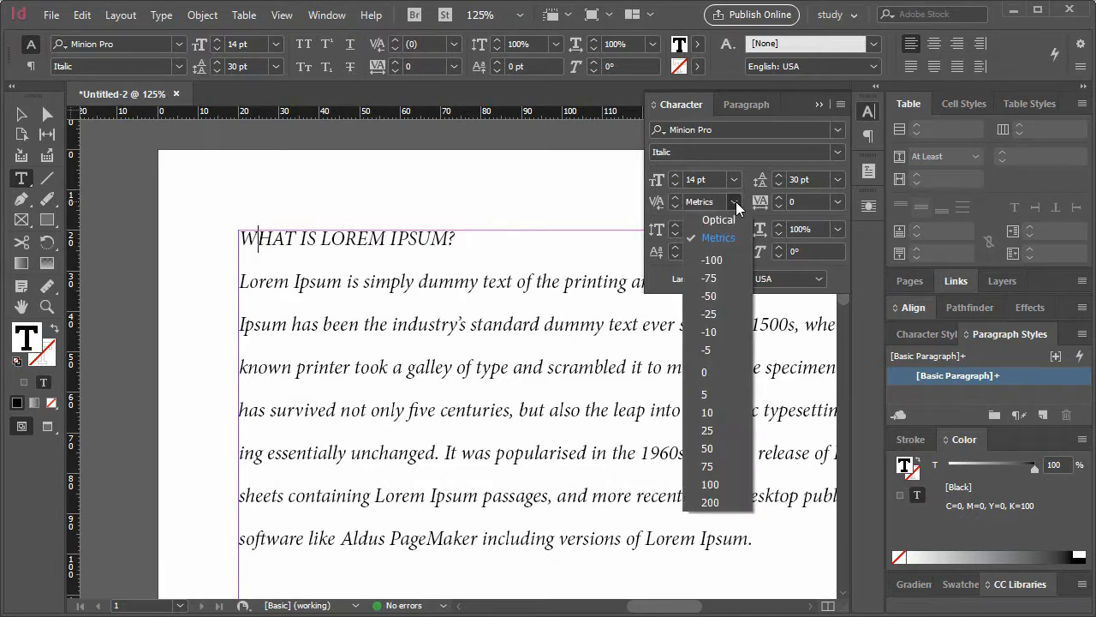
click(726, 430)
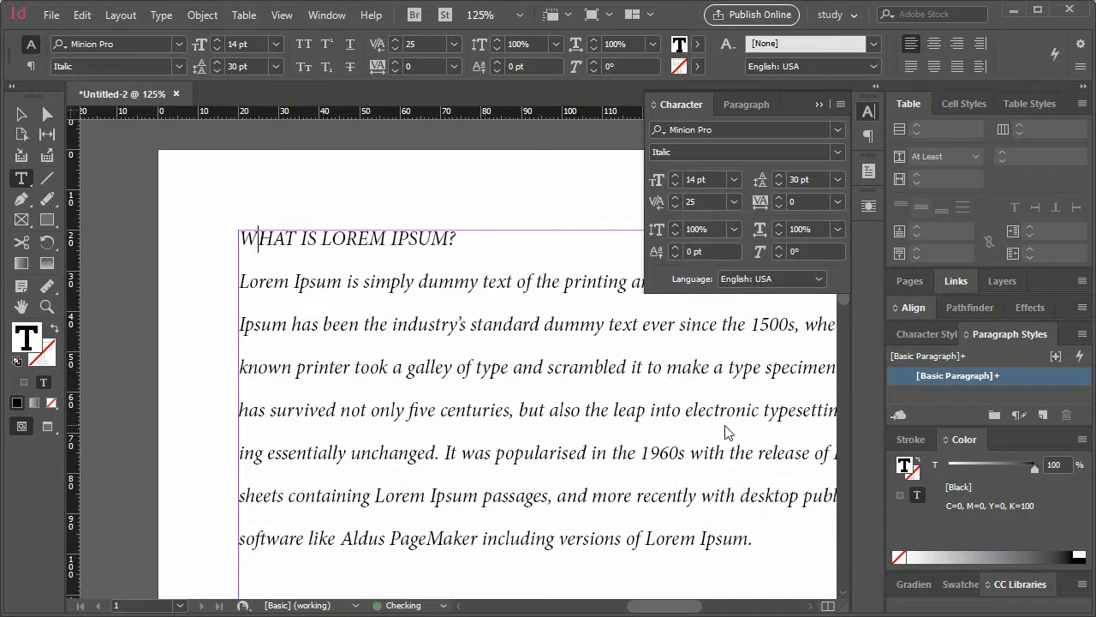
click(733, 203)
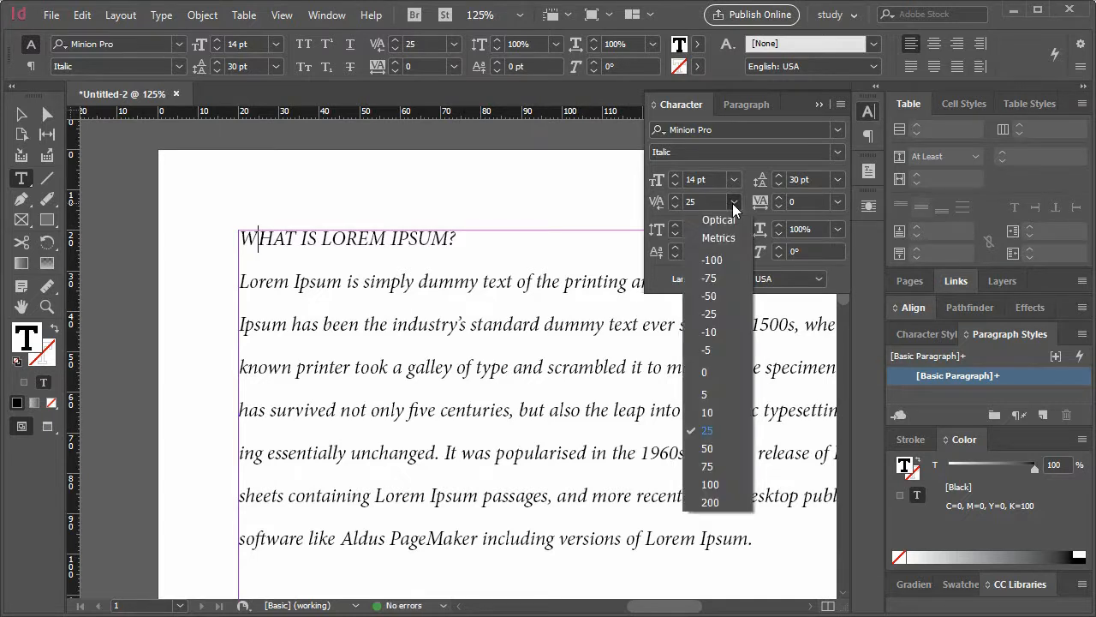
click(723, 501)
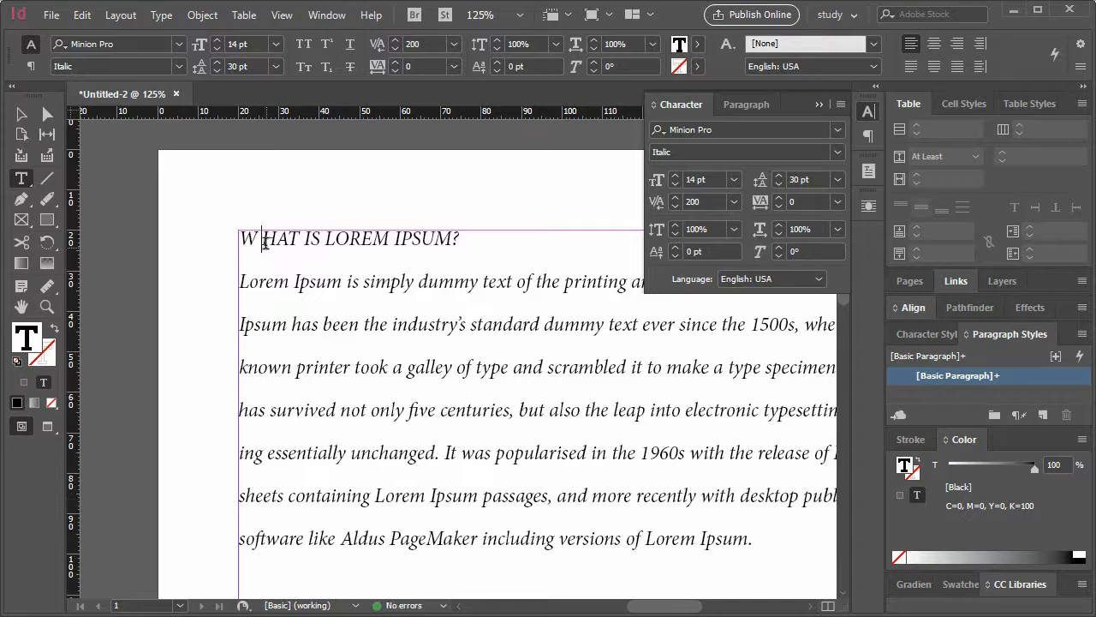
Select the whole heading and set its tracking to 25
drag(261, 237, 234, 236)
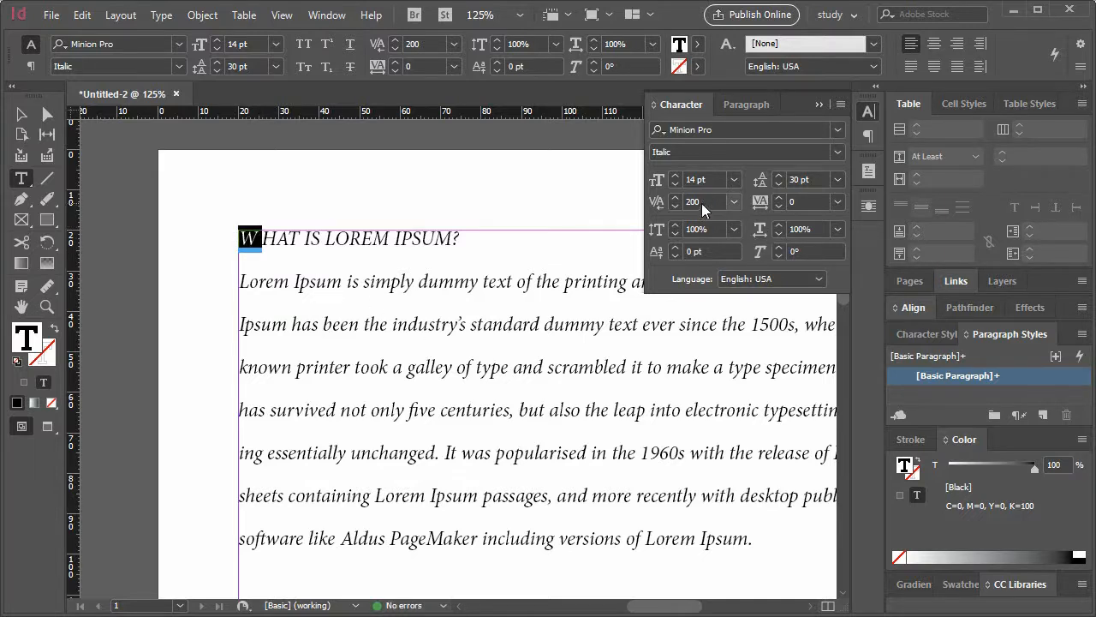
shift+click(462, 236)
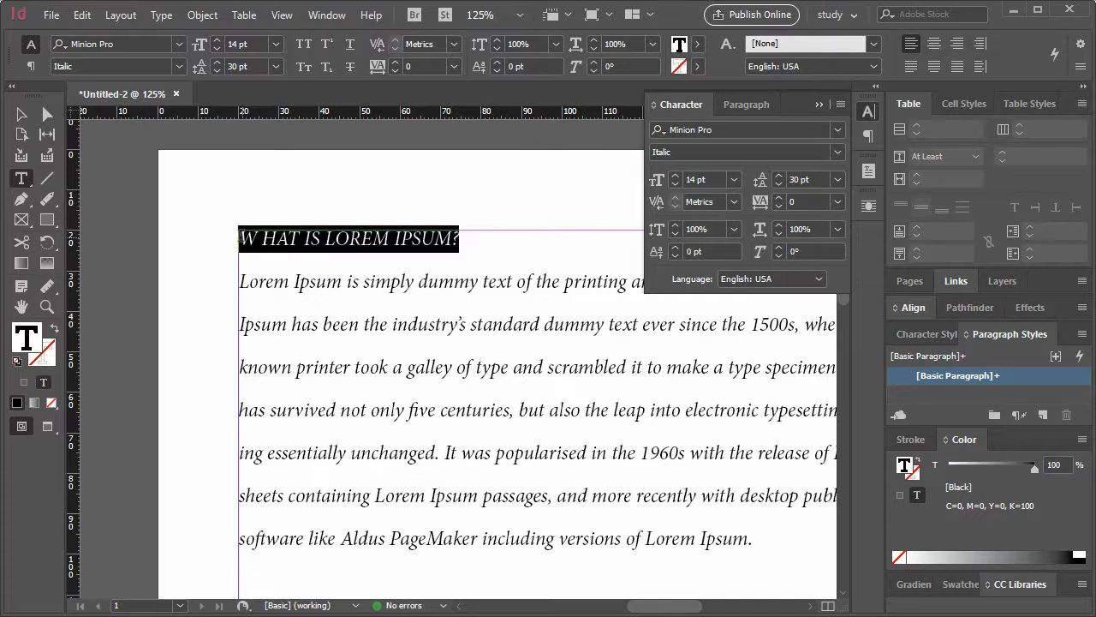
click(837, 203)
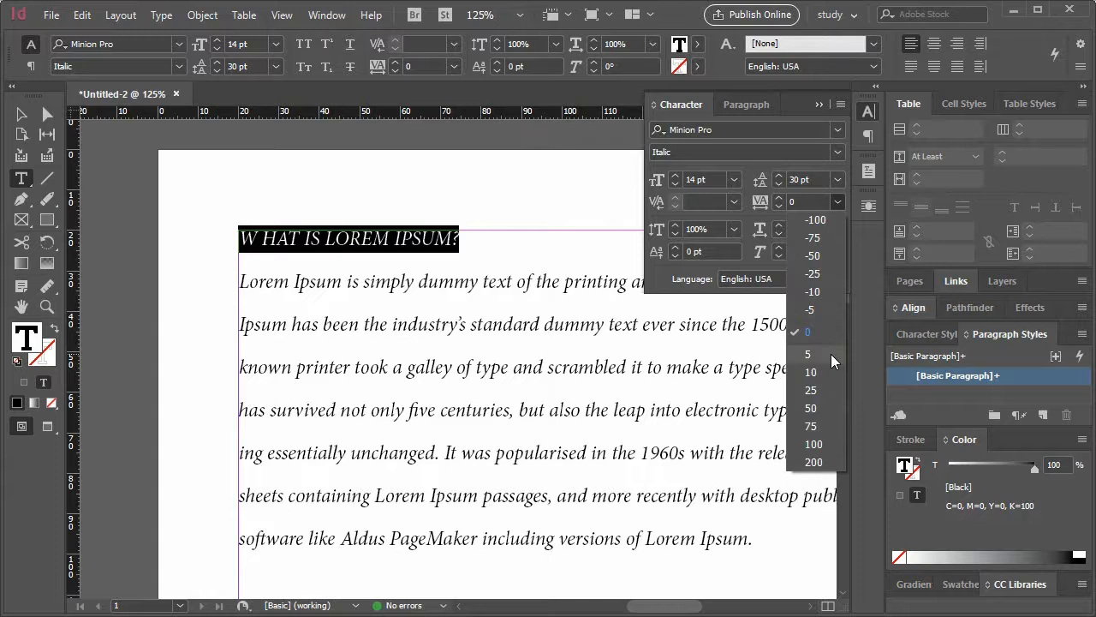
click(824, 386)
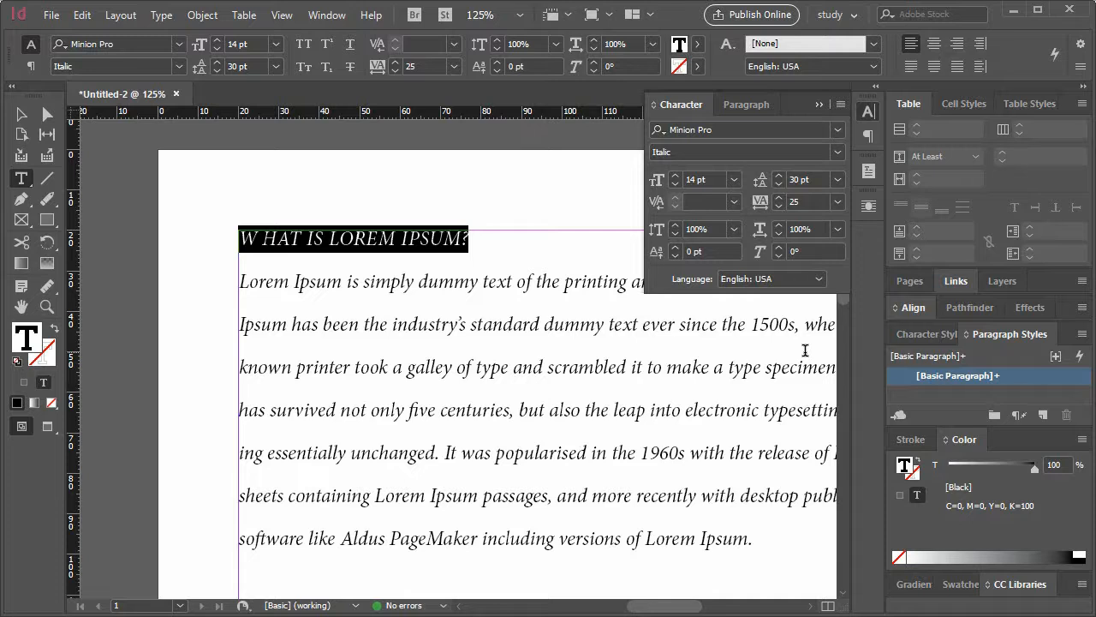
Undo the recent tracking, kerning, leading and font size changes to the text
click(22, 114)
key(ctrl+z)
key(ctrl+z)
key(ctrl+z)
key(ctrl+z)
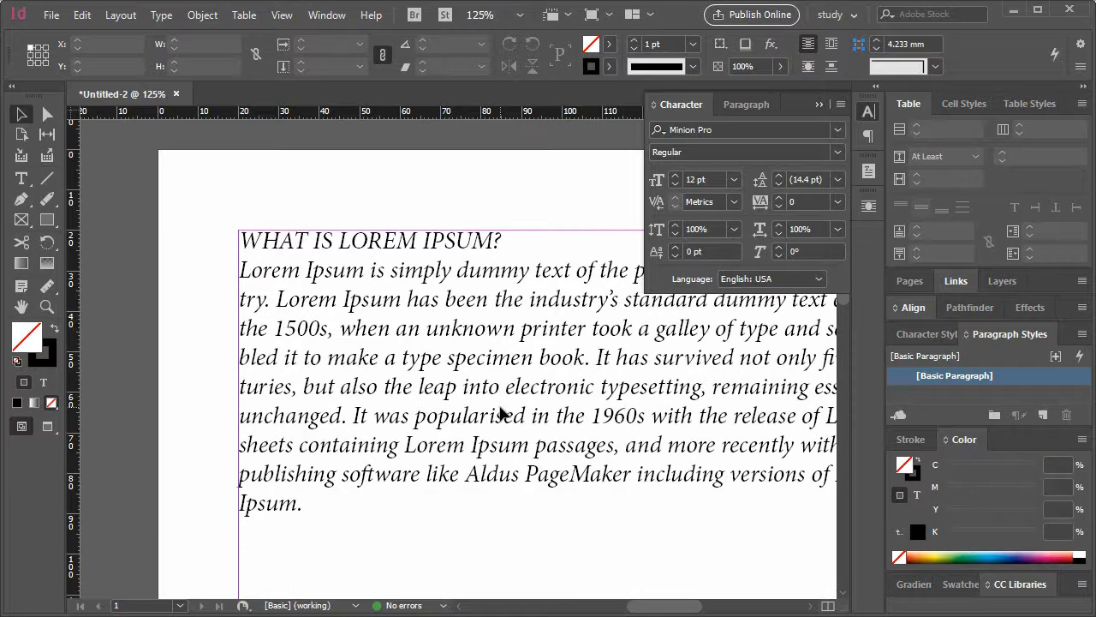
key(ctrl+z)
Select all the heading and paragraph text in the frame and set its font style to Regular
click(681, 461)
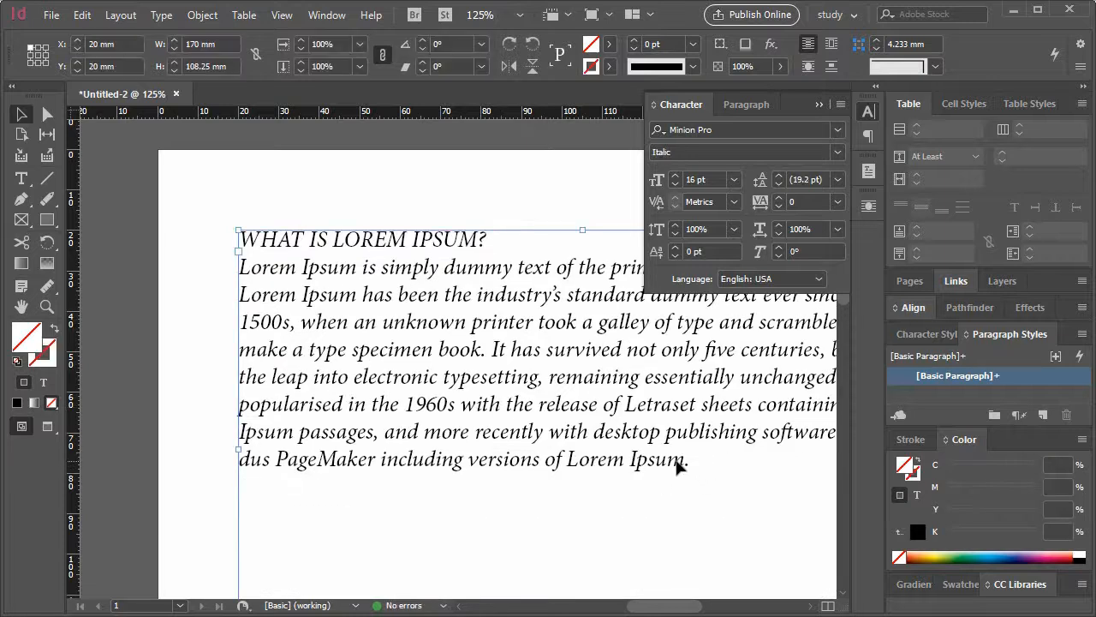
double_click(681, 463)
drag(692, 462, 179, 242)
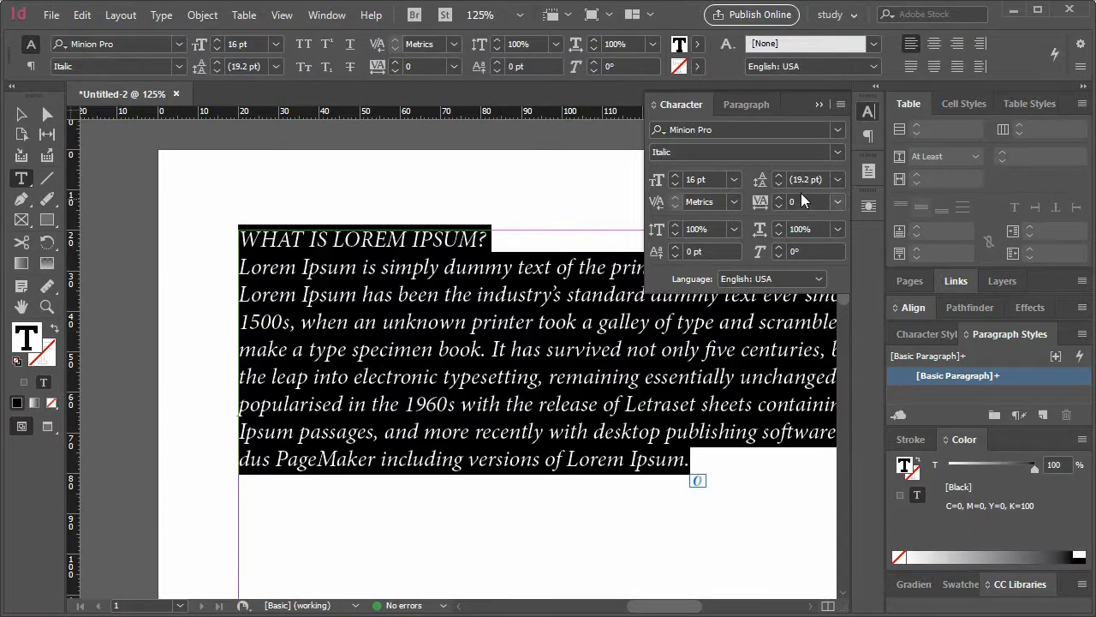
click(837, 151)
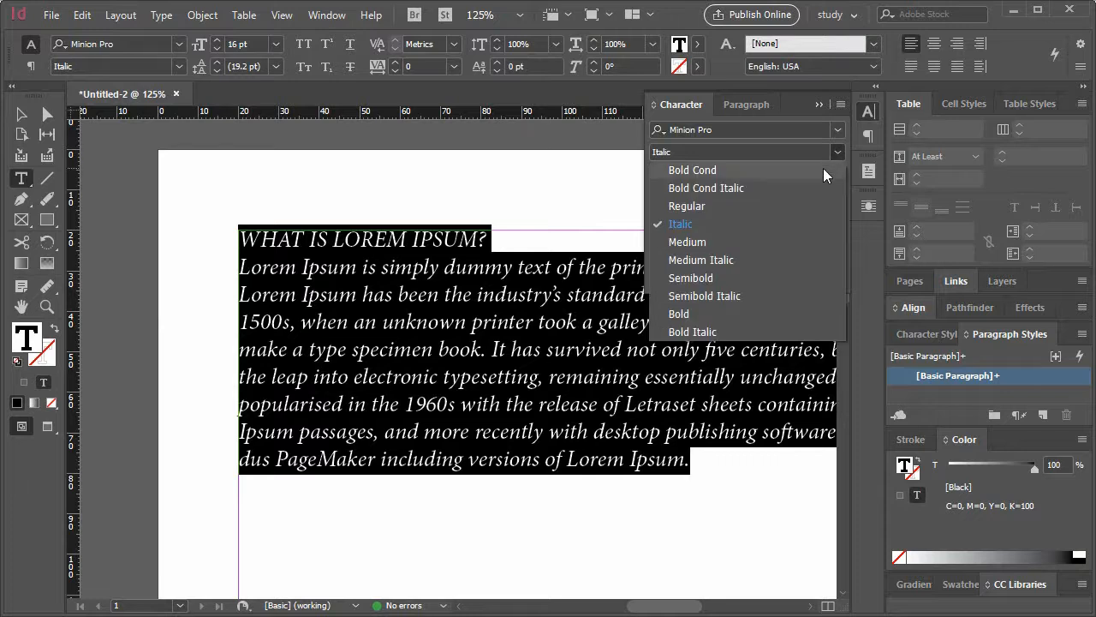
click(813, 204)
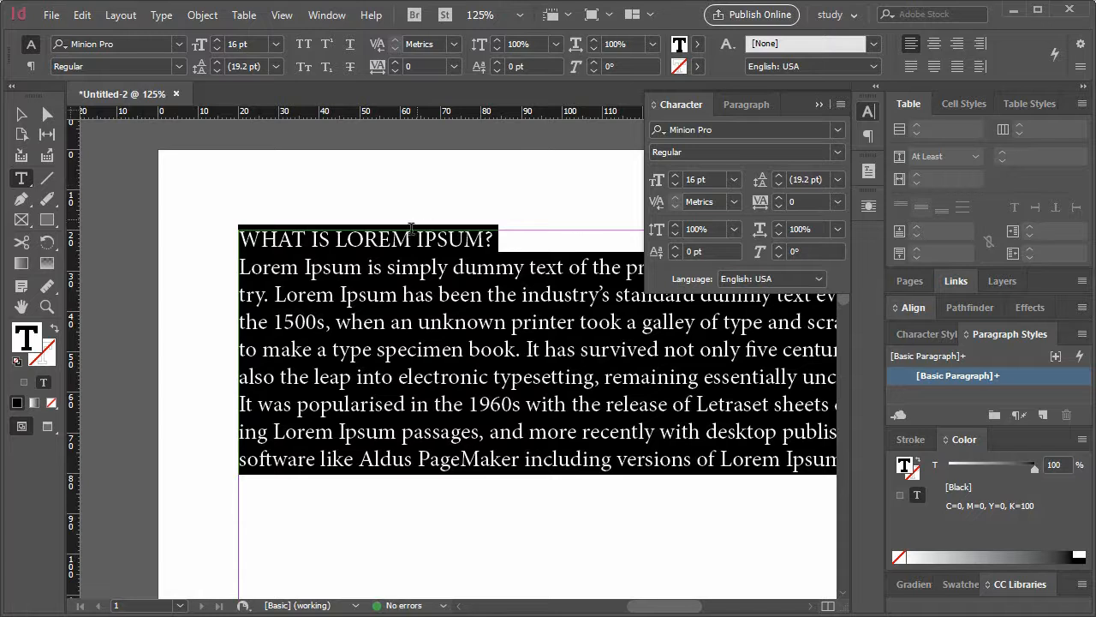
Insert an empty line between the heading WHAT IS LOREM IPSUM? and the paragraph
click(427, 268)
click(496, 240)
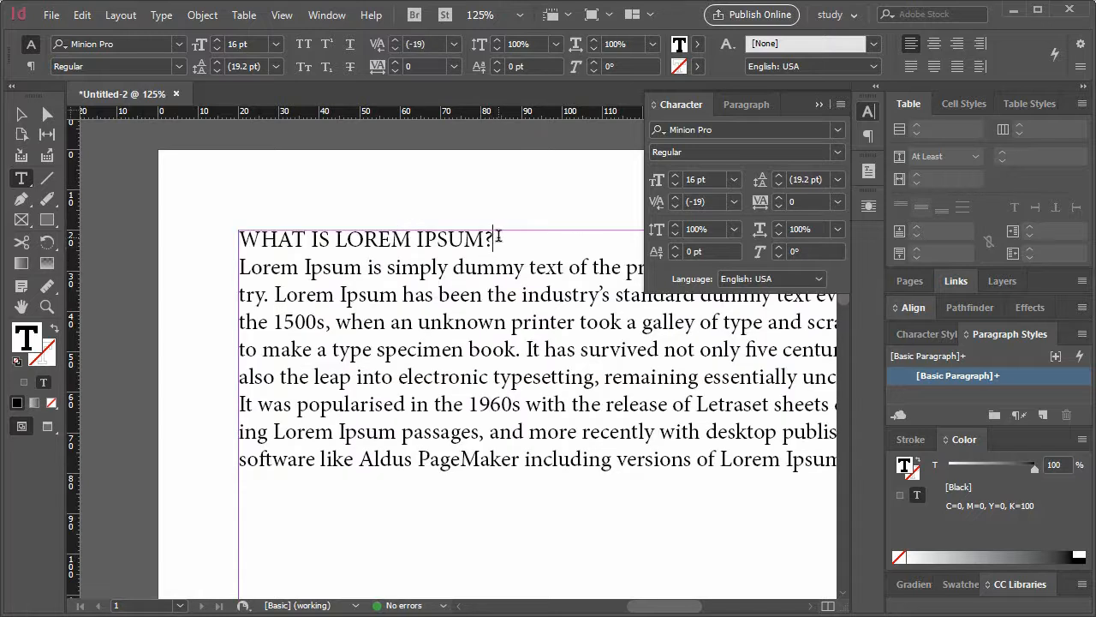
key(Return)
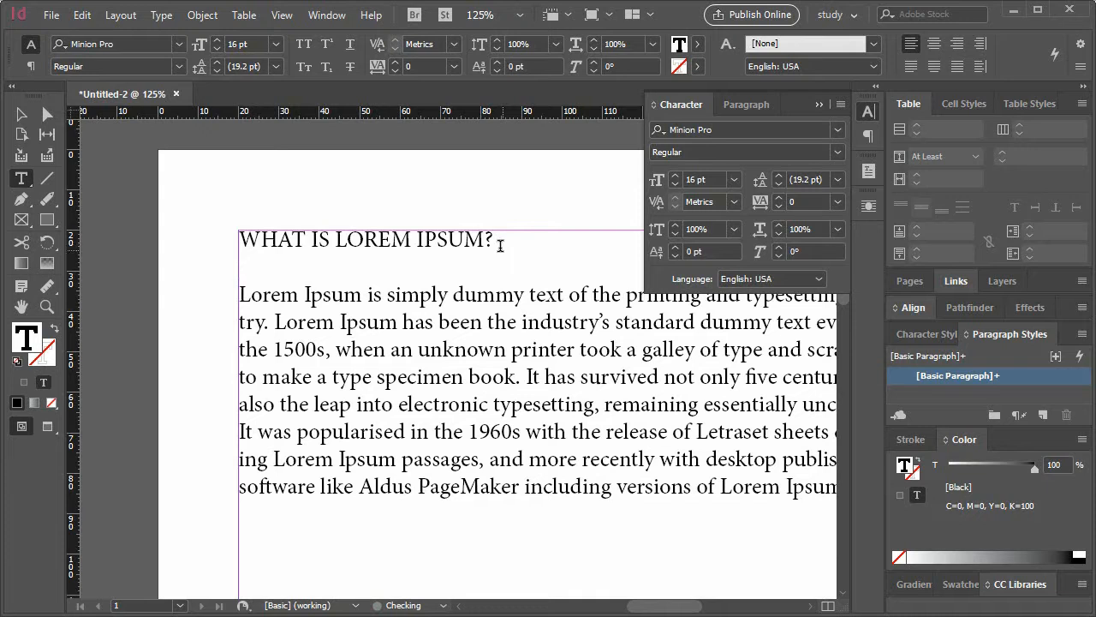
Select the whole heading and set its horizontal scale to 75%
drag(502, 240, 219, 243)
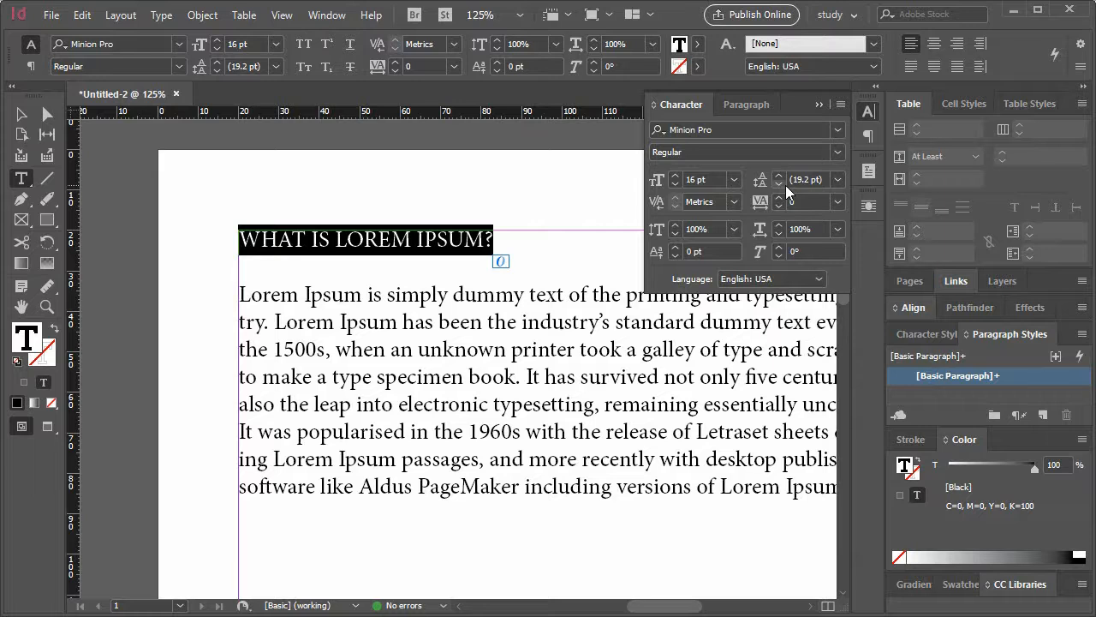
click(836, 230)
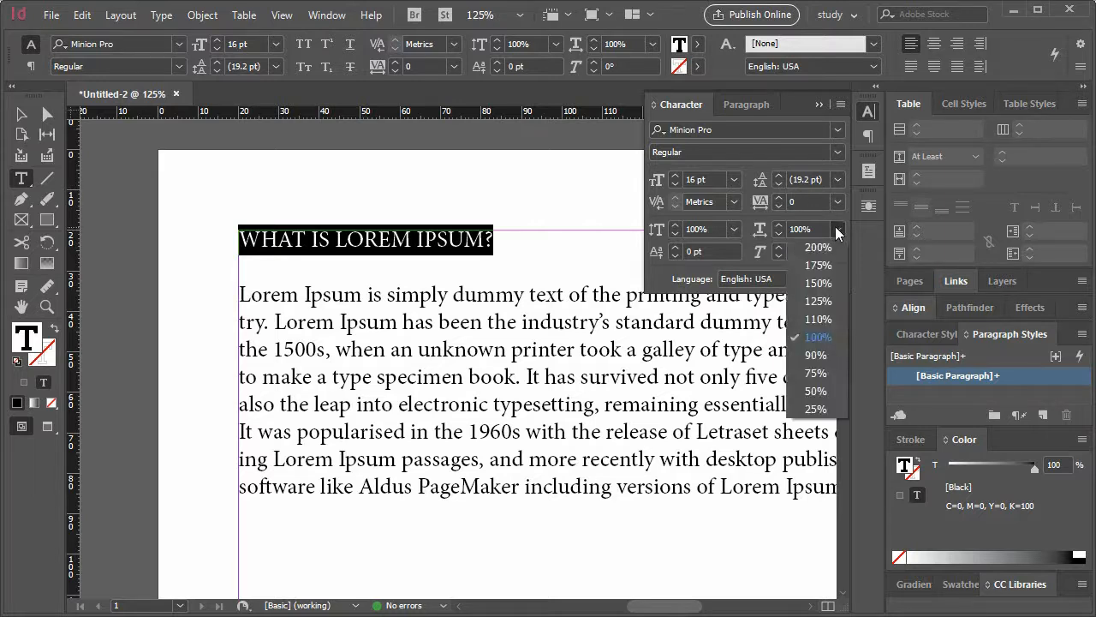
click(831, 372)
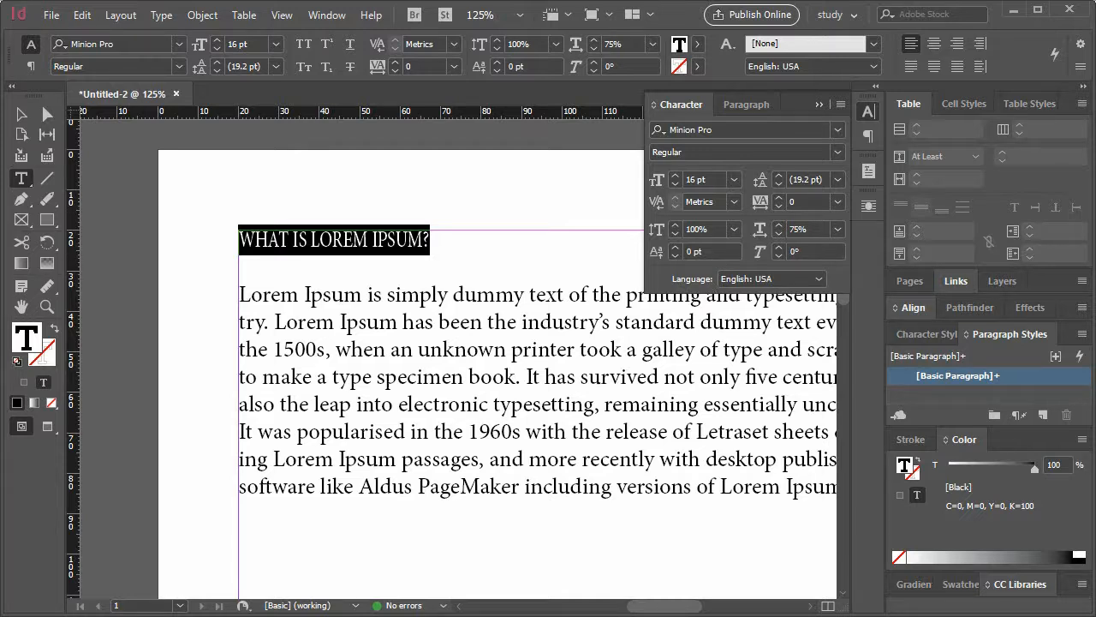
Lower the selected heading with a baseline shift of -9 pt
click(716, 251)
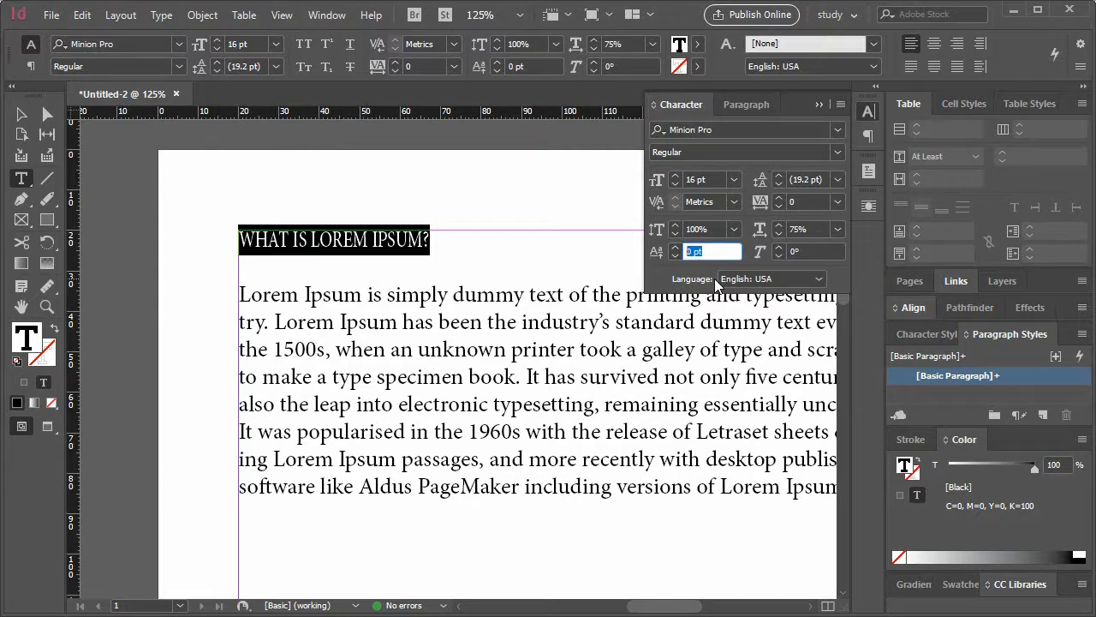
click(675, 255)
click(675, 256)
click(675, 255)
click(675, 256)
click(675, 255)
click(675, 255)
click(675, 256)
click(675, 256)
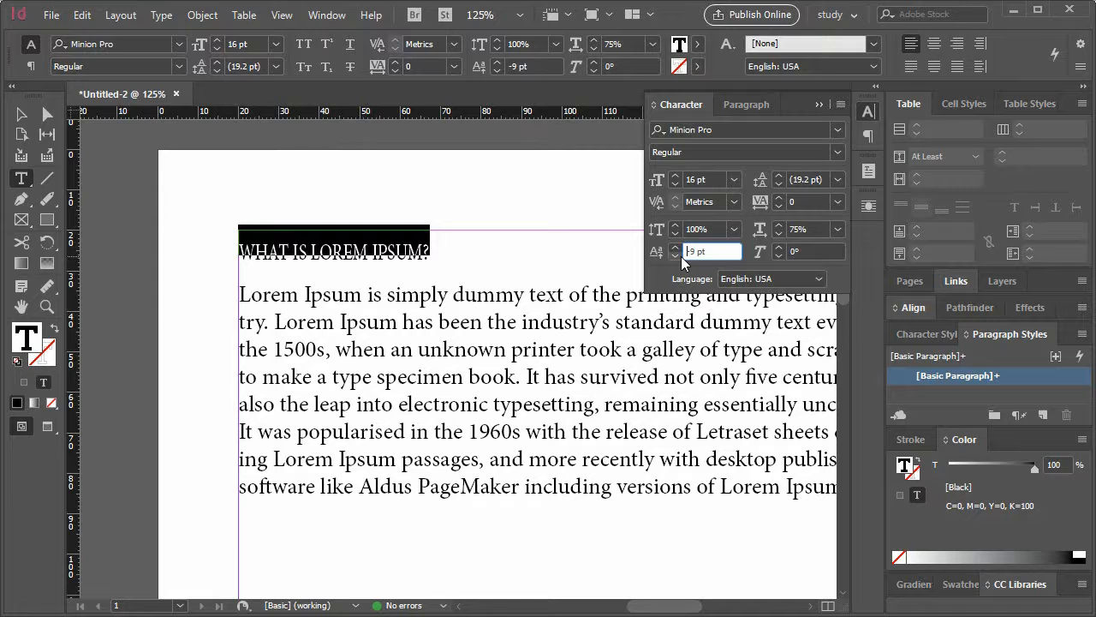
Try different skew angles on the selected heading and set its skew to 20°
click(780, 246)
click(780, 246)
click(780, 247)
click(780, 247)
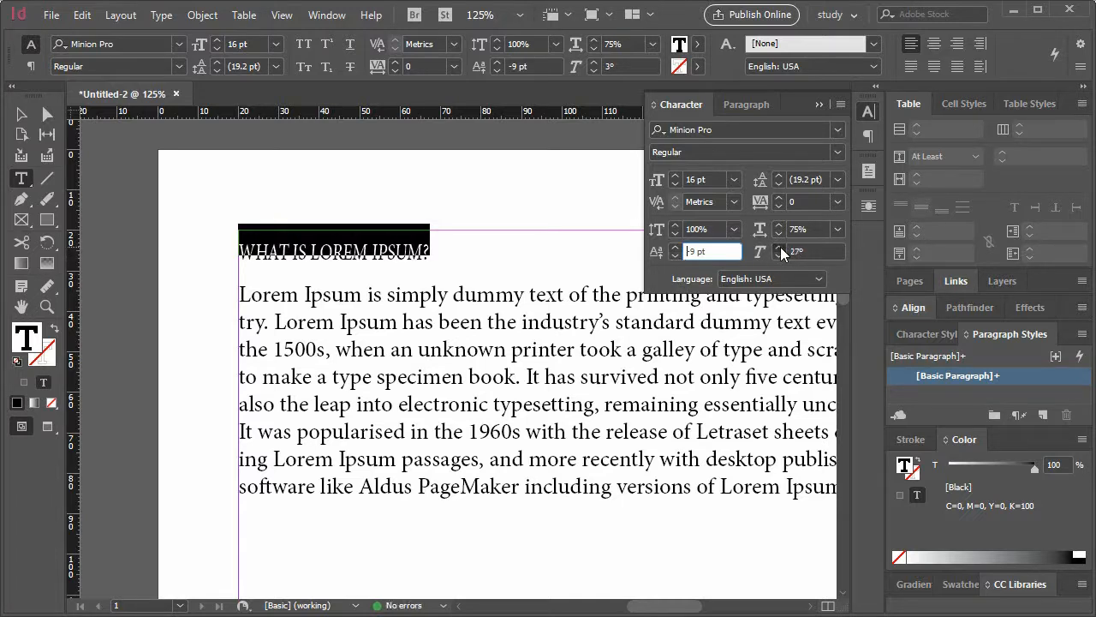
click(780, 247)
click(778, 256)
click(779, 256)
click(774, 254)
click(774, 254)
click(774, 254)
click(774, 255)
click(774, 254)
click(774, 254)
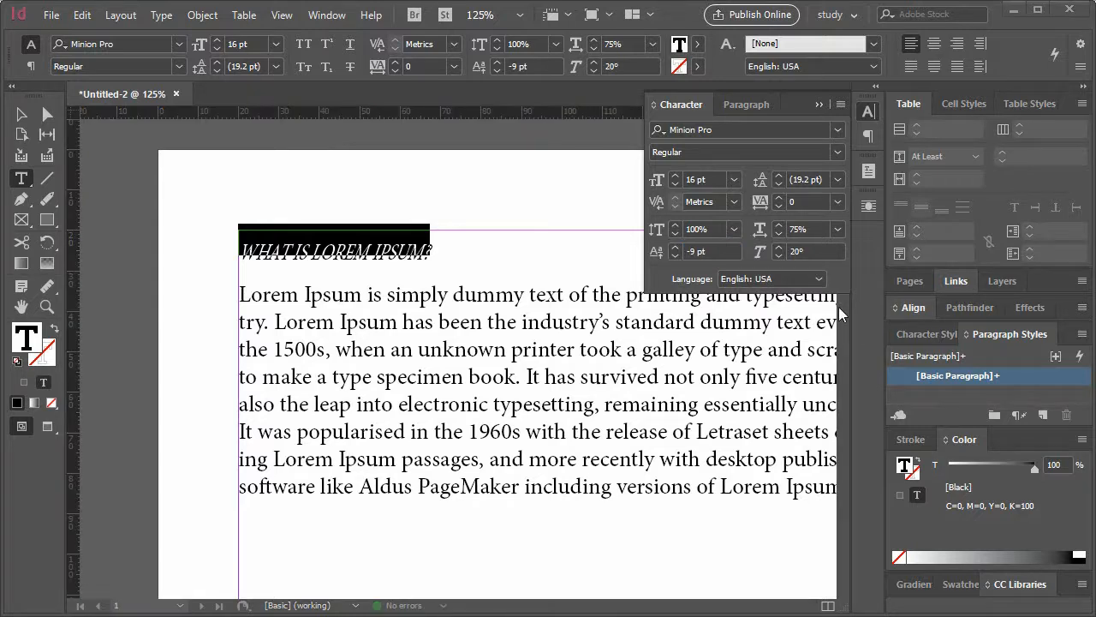
Slant the heading in the opposite direction by setting its skew to -16°
click(777, 256)
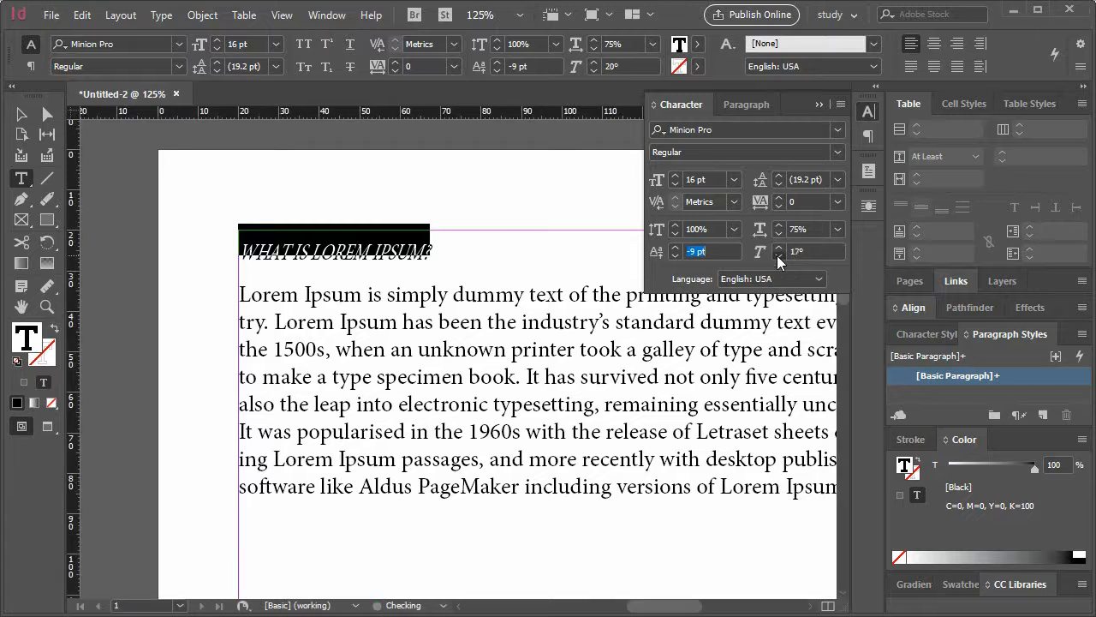
click(777, 255)
click(777, 255)
click(776, 255)
click(778, 255)
click(778, 255)
click(777, 255)
click(778, 255)
click(778, 255)
click(778, 255)
click(778, 255)
click(777, 255)
click(777, 255)
click(778, 255)
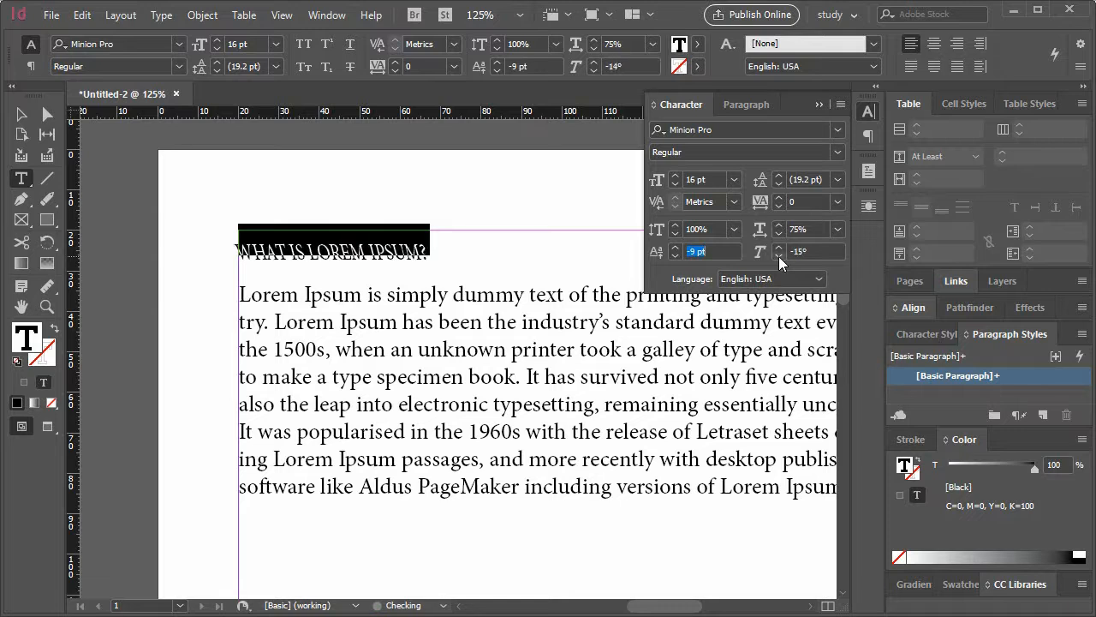
click(779, 257)
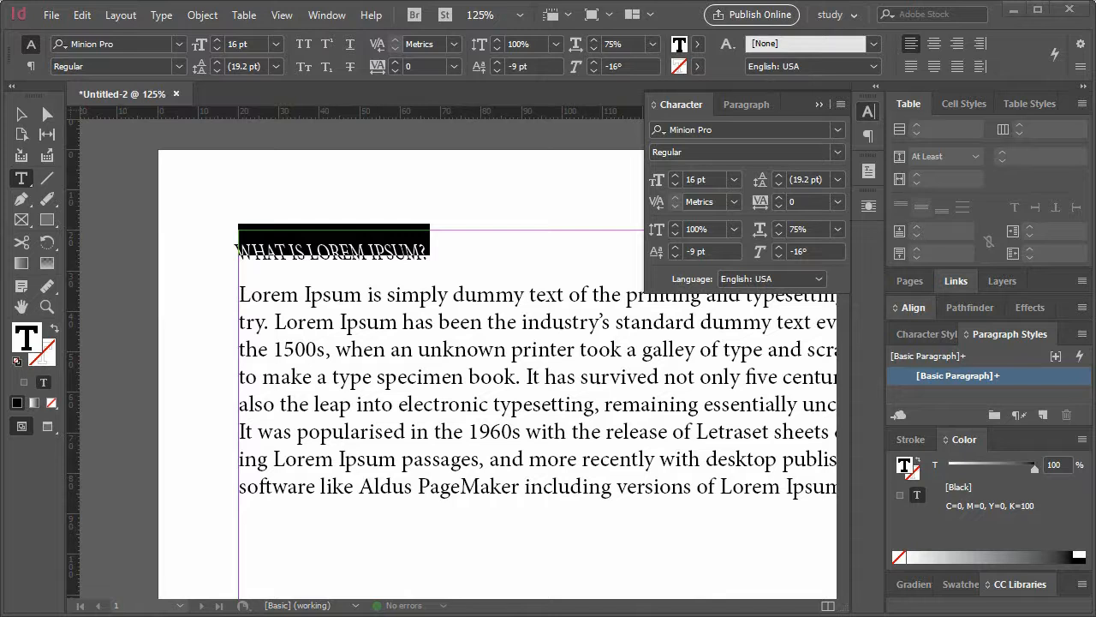
Undo the heading's skew, baseline shift and scale changes and the earlier size changes, back to the 12 pt italic text
click(635, 407)
key(ctrl+z)
key(ctrl+z)
key(ctrl+z)
key(ctrl+z)
key(ctrl+z)
key(ctrl+z)
key(ctrl+z)
key(ctrl+z)
key(ctrl+z)
key(ctrl+z)
key(ctrl+z)
key(ctrl+z)
key(ctrl+z)
key(ctrl+z)
key(ctrl+z)
key(ctrl+z)
key(ctrl+z)
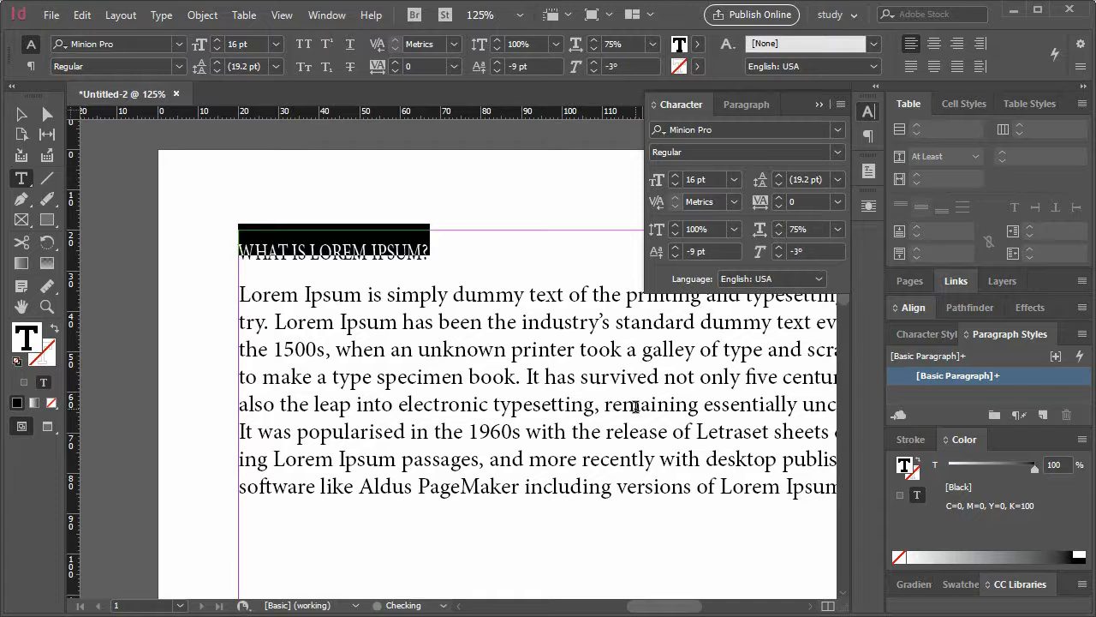
key(ctrl+z)
key(ctrl+z)
key(ctrl+z)
key(ctrl+z)
key(ctrl+z)
key(ctrl+z)
key(ctrl+z)
key(ctrl+z)
key(ctrl+z)
key(ctrl+z)
key(ctrl+z)
key(ctrl+z)
key(ctrl+z)
key(ctrl+z)
key(ctrl+z)
key(ctrl+z)
key(ctrl+z)
key(ctrl+z)
key(ctrl+z)
key(ctrl+z)
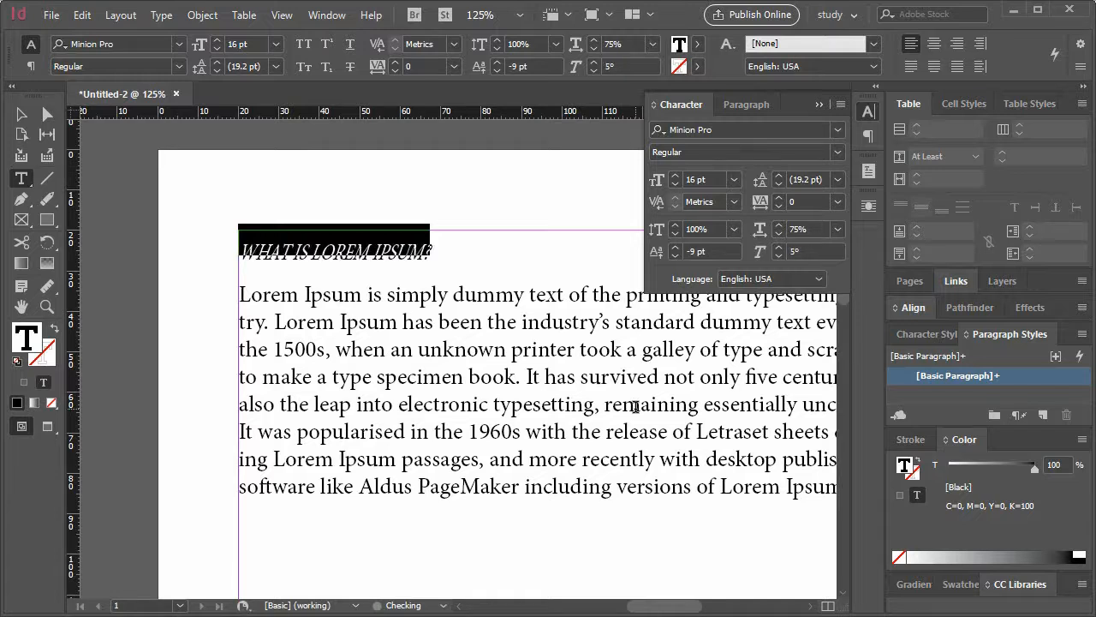
key(ctrl+z)
key(ctrl+z)
key(ctrl+z)
key(ctrl+z)
key(ctrl+z)
key(ctrl+z)
key(ctrl+z)
key(ctrl+z)
key(ctrl+z)
key(ctrl+z)
key(ctrl+z)
key(ctrl+z)
key(ctrl+z)
key(ctrl+z)
key(ctrl+z)
key(ctrl+z)
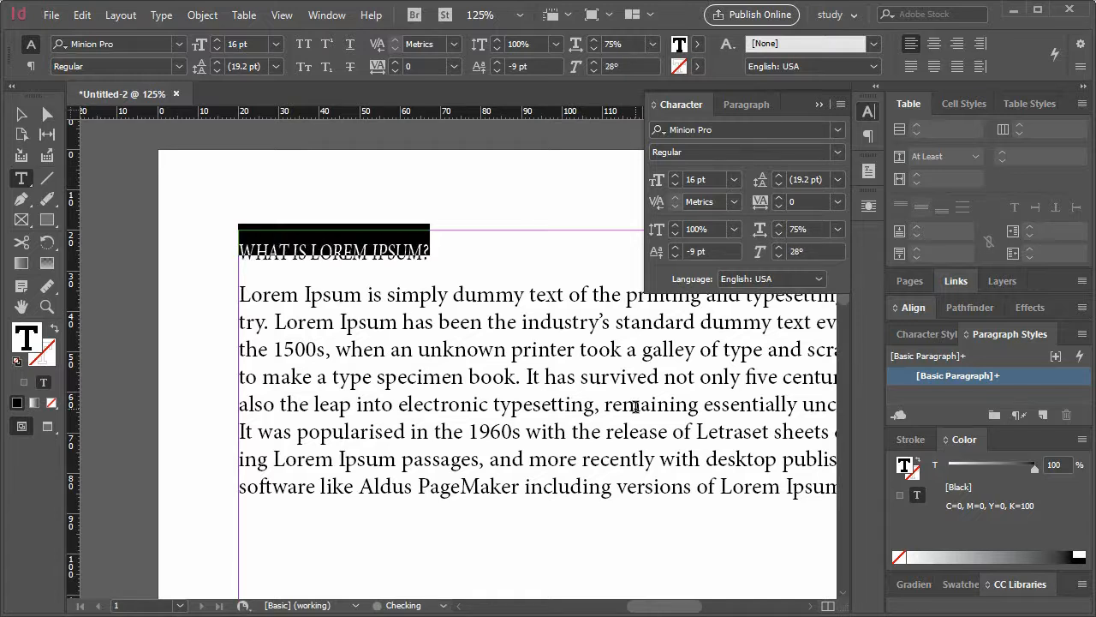
key(ctrl+z)
key(ctrl+z)
key(ctrl+z)
key(ctrl+z)
key(ctrl+z)
key(ctrl+z)
key(ctrl+z)
key(ctrl+z)
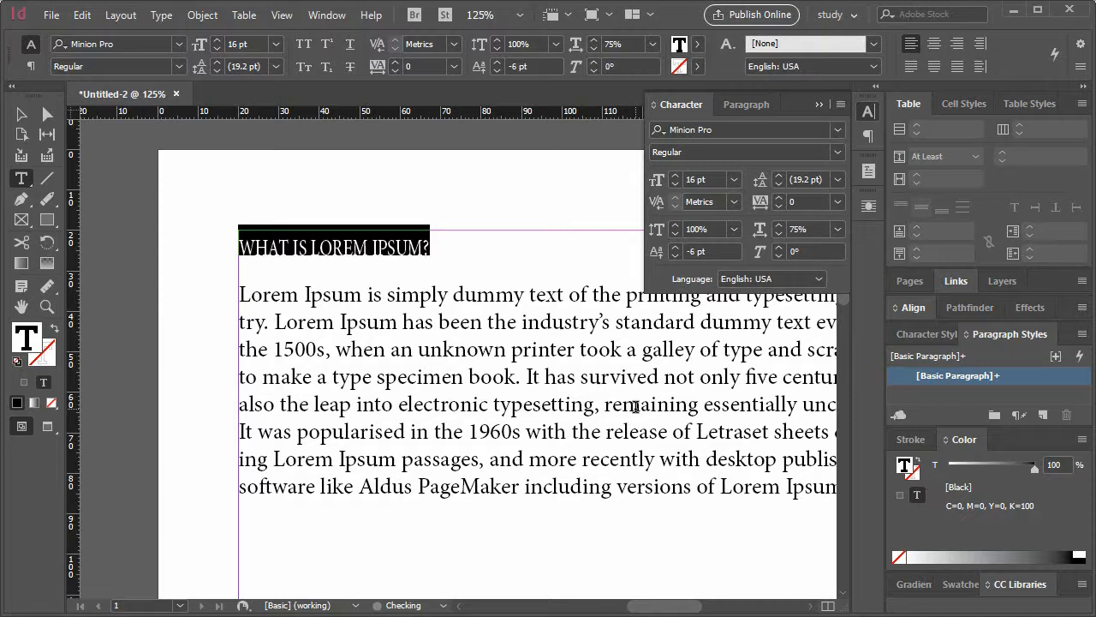
key(ctrl+z)
key(ctrl+z)
key(ctrl+z)
key(ctrl+z)
key(ctrl+z)
key(ctrl+z)
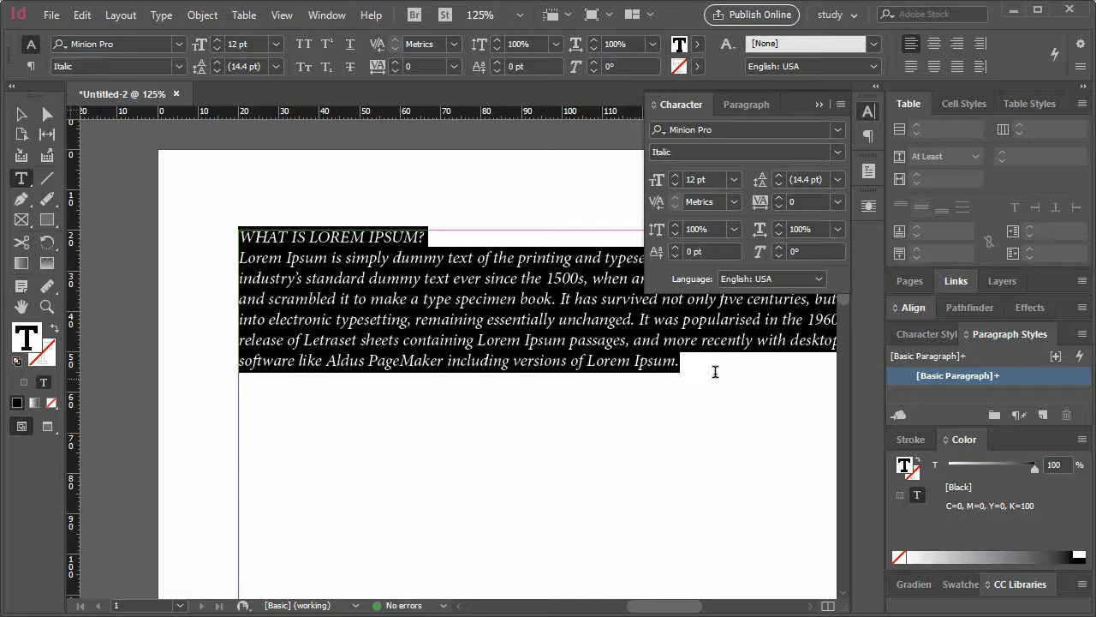
Set the selected heading and body text to the Regular font style and show the paragraph formatting options
click(837, 152)
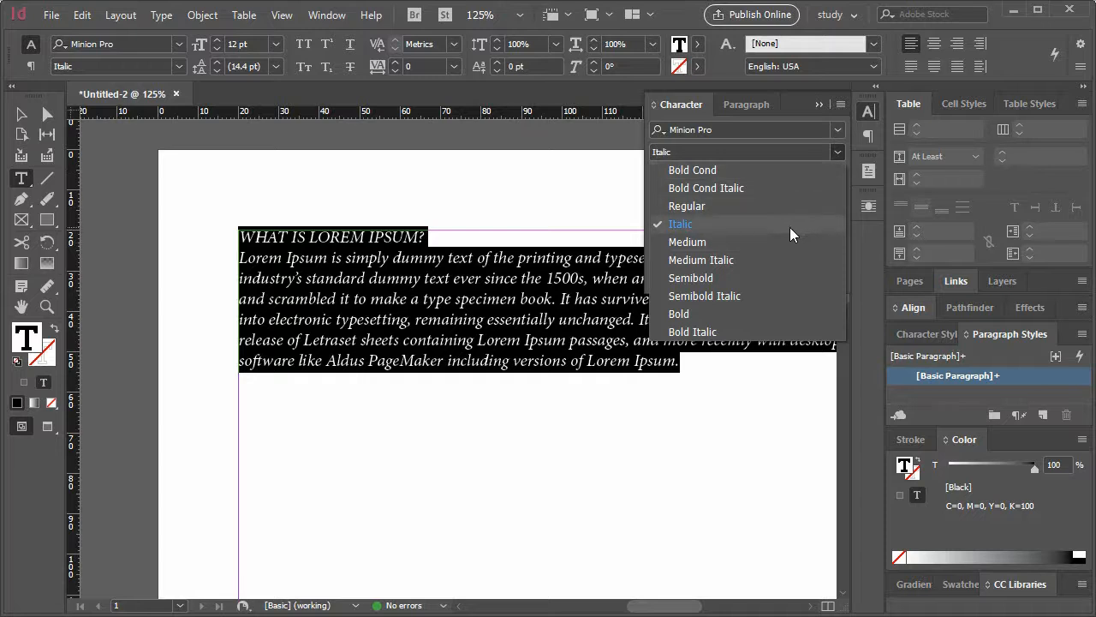
click(790, 207)
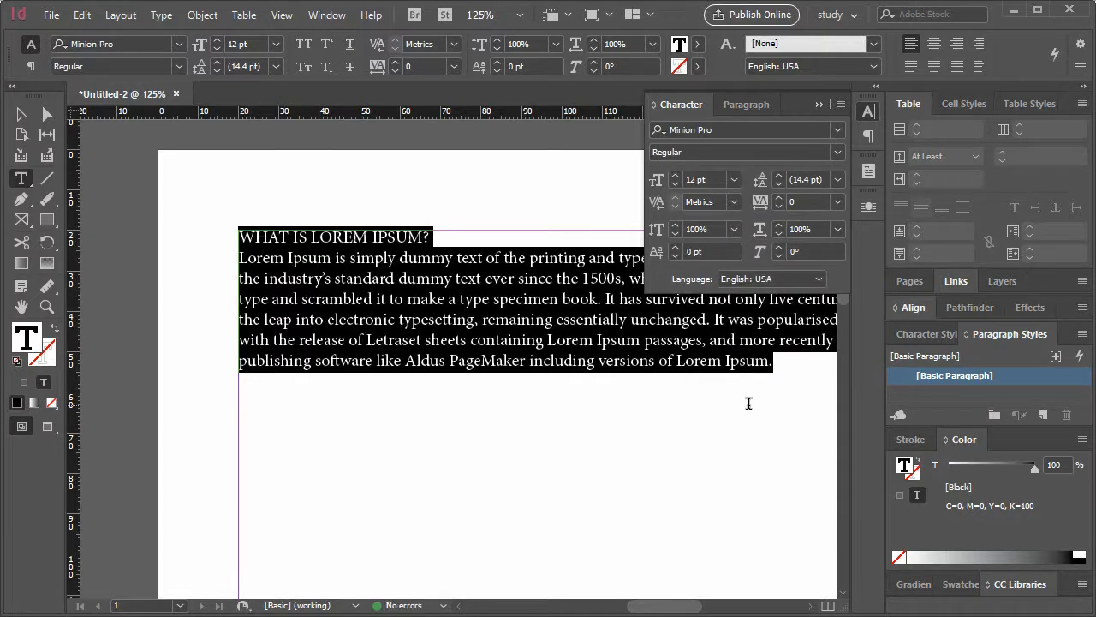
click(746, 103)
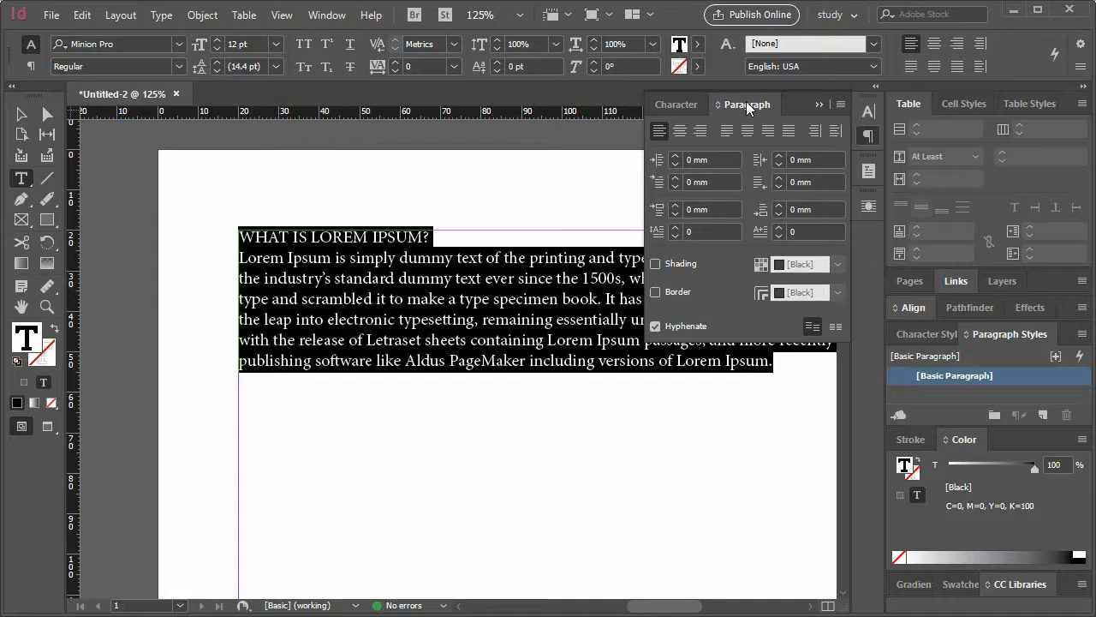
click(326, 14)
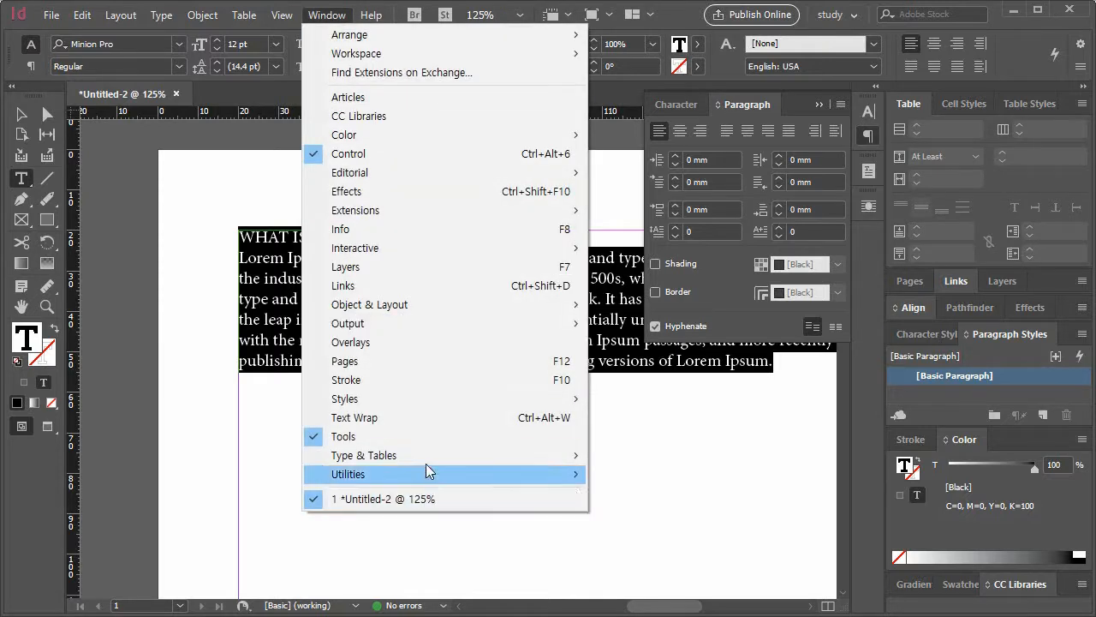
mouse_move(426, 454)
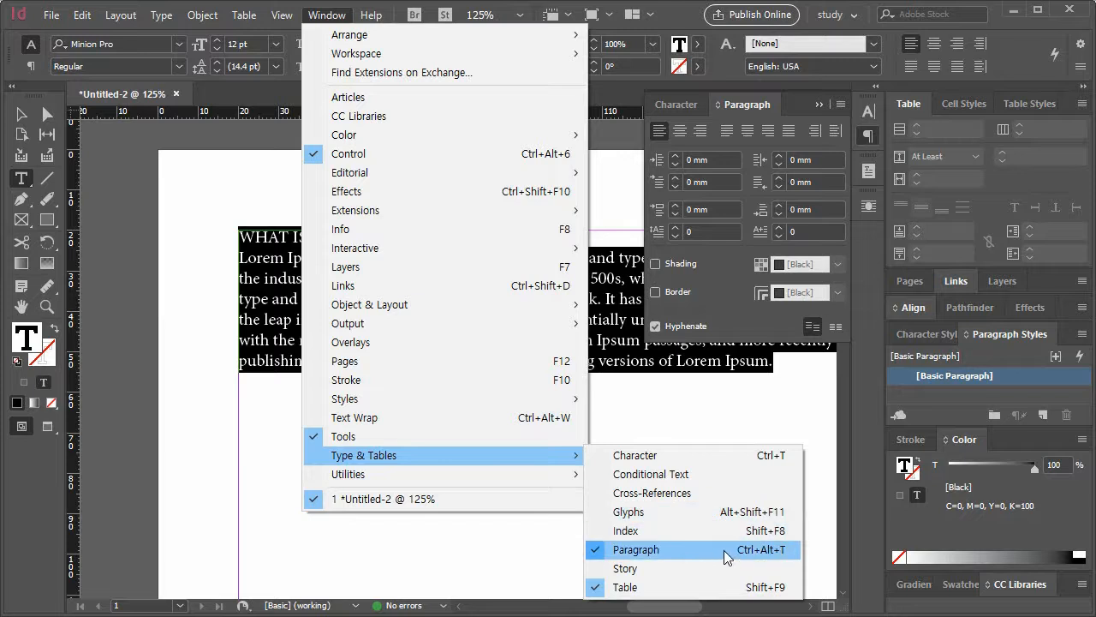
click(266, 380)
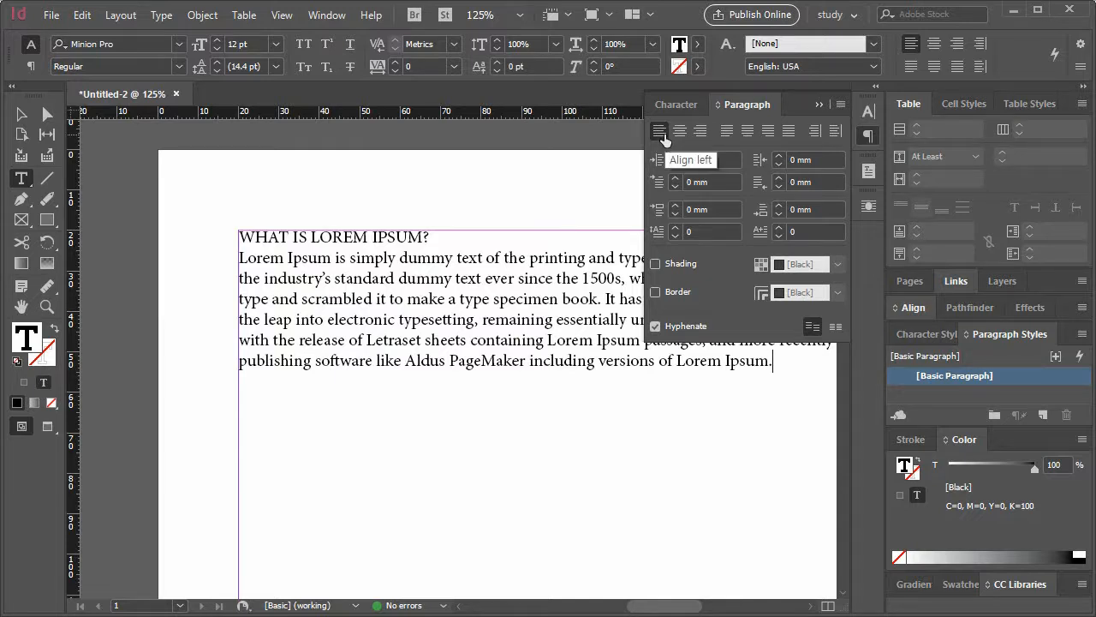
Narrow the text frame to about 88 mm wide and insert an empty line between the heading and the body text
click(23, 115)
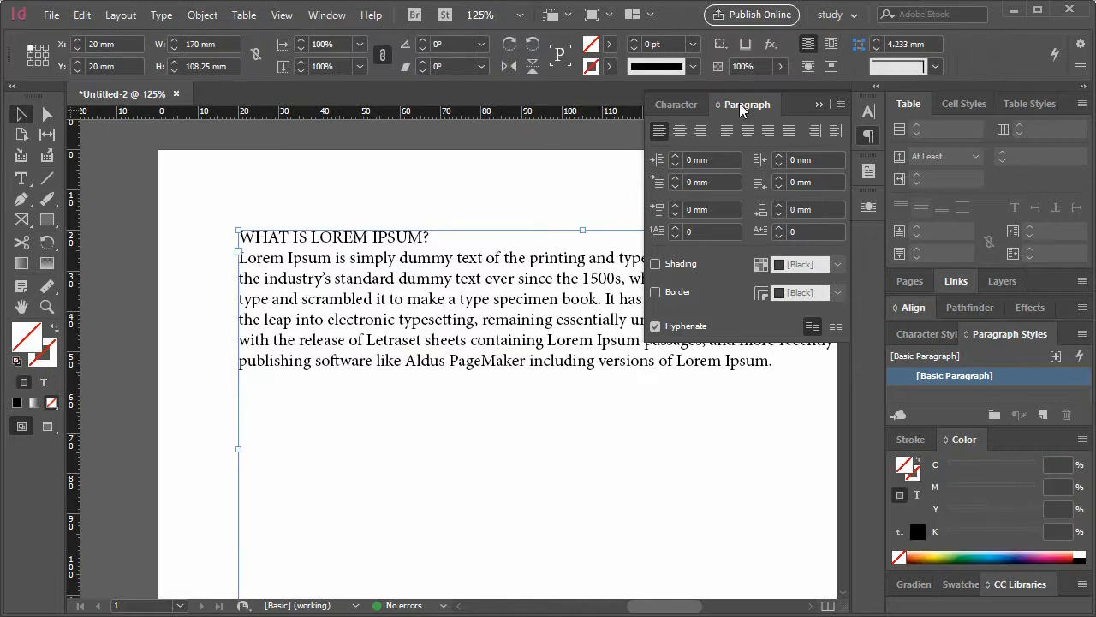
click(820, 104)
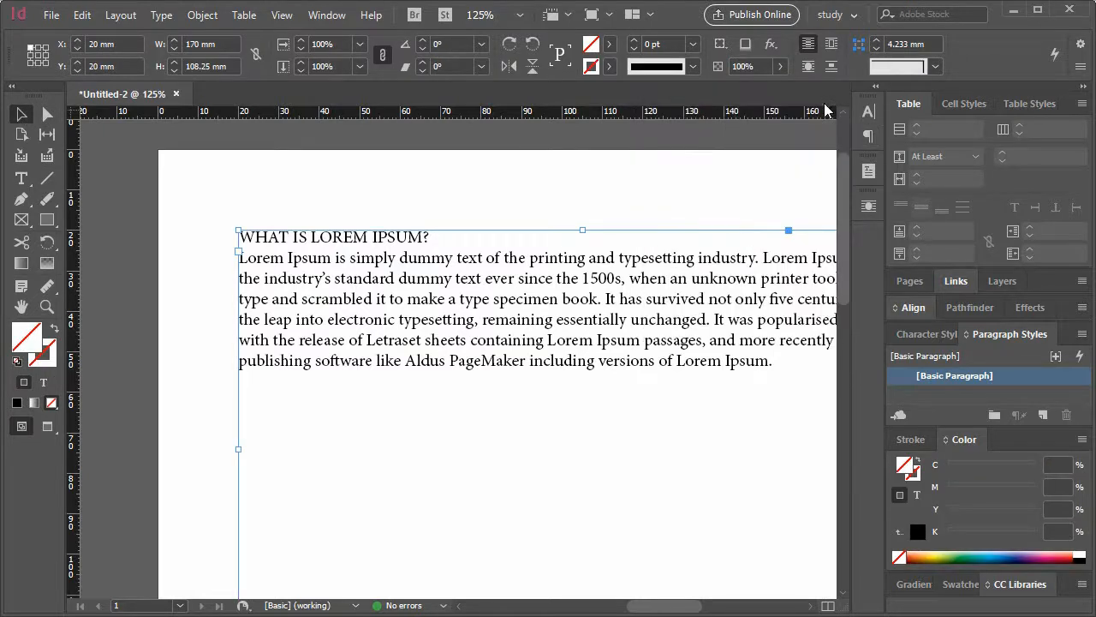
drag(536, 354, 514, 353)
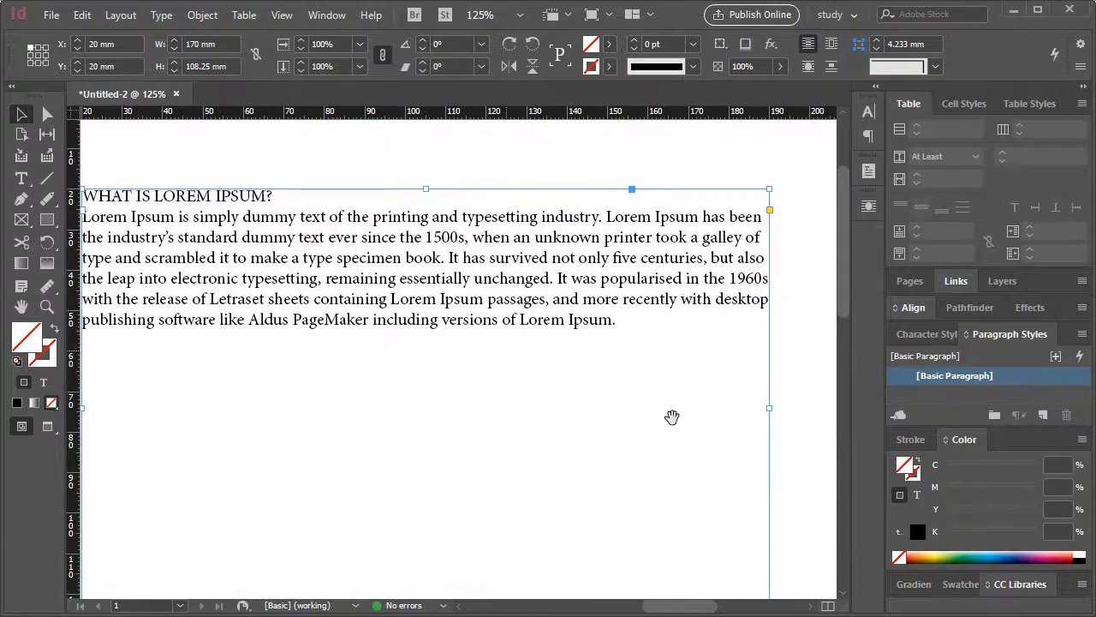
mouse_move(768, 409)
mouse_down()
mouse_move(321, 409)
mouse_move(619, 389)
mouse_move(504, 360)
mouse_move(643, 373)
mouse_up()
click(414, 424)
click(469, 386)
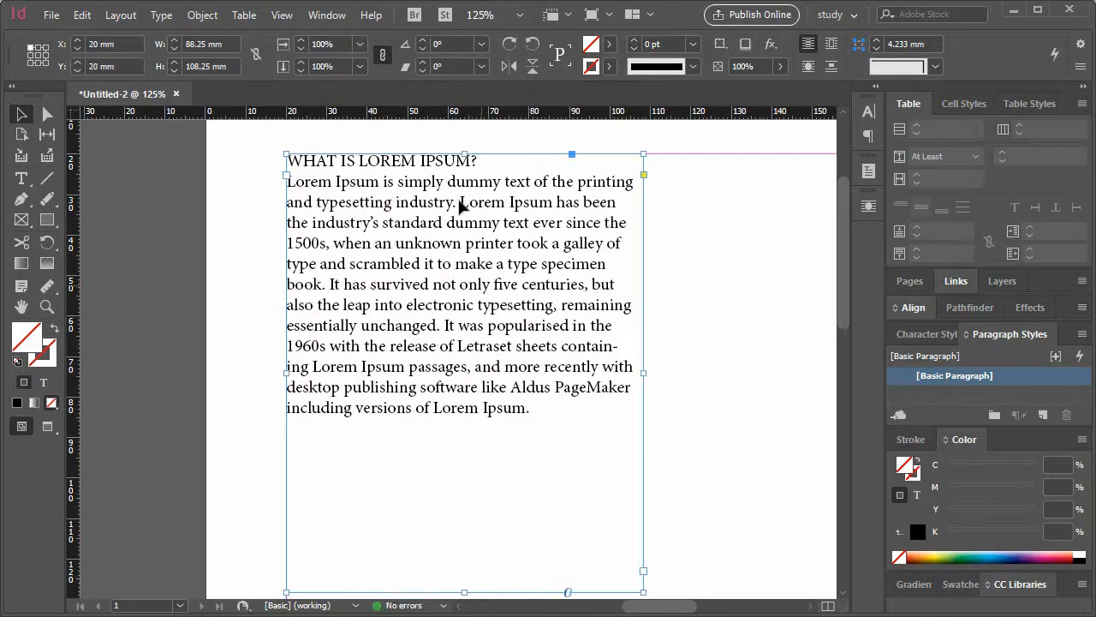
double_click(488, 164)
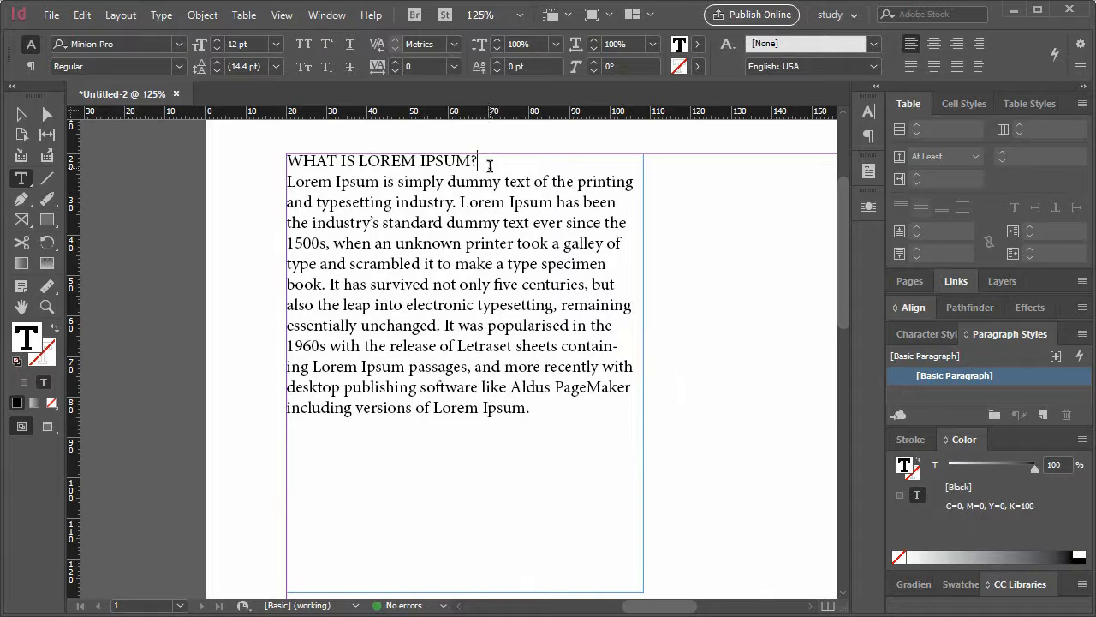
key(Return)
Select the heading and body text and try centre, right and justified alignment with the last line aligned left
drag(538, 441, 165, 151)
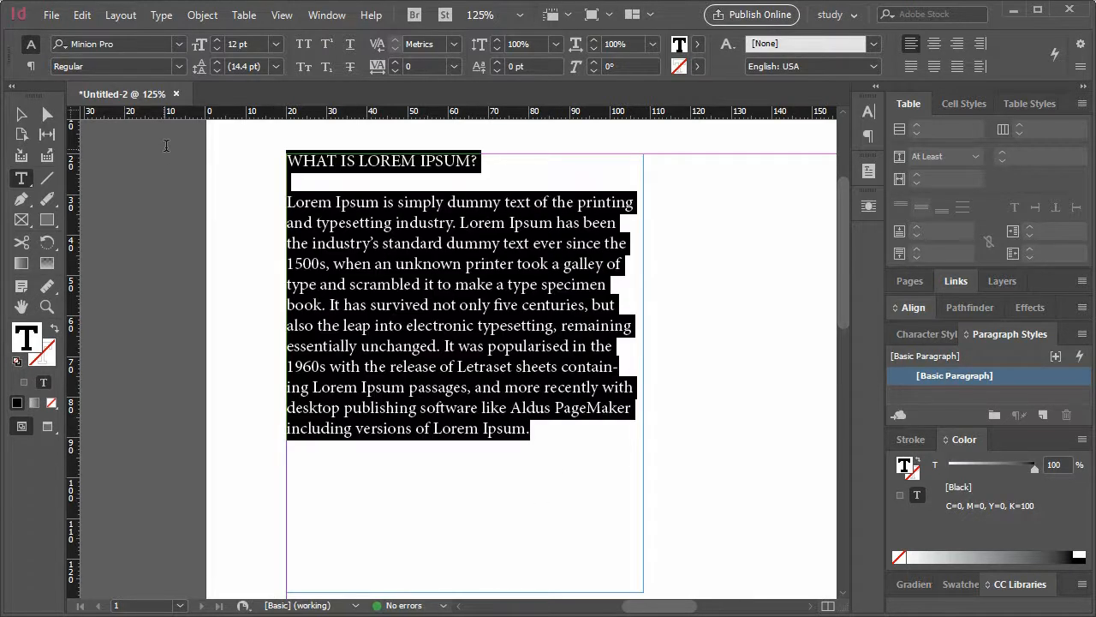
click(869, 136)
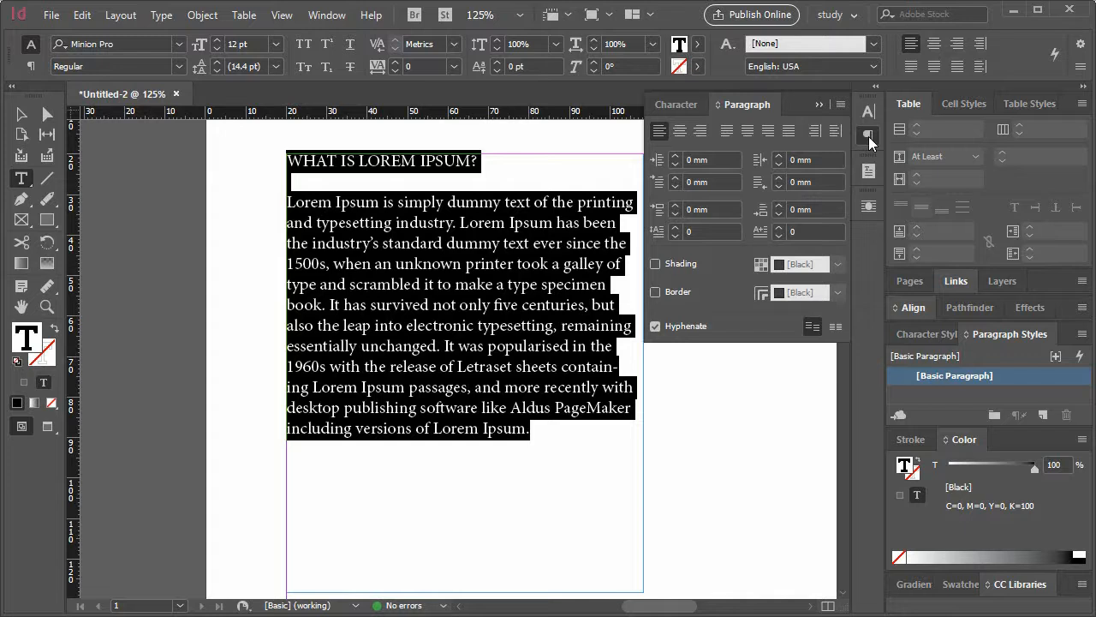
click(680, 135)
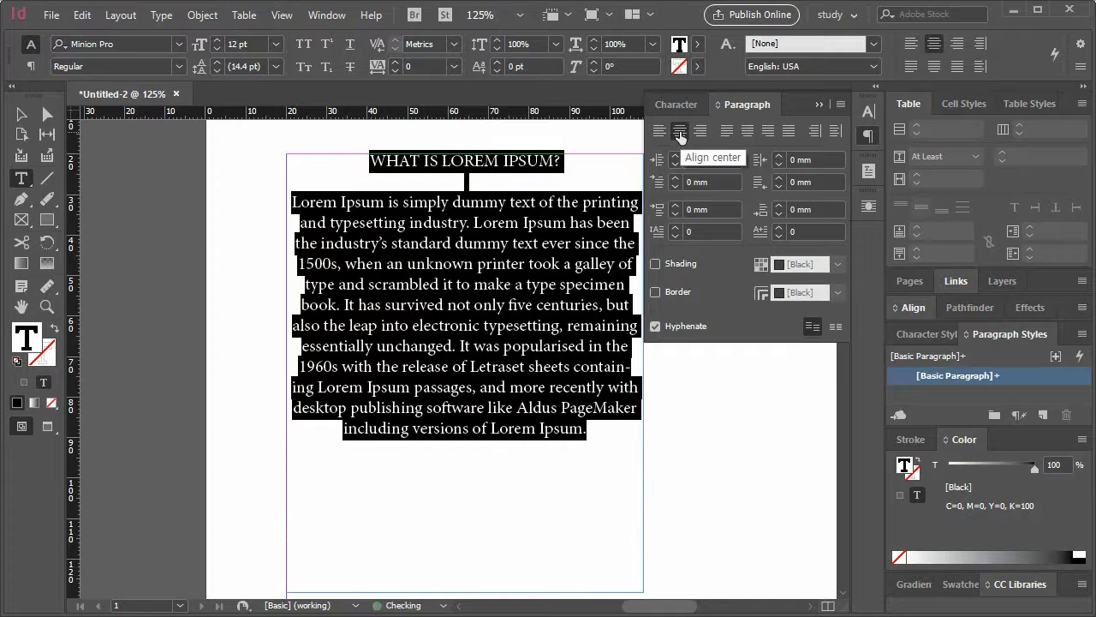
click(699, 133)
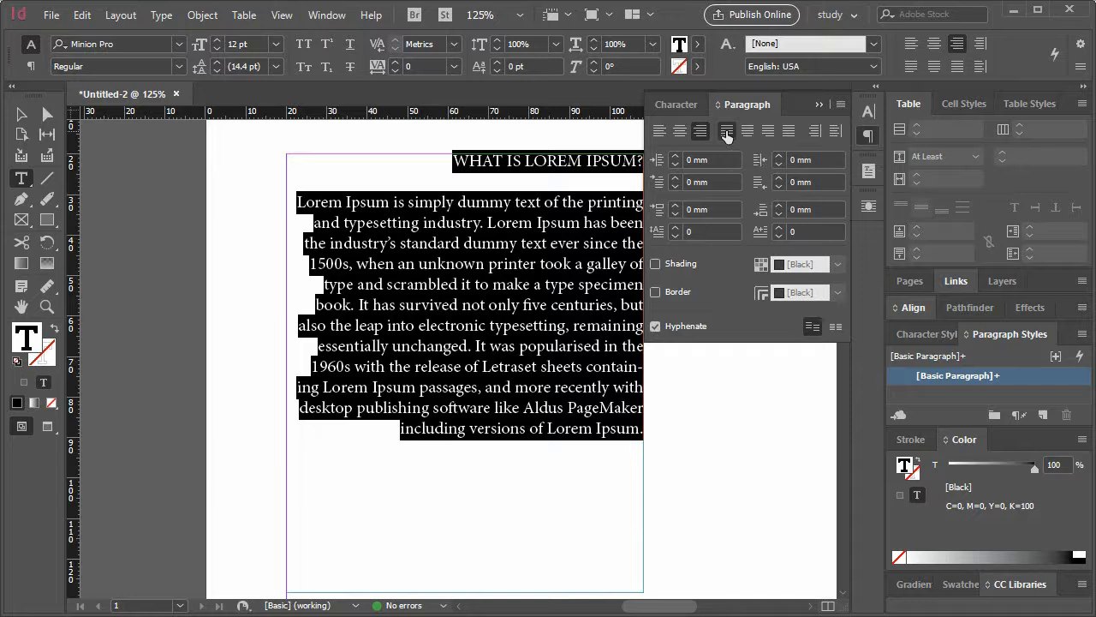
click(726, 132)
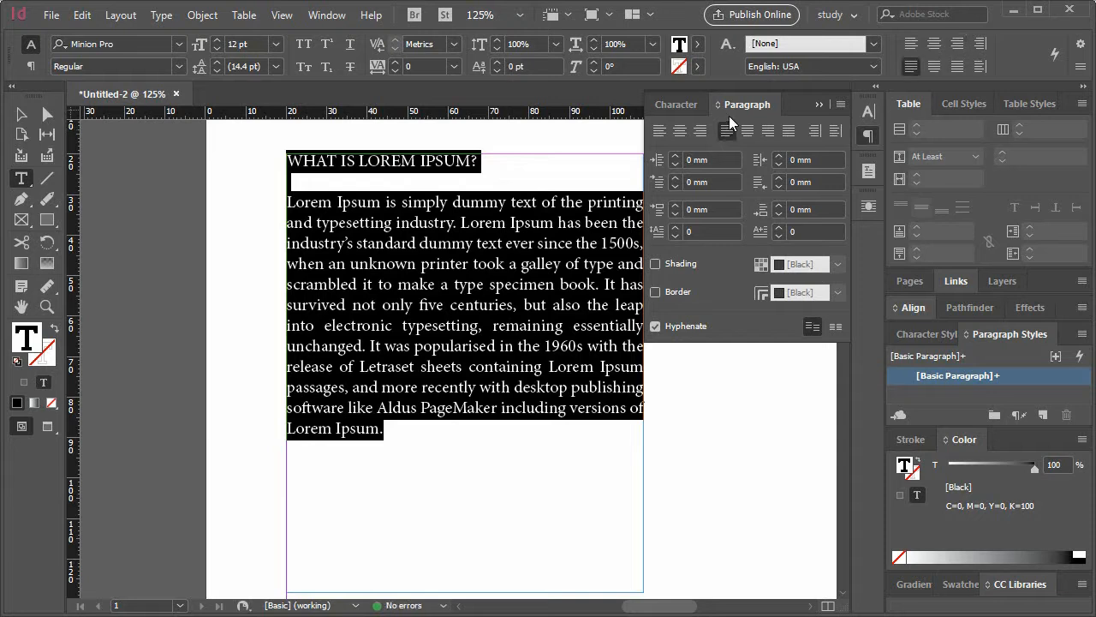
Dock the Paragraph panel in the same group as the Table panels and collapse the Character panel
drag(768, 102, 968, 97)
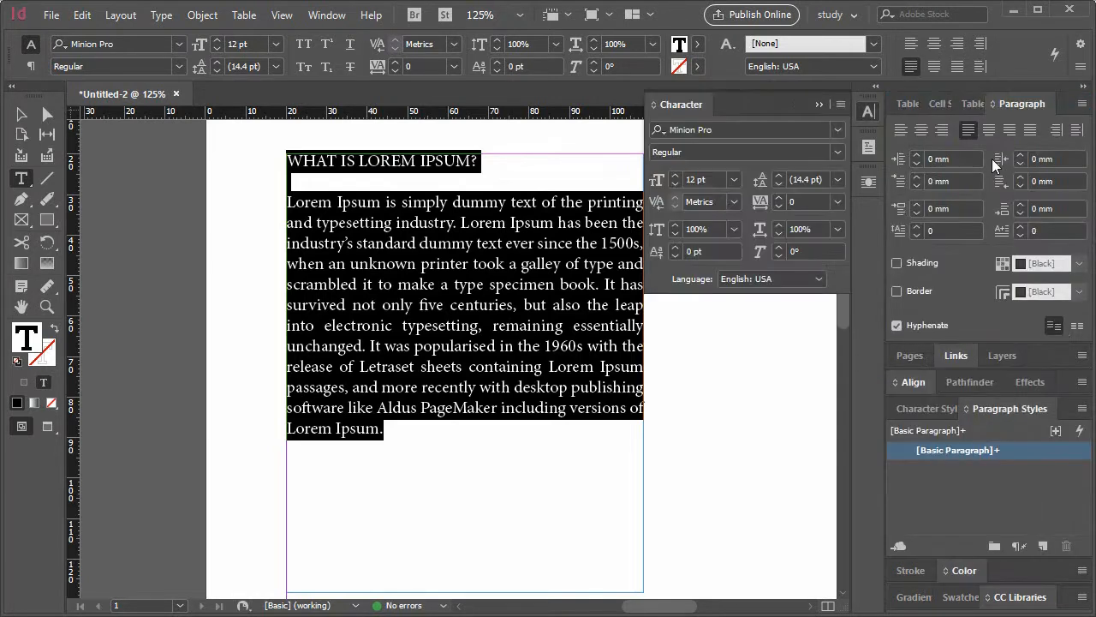
click(814, 97)
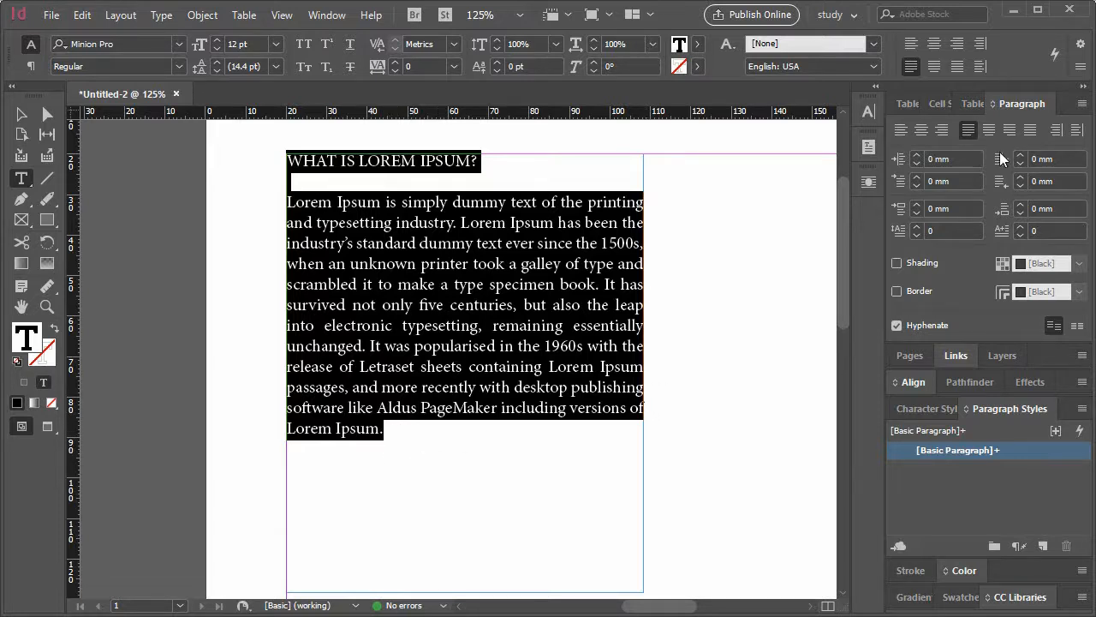
Try last-line-centred, last-line-right and full justification and both spine alignments on the selected text, and restore left alignment
click(989, 133)
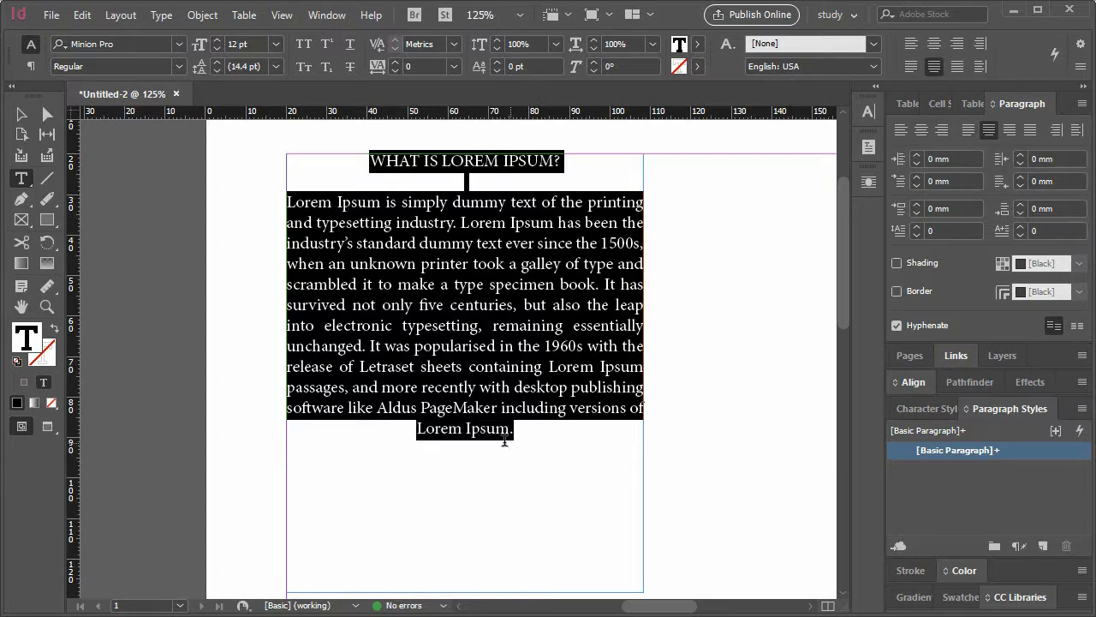
click(1010, 129)
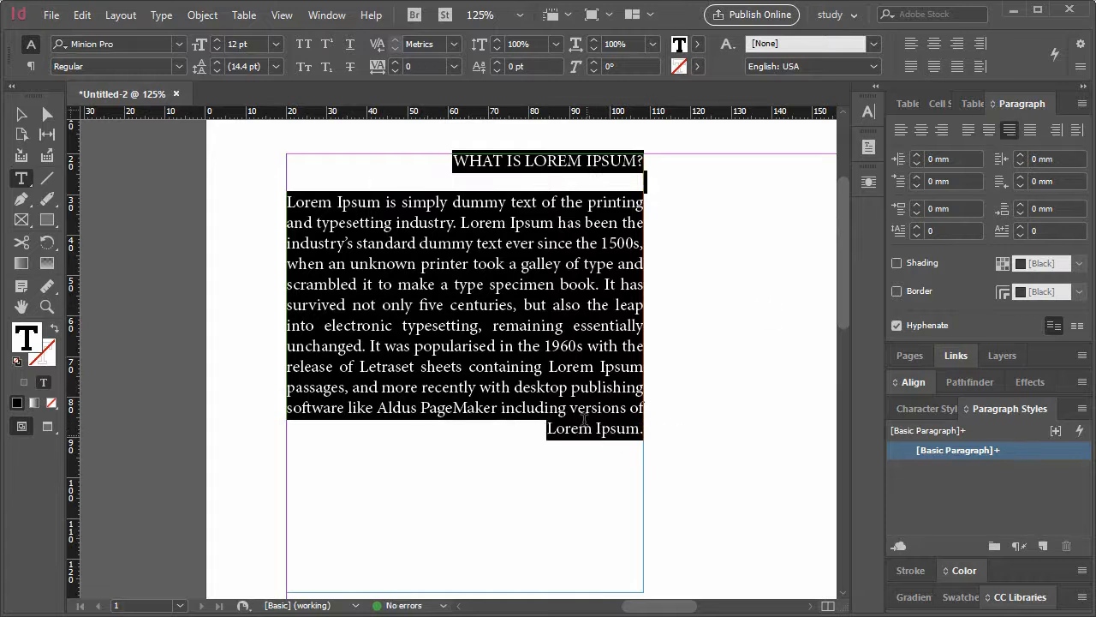
click(1030, 133)
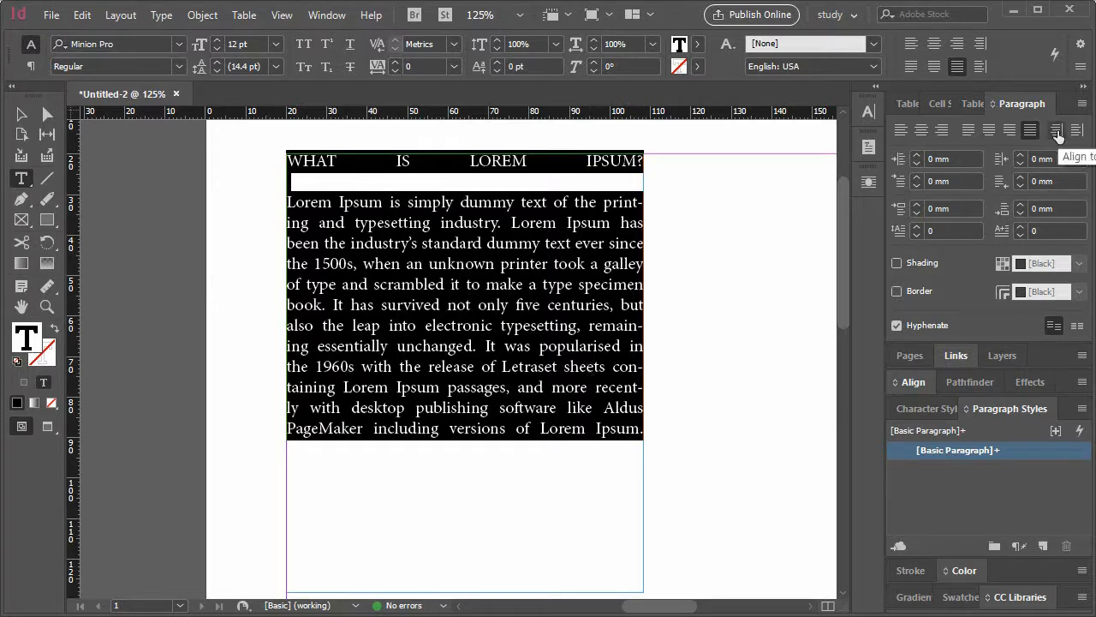
click(1058, 134)
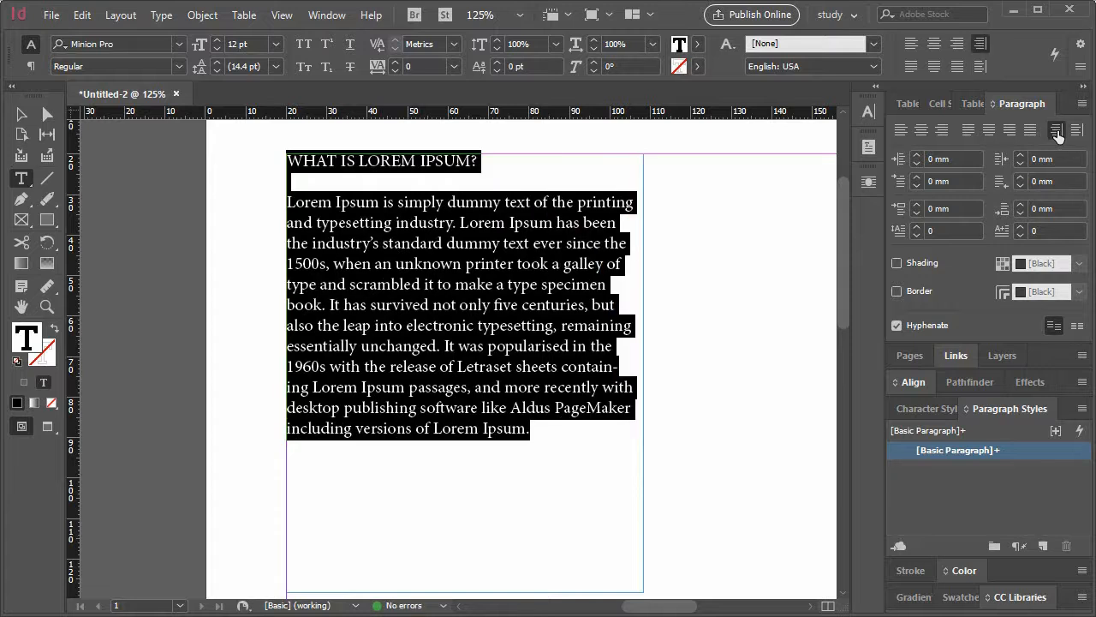
click(1077, 131)
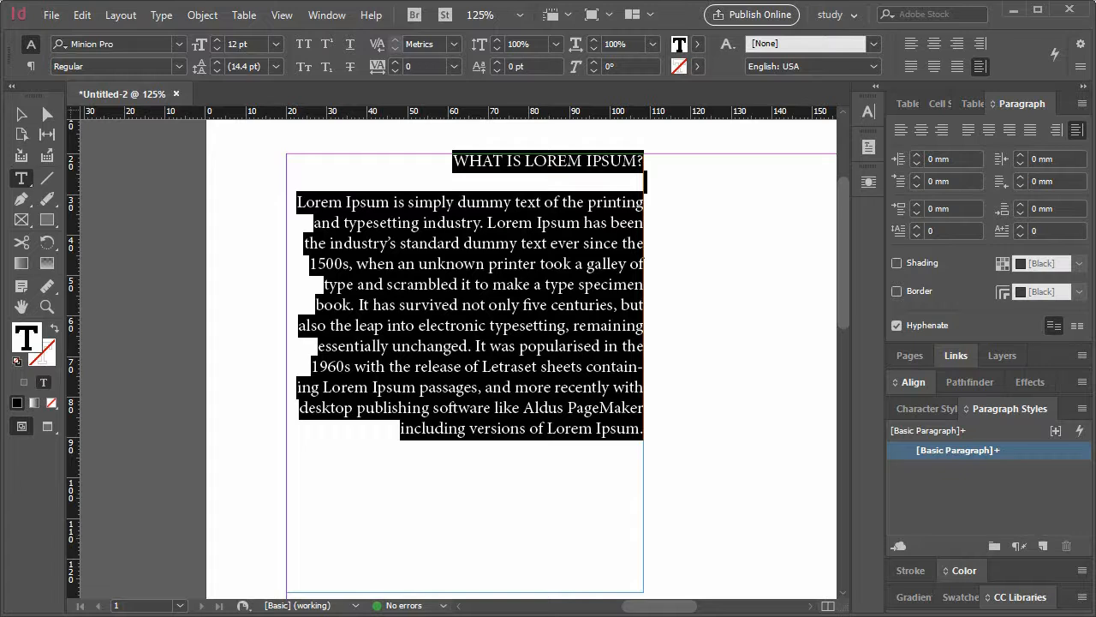
click(900, 130)
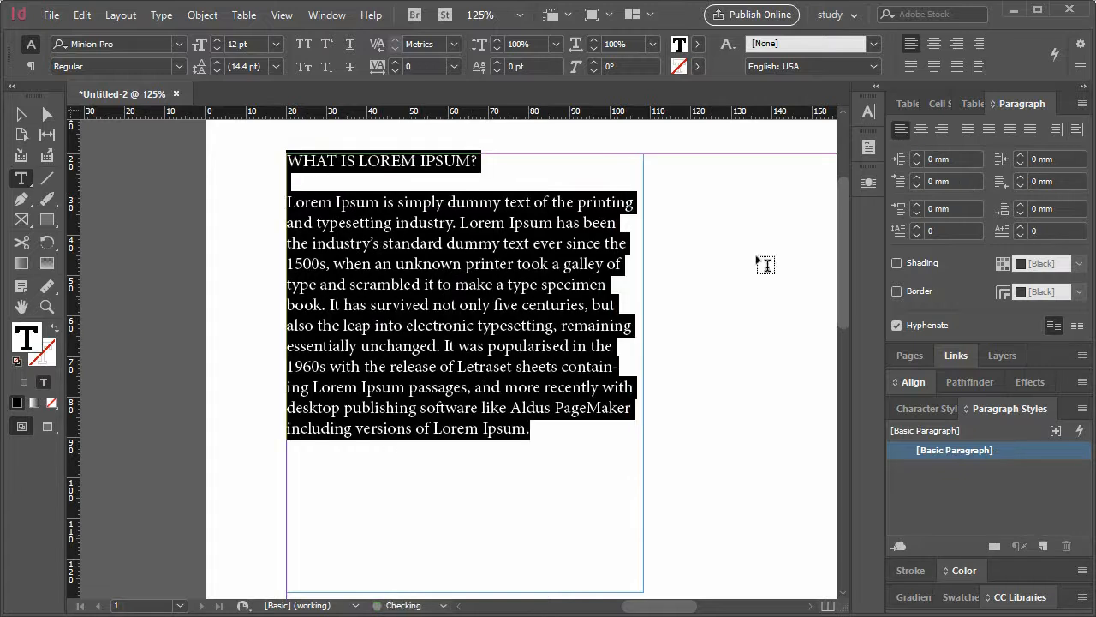
Try a 3 mm left indent on all the selected text and reset it to 0 mm
click(916, 156)
click(916, 156)
click(915, 156)
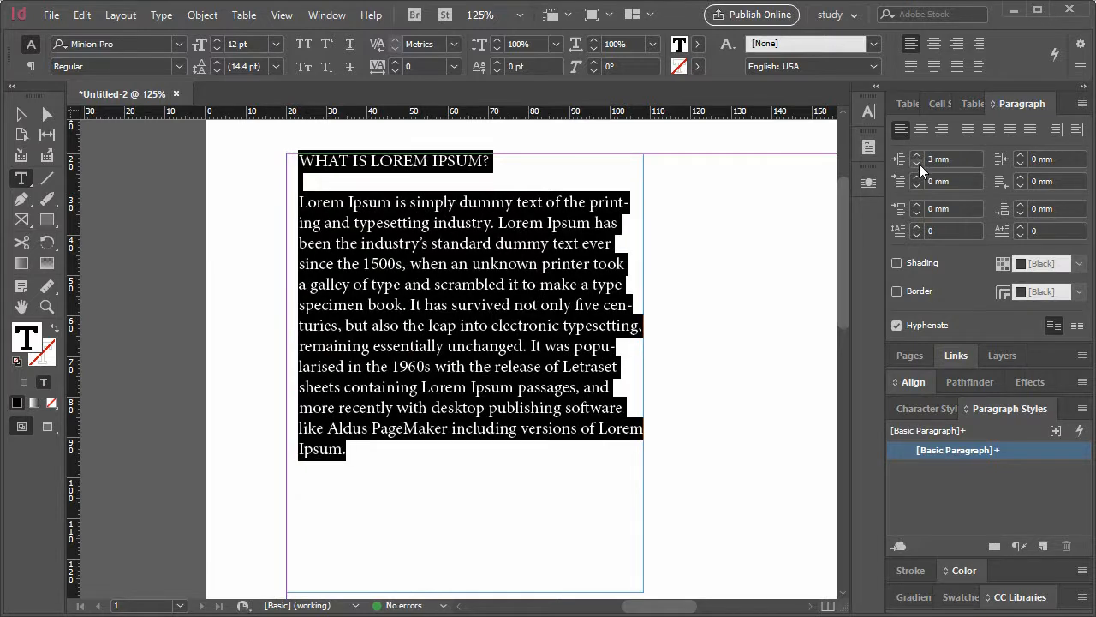
click(915, 164)
click(916, 164)
click(916, 163)
Try a 2 mm right indent with the selected text right-aligned, and restore the 0 mm indent and left alignment
click(941, 130)
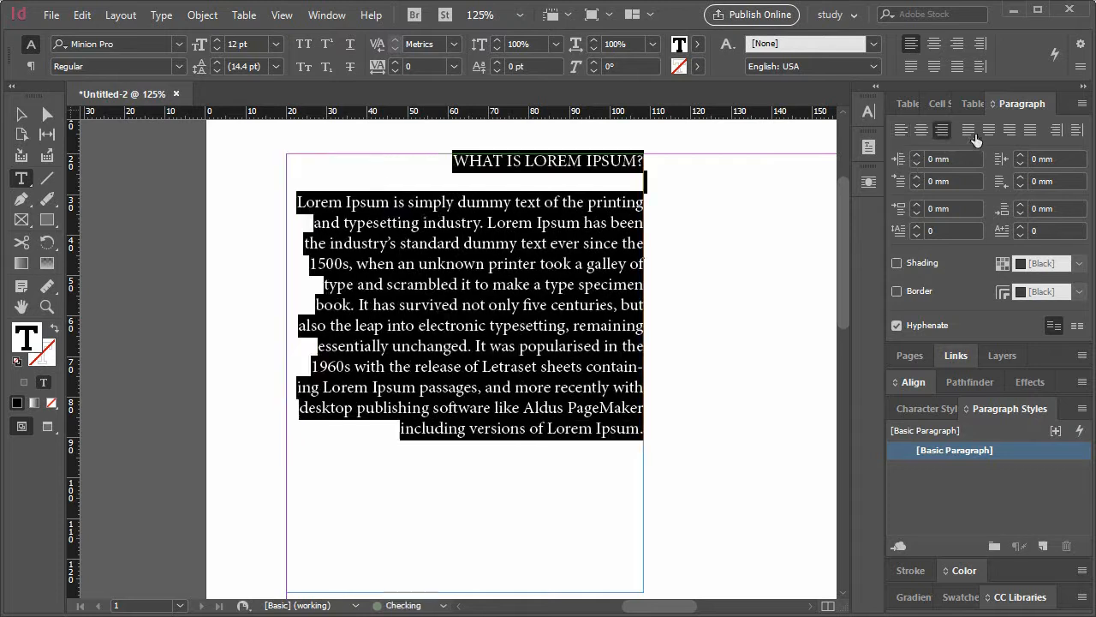
click(1020, 156)
click(1020, 156)
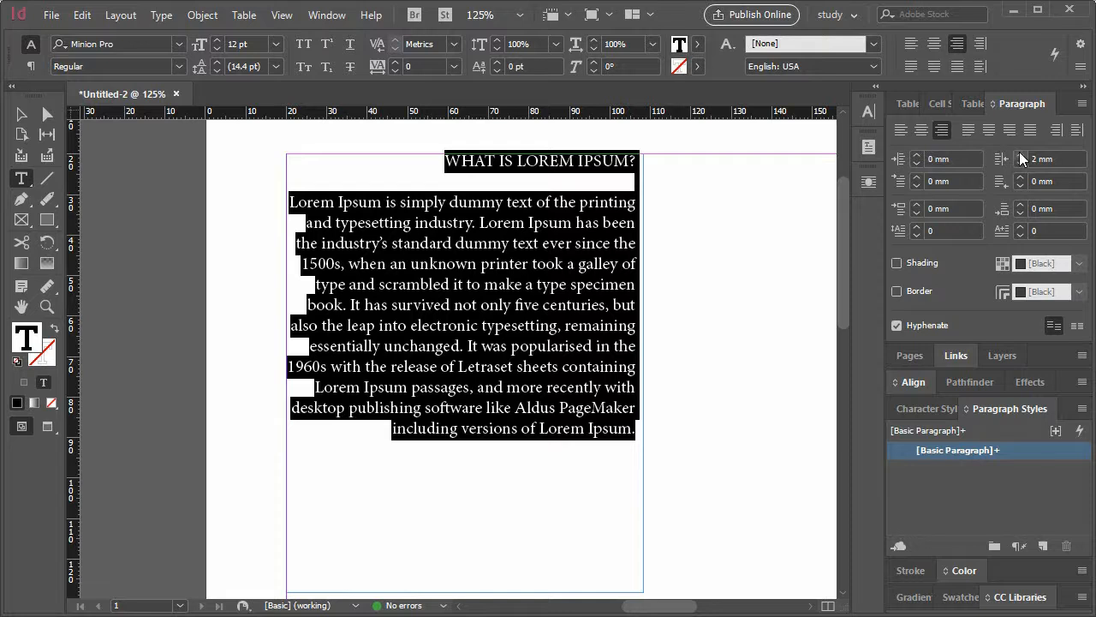
click(1020, 166)
click(1020, 165)
click(901, 130)
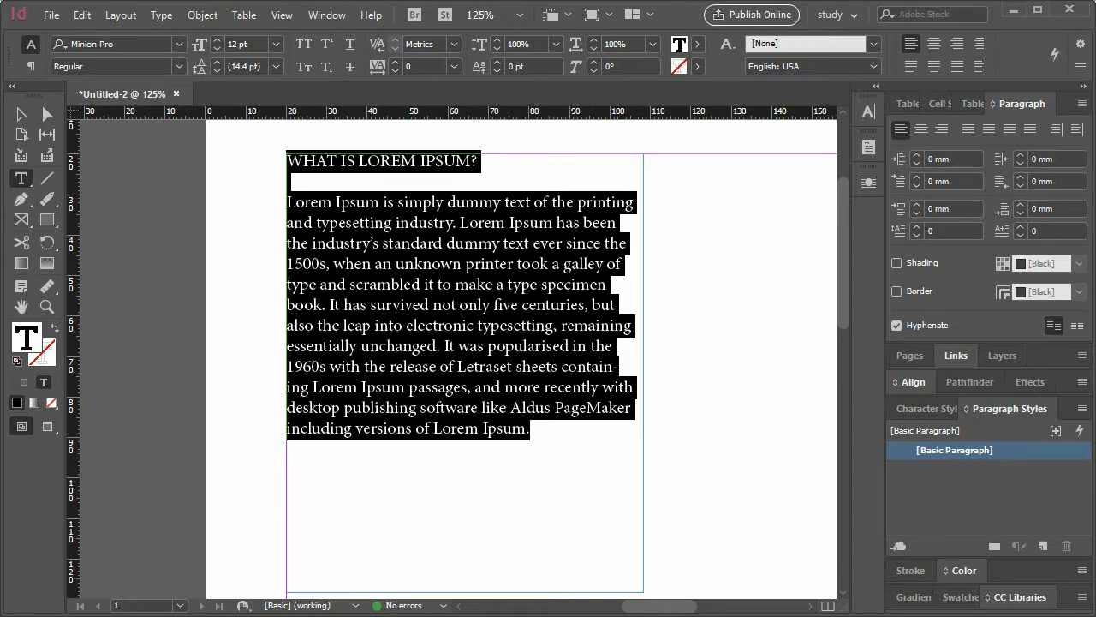
Select only the body paragraph and set its space before to 2 mm
drag(533, 428, 272, 206)
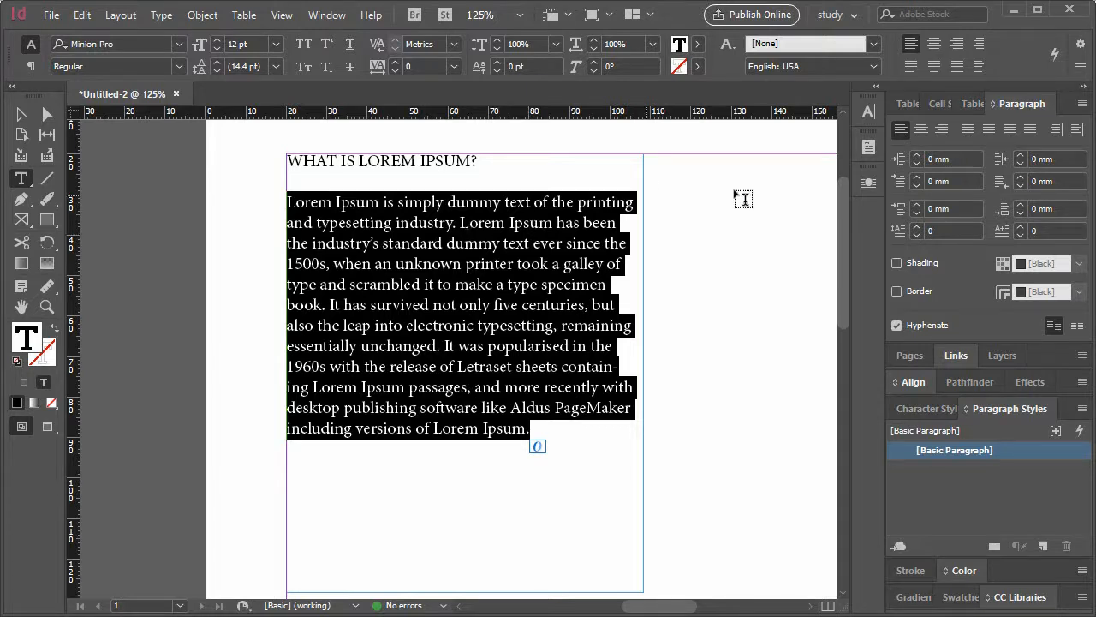
click(915, 201)
click(916, 201)
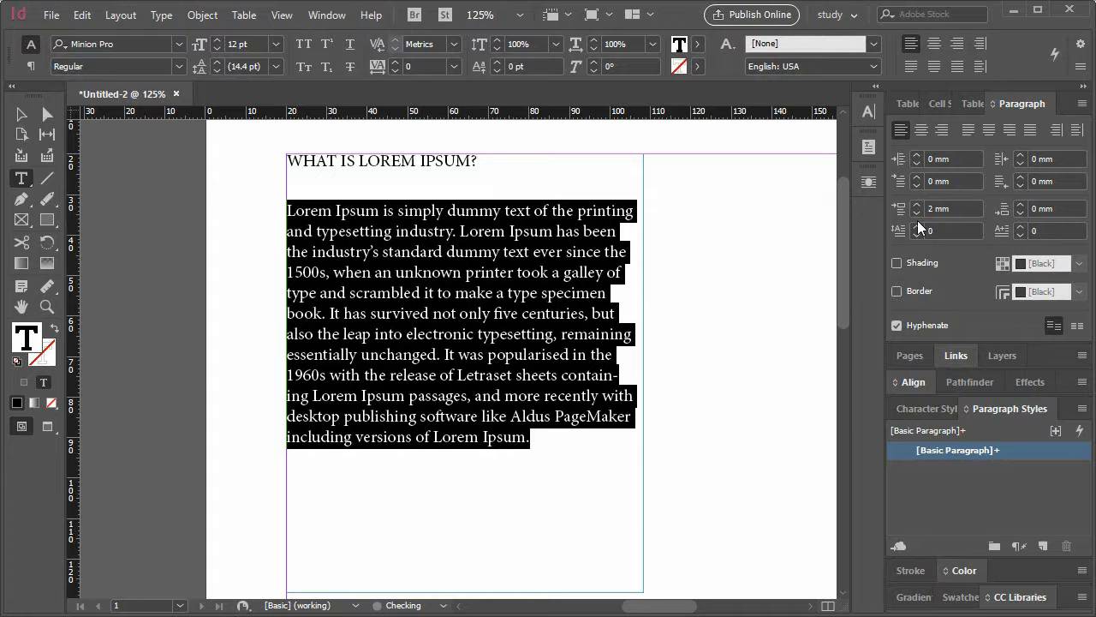
Reset the body paragraph's space before to 0 mm
click(915, 215)
click(916, 215)
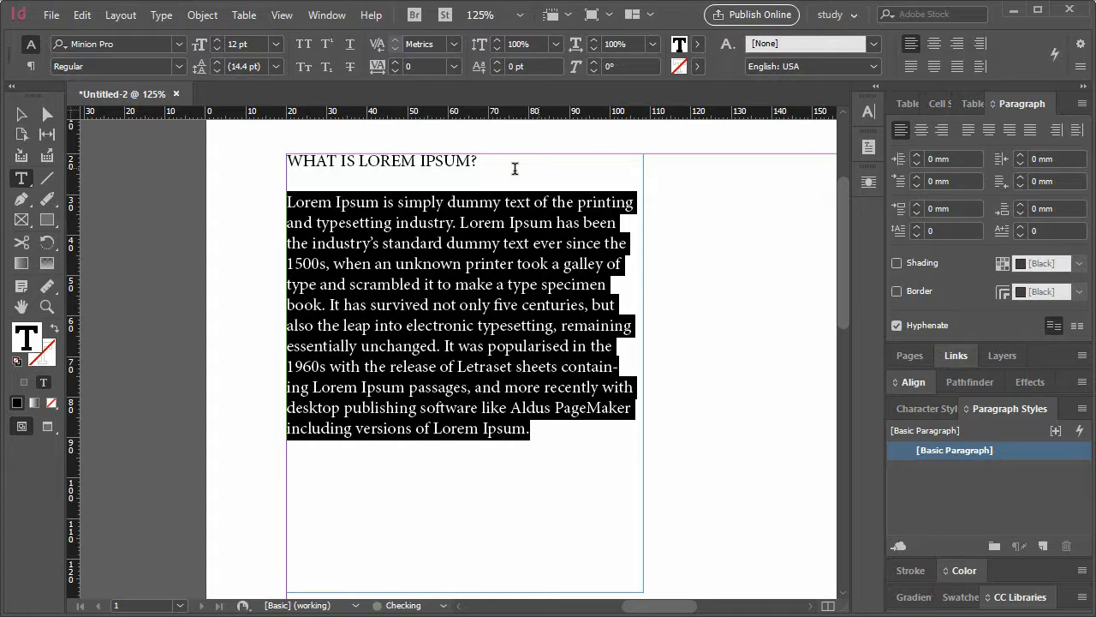
Give the heading "WHAT IS LOREM IPSUM?" a drop cap two lines high and four characters wide
drag(485, 165, 286, 161)
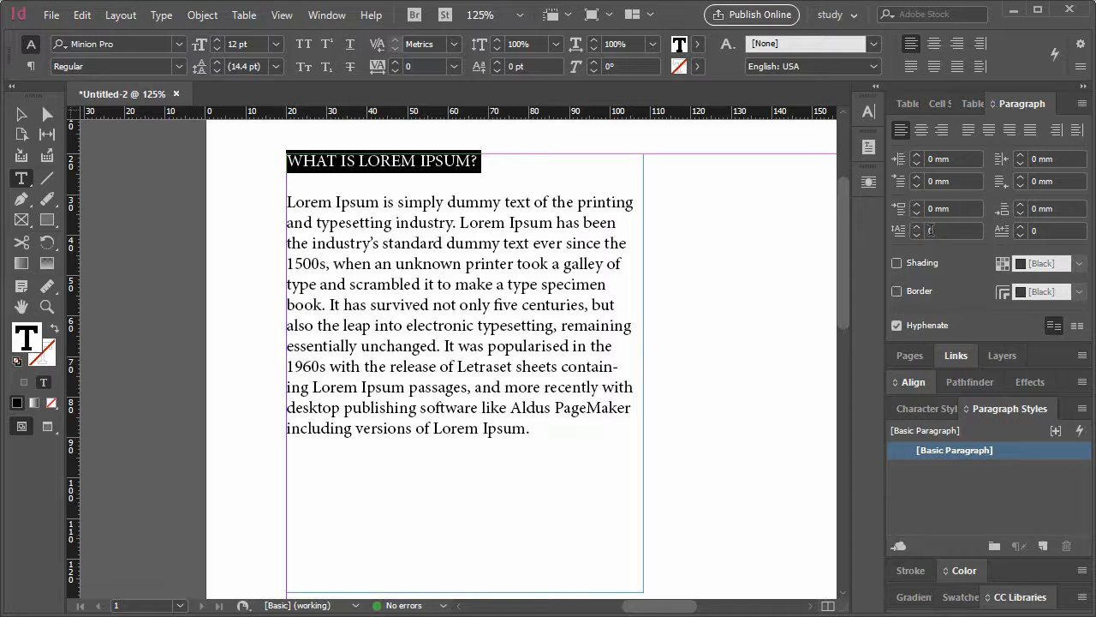
click(915, 227)
click(915, 226)
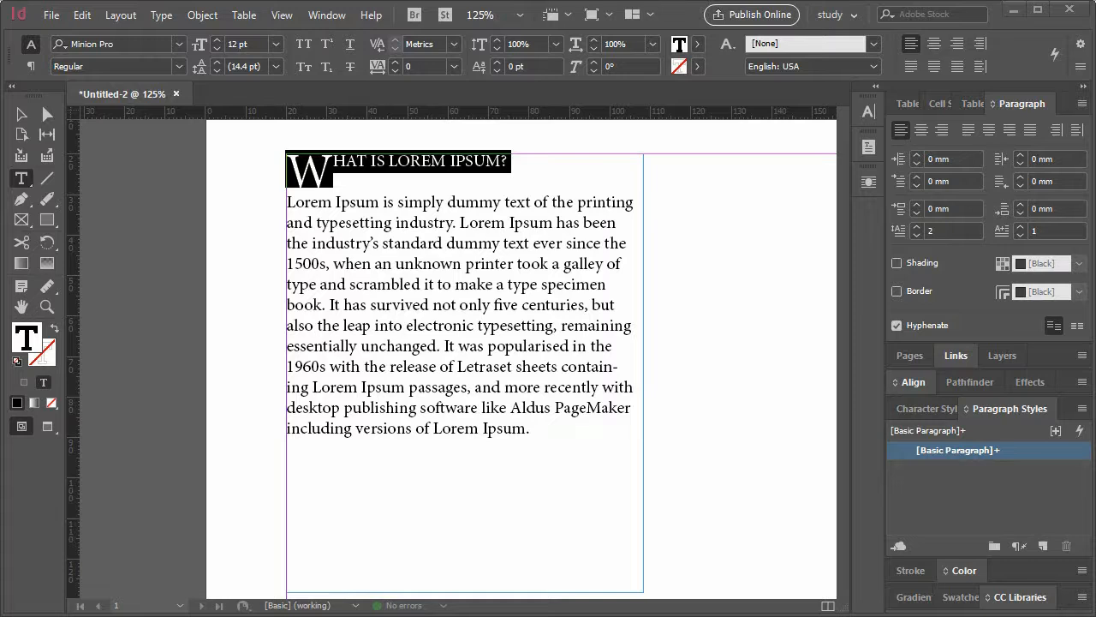
click(1020, 229)
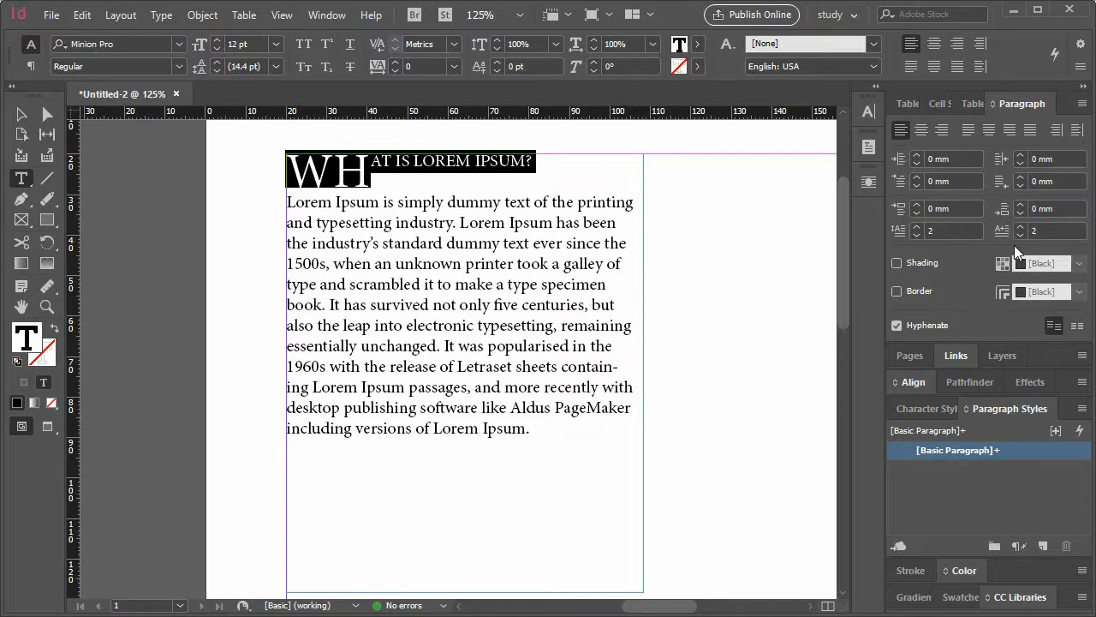
click(1018, 230)
click(1019, 230)
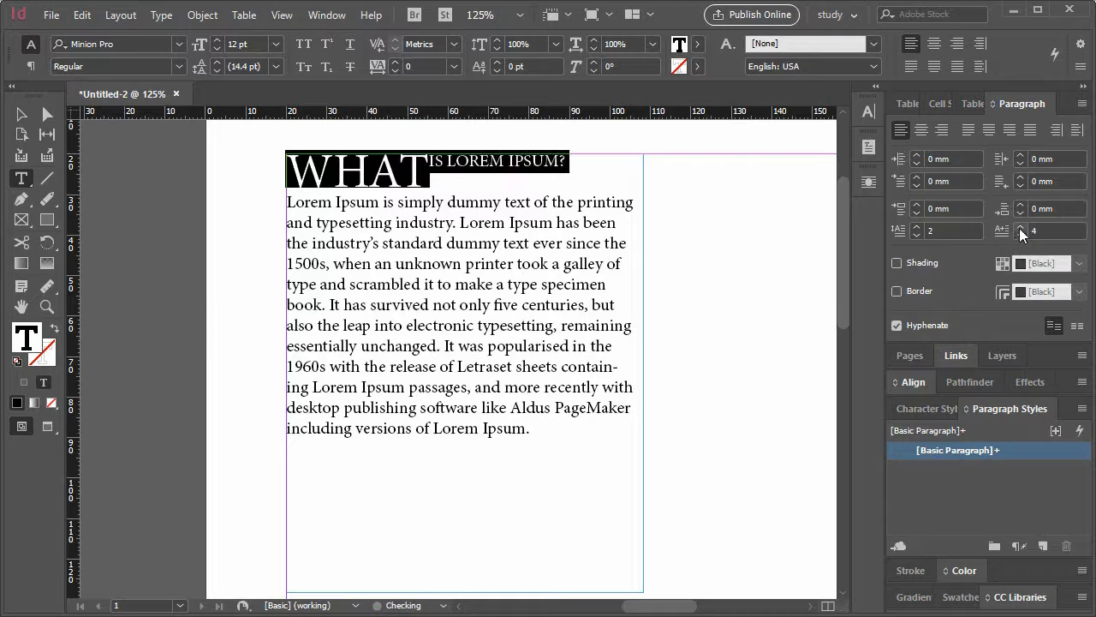
Try more drop cap characters on the heading, and reduce the drop cap to one line and one character
click(1019, 230)
click(1019, 228)
click(1019, 228)
click(1020, 235)
click(1020, 236)
click(1020, 236)
click(1020, 236)
click(1020, 235)
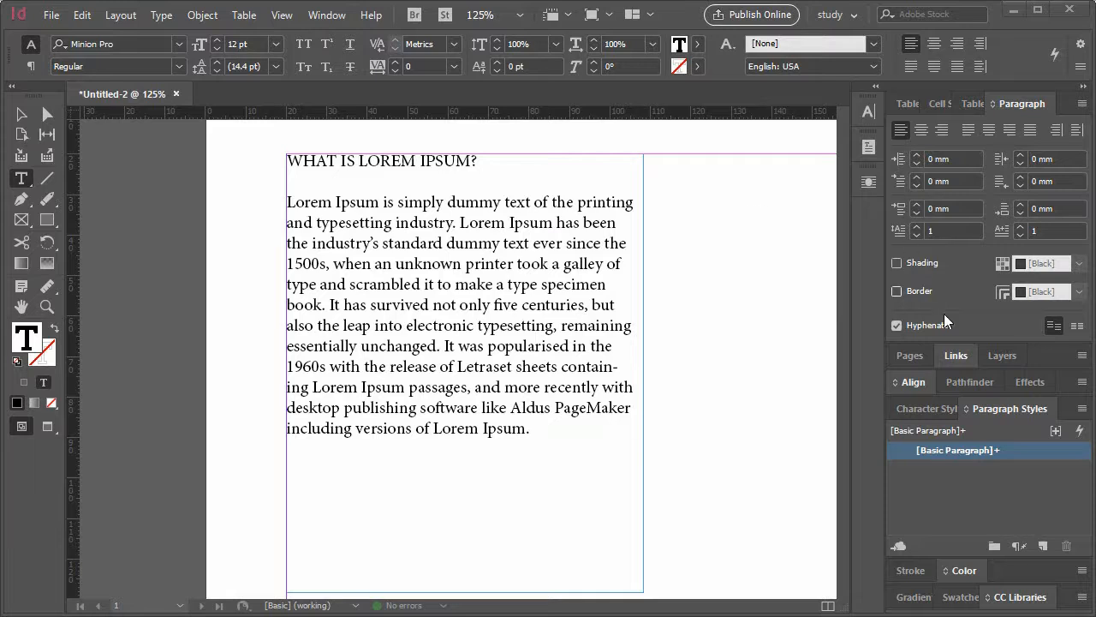
Turn on paragraph shading for the heading and colour it with the C=100 M=0 Y=0 cyan swatch
drag(497, 162, 266, 163)
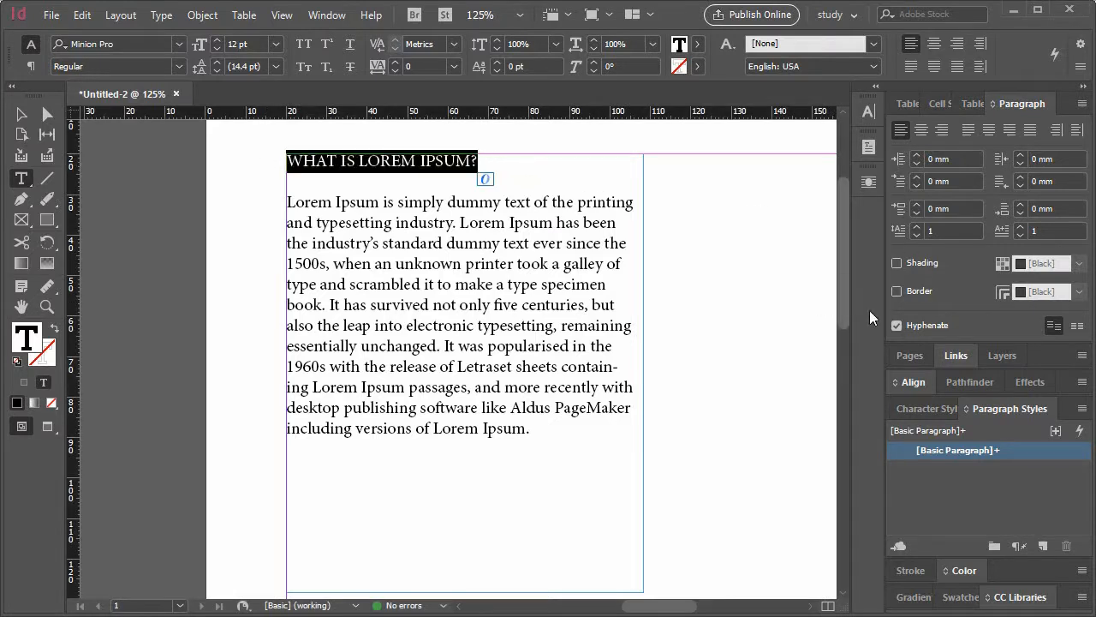
click(918, 263)
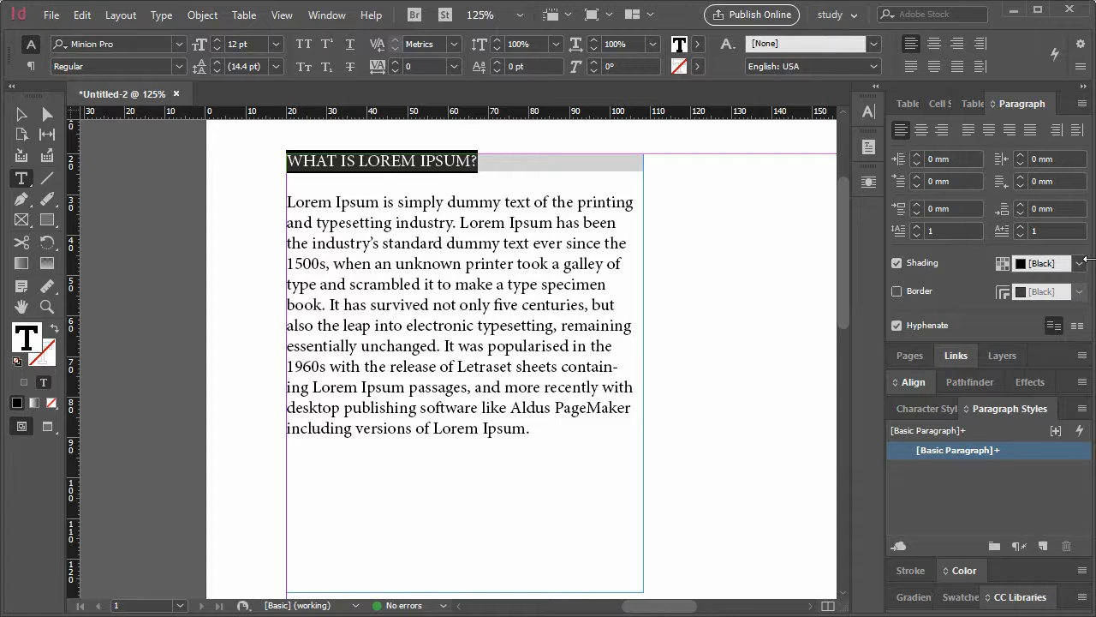
click(1079, 263)
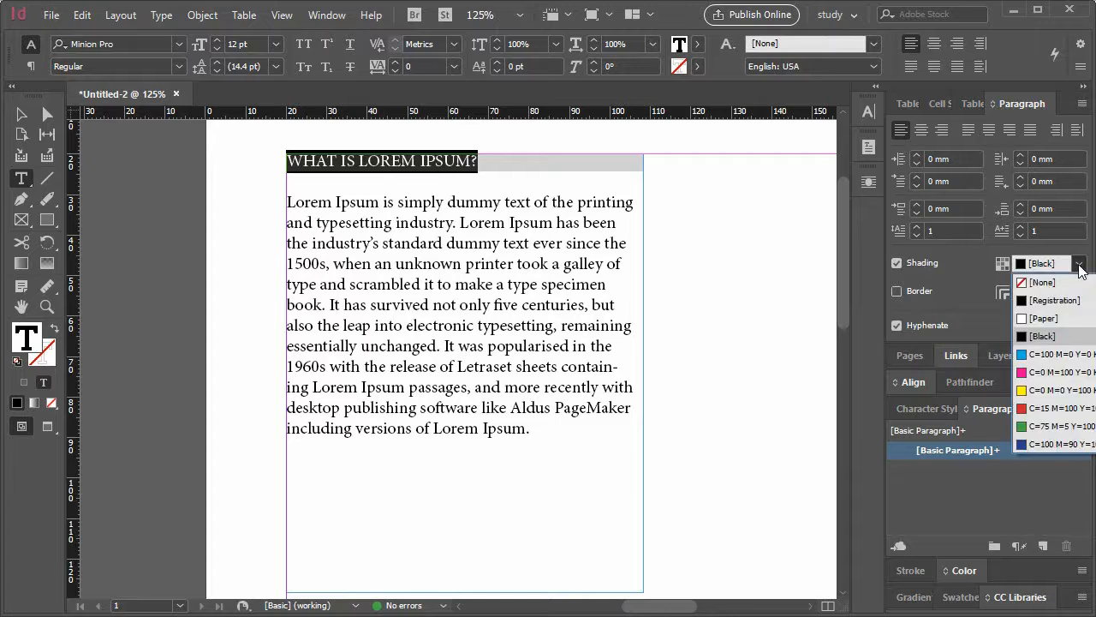
click(1053, 354)
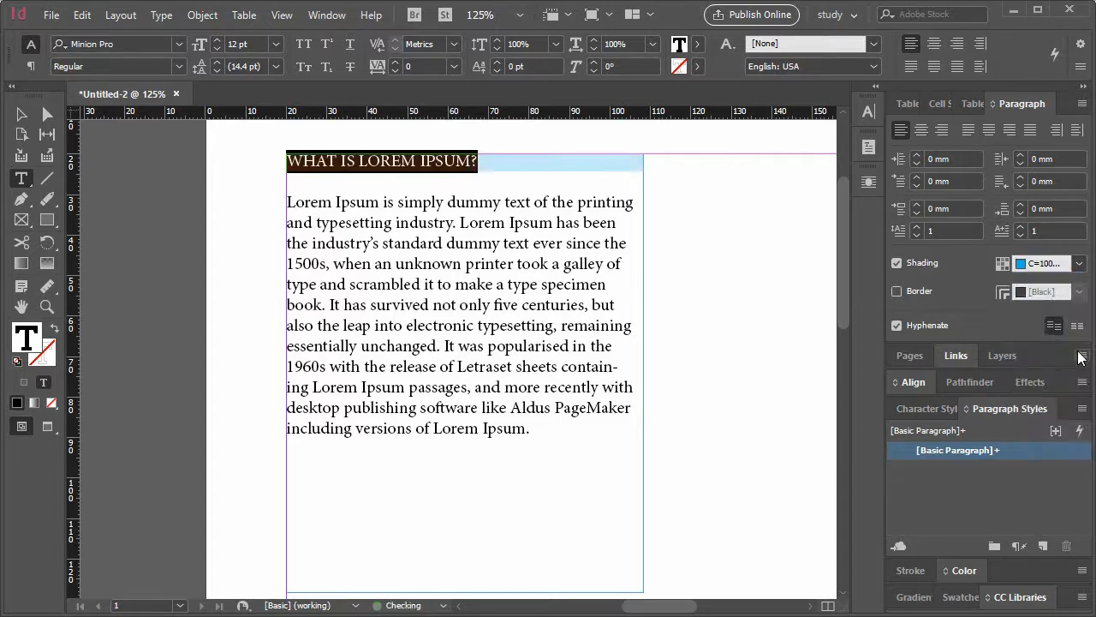
click(492, 163)
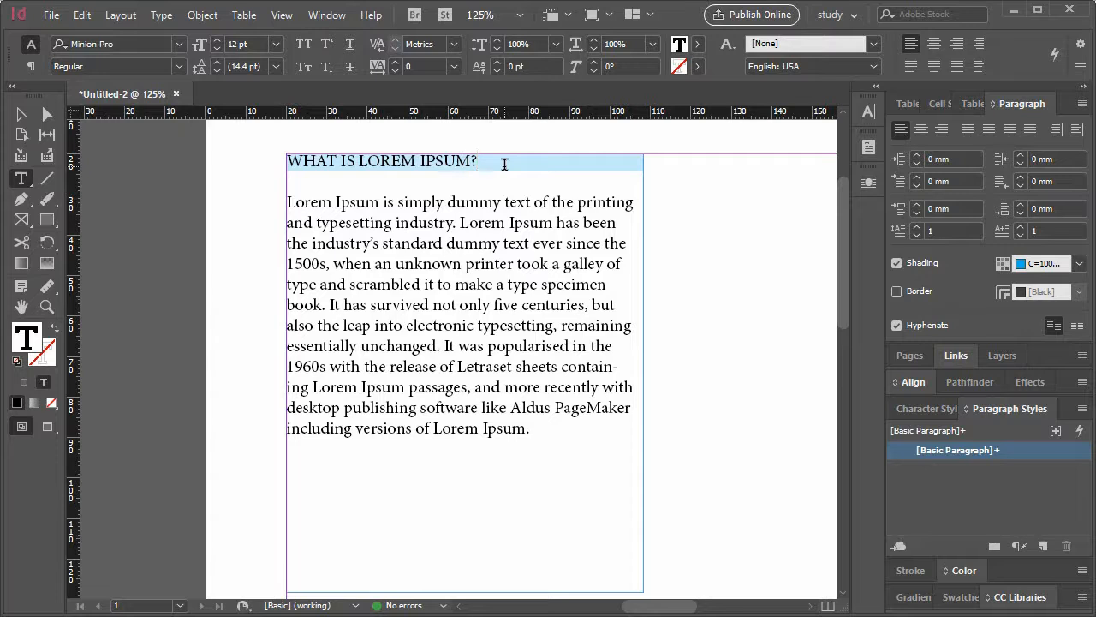
Try a black paragraph border on the heading, and turn off both its border and its shading
drag(500, 162, 249, 157)
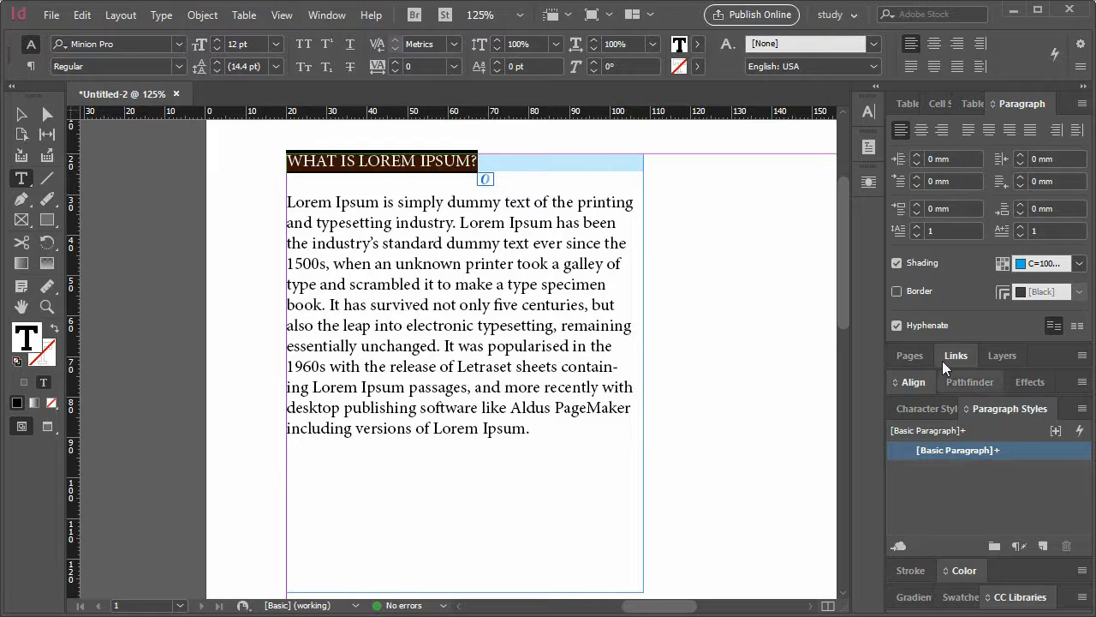
click(897, 291)
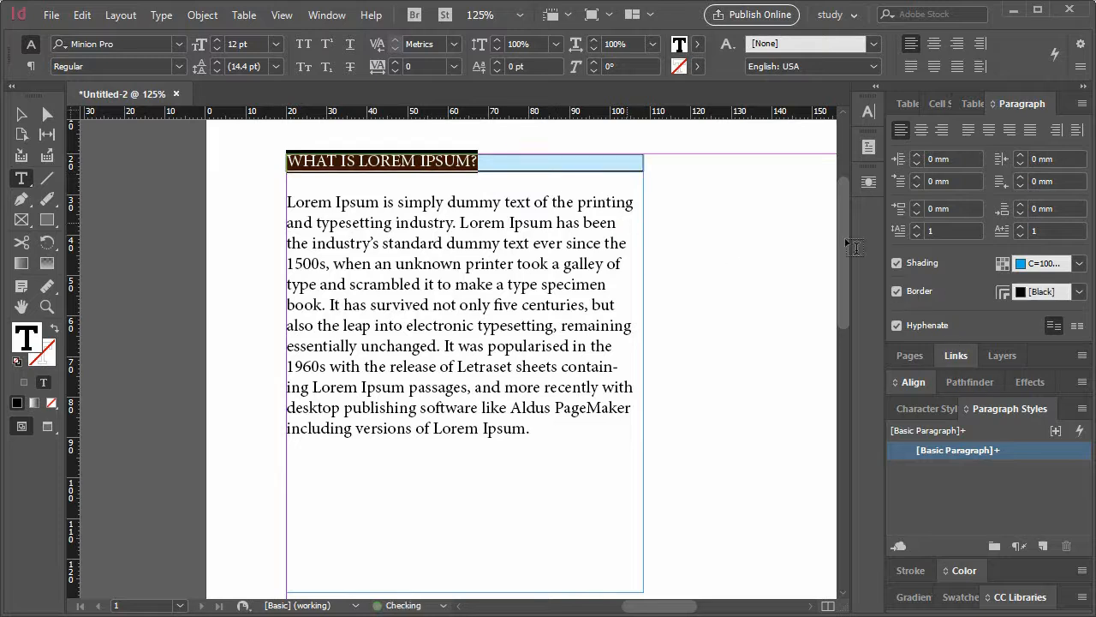
click(1079, 292)
click(1079, 293)
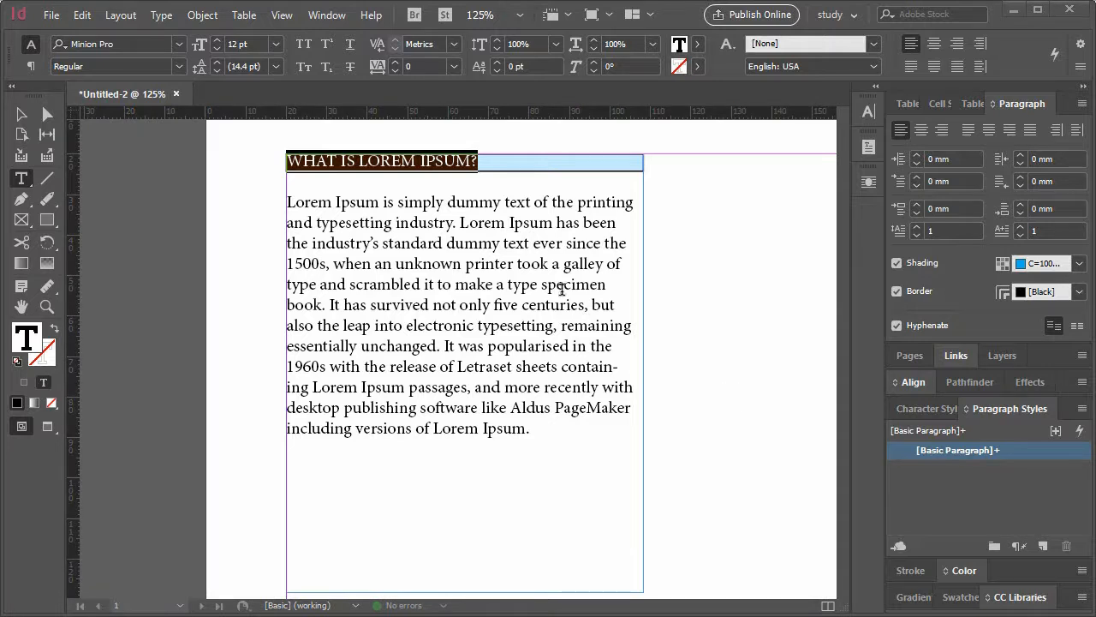
click(921, 292)
click(923, 264)
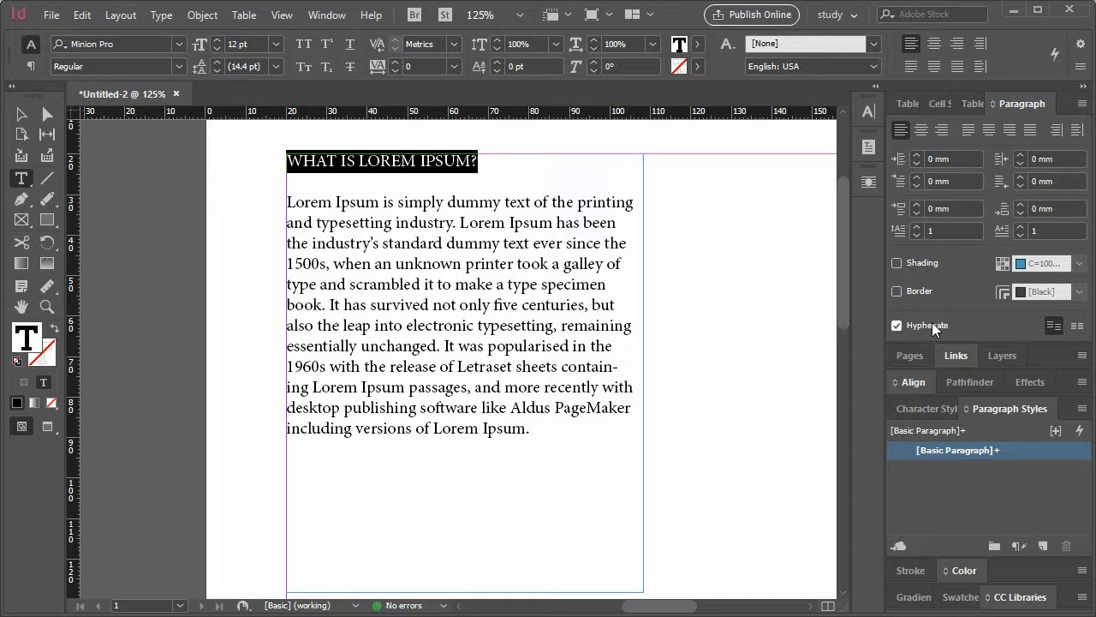
Try aligning the body paragraph to the baseline grid, and restore it to no grid alignment
click(551, 420)
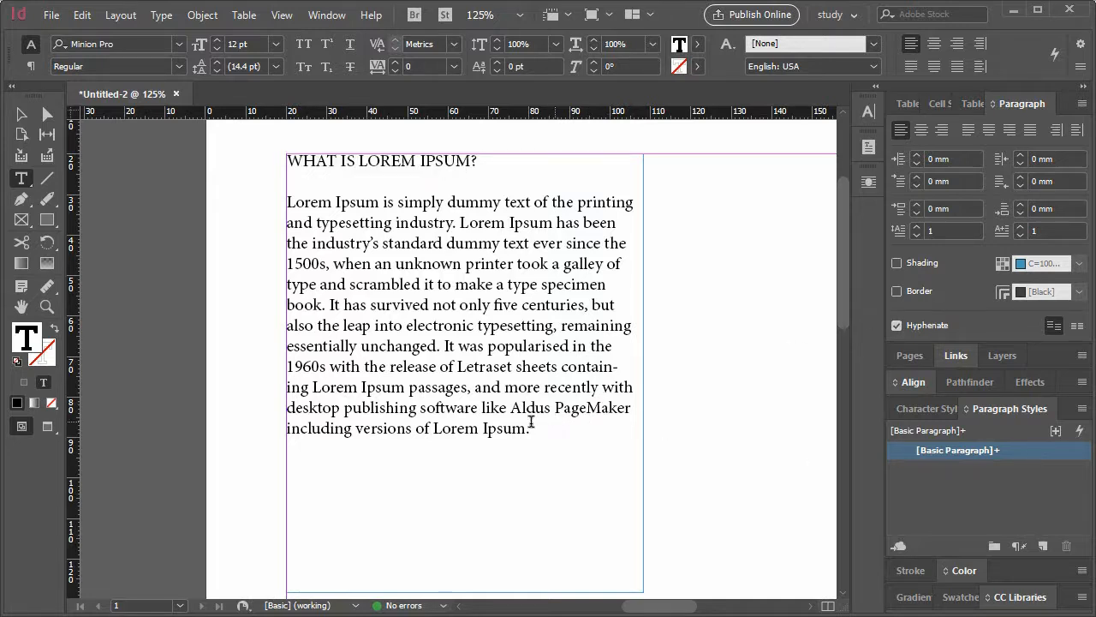
drag(538, 429, 217, 203)
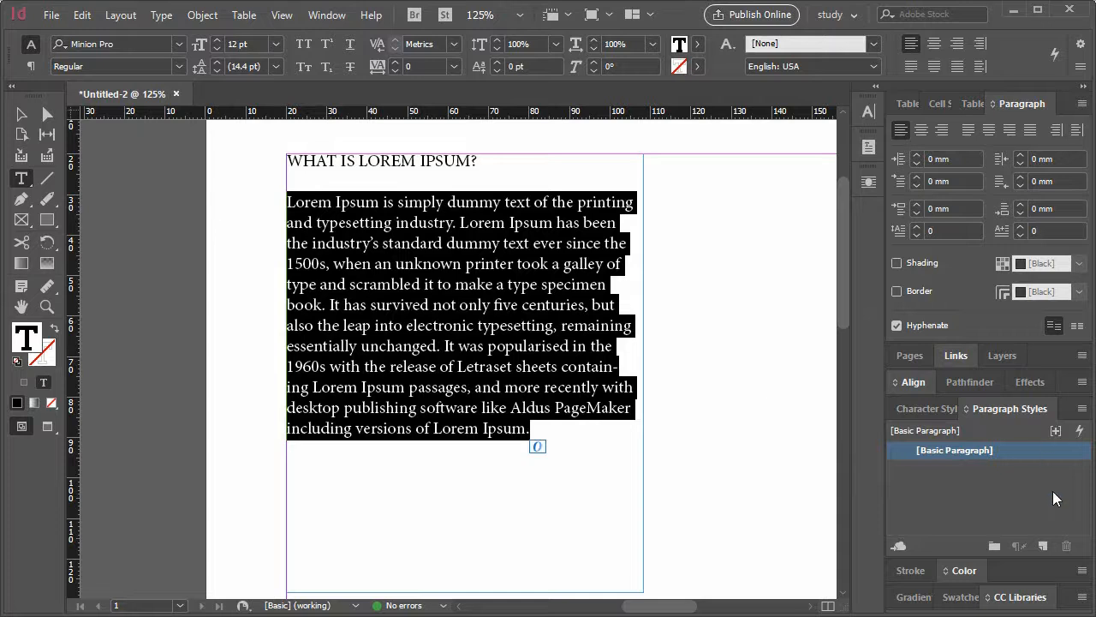
click(1077, 326)
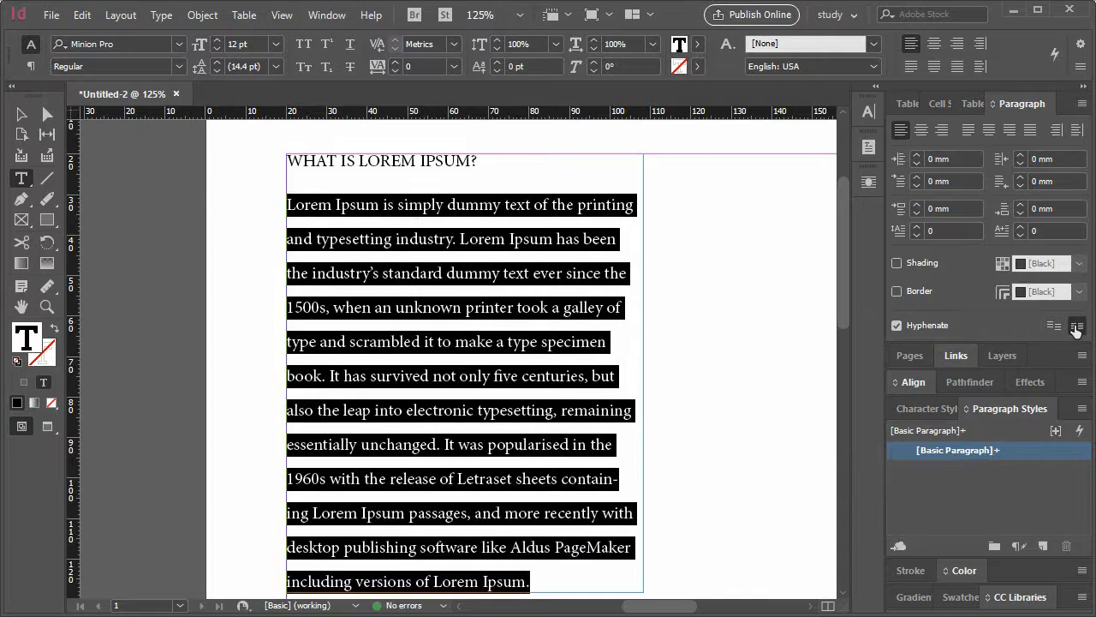
click(1054, 326)
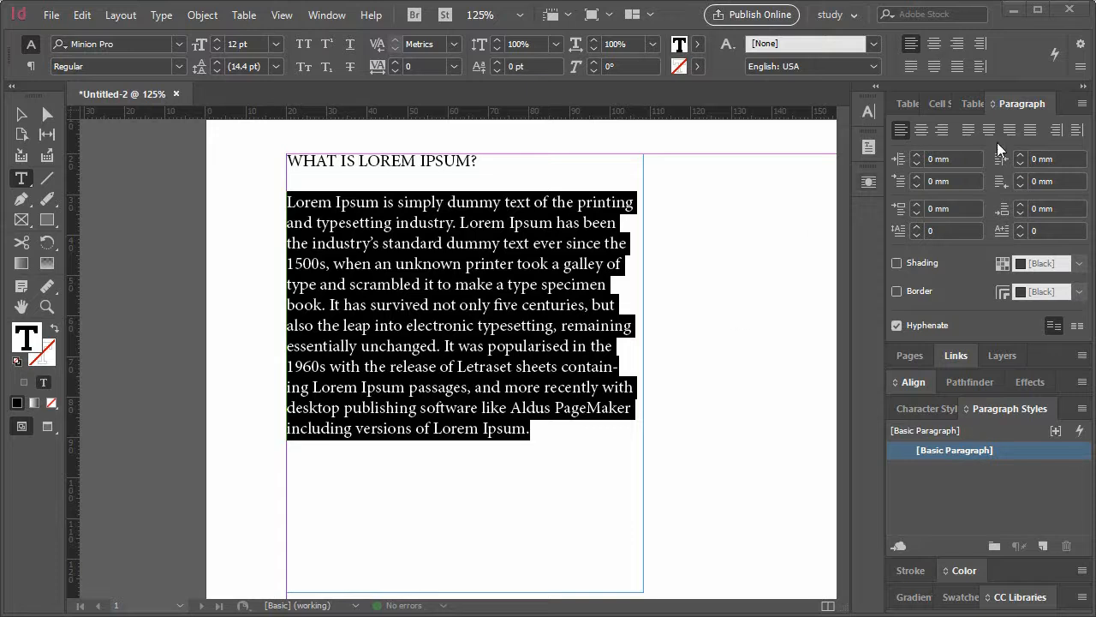
Move the Paragraph panel into the collapsed icon dock below Character and expand it there
drag(1021, 104, 859, 139)
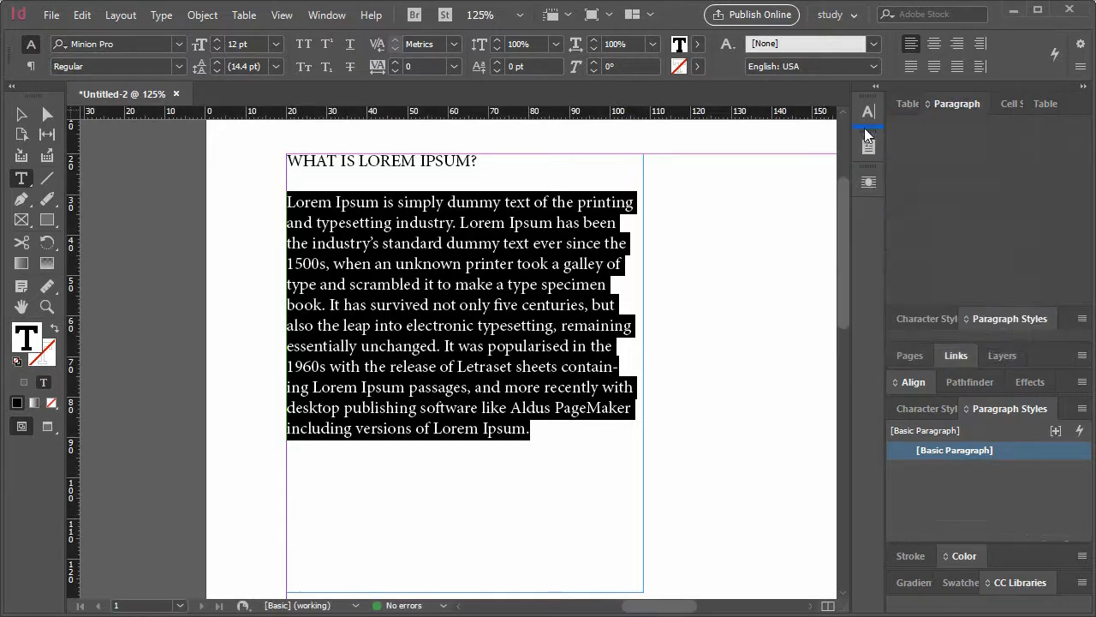
click(867, 147)
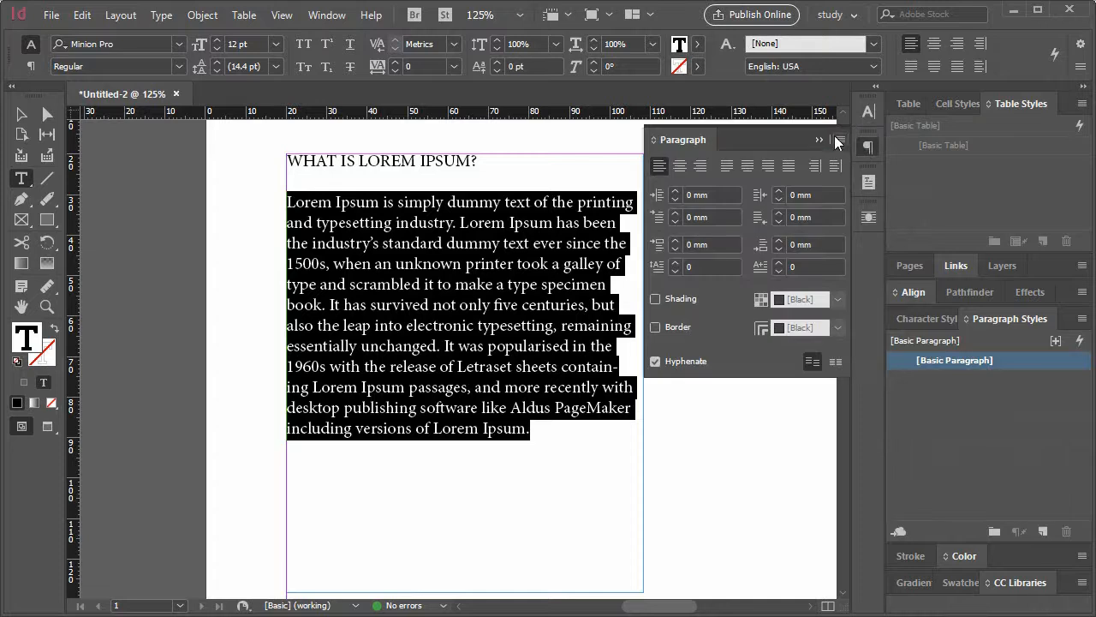
click(838, 139)
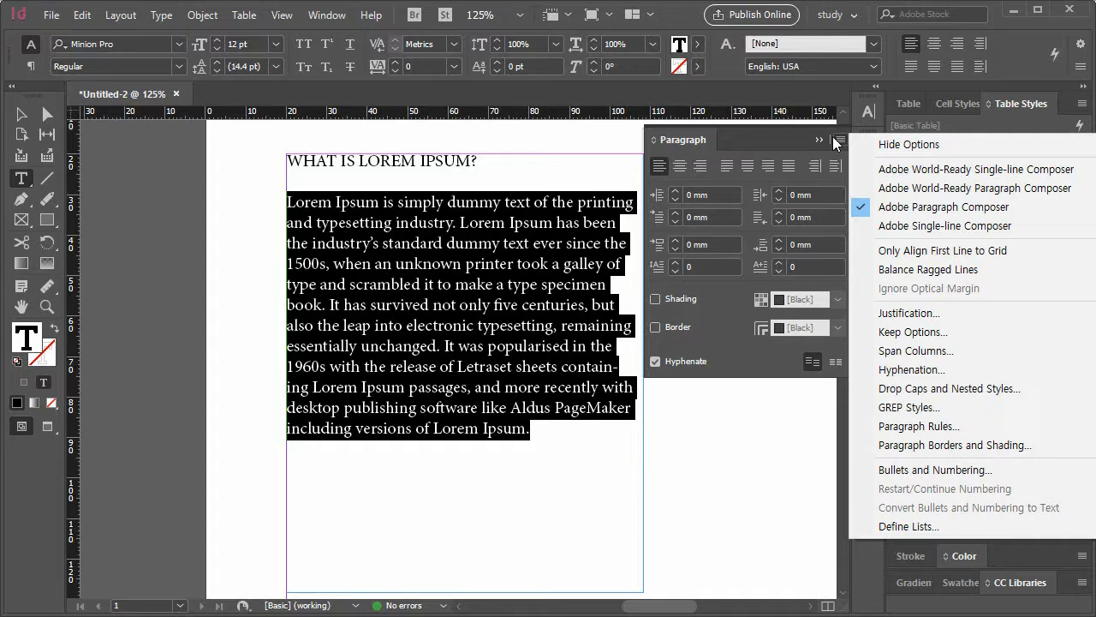
click(898, 445)
drag(925, 214, 722, 36)
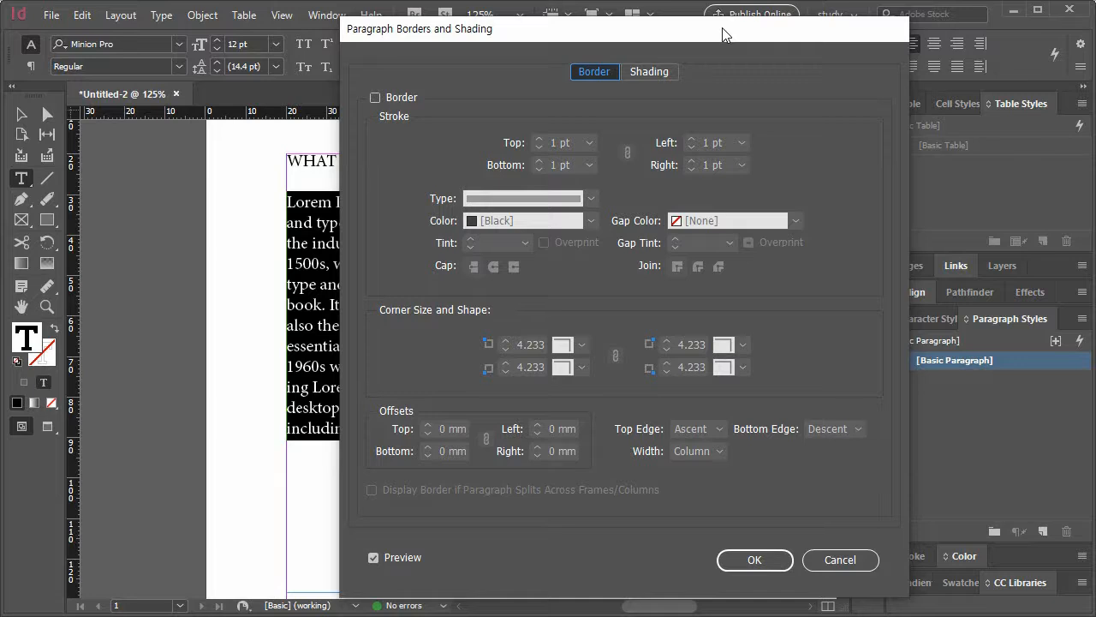
click(858, 560)
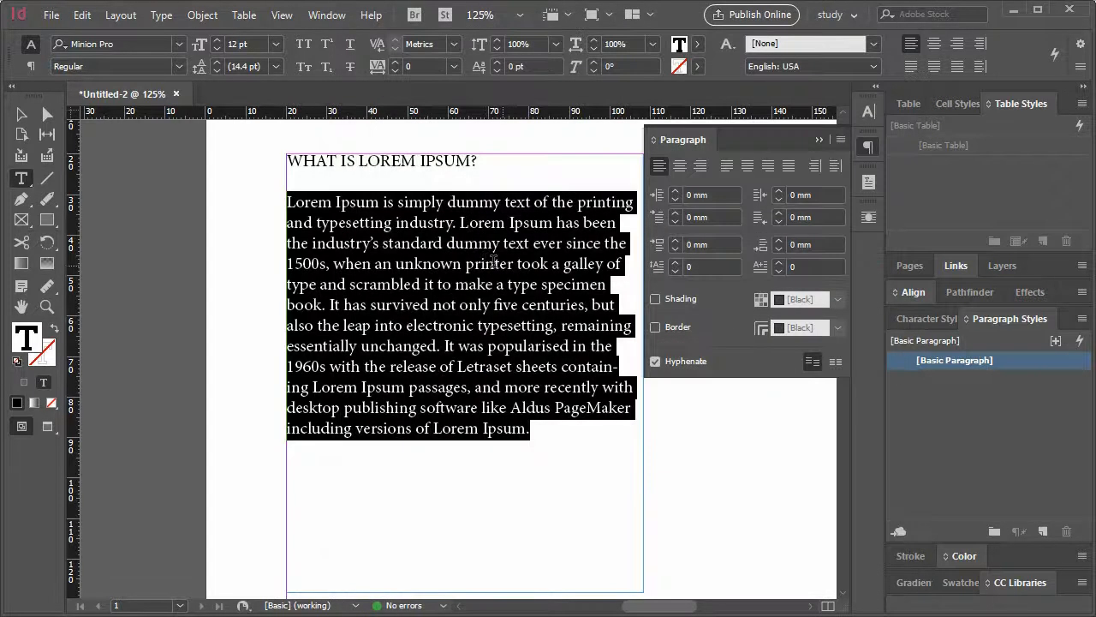
Select the heading and turn on its border in the Paragraph Borders and Shading settings, keeping the heading text in view
drag(477, 163, 270, 169)
click(840, 139)
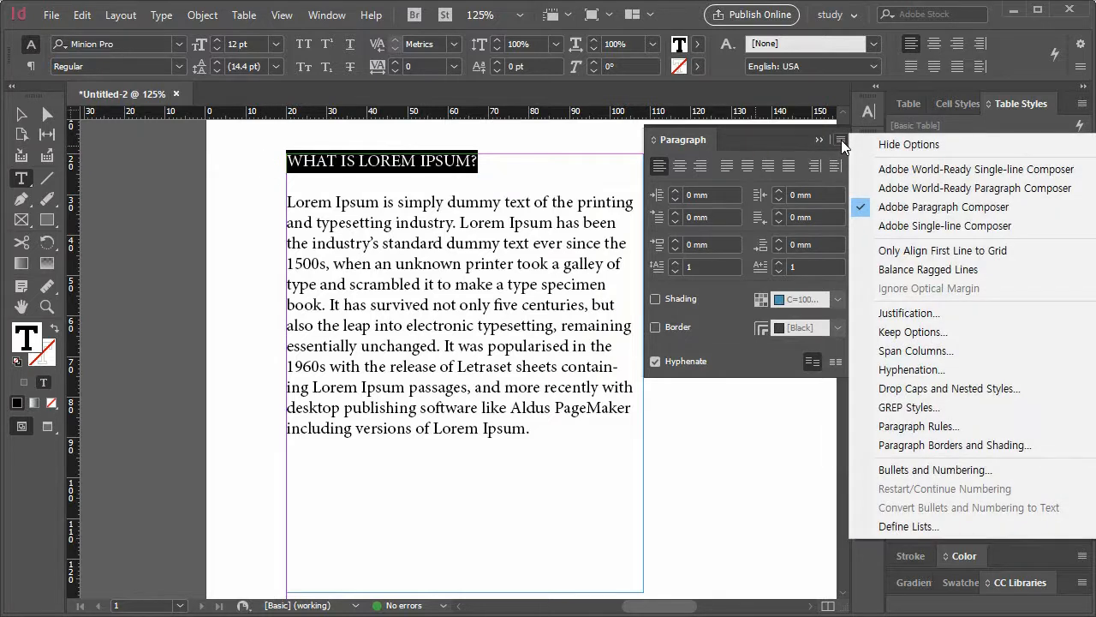
click(890, 447)
drag(744, 35, 726, 39)
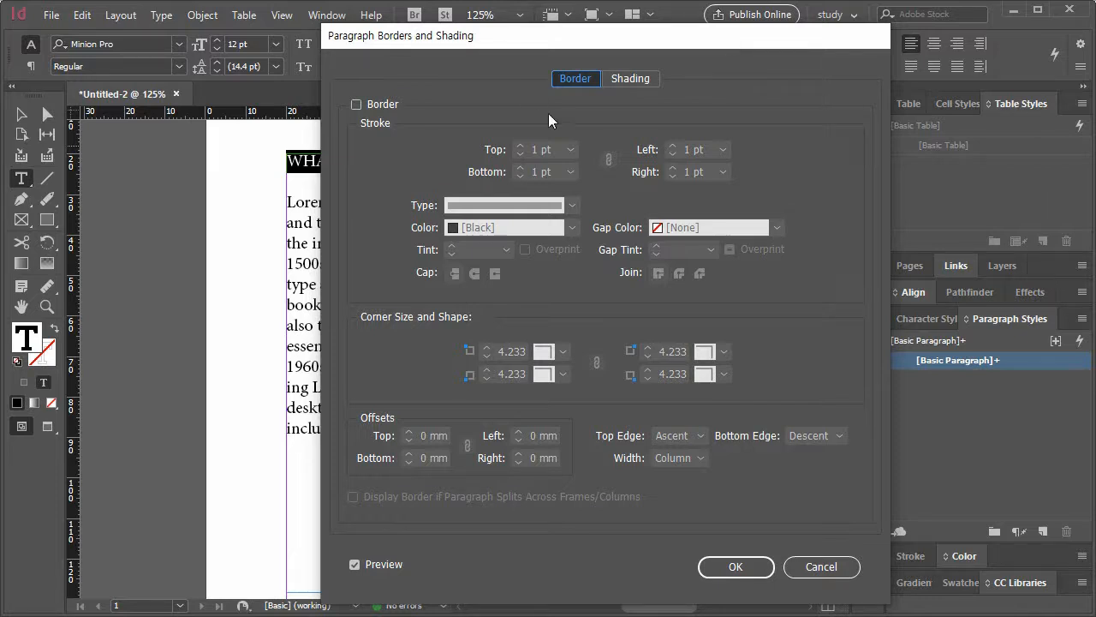
drag(659, 40, 672, 41)
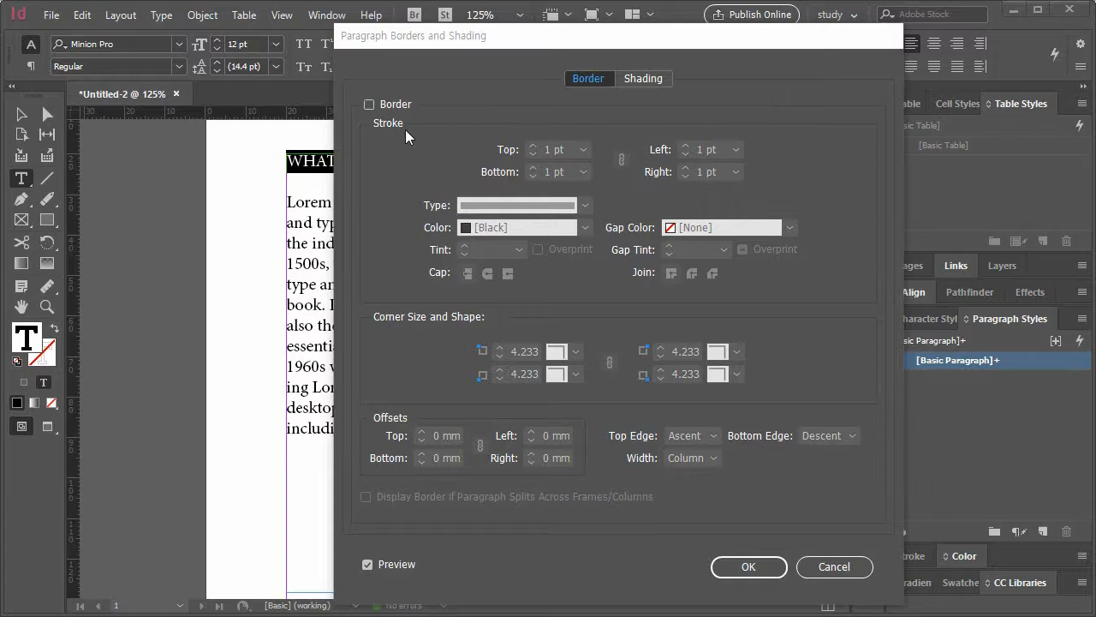
click(396, 107)
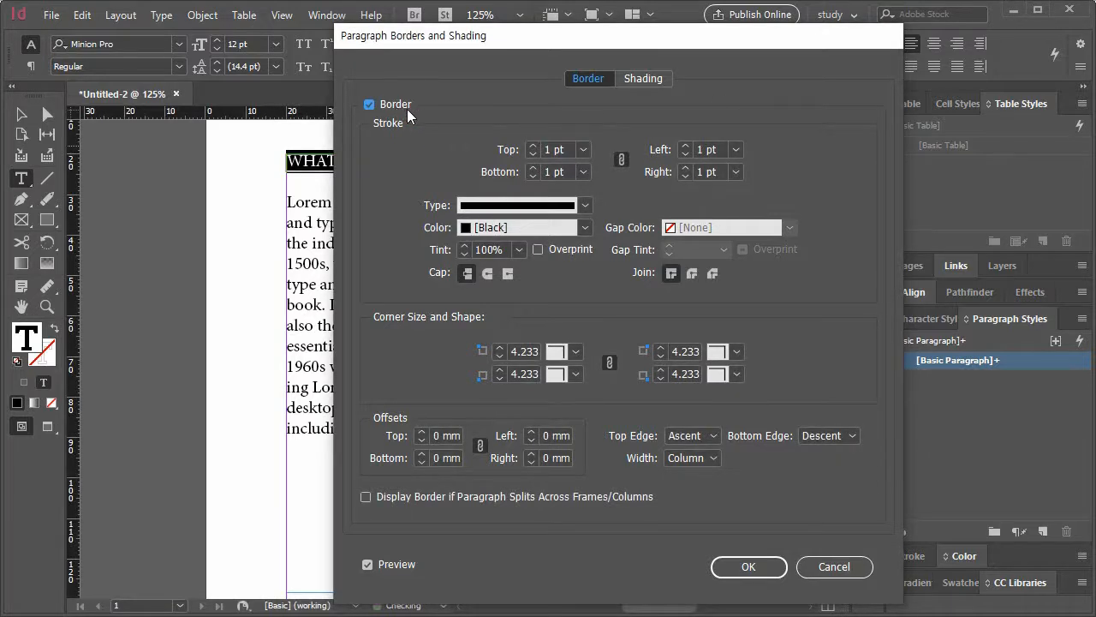
mouse_move(518, 47)
mouse_down()
mouse_move(705, 47)
mouse_move(646, 46)
mouse_up()
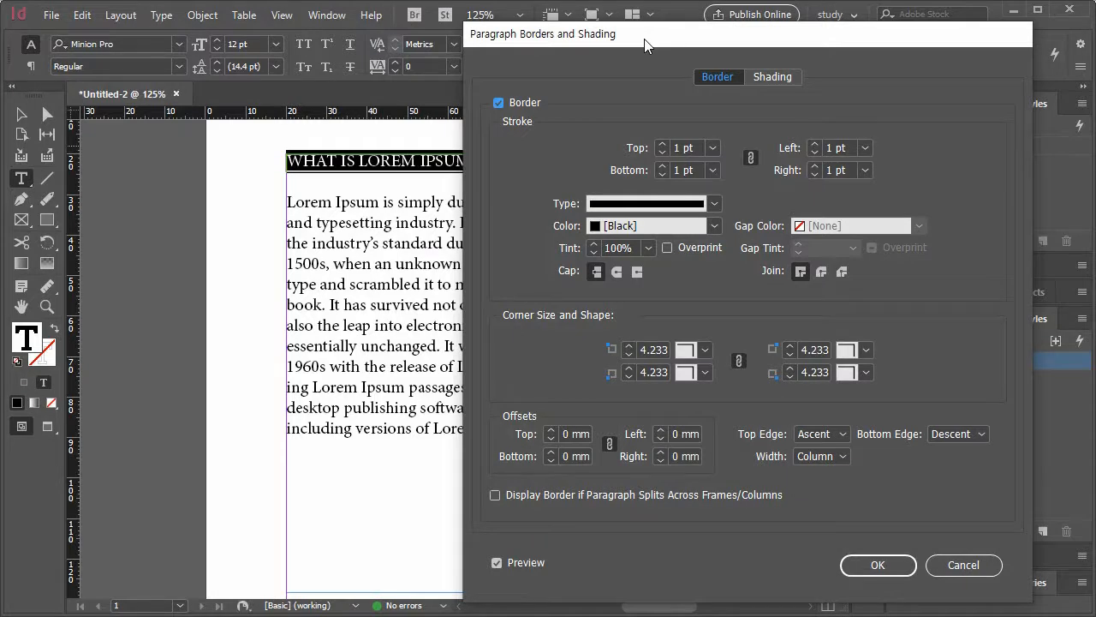
Set the heading border to 0.5 pt, unlink its sides, set the top, left and right widths to 0 pt, and apply it
click(709, 150)
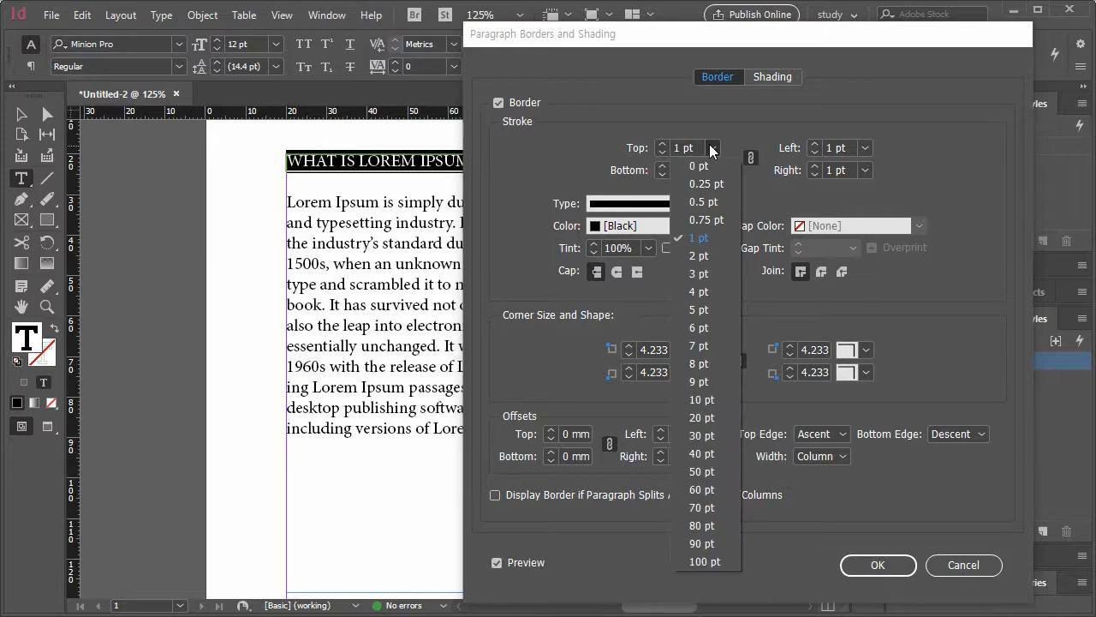
click(712, 199)
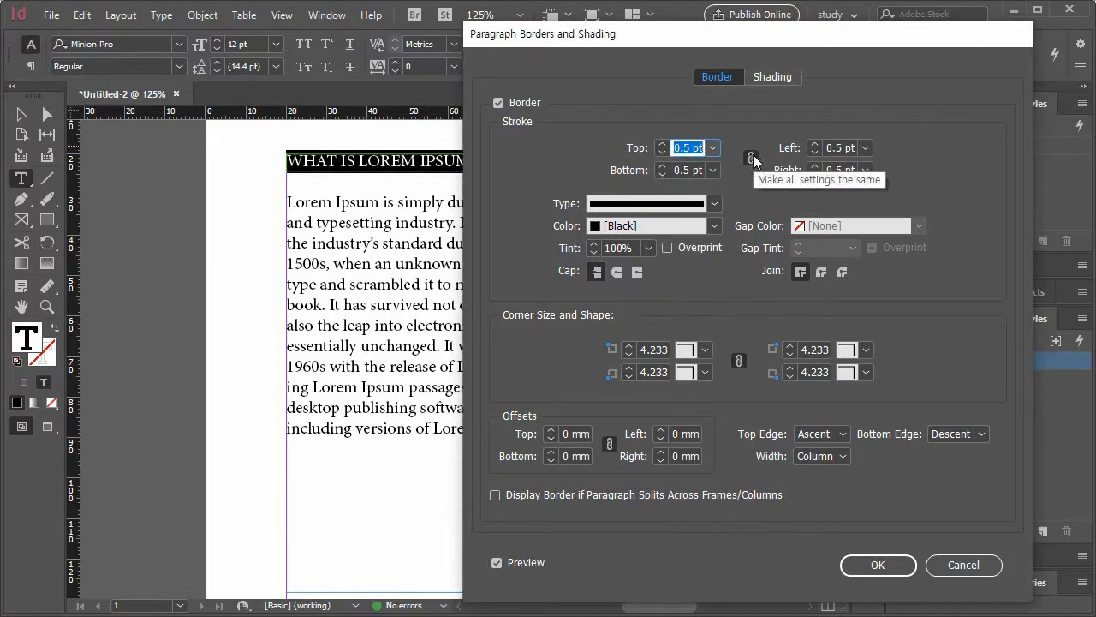
click(751, 157)
click(711, 148)
click(711, 160)
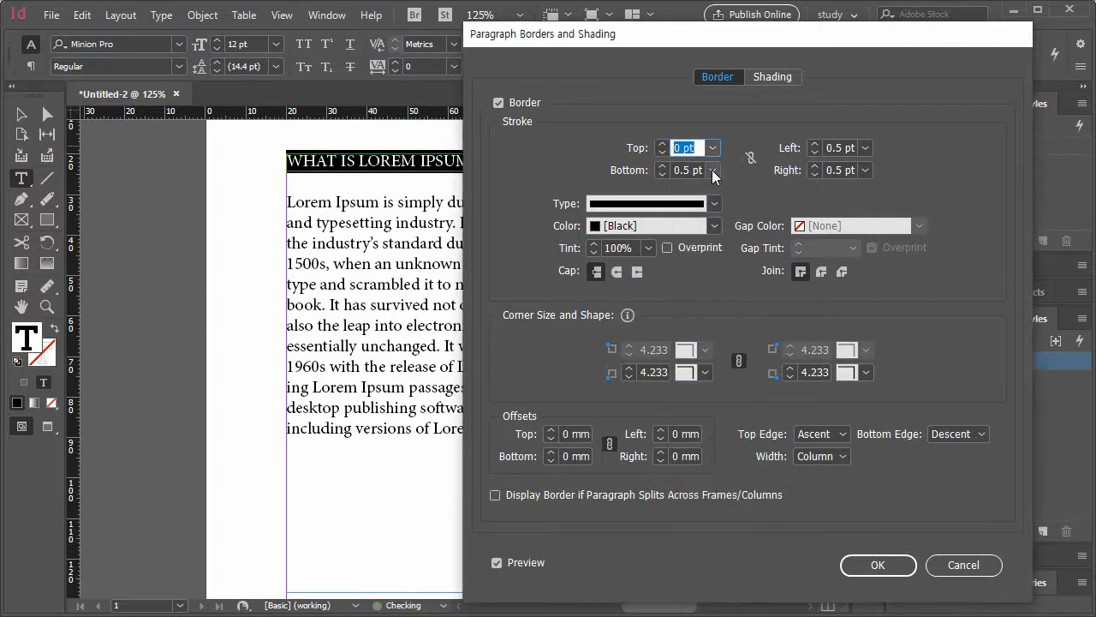
click(865, 147)
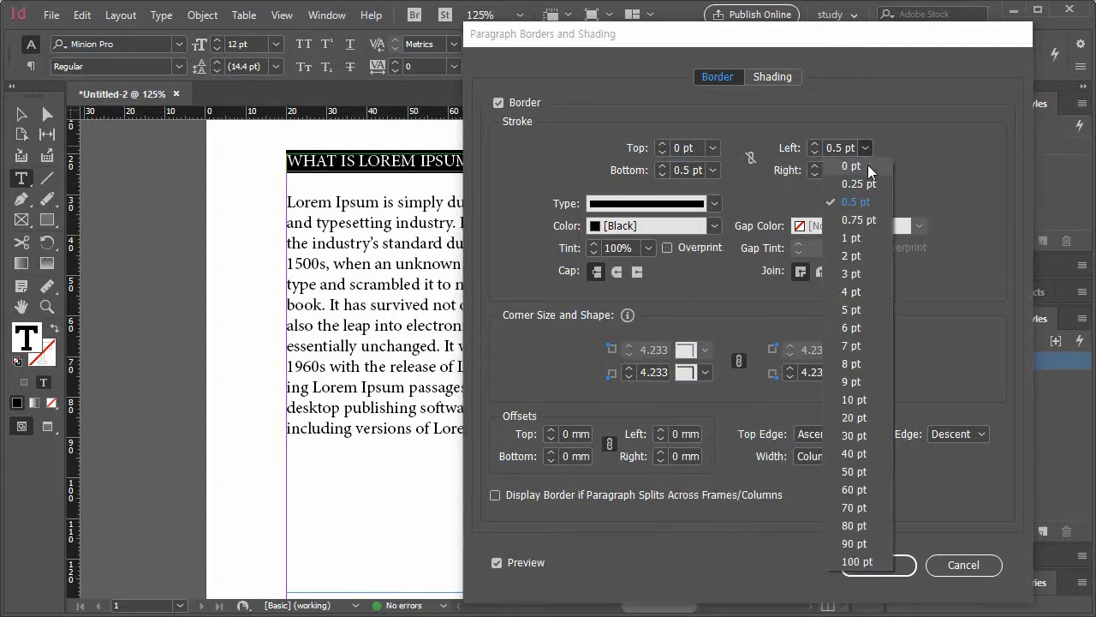
click(866, 167)
click(866, 169)
click(866, 185)
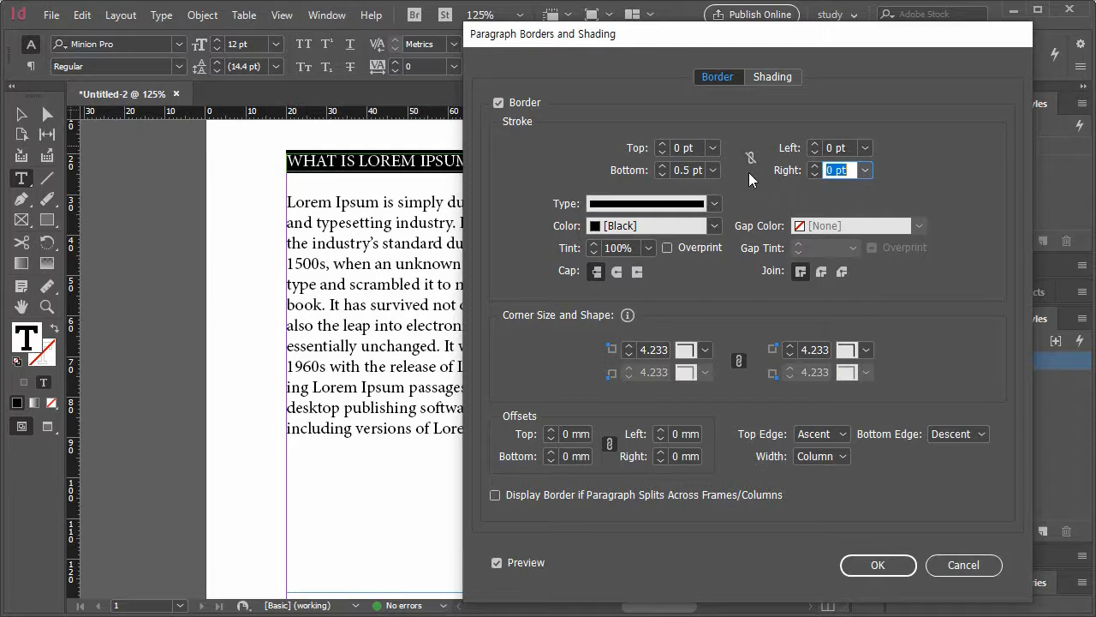
click(910, 567)
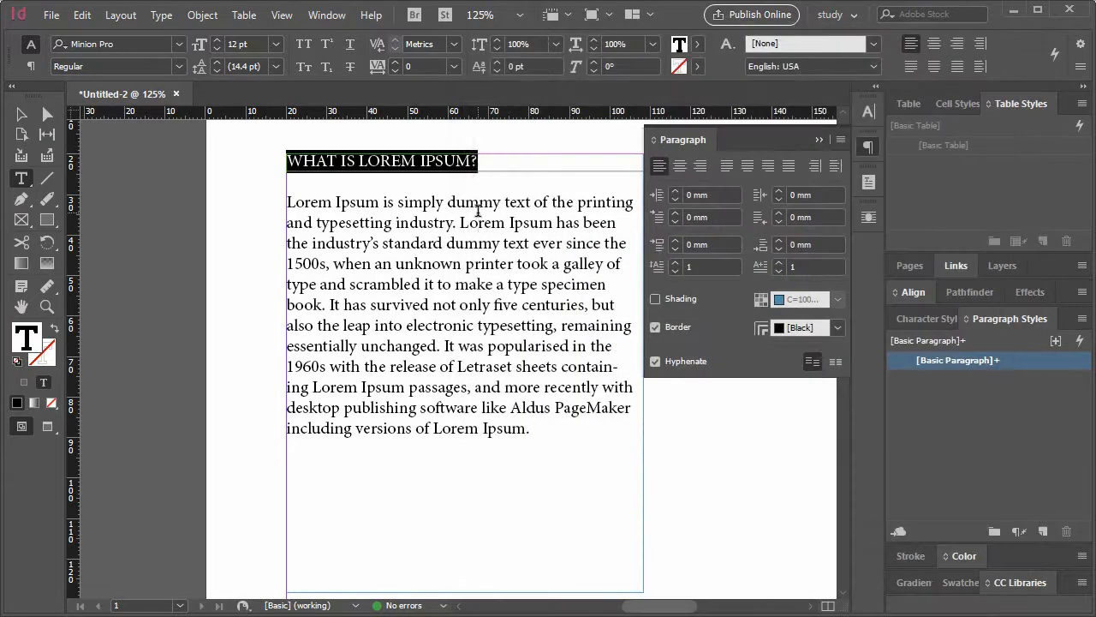
Reopen the heading's Paragraph Borders and Shading settings, try the Dotted stroke type, and set it to Dashed (3 and 2)
click(478, 162)
drag(478, 162, 283, 160)
click(840, 141)
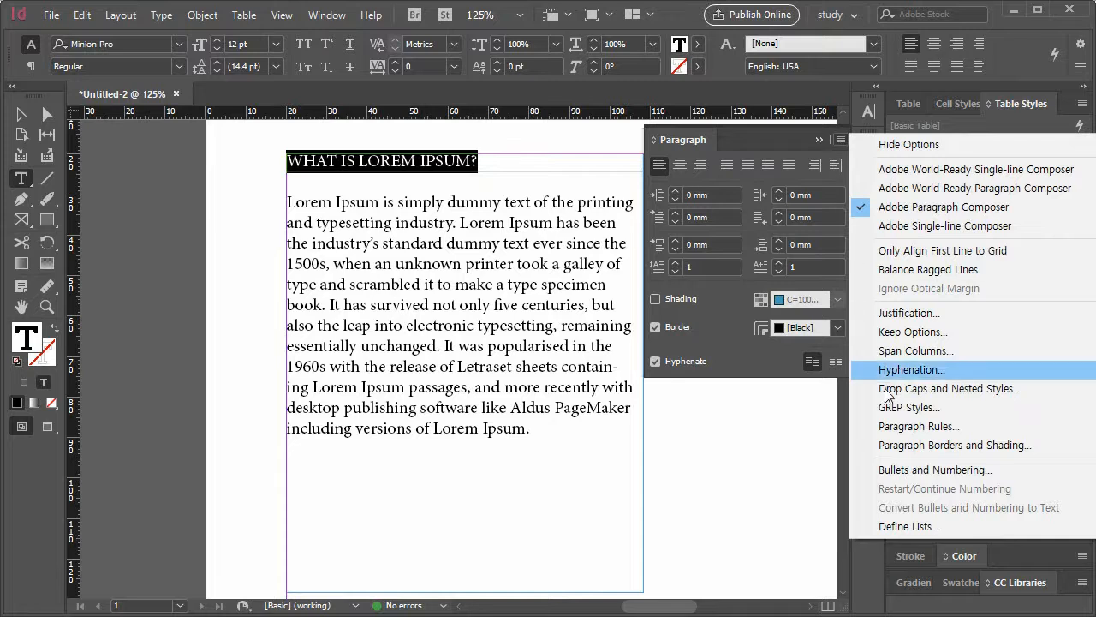
click(901, 446)
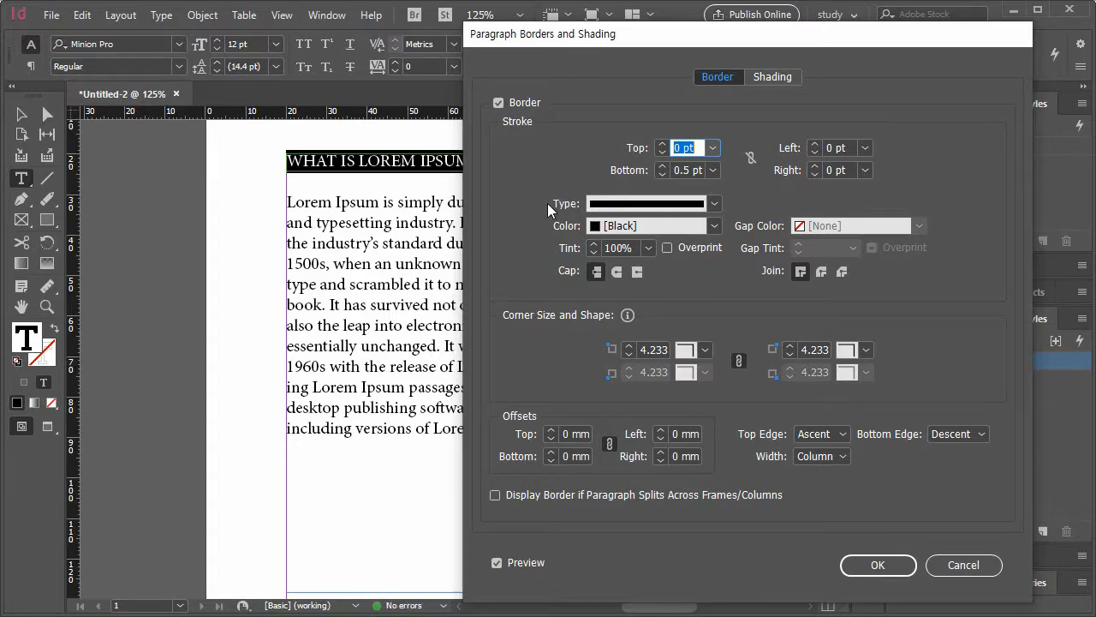
click(608, 203)
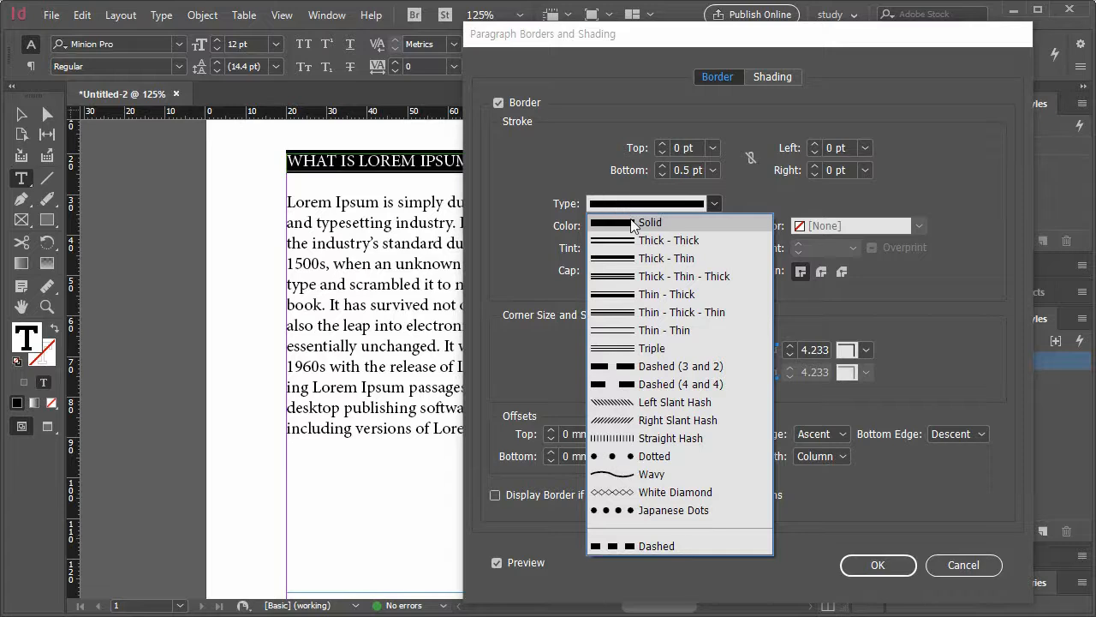
click(682, 457)
click(685, 204)
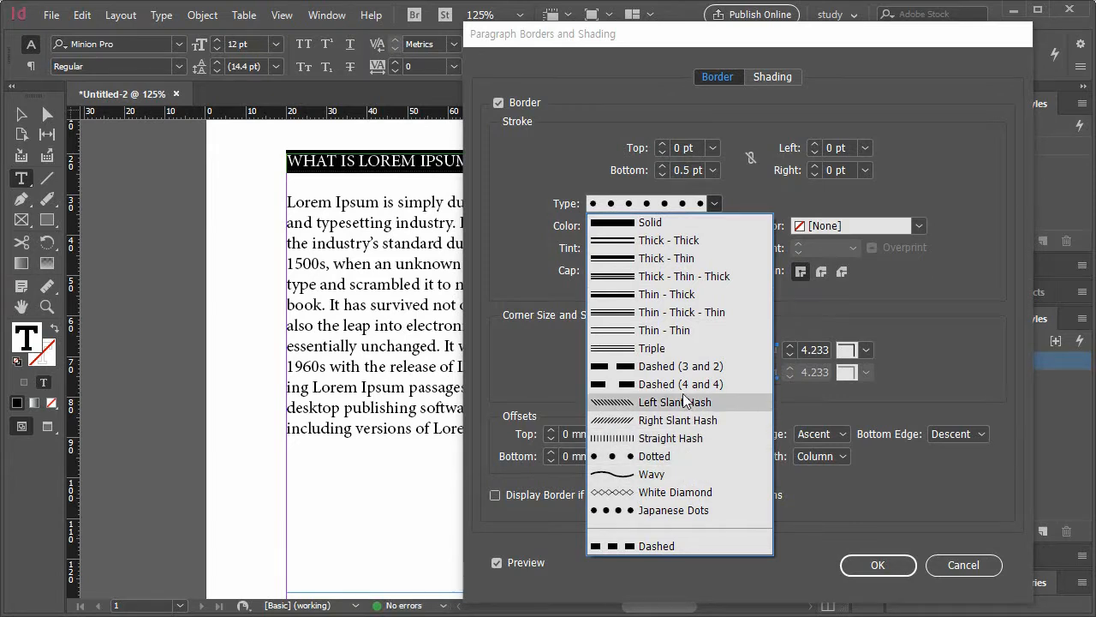
click(656, 370)
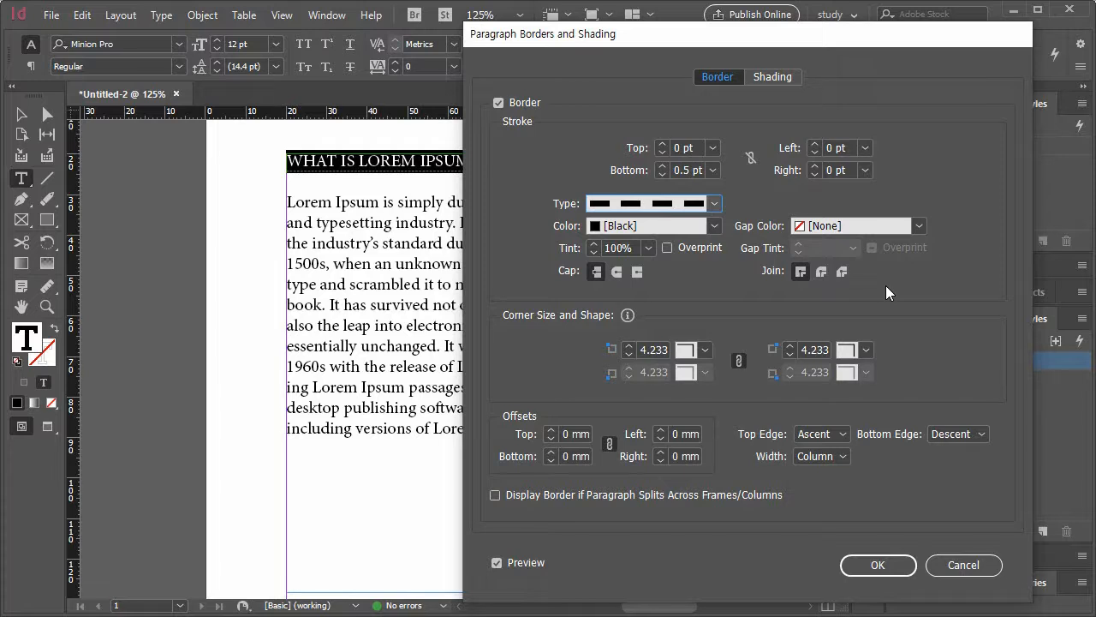
Set the heading border color to C=100 M=0 Y=0 K=0 and its gap color to C=0 M=0 Y=100 K=0, and apply them
click(654, 226)
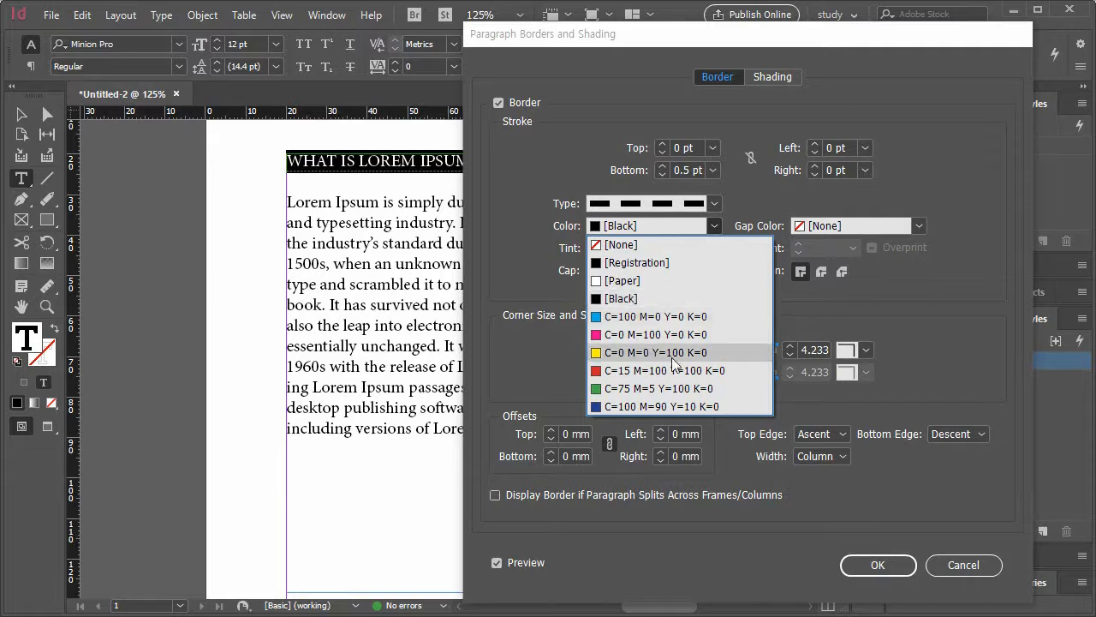
click(661, 316)
click(815, 228)
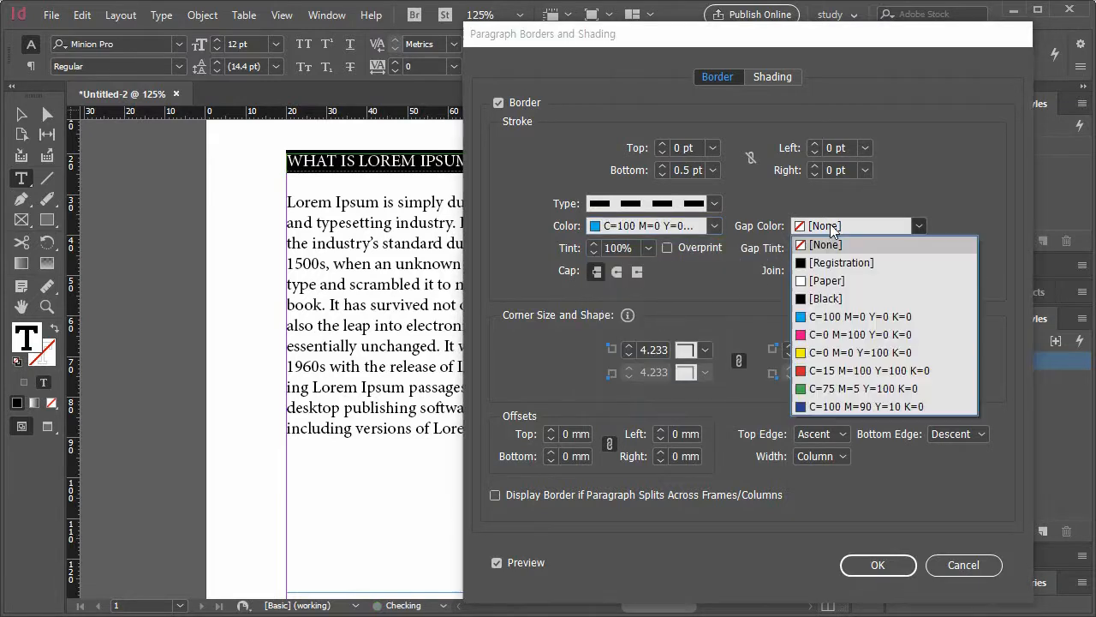
click(829, 352)
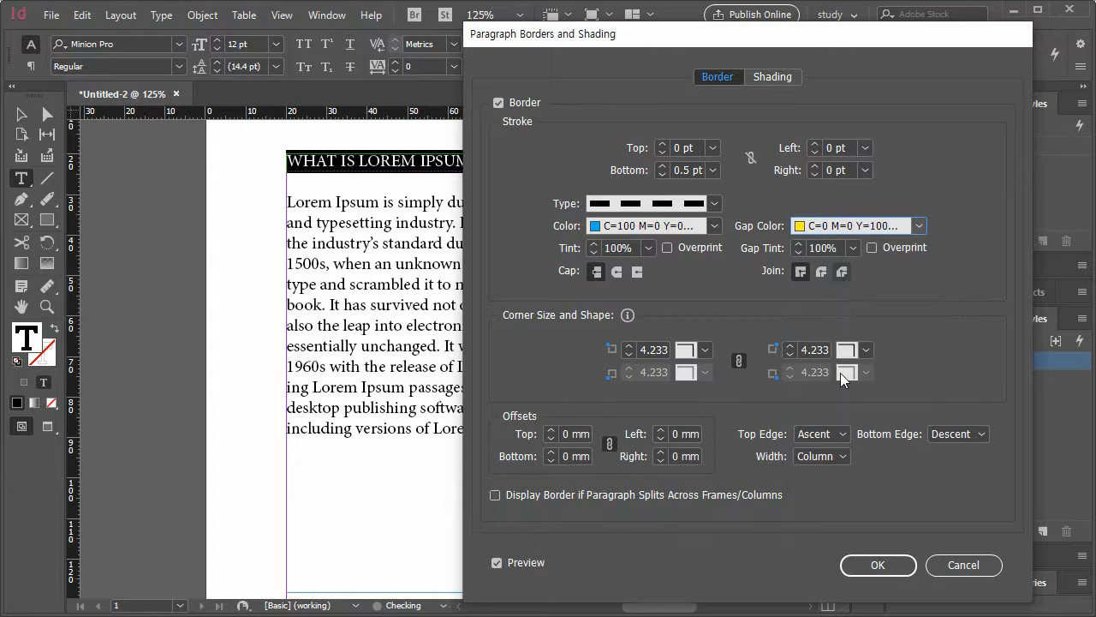
click(875, 566)
click(477, 222)
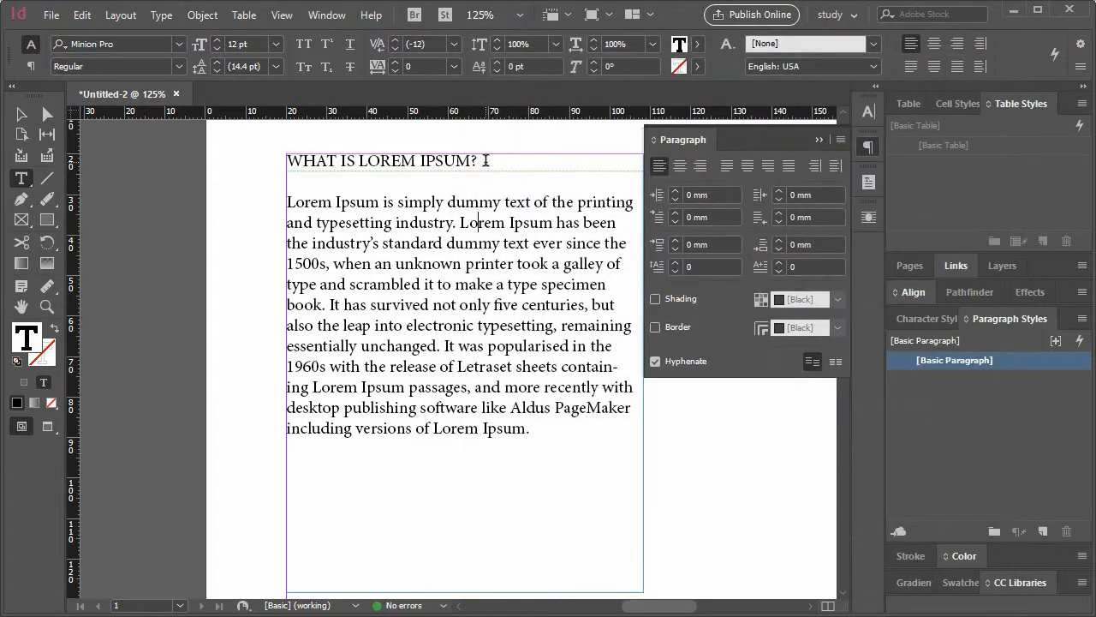
Reopen the heading's border settings, set the bottom border to 2 pt, and turn on Overprint for the border color
drag(485, 160, 287, 160)
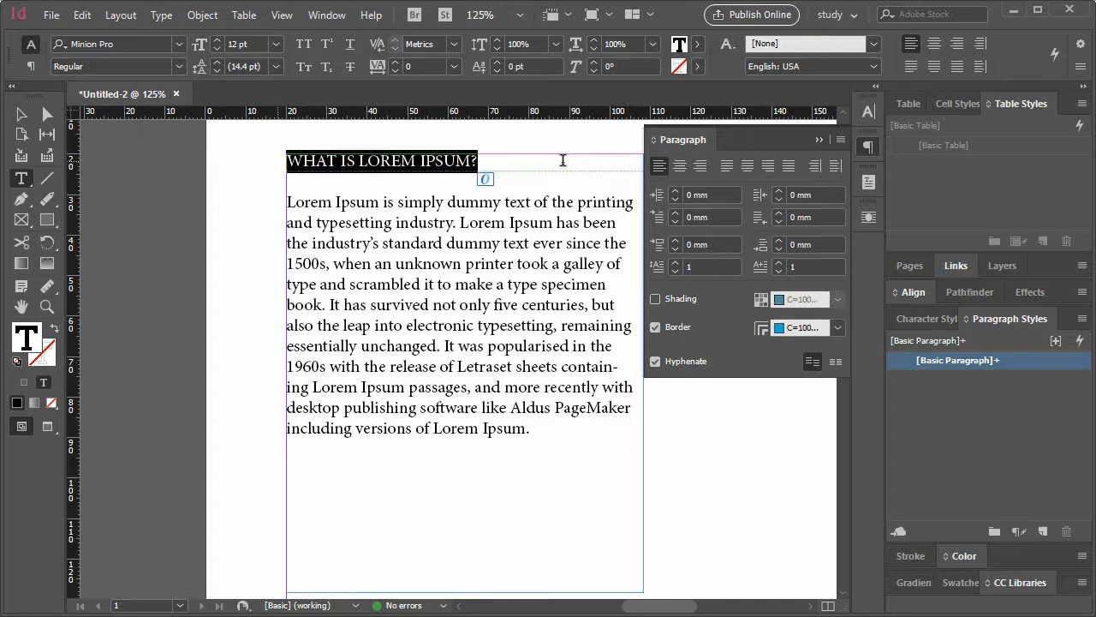
click(839, 140)
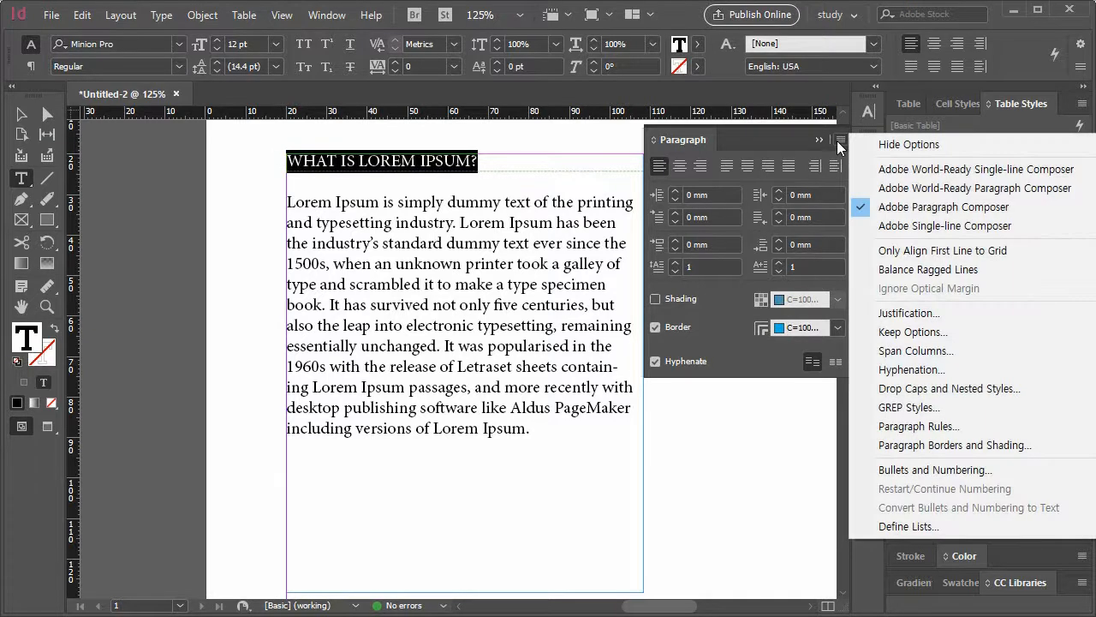
click(935, 444)
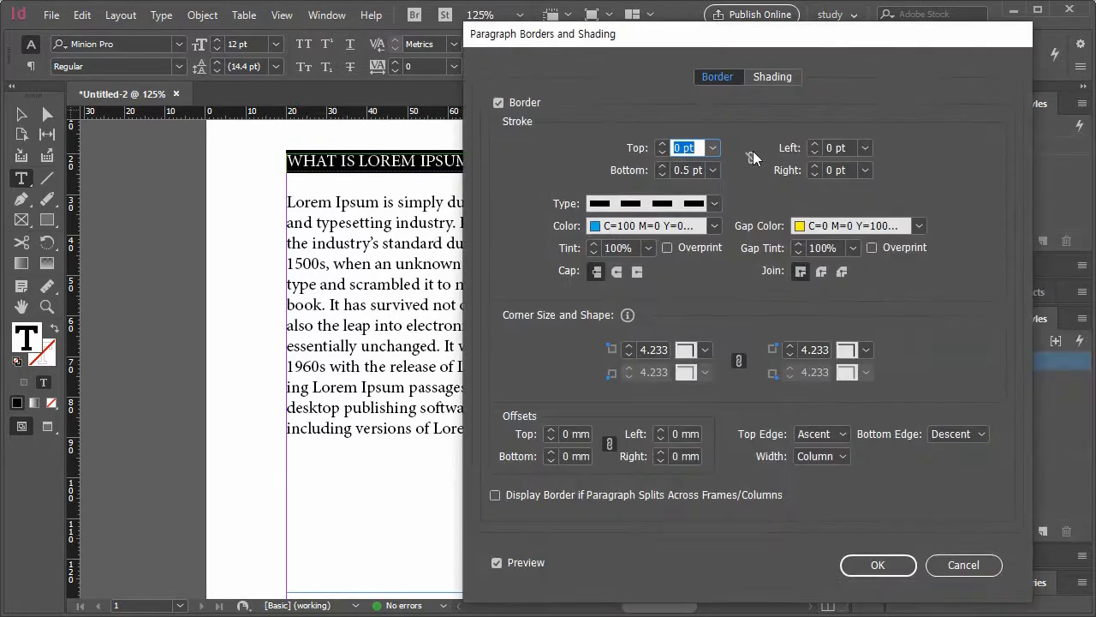
click(711, 169)
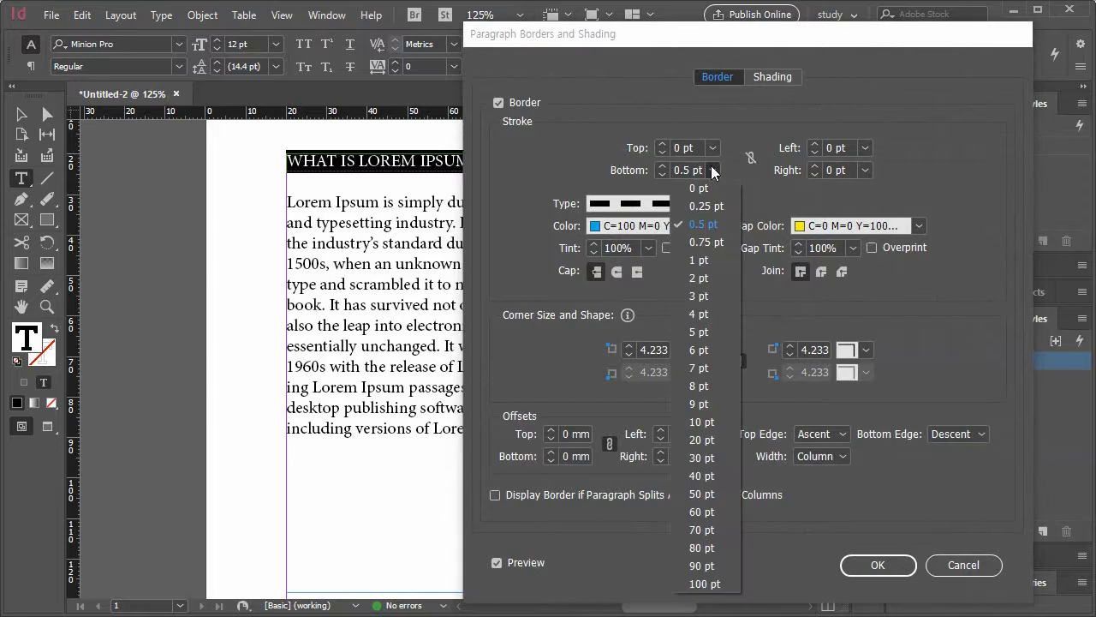
click(710, 277)
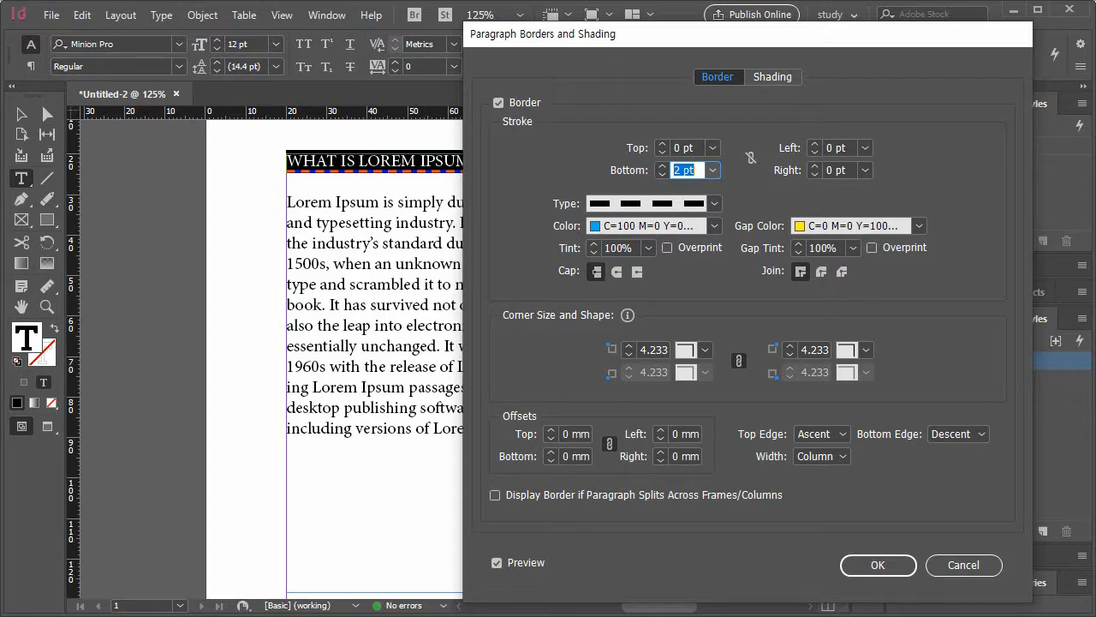
click(698, 247)
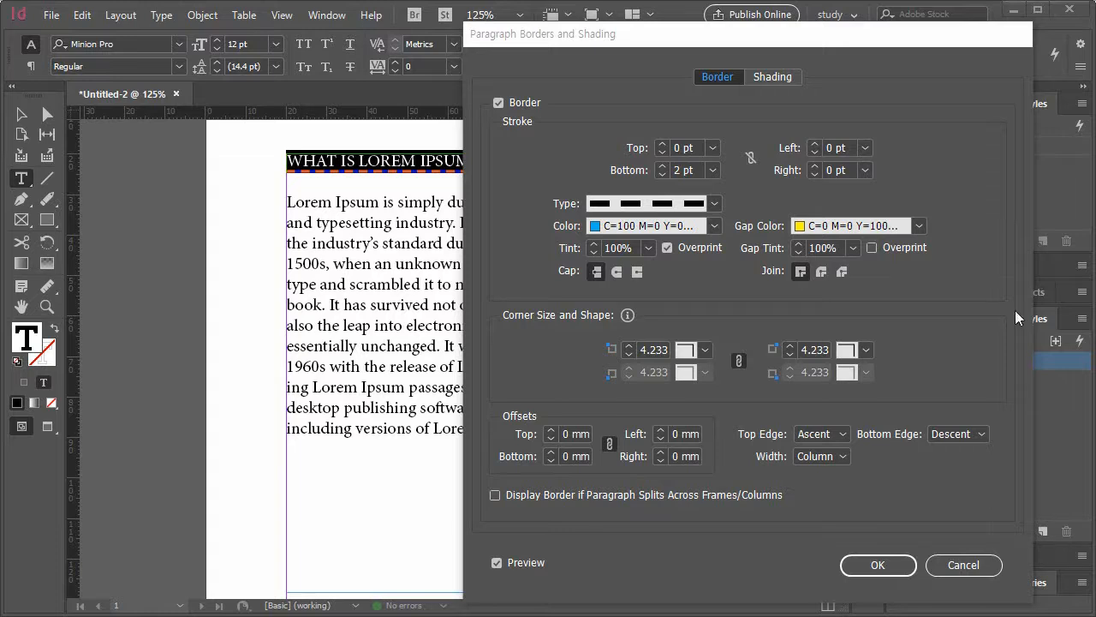
click(852, 247)
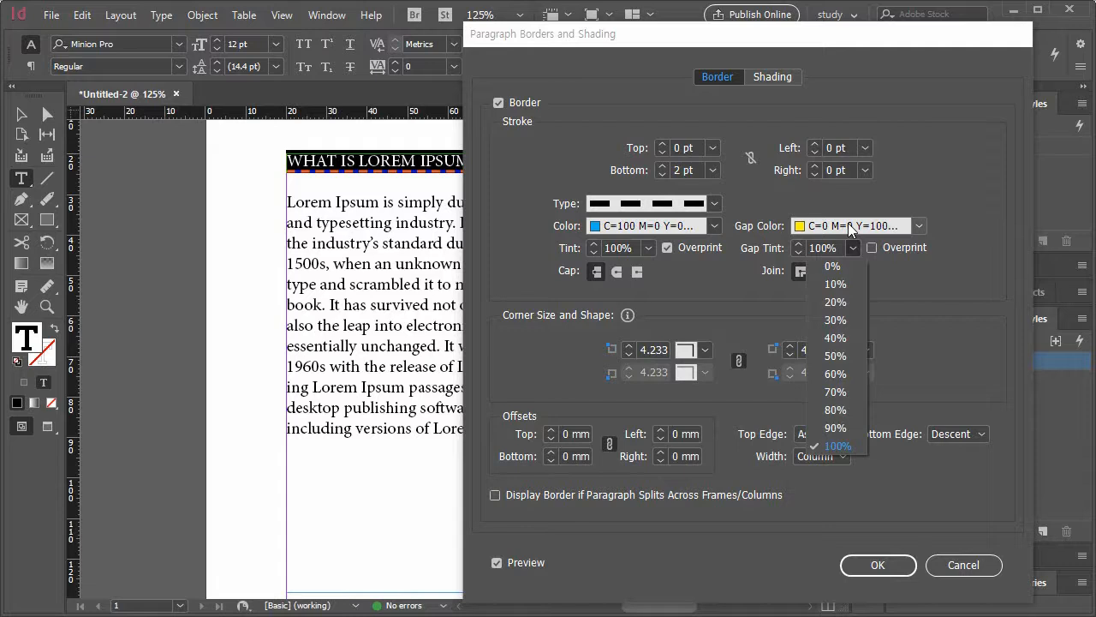
click(647, 247)
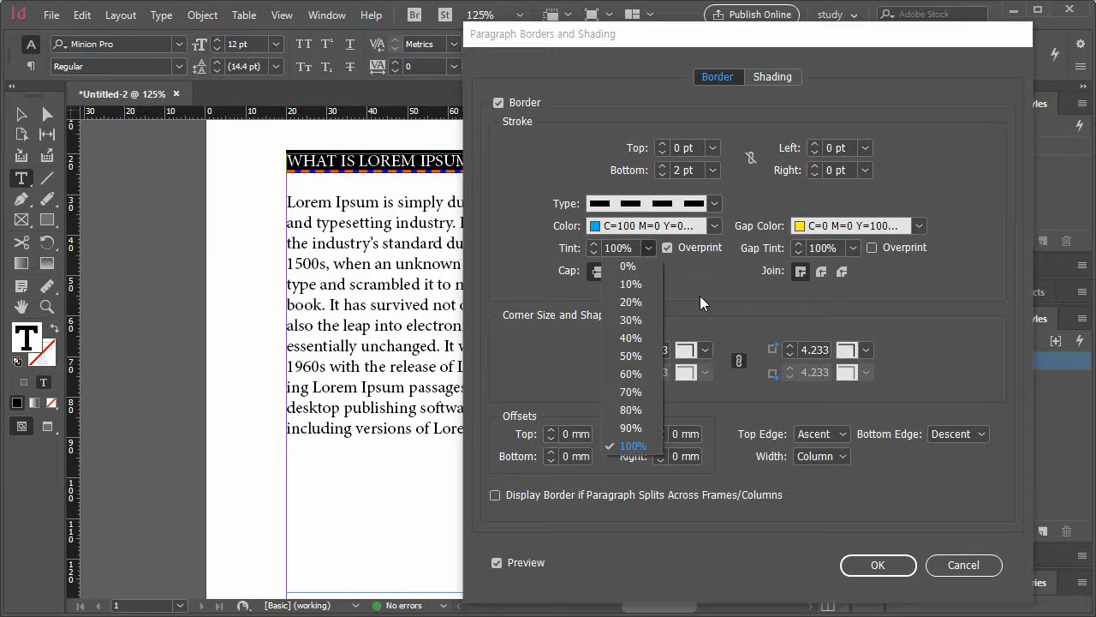
key(Escape)
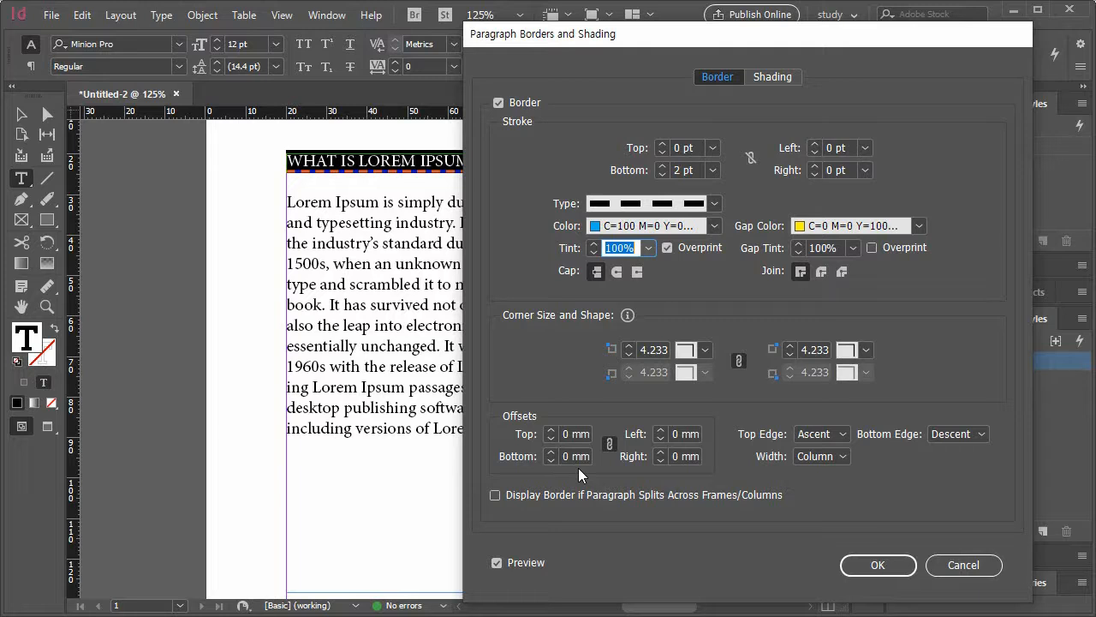
Unlink the heading border offsets and set the bottom offset to 2 mm and the top, left and right offsets to 0 mm
click(550, 431)
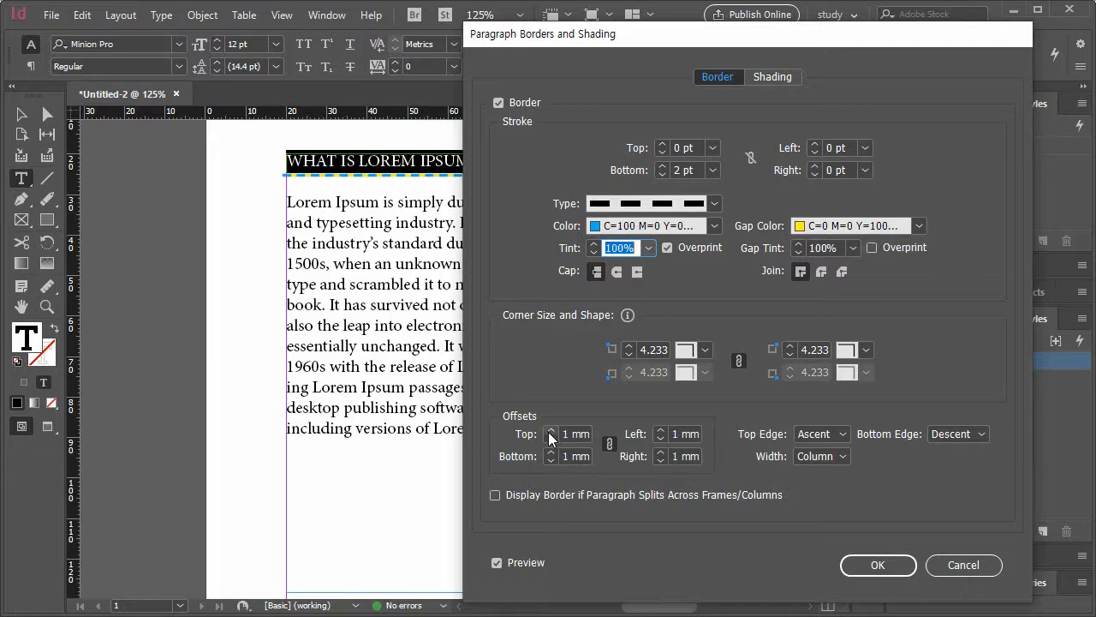
click(609, 443)
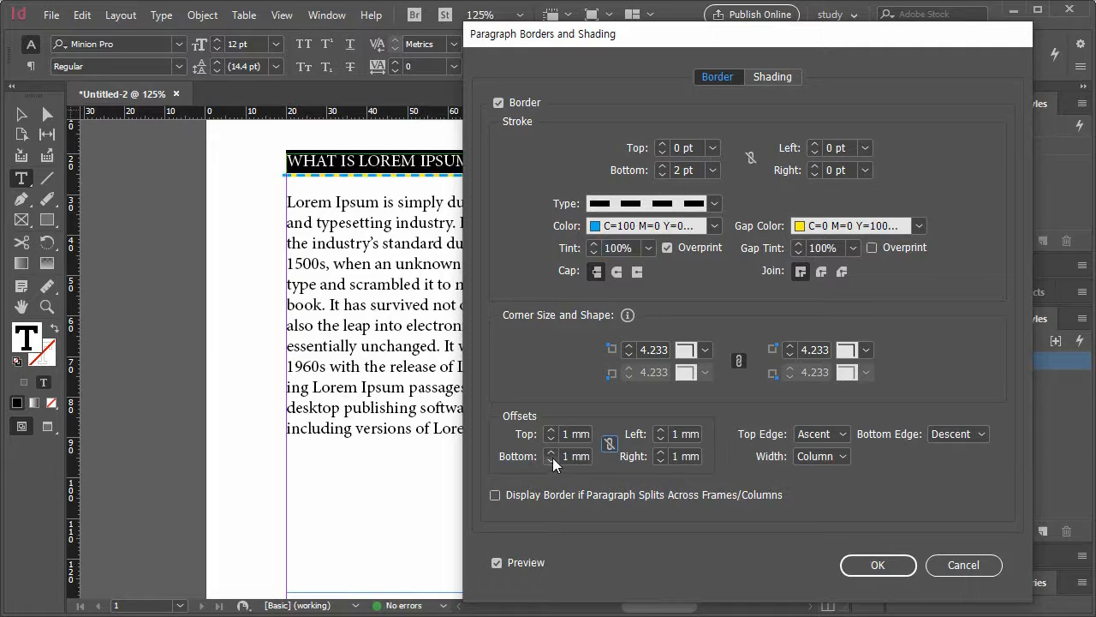
click(551, 460)
click(659, 439)
click(662, 459)
click(550, 430)
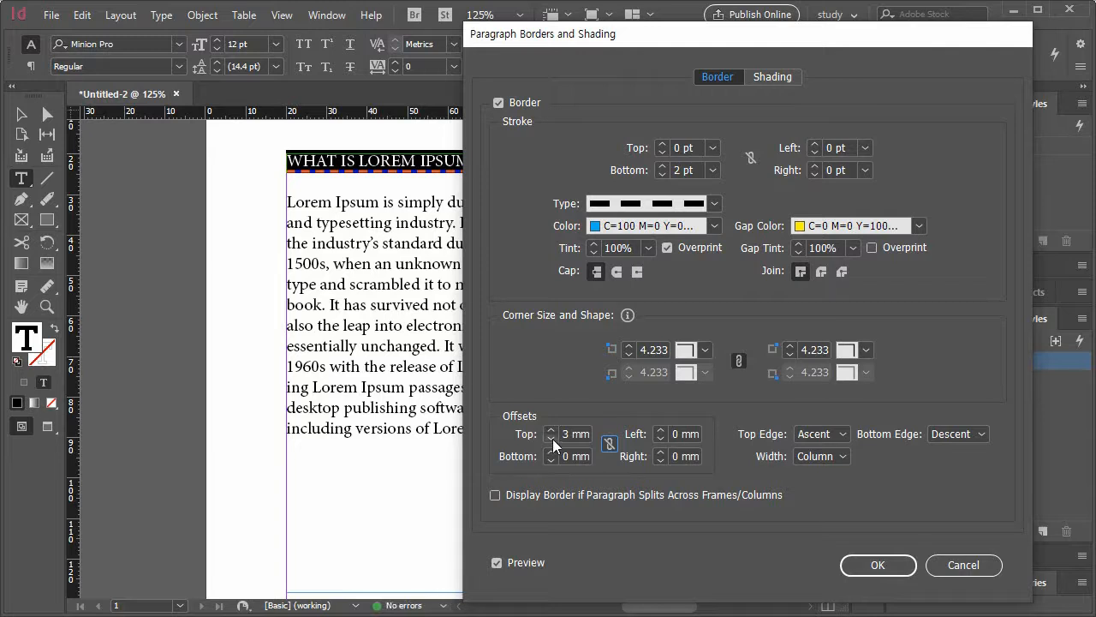
click(552, 437)
click(553, 438)
click(553, 438)
click(553, 451)
click(553, 451)
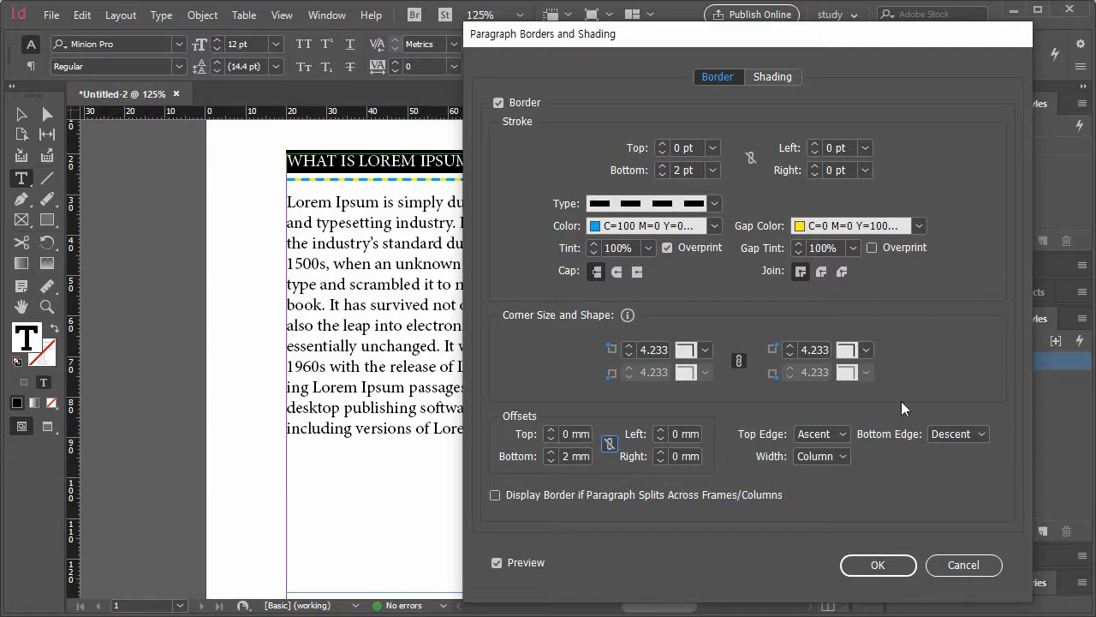
Reduce the heading's bottom border to 1 pt and set its gap color to [None]
click(713, 169)
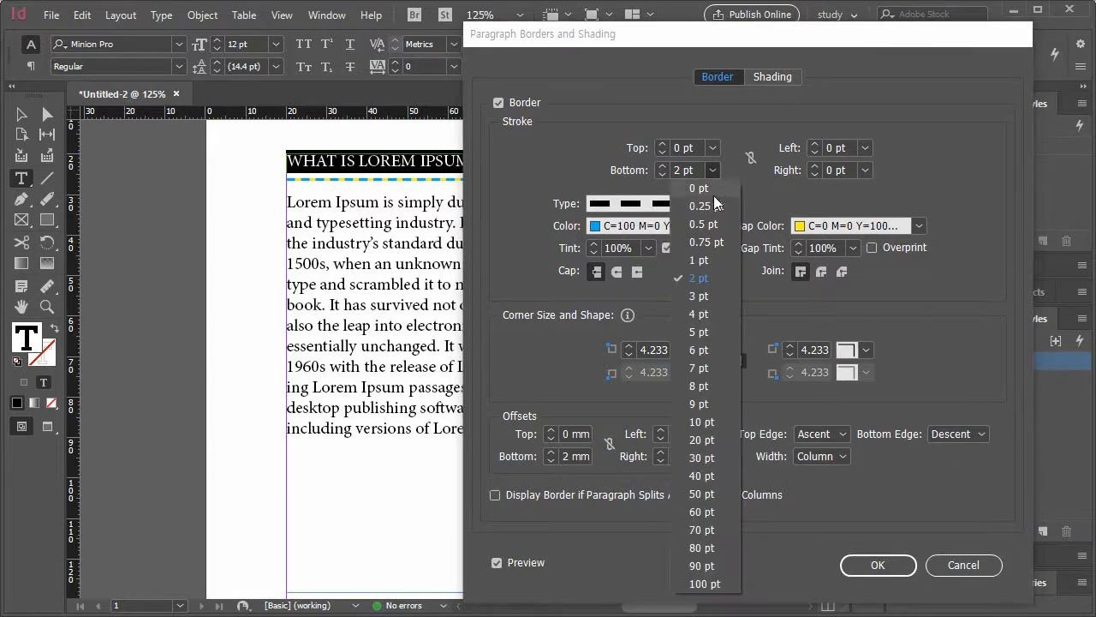
click(714, 257)
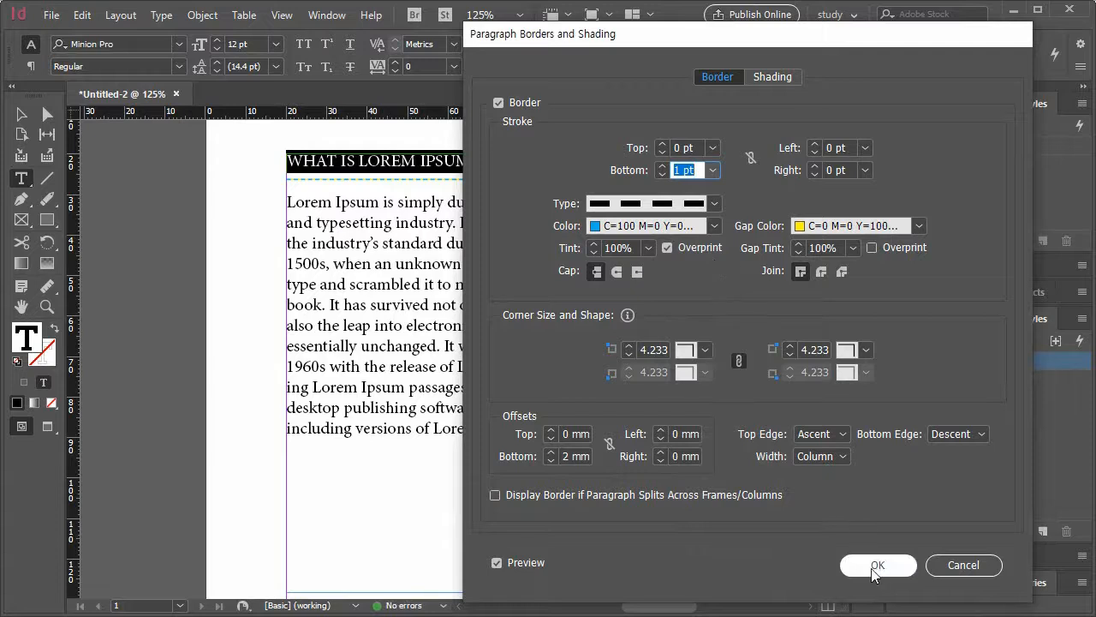
click(918, 226)
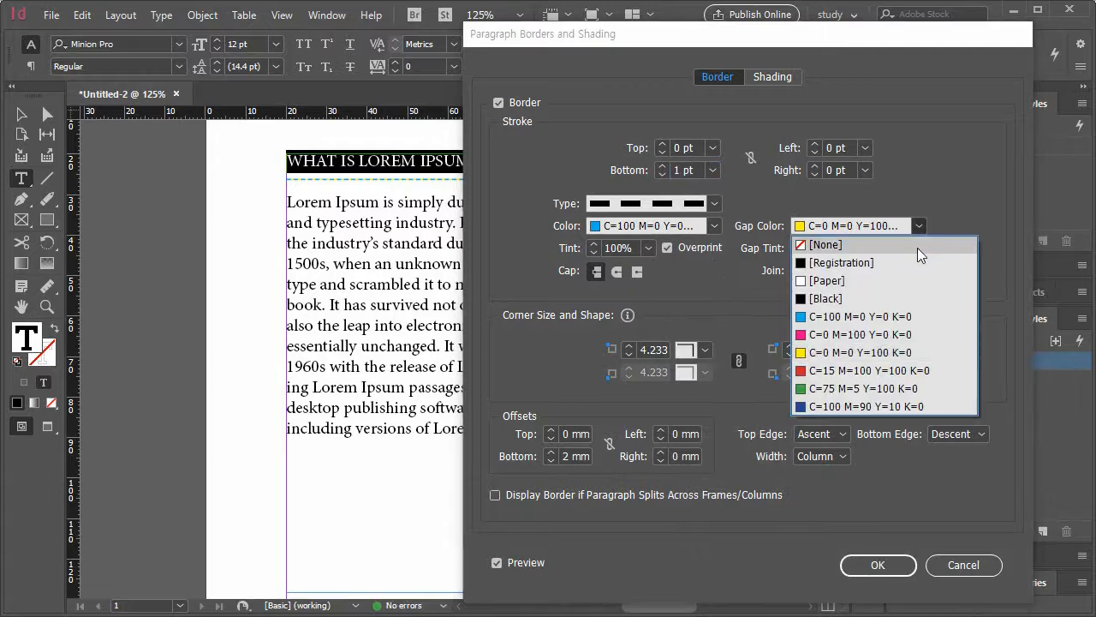
click(920, 245)
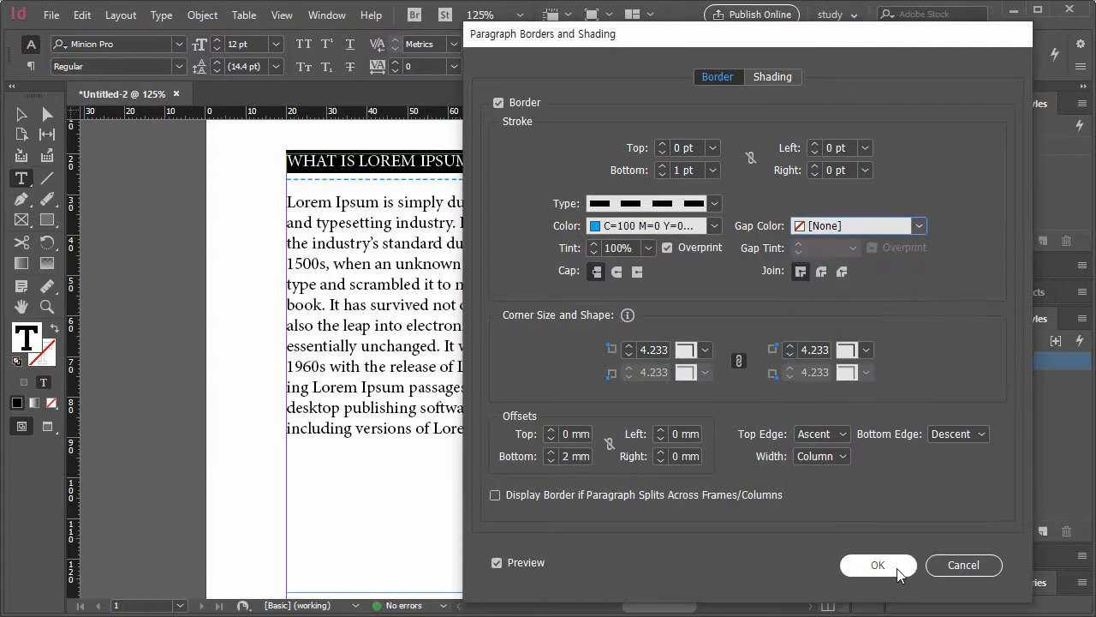
Set the heading border color to [Registration] and its bottom offset to 1 mm, and apply the border settings
click(714, 226)
click(707, 262)
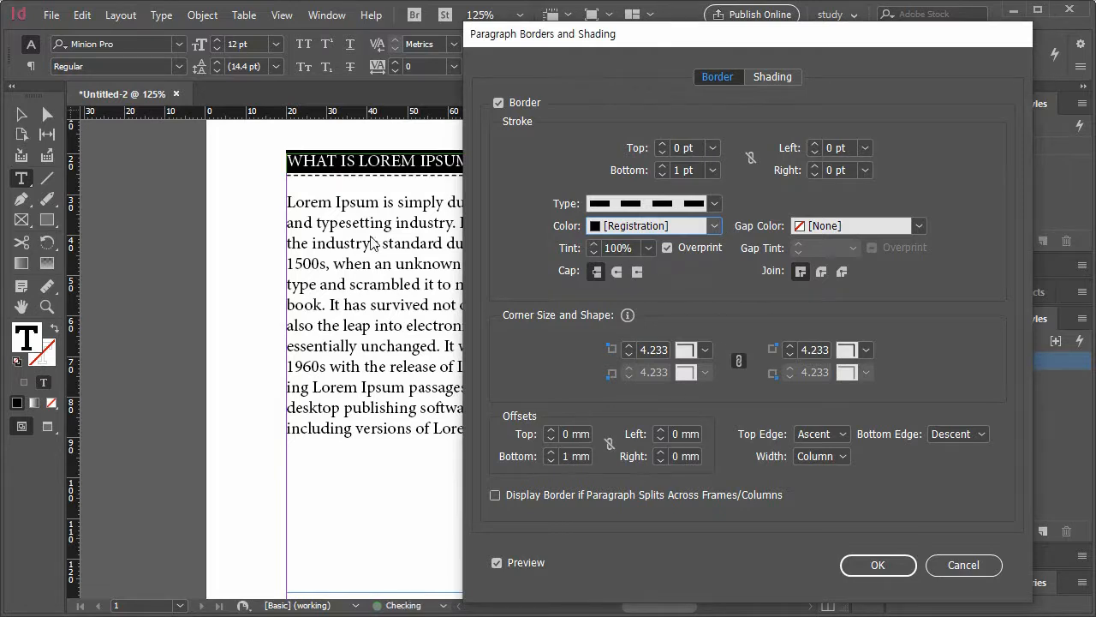
click(877, 564)
click(562, 243)
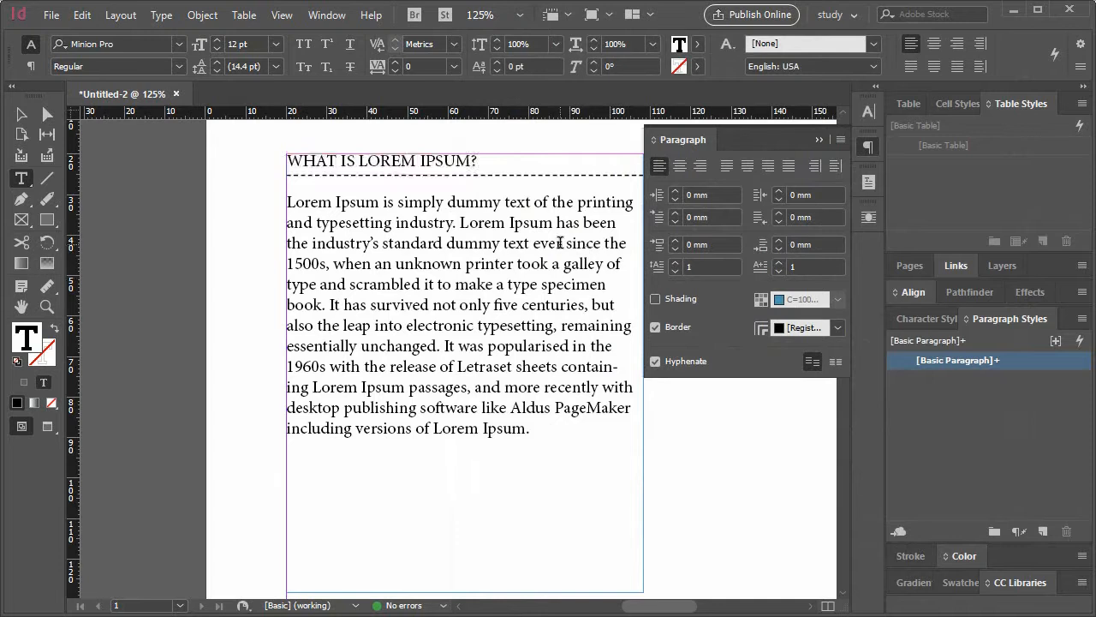
Try black shading on the body paragraph in the Paragraph Borders and Shading settings, and cancel the changes
drag(492, 160, 284, 162)
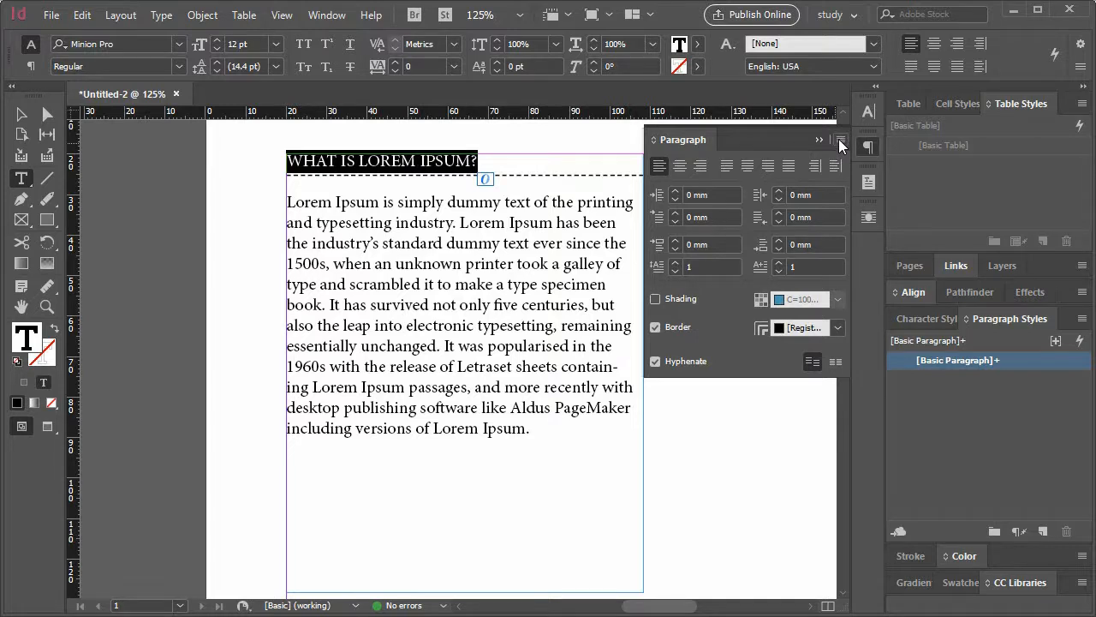
drag(380, 202, 278, 202)
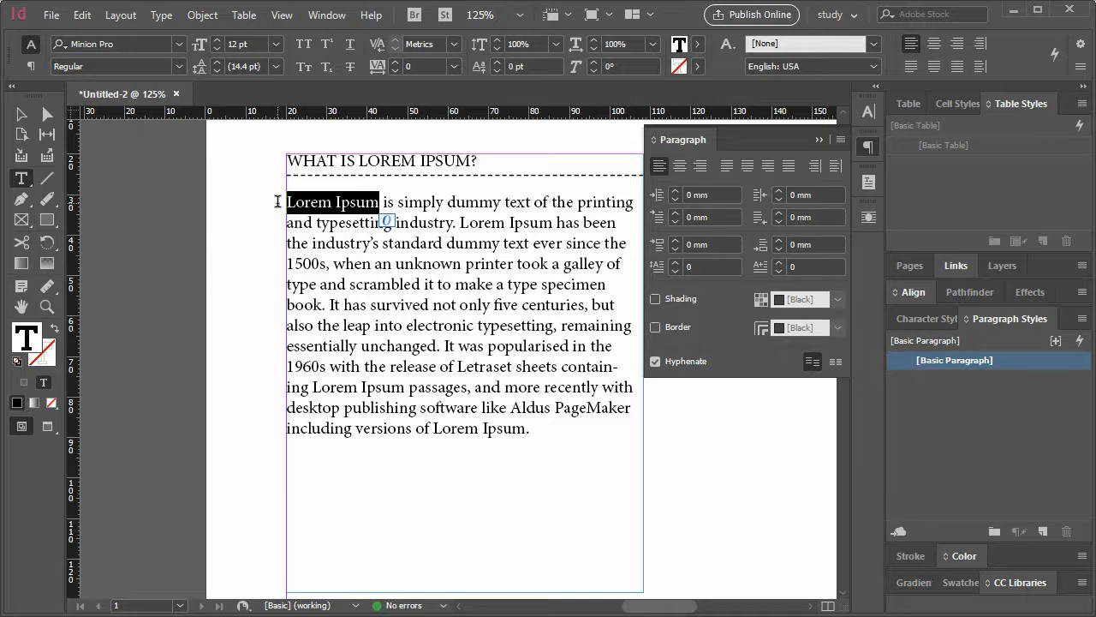
click(840, 140)
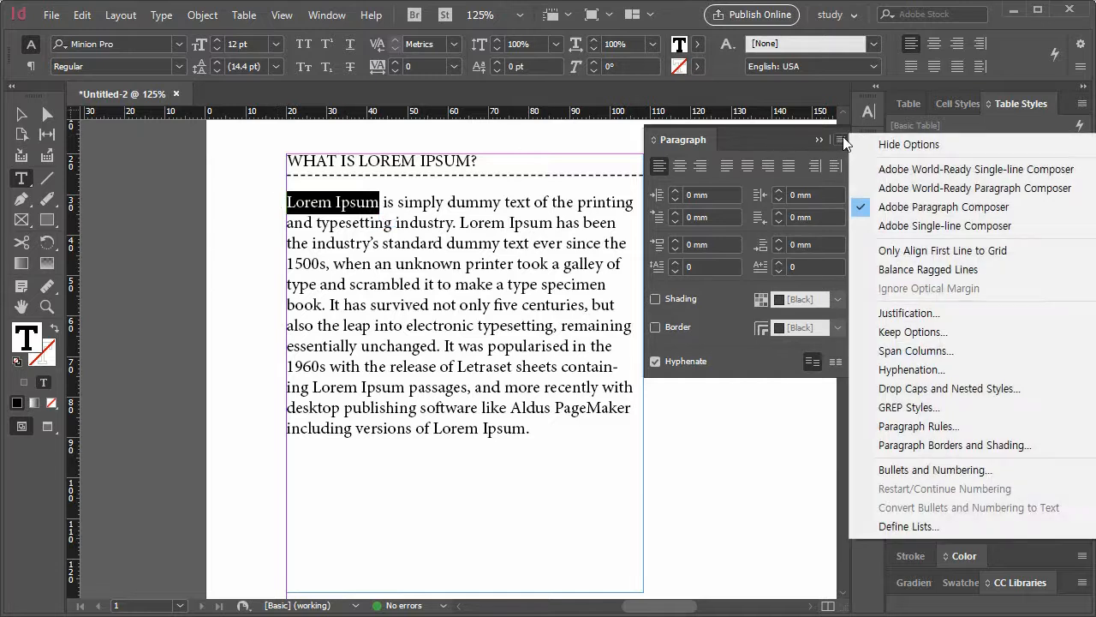
click(960, 444)
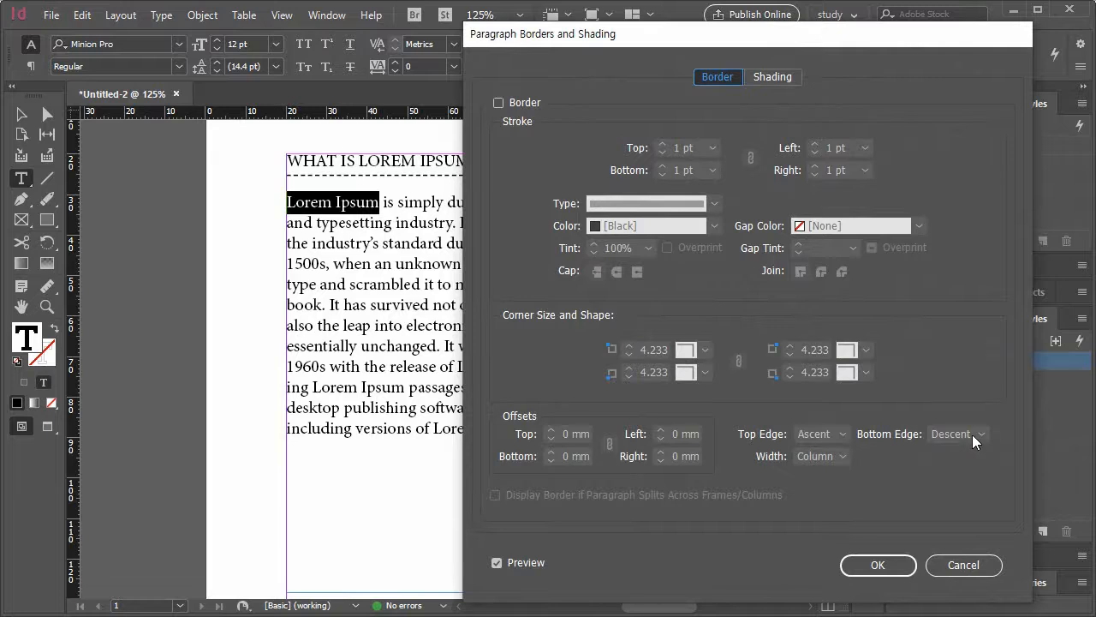
click(771, 78)
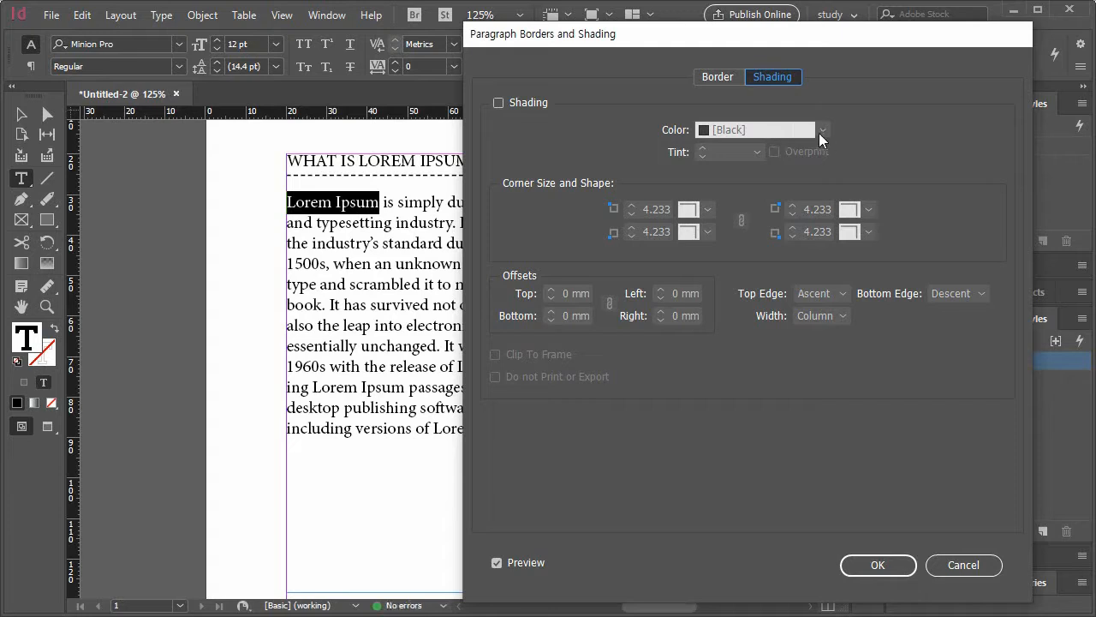
click(531, 101)
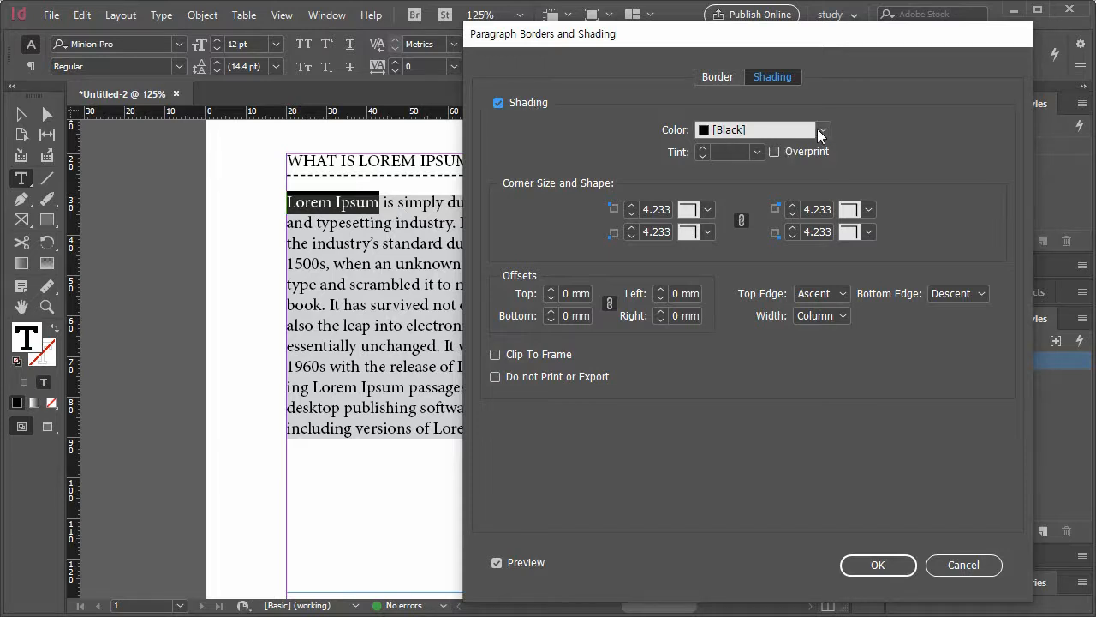
click(963, 564)
Turn on paragraph shading for the heading "WHAT IS LOREM IPSUM?" using the existing cyan swatch, and apply the settings
click(530, 262)
drag(501, 161, 264, 162)
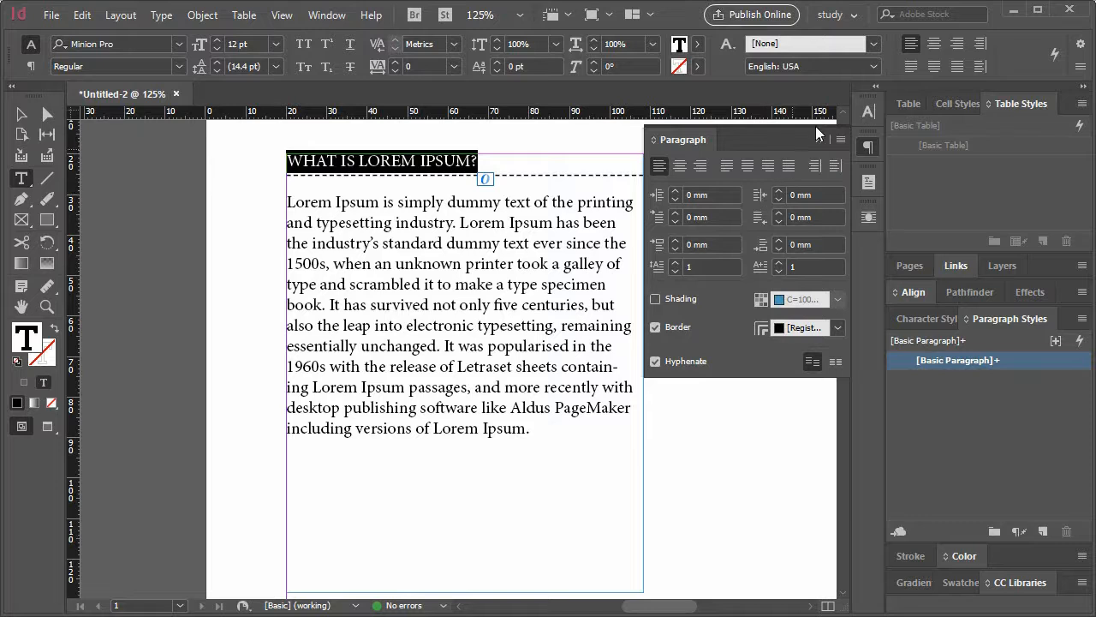
click(840, 140)
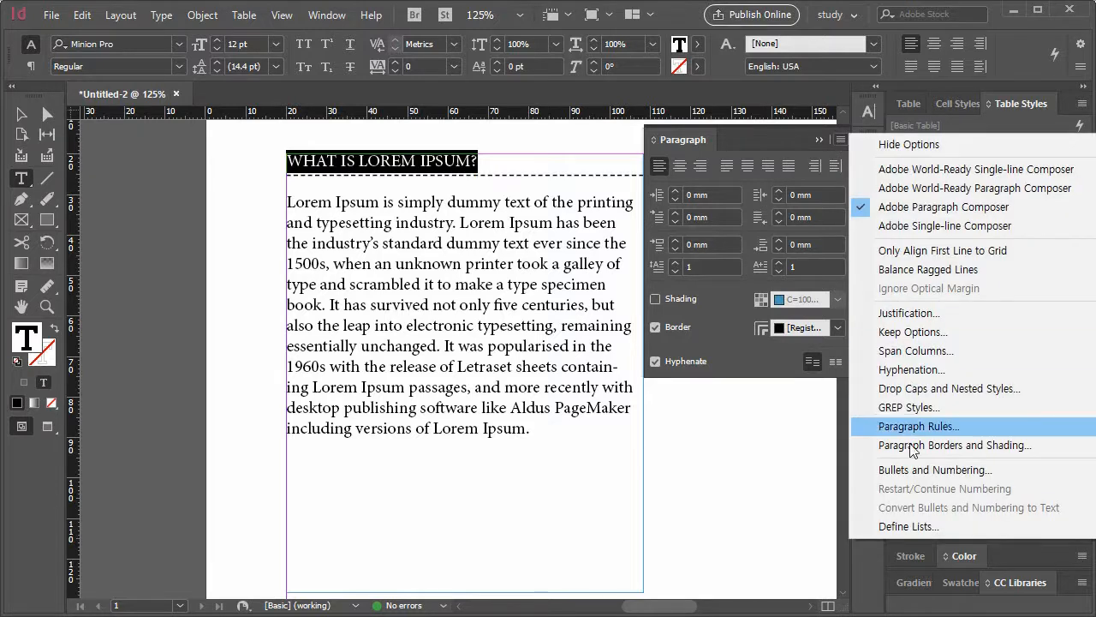
click(908, 445)
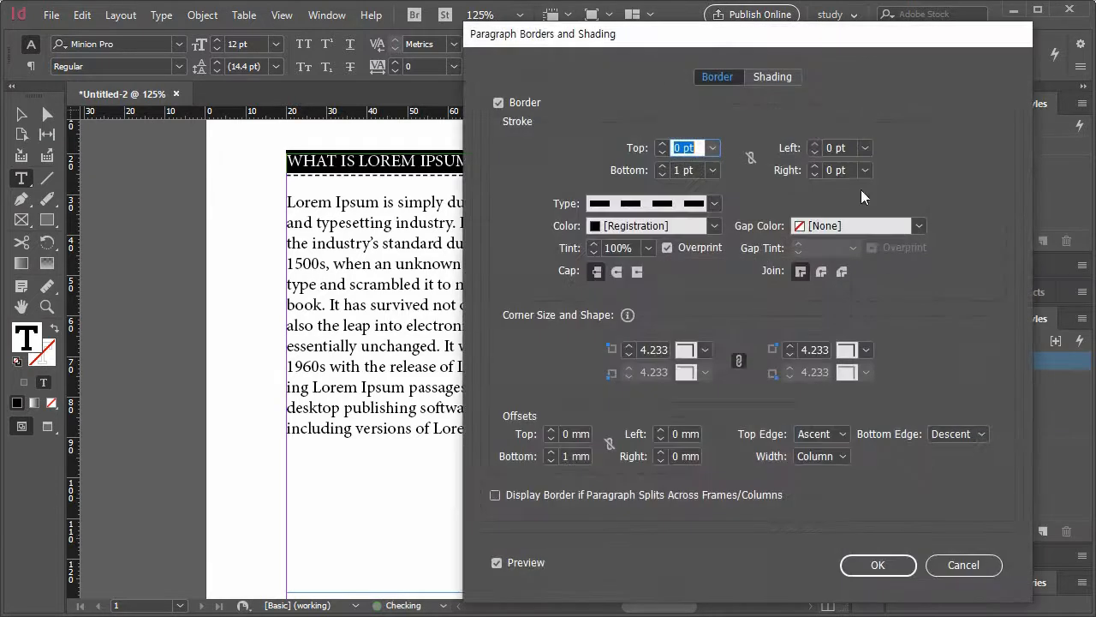
click(773, 79)
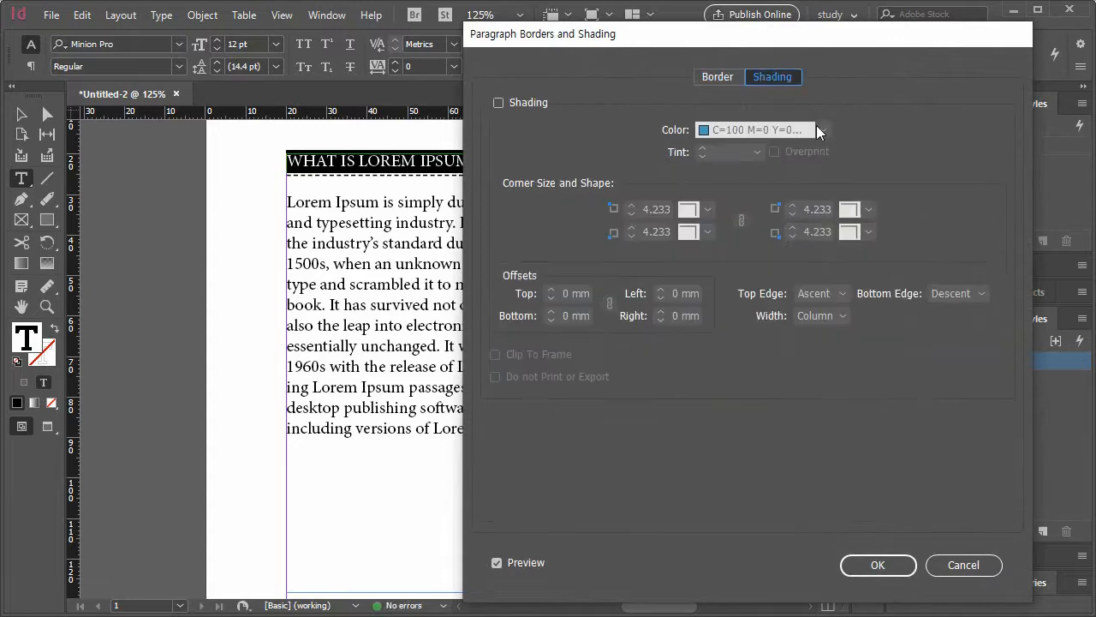
click(525, 101)
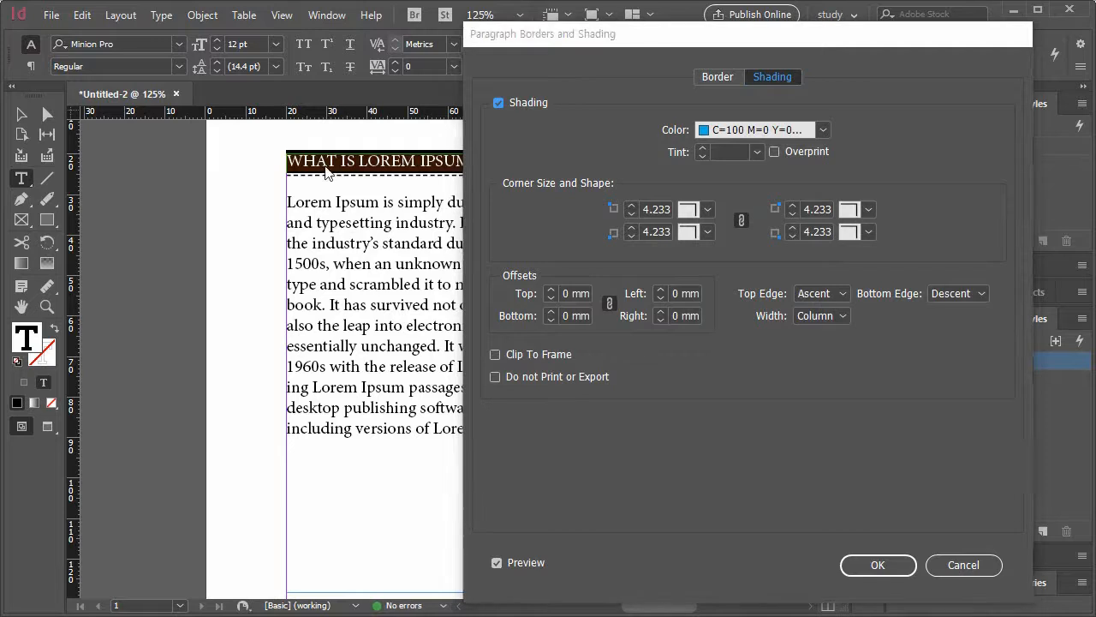
click(877, 565)
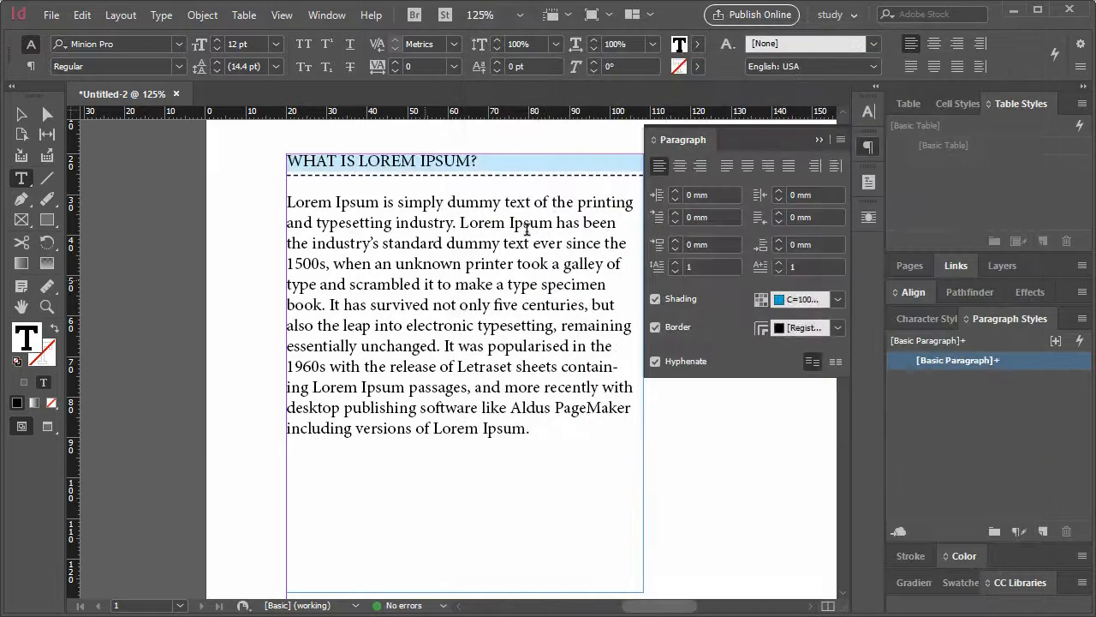
Reopen the heading's Paragraph Borders and Shading settings and set the shading tint to 100%
drag(499, 163, 279, 162)
click(455, 202)
click(501, 164)
click(840, 139)
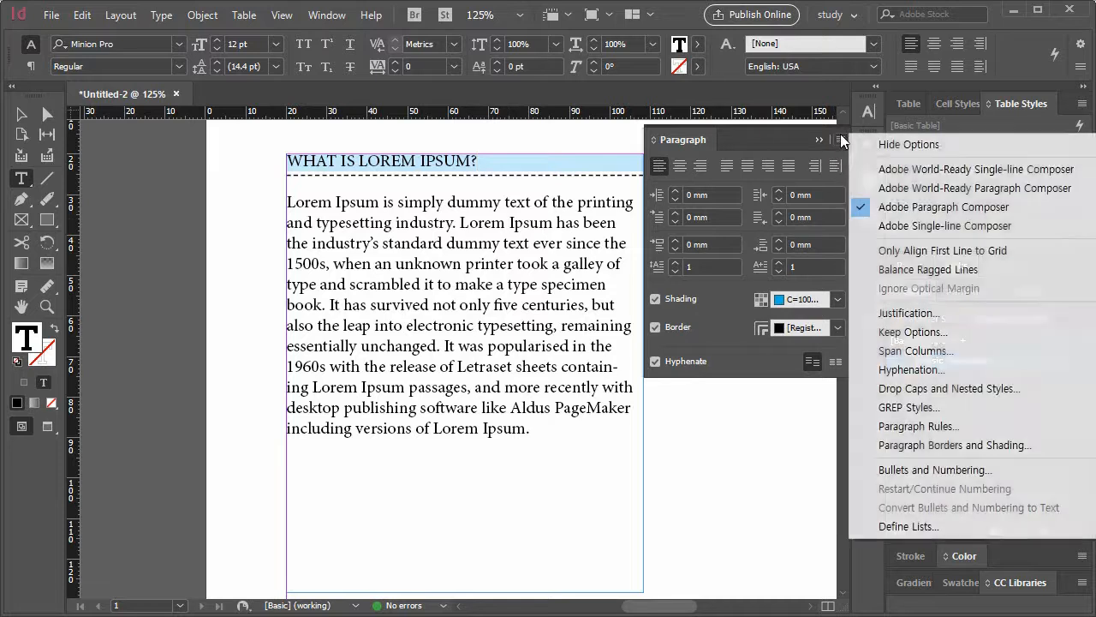
click(956, 446)
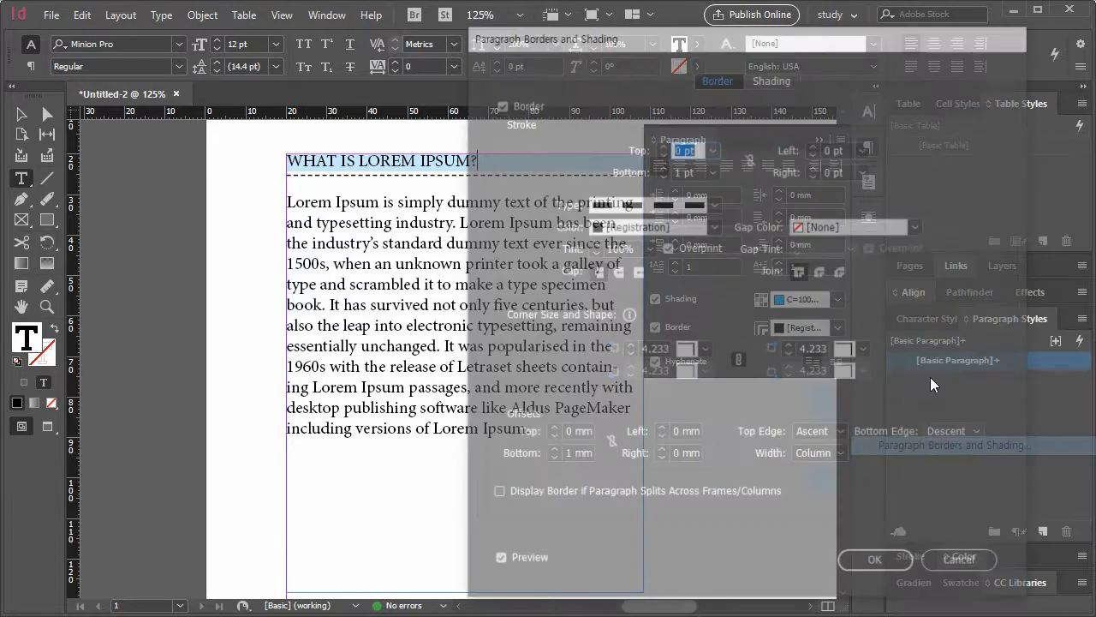
click(772, 83)
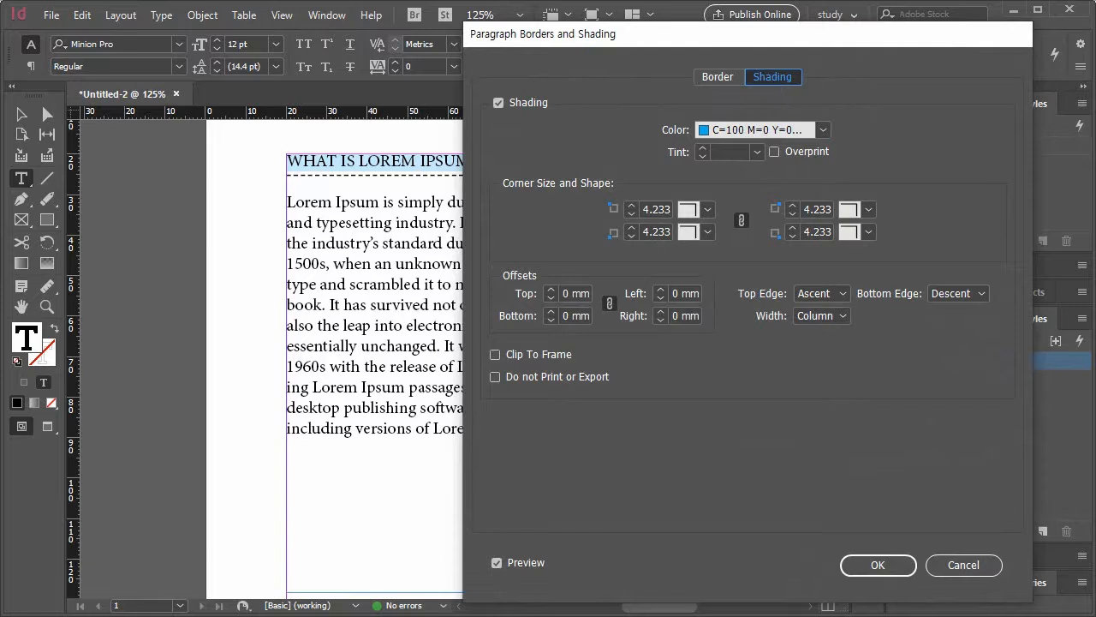
click(756, 151)
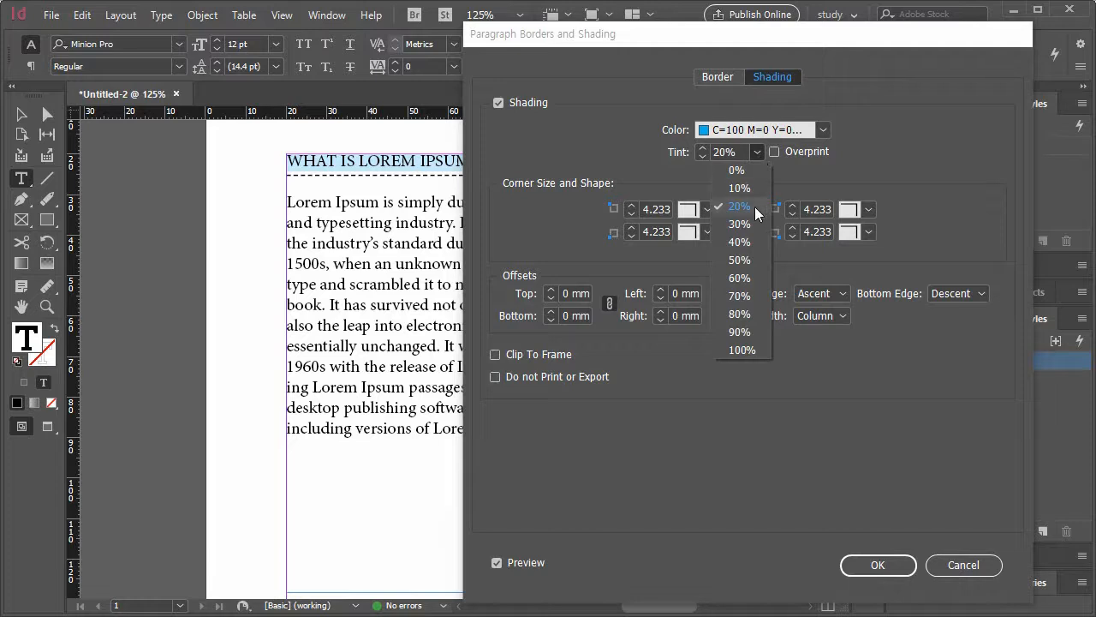
click(758, 350)
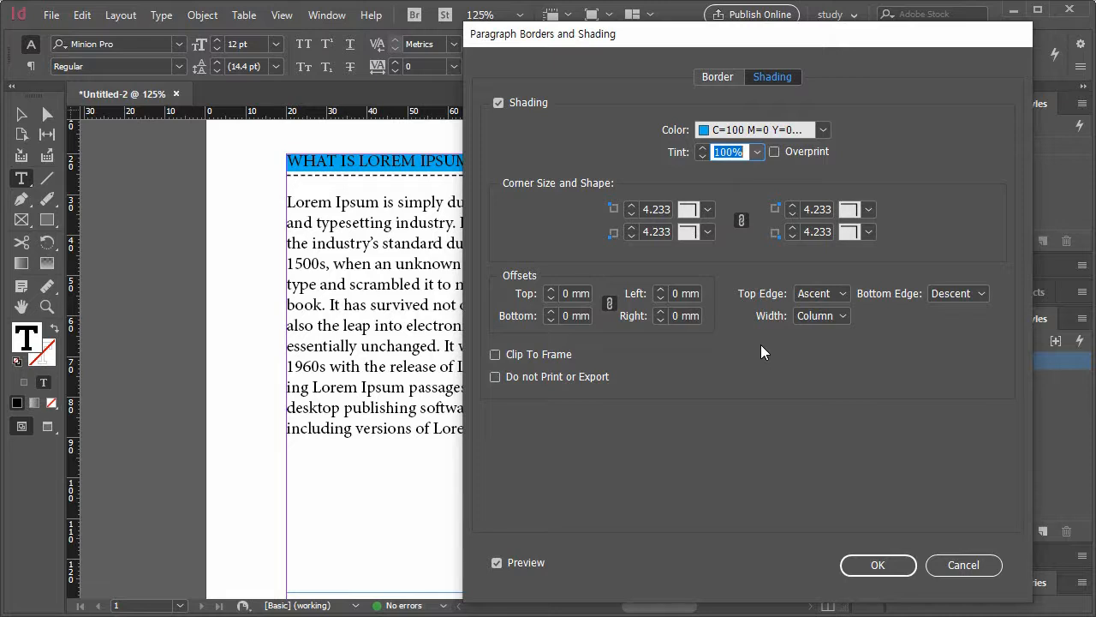
Try the Rounded, Inset and Fancy corner shapes on the heading's shading
click(707, 211)
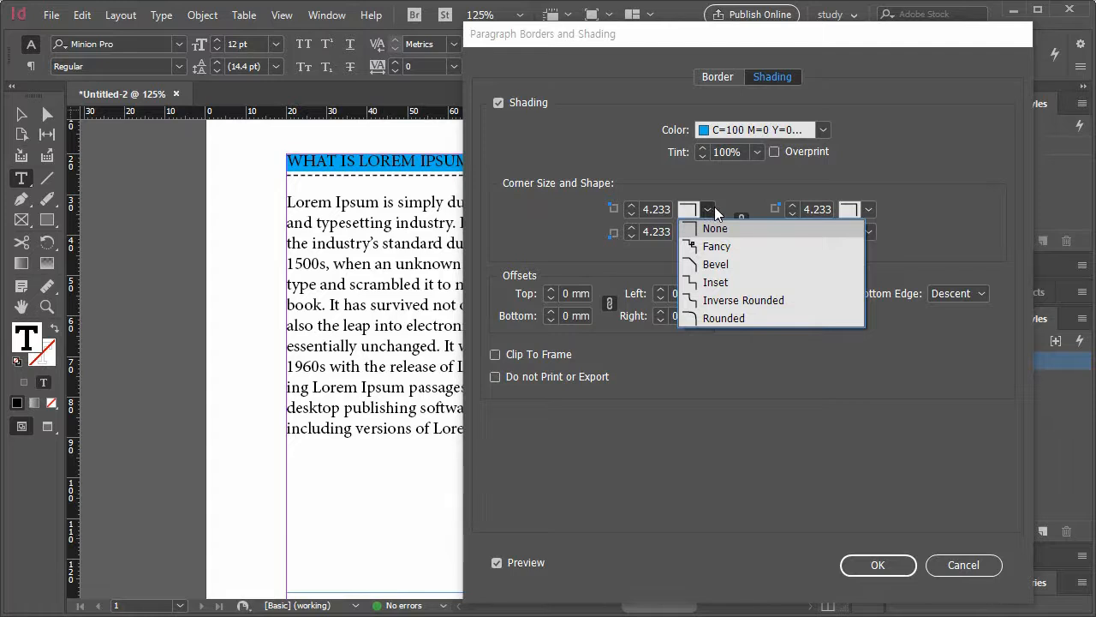
click(740, 317)
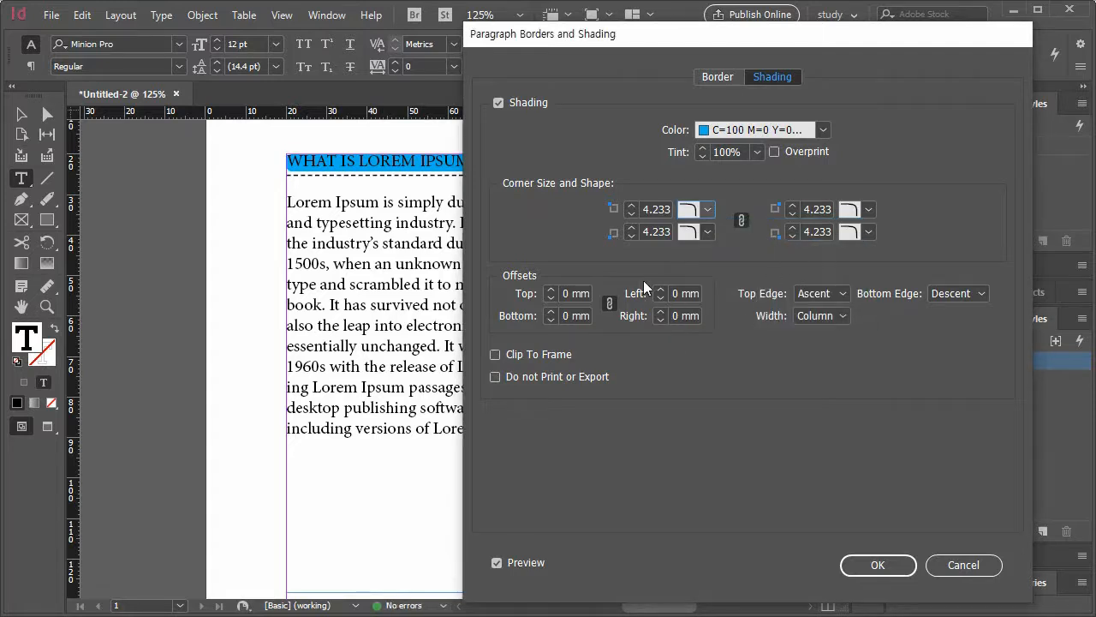
click(709, 209)
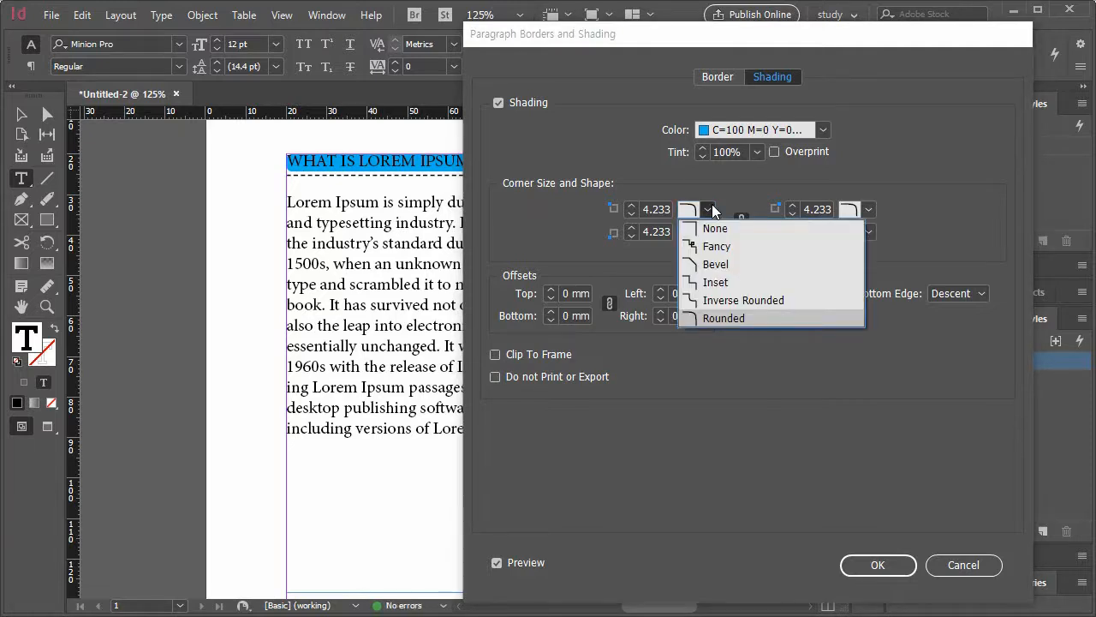
click(716, 282)
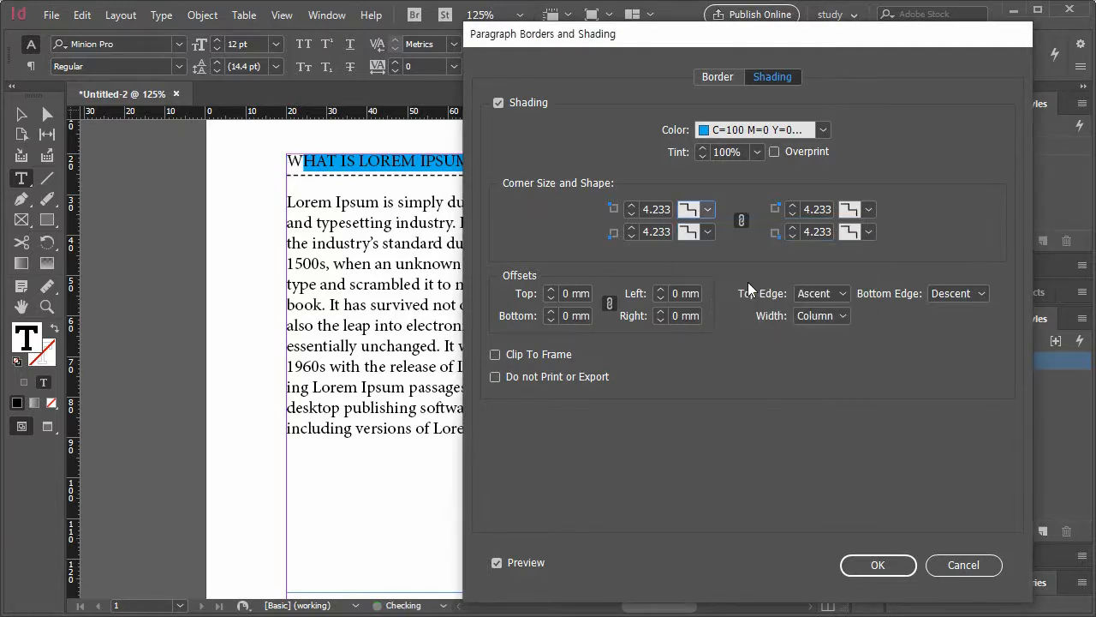
click(708, 210)
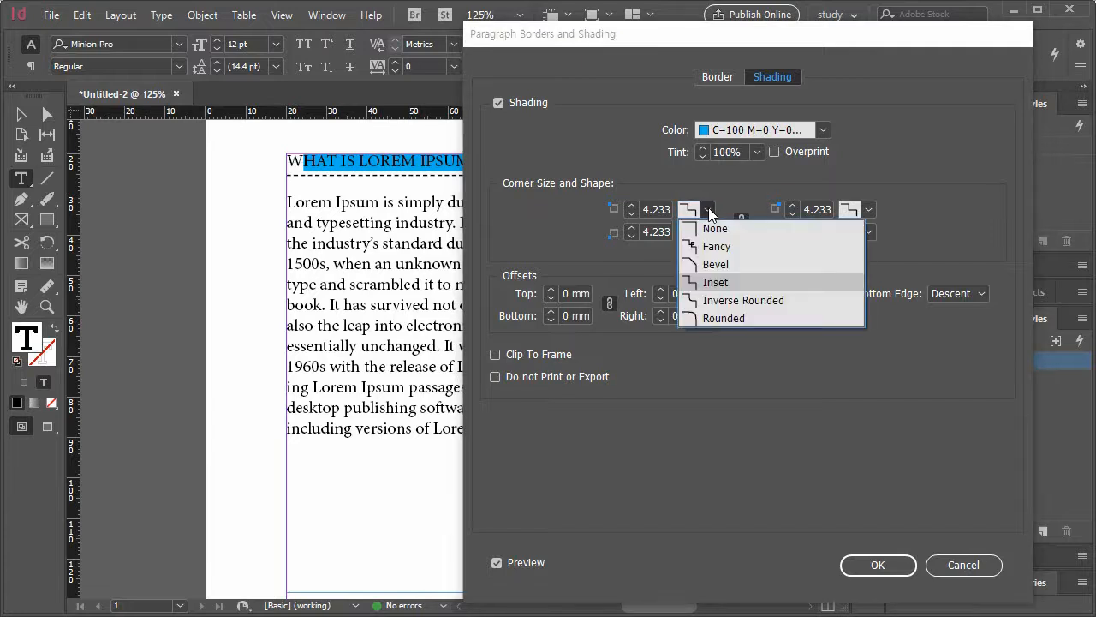
click(727, 246)
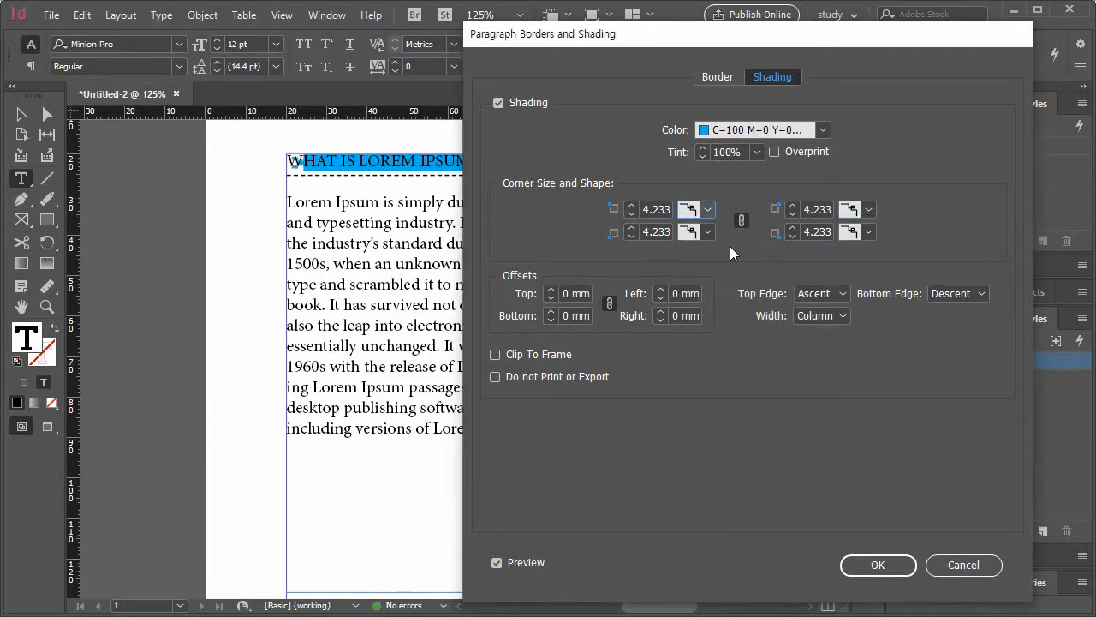
Set the heading shading's corner shape to None and apply the shading settings
click(711, 207)
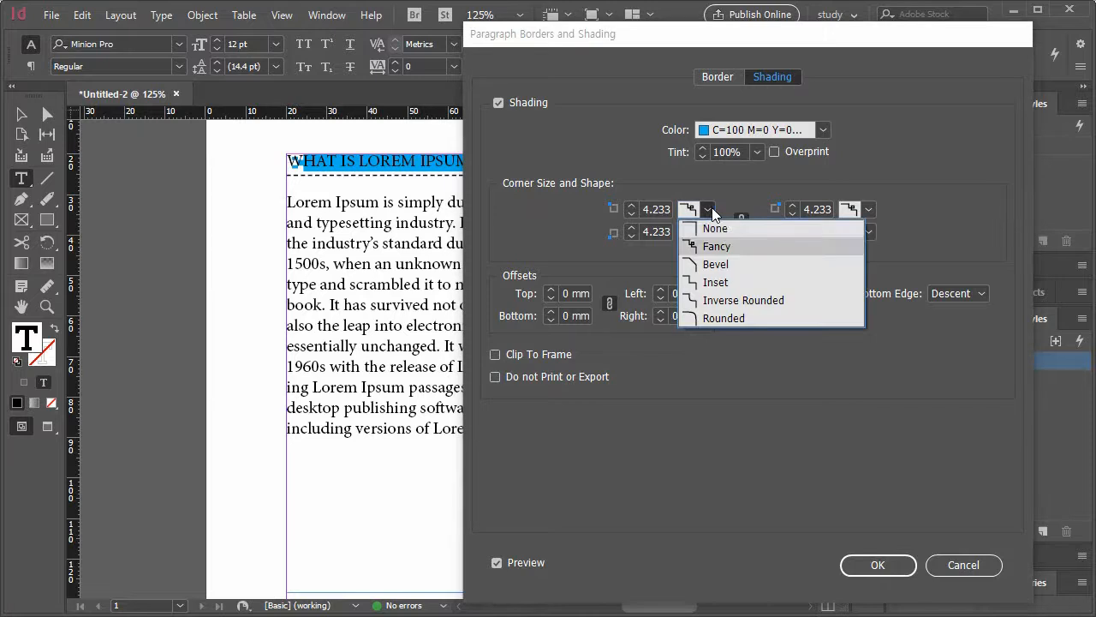
click(730, 229)
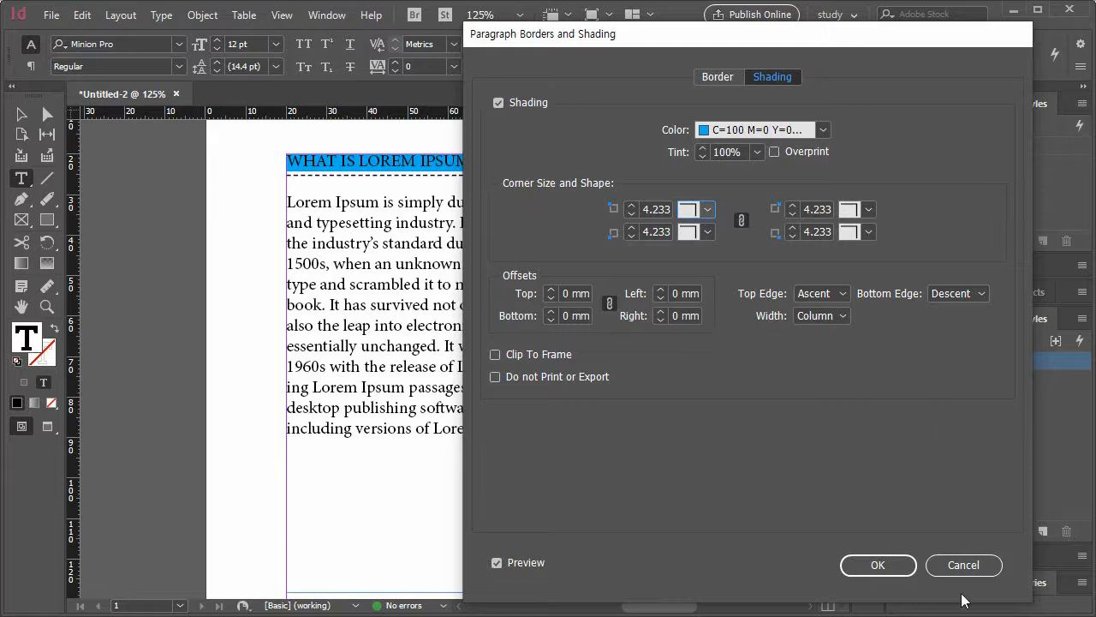
click(904, 571)
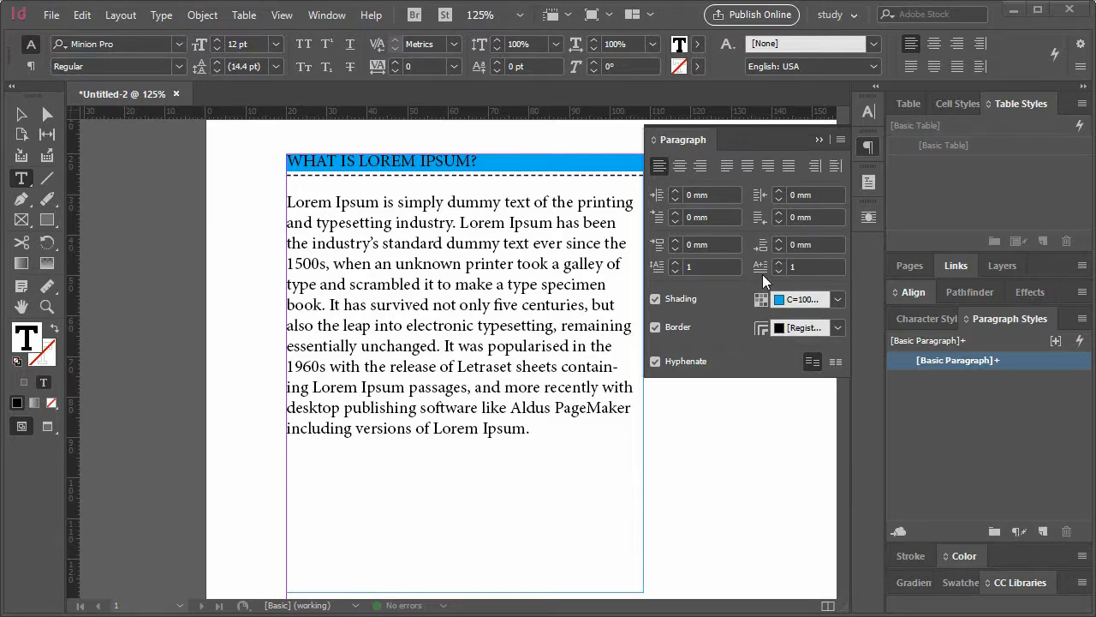
Open Bullets and Numbering for the heading, move the dialog clear of the text, and set the list type to Numbers
click(840, 139)
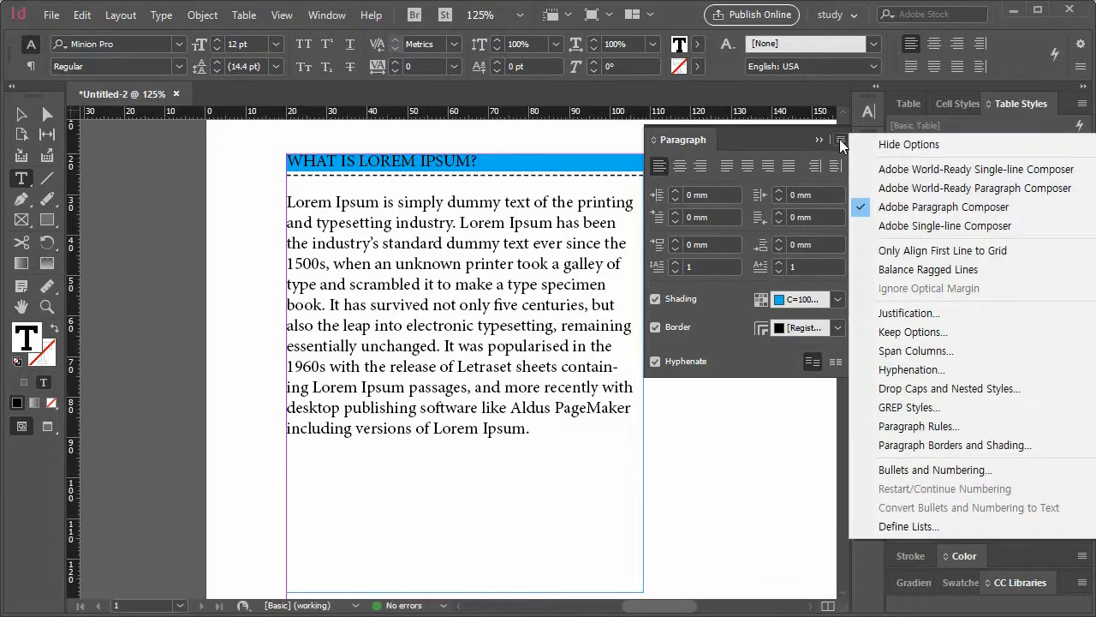
click(893, 470)
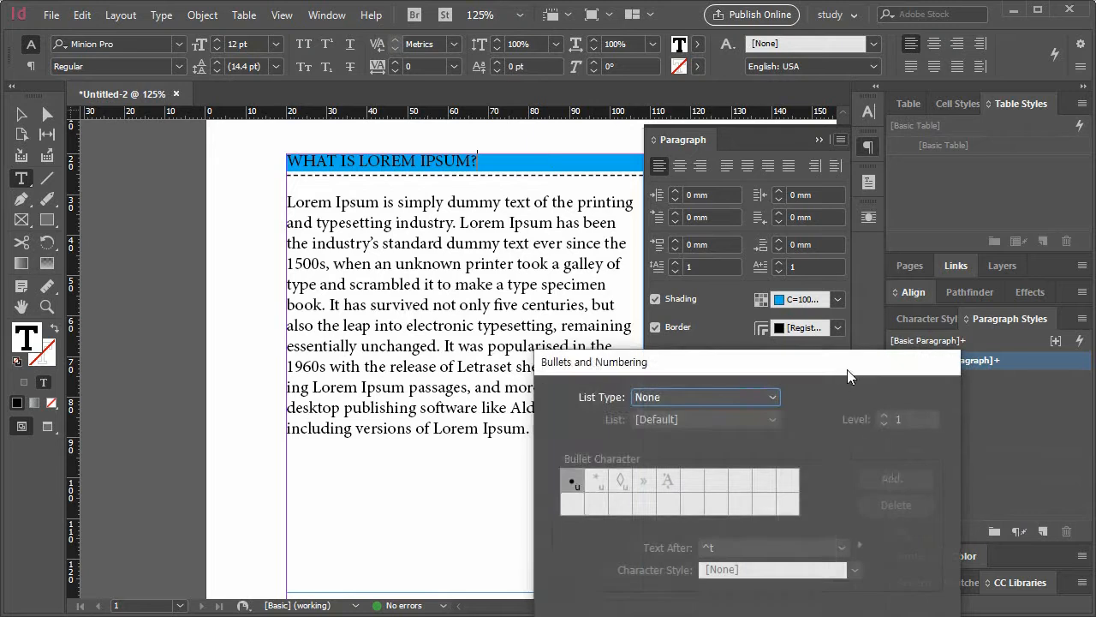
drag(882, 432, 926, 76)
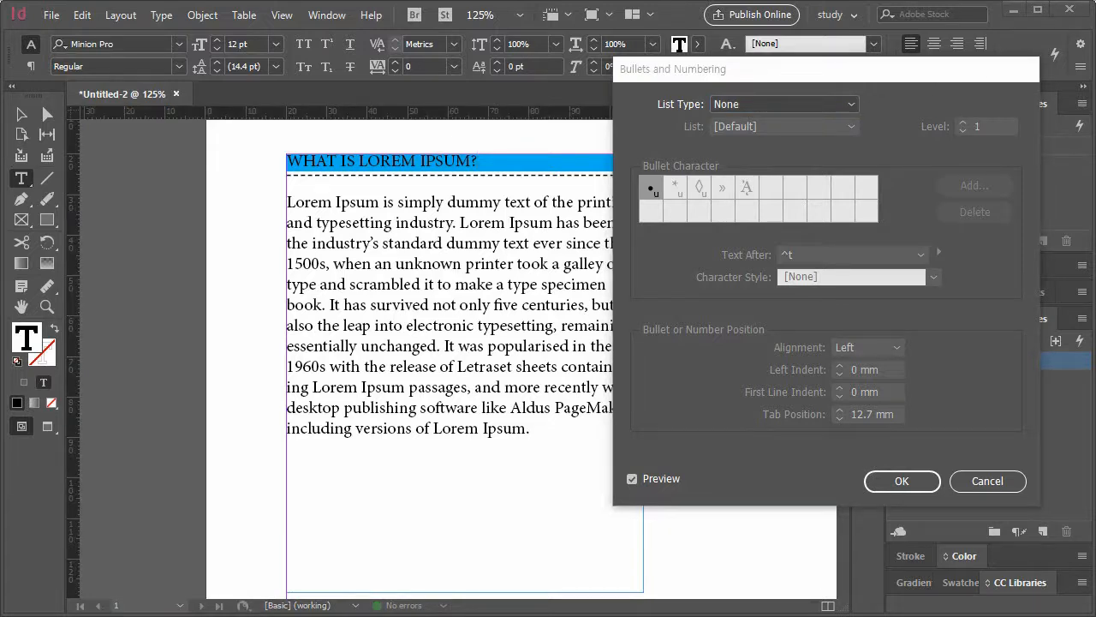
click(793, 106)
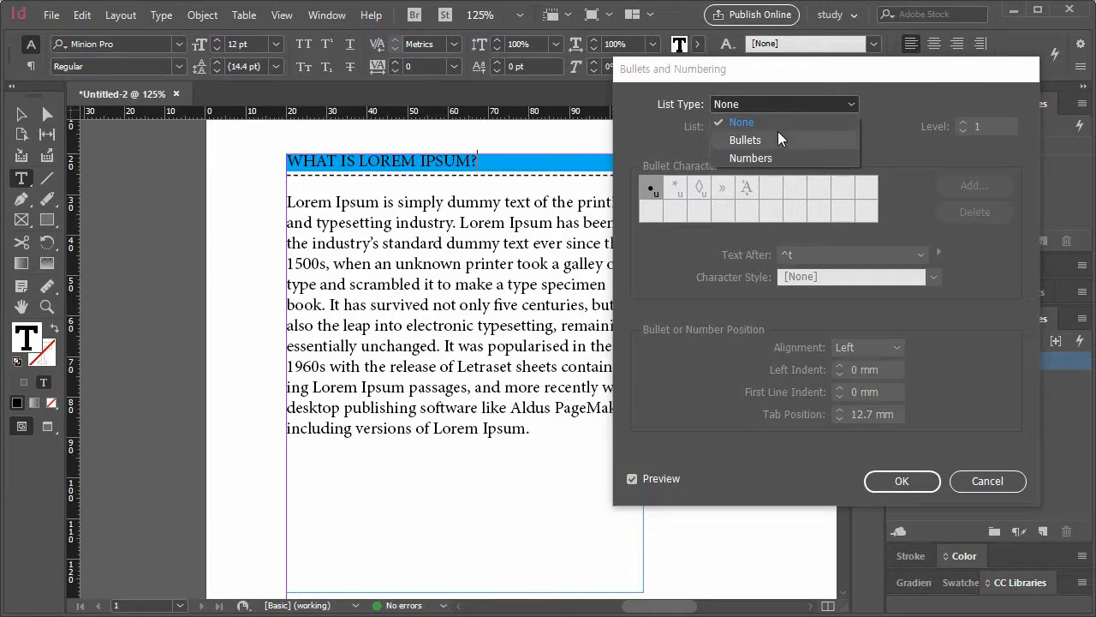
click(781, 157)
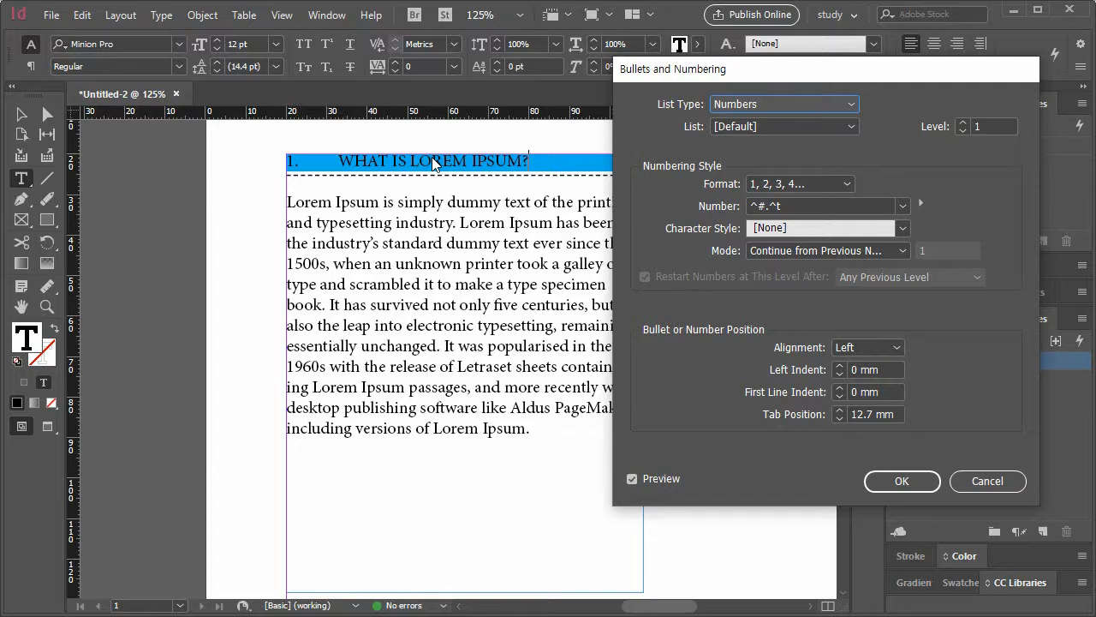
Try the Bullets list type on the heading with the asterisk and lozenge bullet characters
click(776, 105)
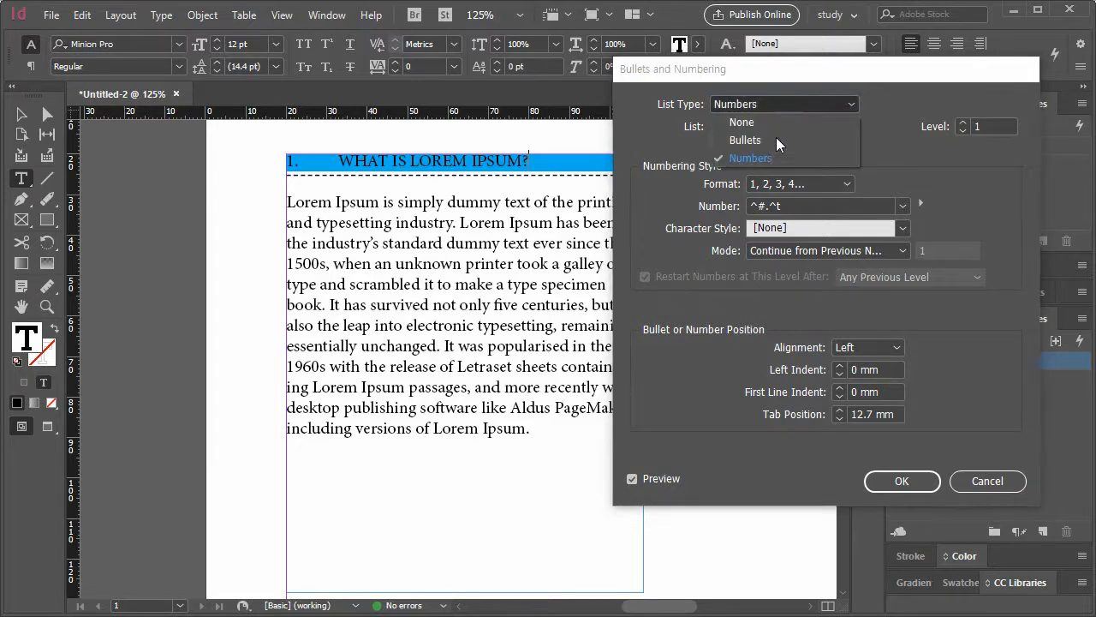
click(777, 141)
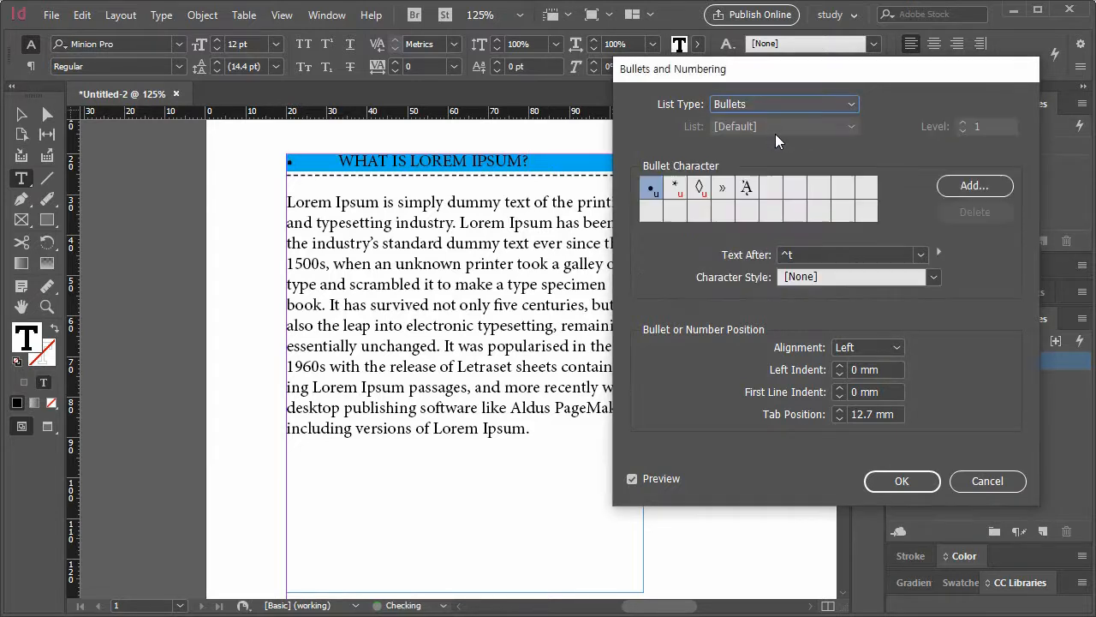
click(675, 190)
click(699, 190)
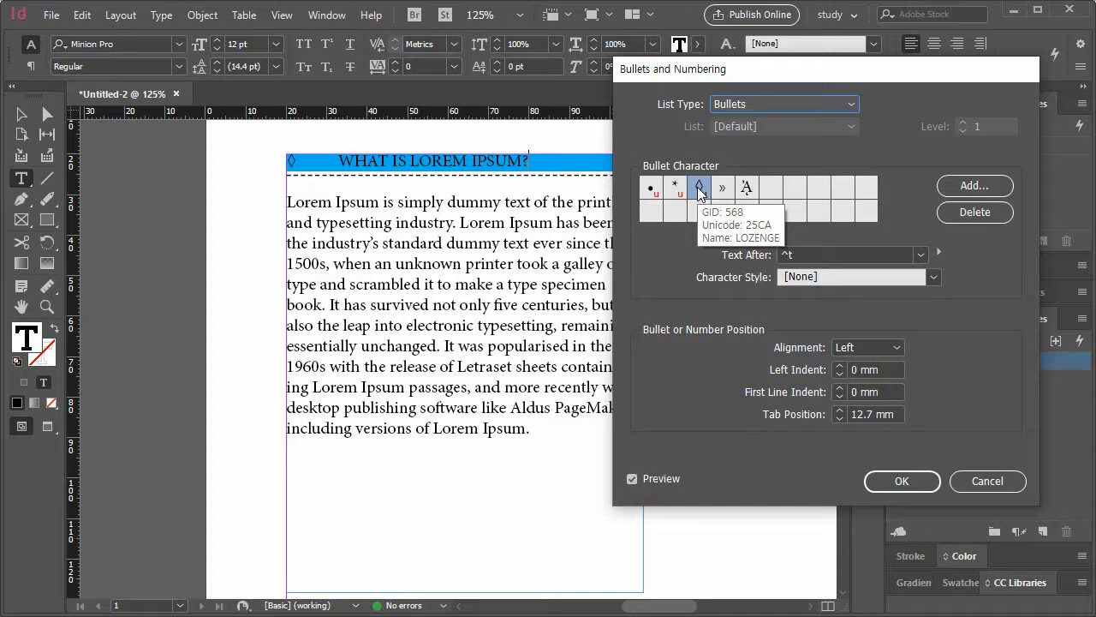
Set the heading's list type to Numbers, try the 01,02,03... format, and choose the I, II, III, IV... format
click(761, 104)
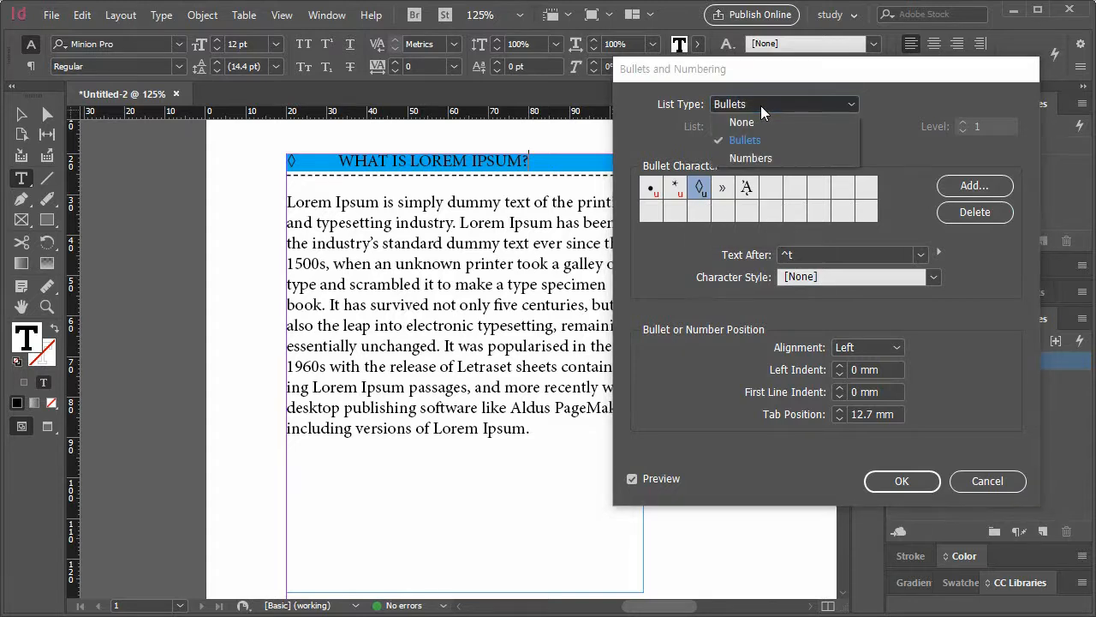
click(774, 163)
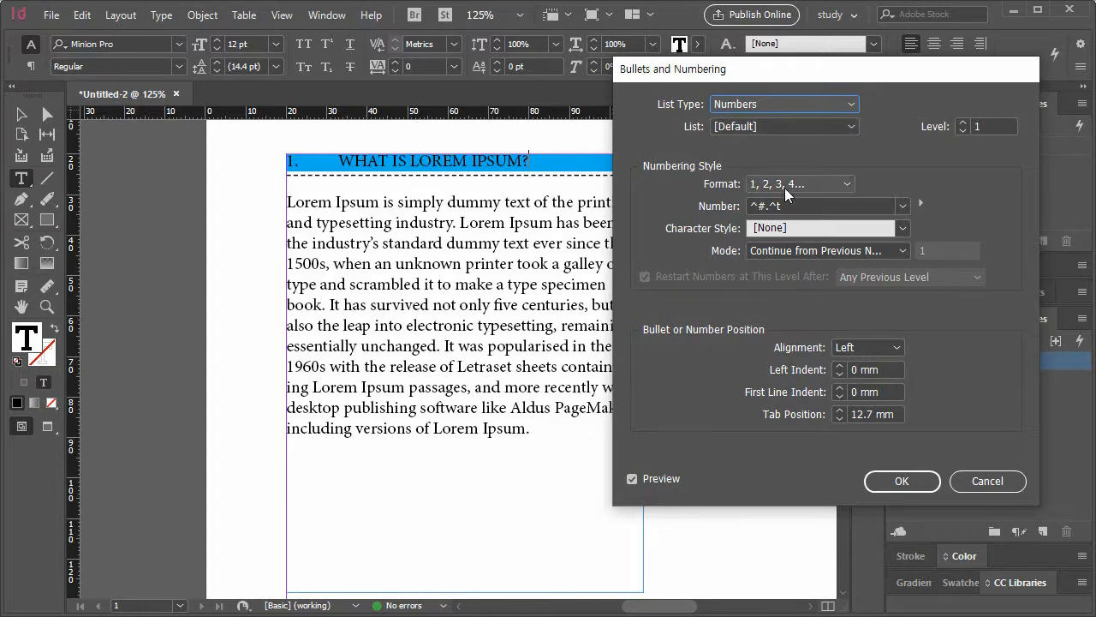
click(814, 185)
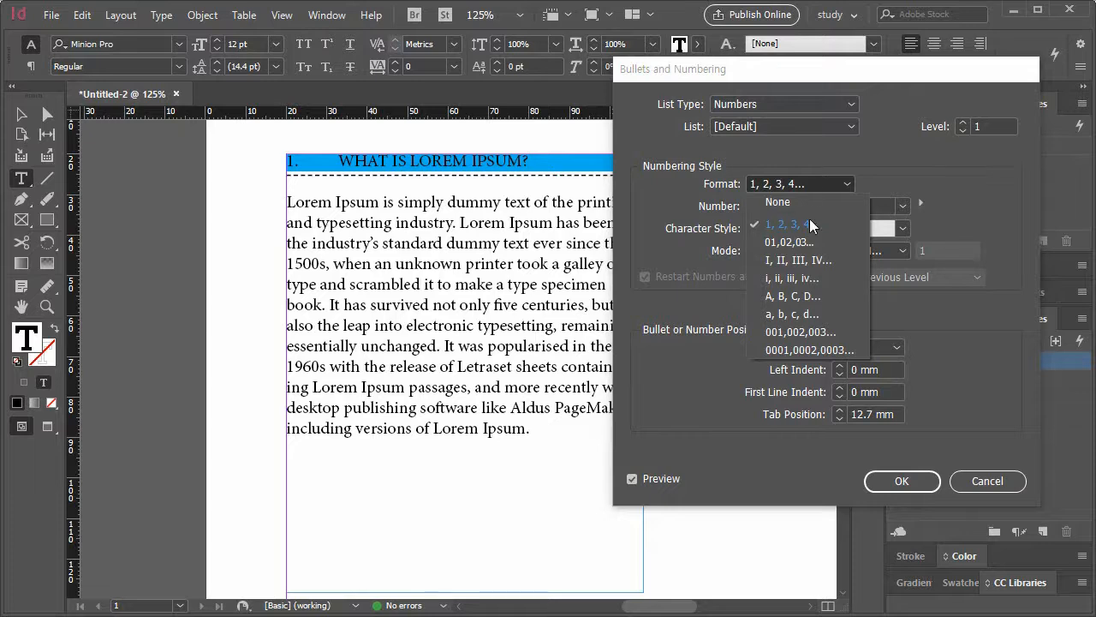
click(806, 241)
click(799, 181)
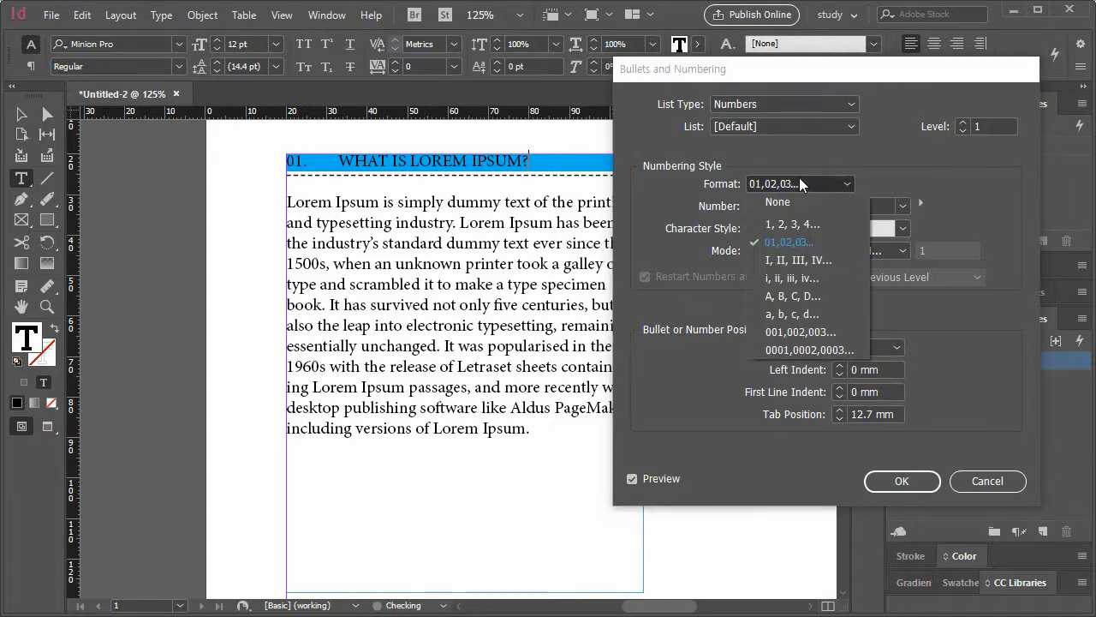
click(800, 260)
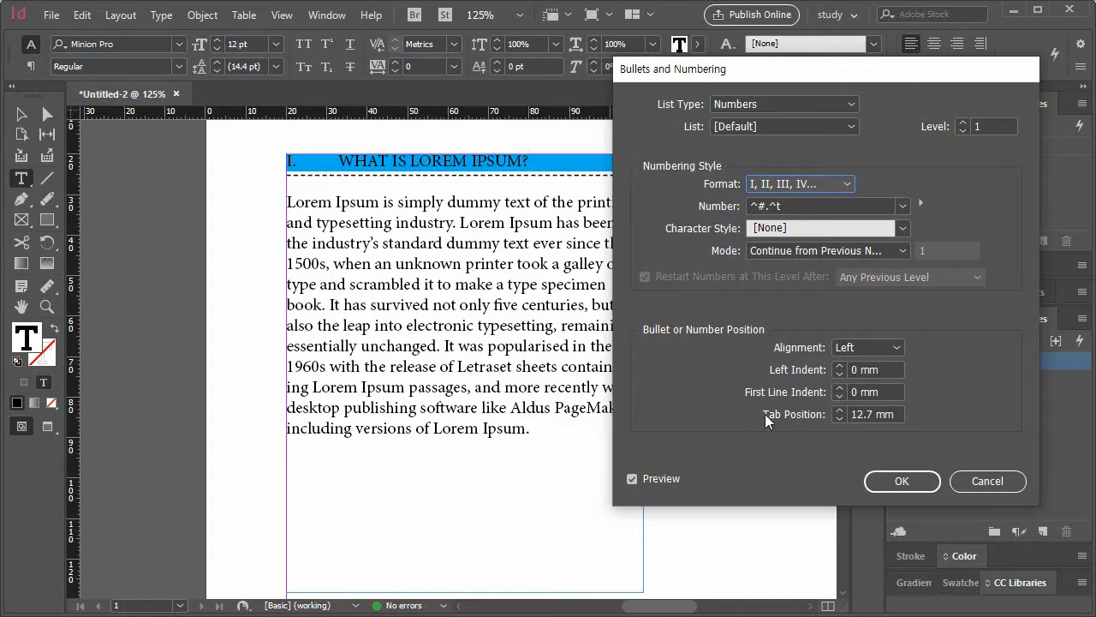
Reduce the tab position of the heading's numbering to 5 mm
click(843, 417)
click(843, 417)
click(843, 417)
click(843, 417)
click(843, 417)
click(843, 417)
click(843, 417)
click(845, 417)
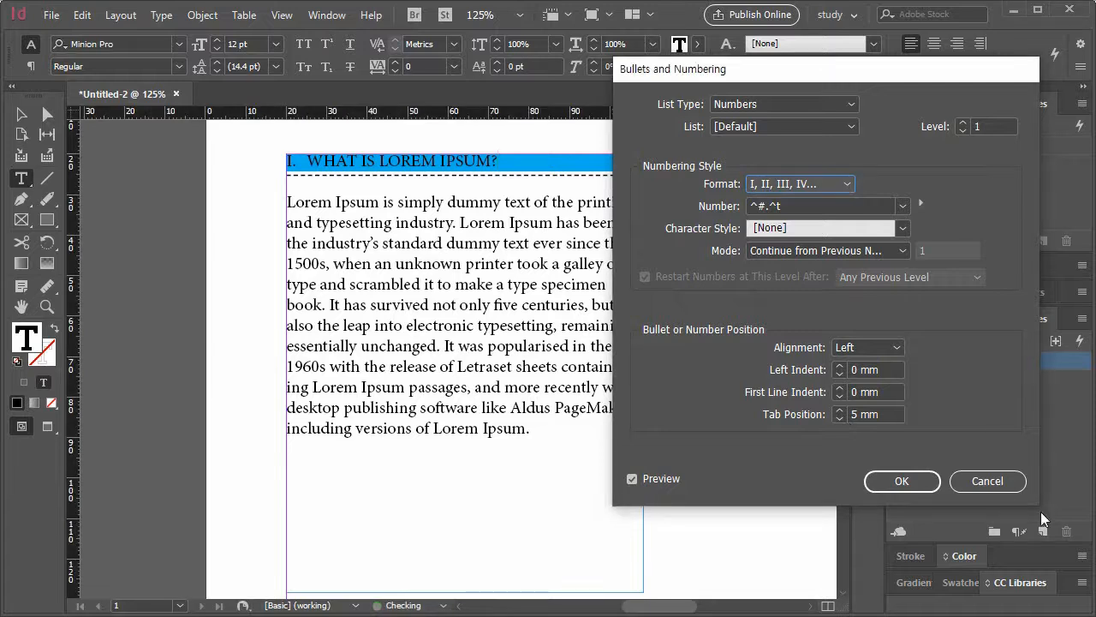
Try the Bullets list type on the heading again and discard the bullets and numbering changes
click(789, 103)
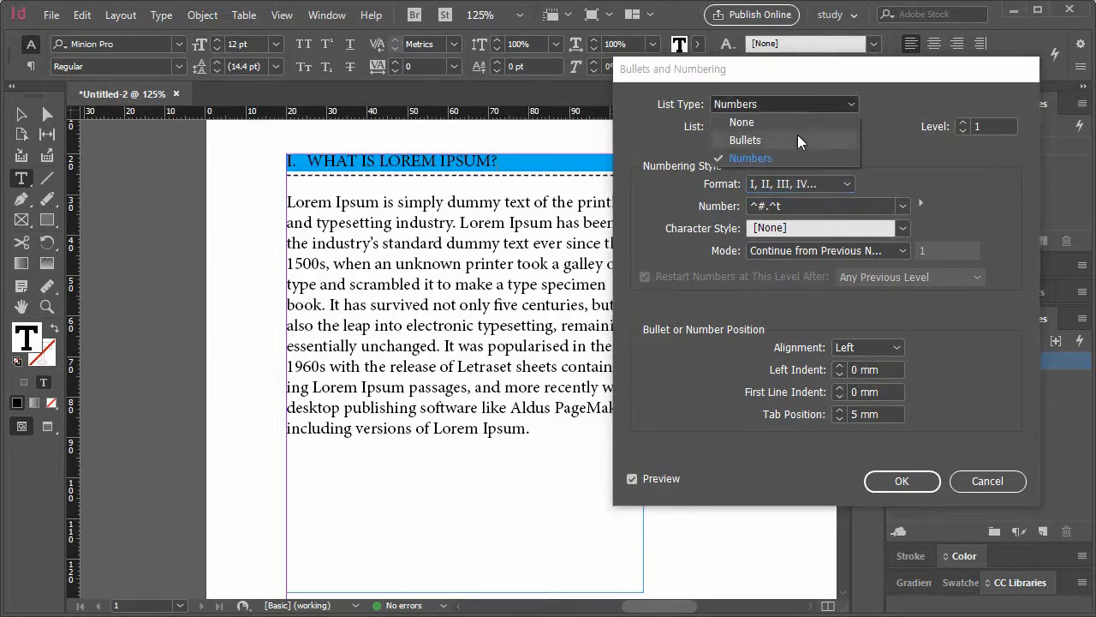
click(799, 137)
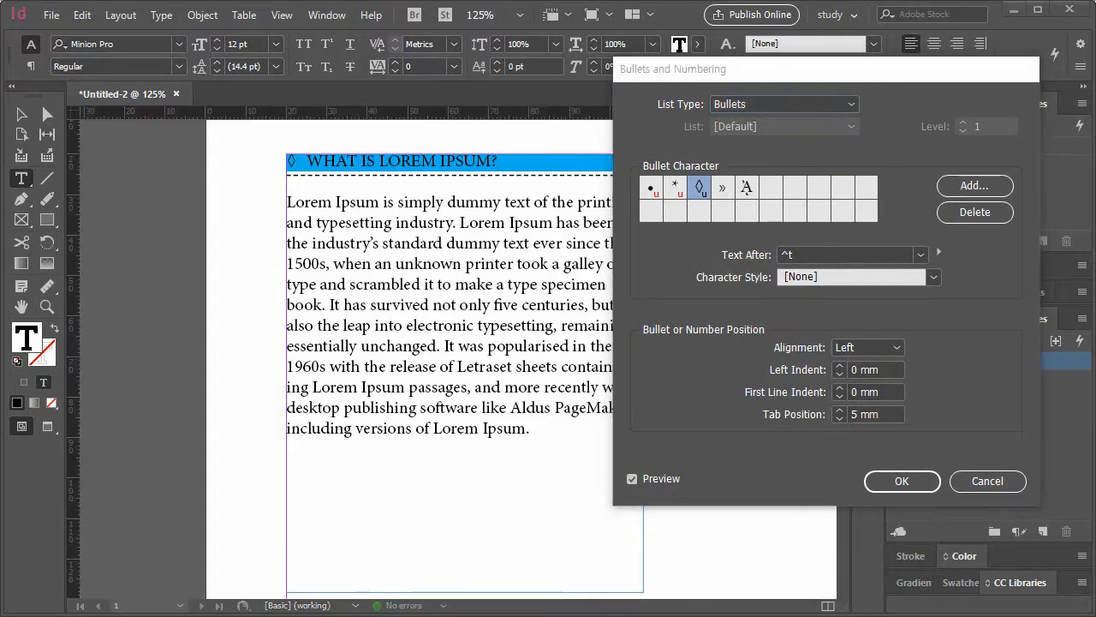
click(987, 482)
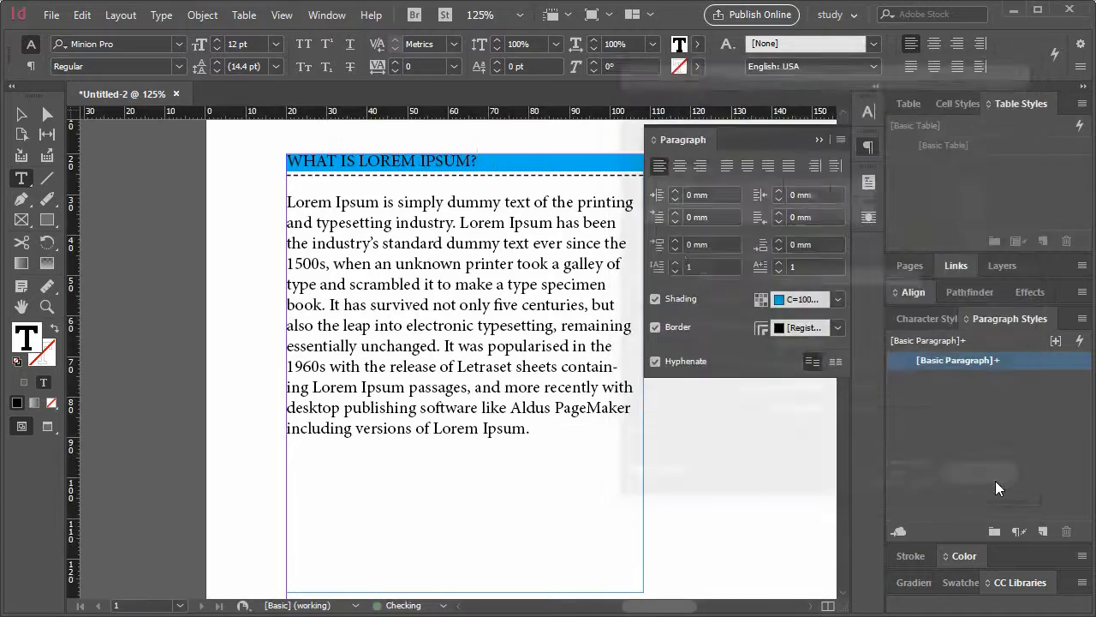
Undo the earlier shading, border and spacing changes to restore plain formatting on the heading and body text
click(820, 139)
click(561, 306)
key(ctrl+z)
key(ctrl+z)
key(ctrl+z)
key(ctrl+z)
key(ctrl+z)
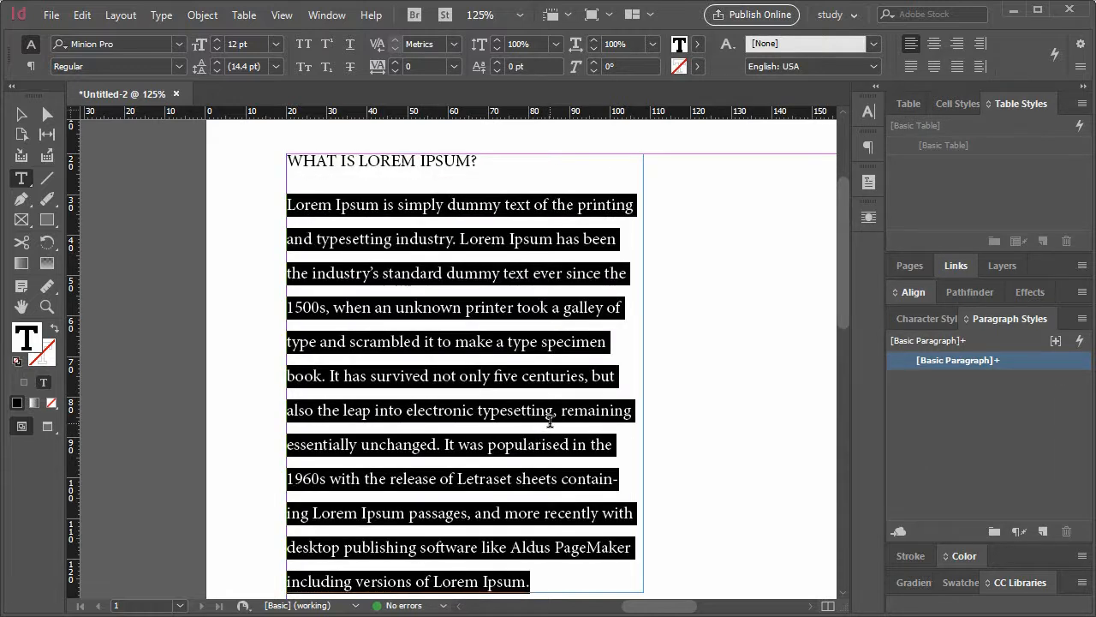
key(ctrl+z)
click(551, 422)
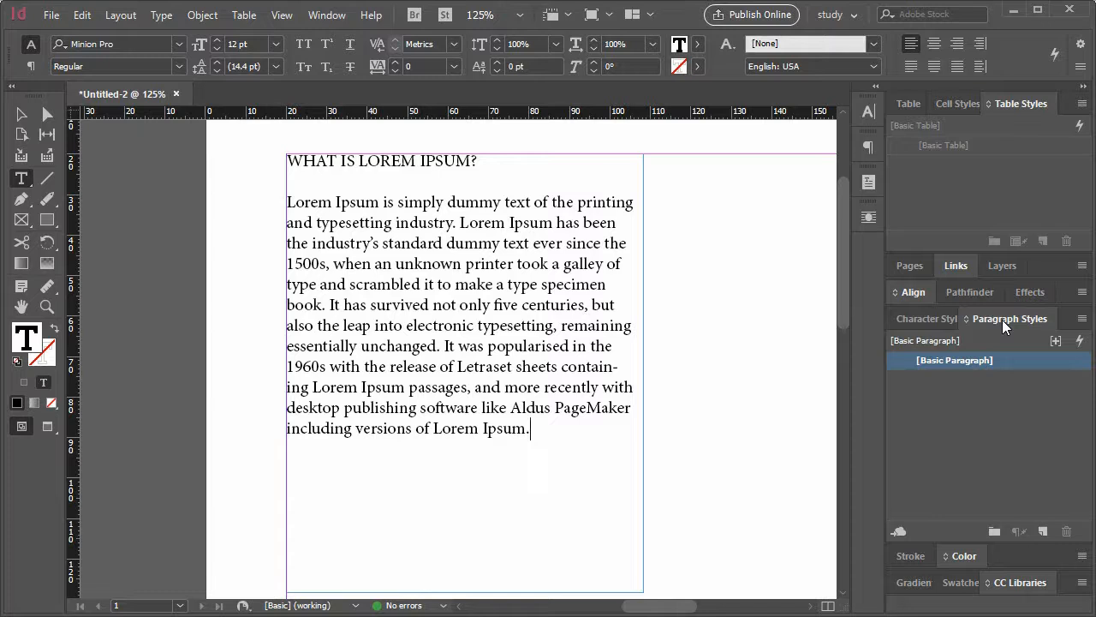
Show the character styles and set the WHAT IS LOREM IPSUM? heading's font size to 30 pt
click(915, 318)
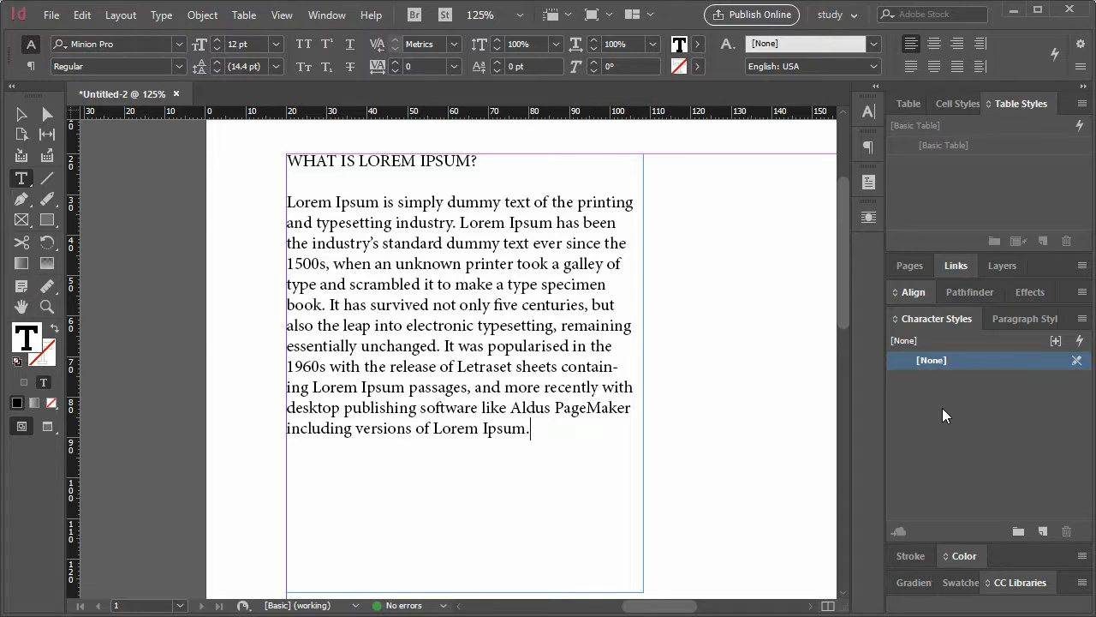
drag(480, 163, 266, 162)
click(275, 43)
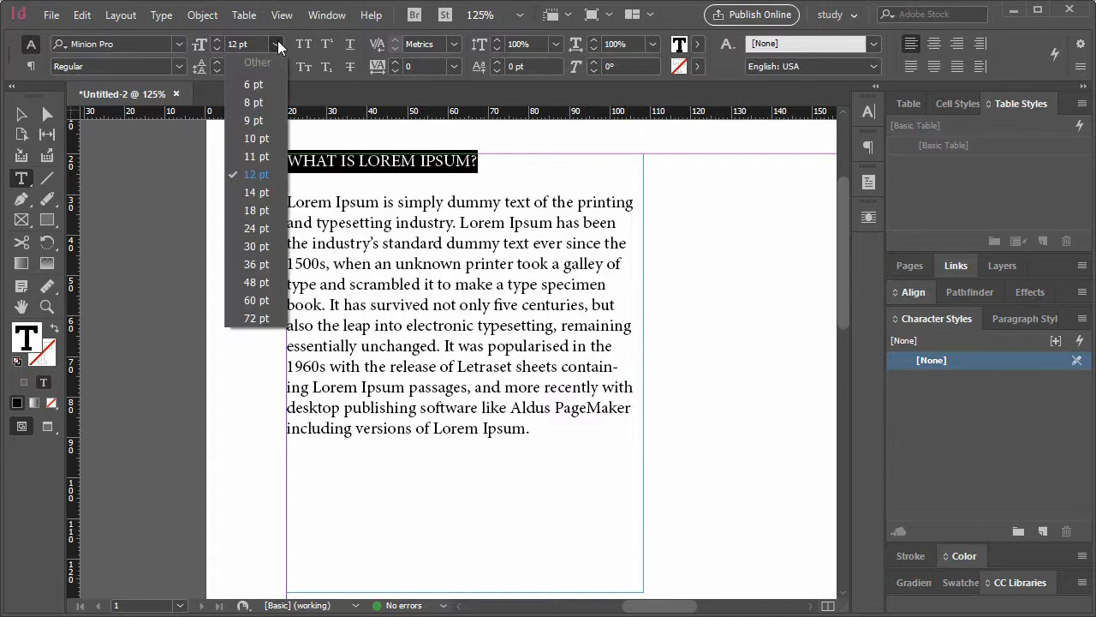
click(257, 246)
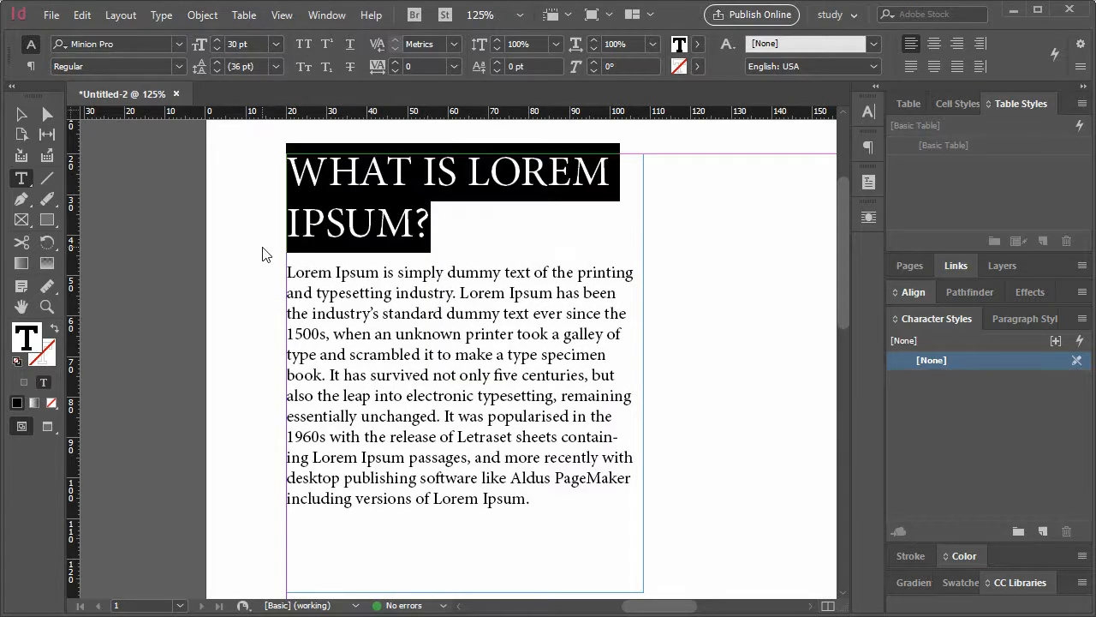
Widen the text frame to 170 mm and view the page at 100%
click(21, 113)
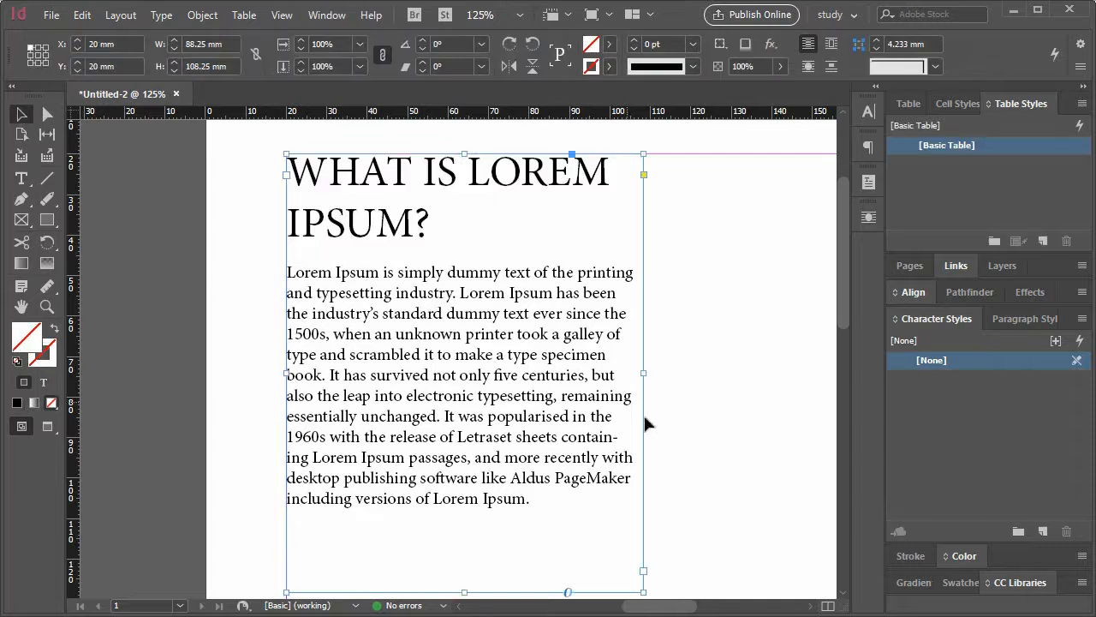
drag(643, 370, 142, 386)
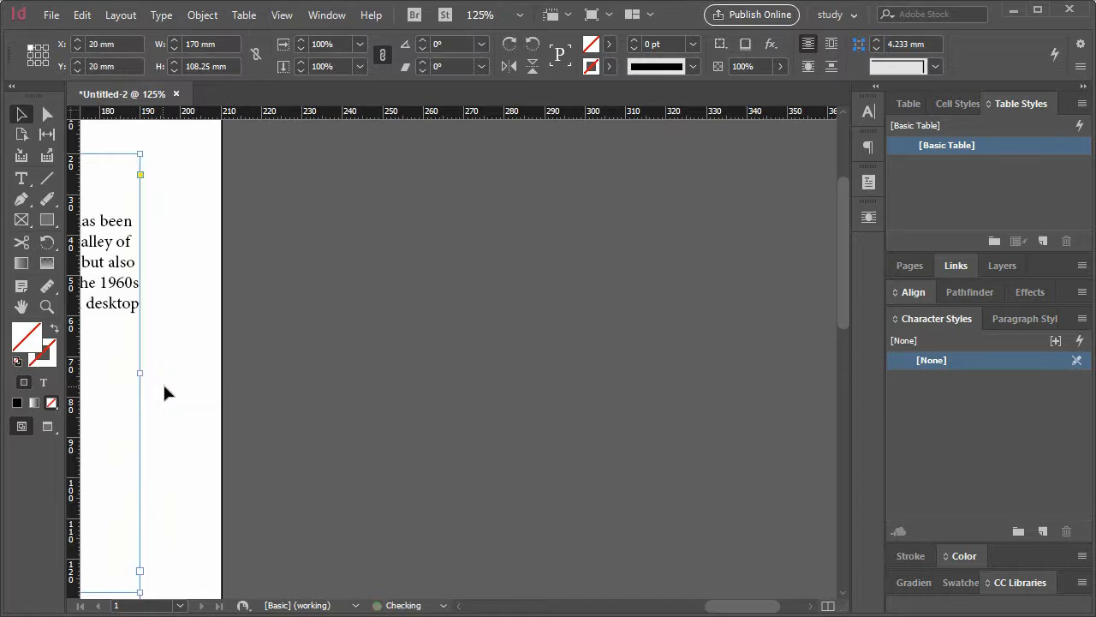
key(ctrl+1)
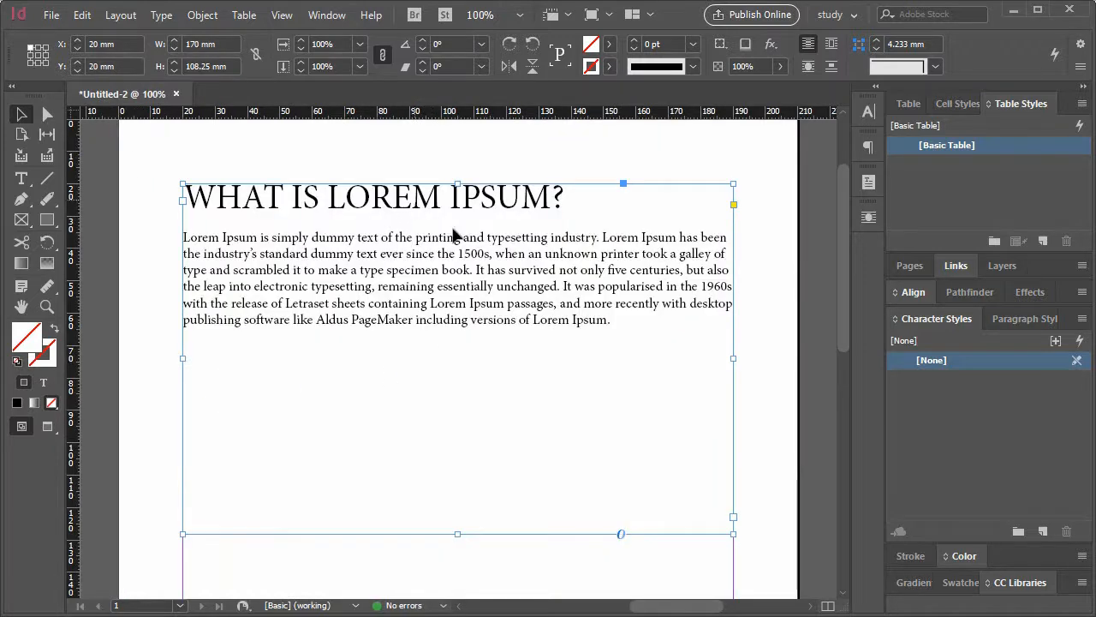
Apply the C=100 M=0 Y=0 K=0 swatch to the heading text
double_click(563, 202)
drag(565, 202, 166, 197)
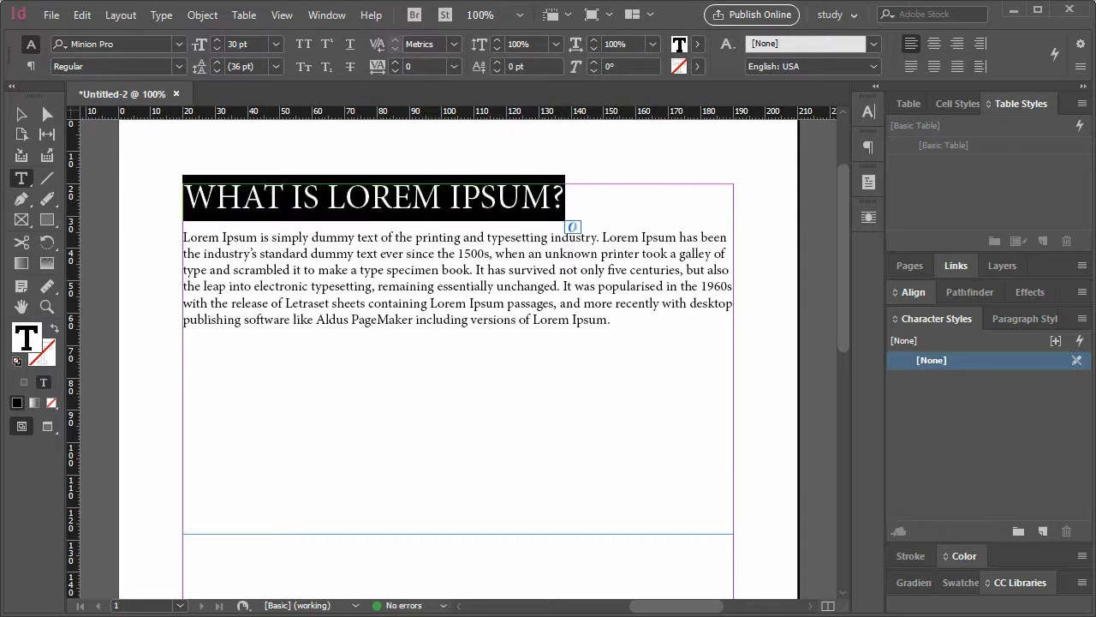
click(907, 557)
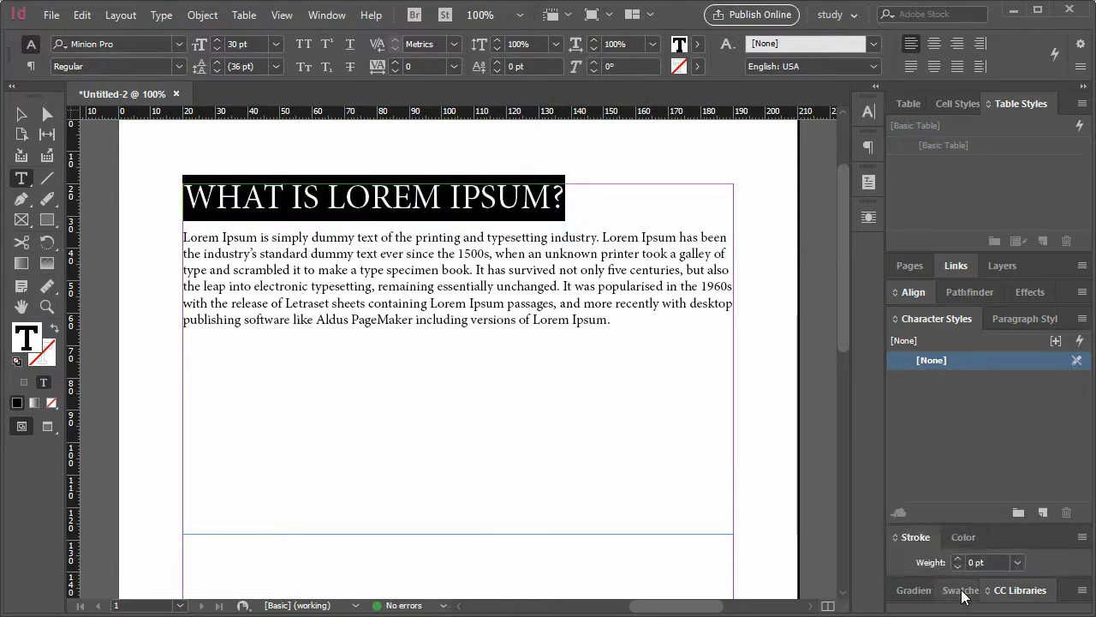
click(960, 590)
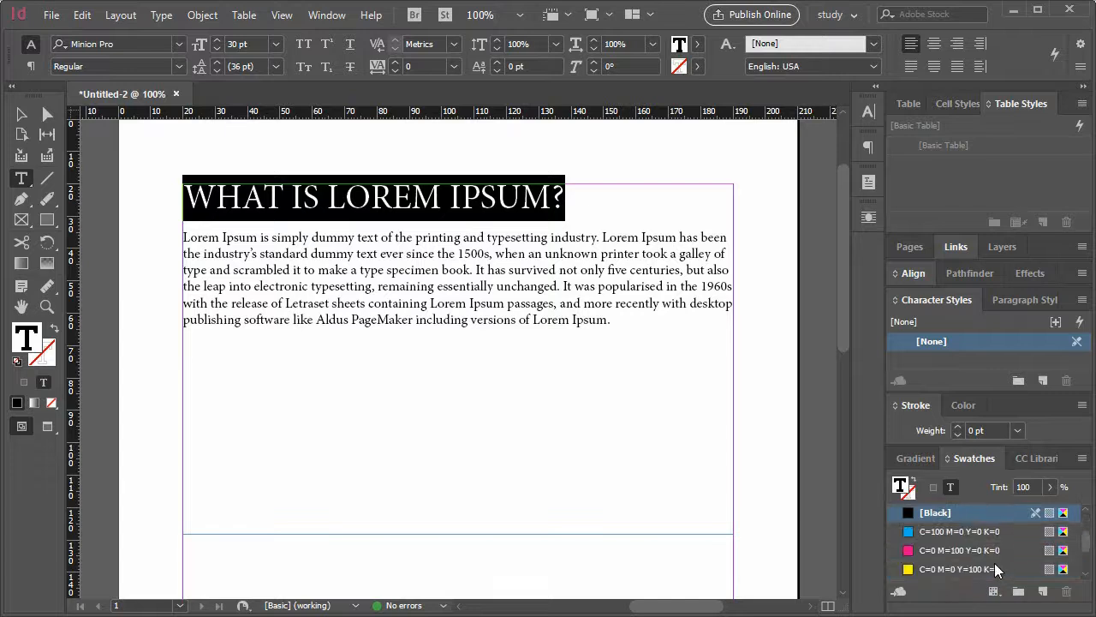
scroll(980, 570, down, 1)
click(959, 514)
scroll(957, 510, down, 2)
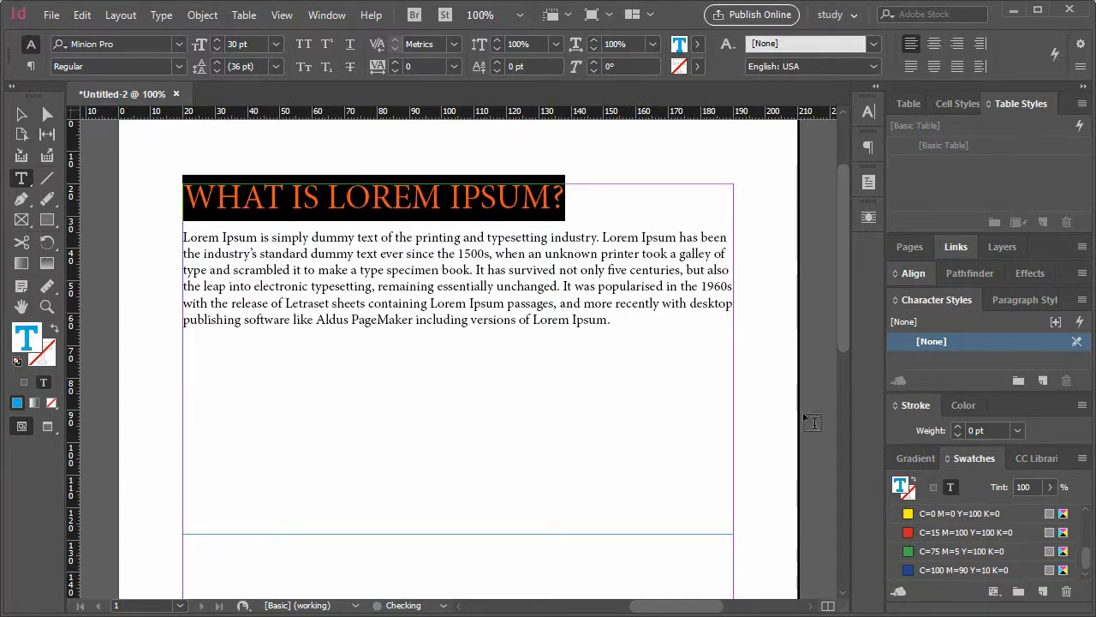
click(421, 220)
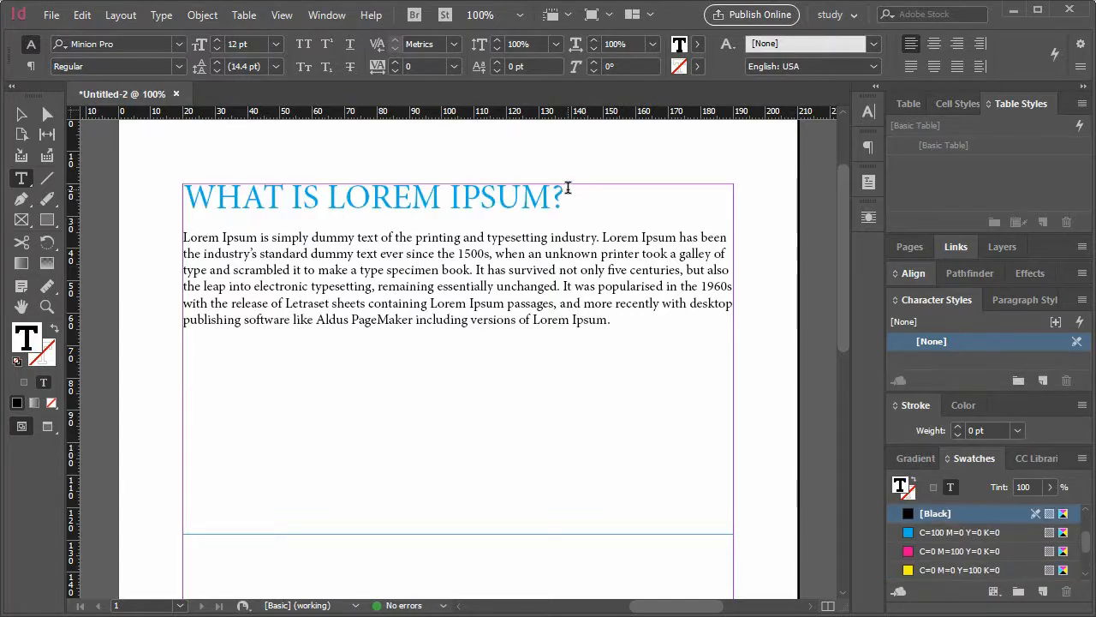
Try the [Black] swatch on the heading text, then reapply the cyan C=100 M=0 Y=0 K=0 swatch
drag(567, 188, 146, 186)
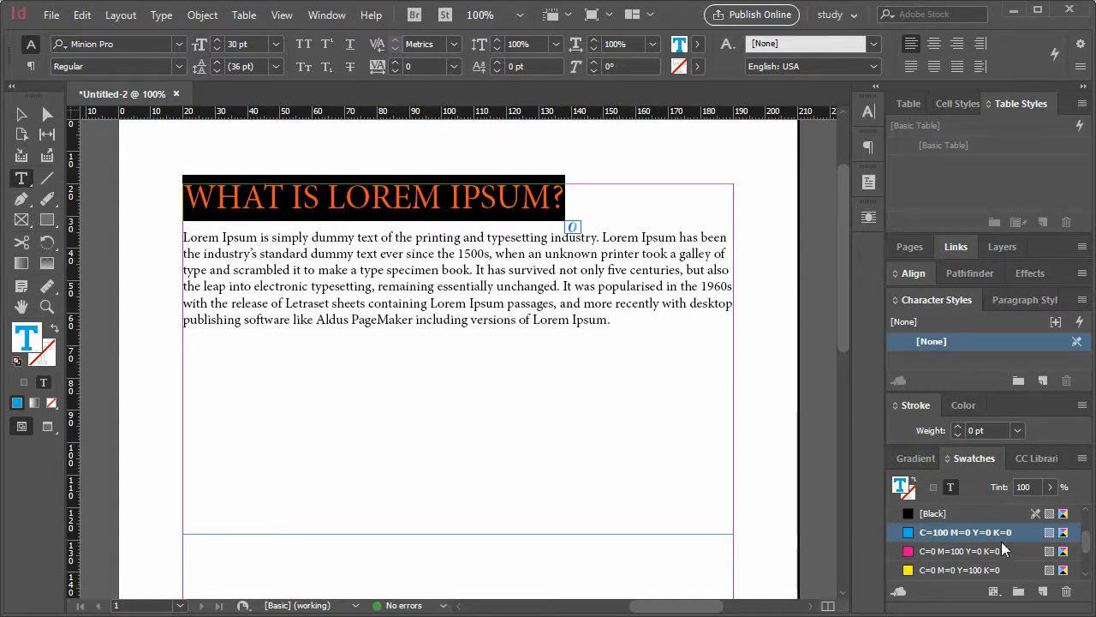
click(986, 513)
drag(566, 197, 183, 192)
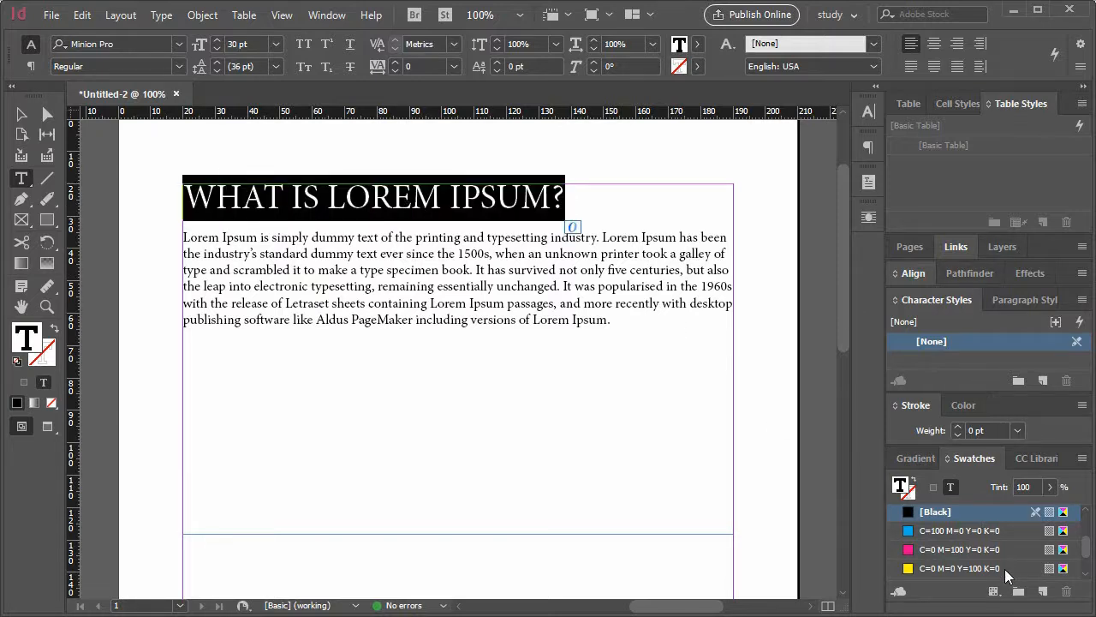
scroll(1004, 569, up, 1)
click(990, 550)
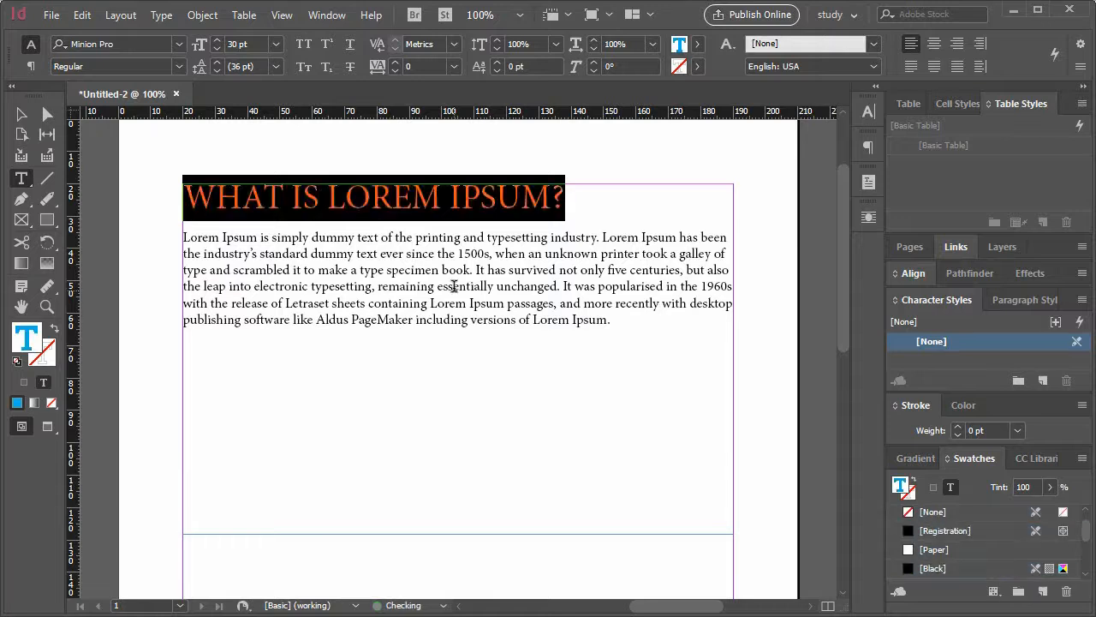
click(453, 286)
With the heading selected, dock the Character Styles panel among the collapsed panel icons and open it there
drag(575, 193, 178, 199)
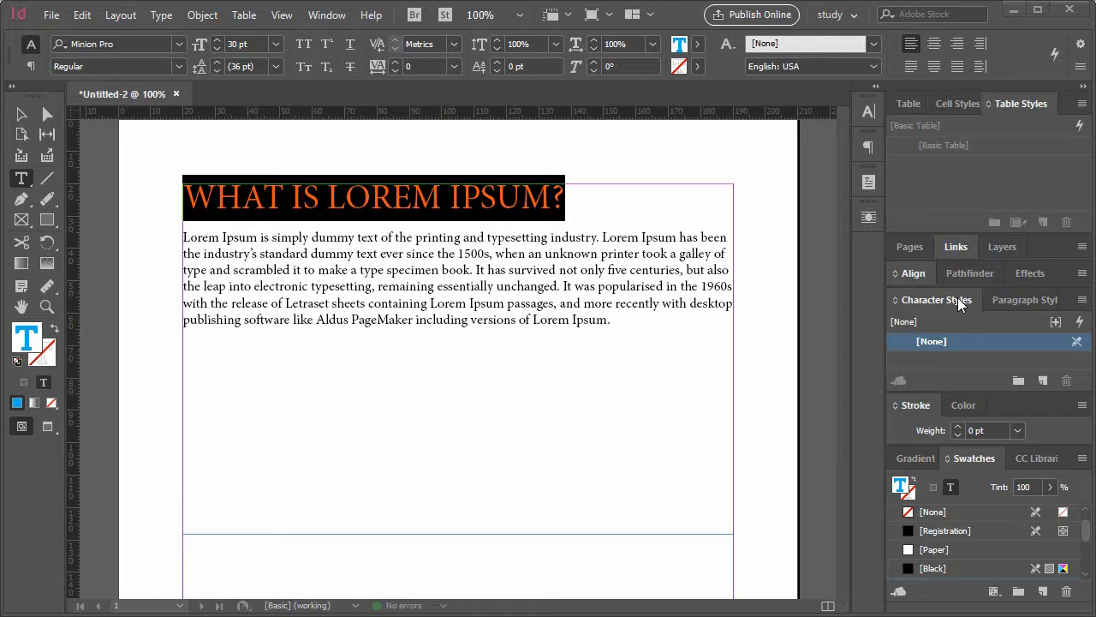
click(912, 275)
click(936, 531)
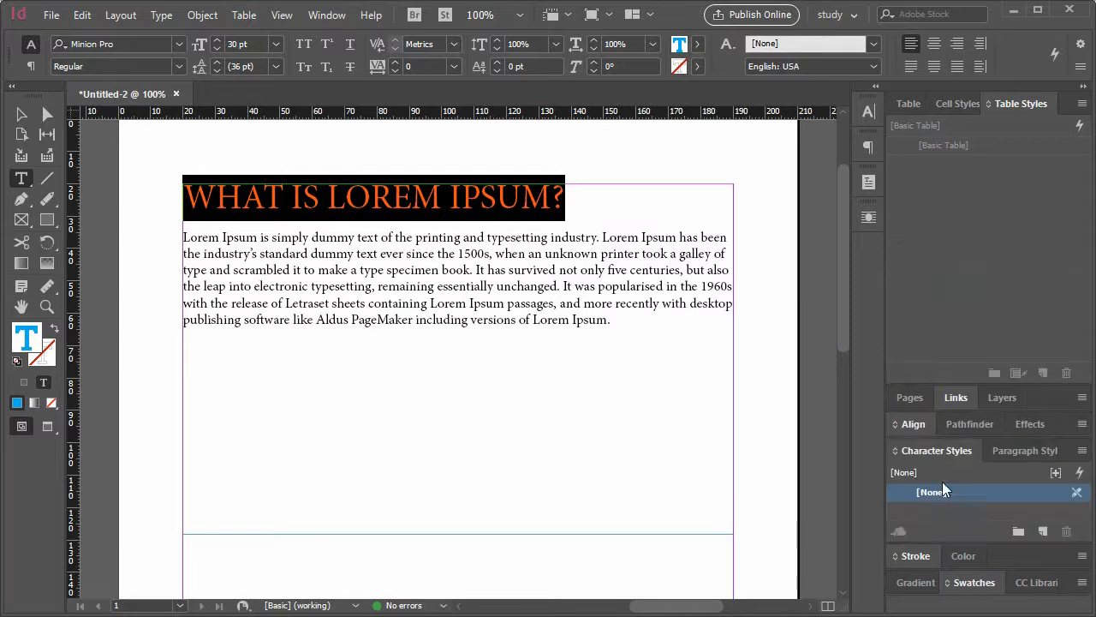
drag(927, 452, 871, 248)
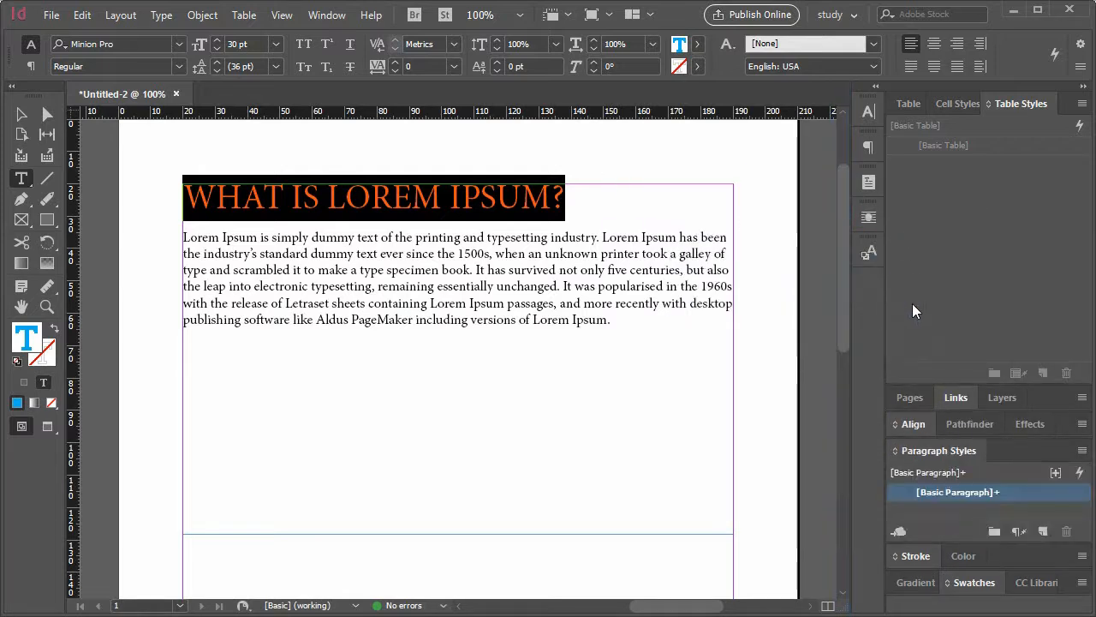
click(867, 253)
Create a character style named title style from the selected heading, reviewing its basic character formats and character color
click(840, 246)
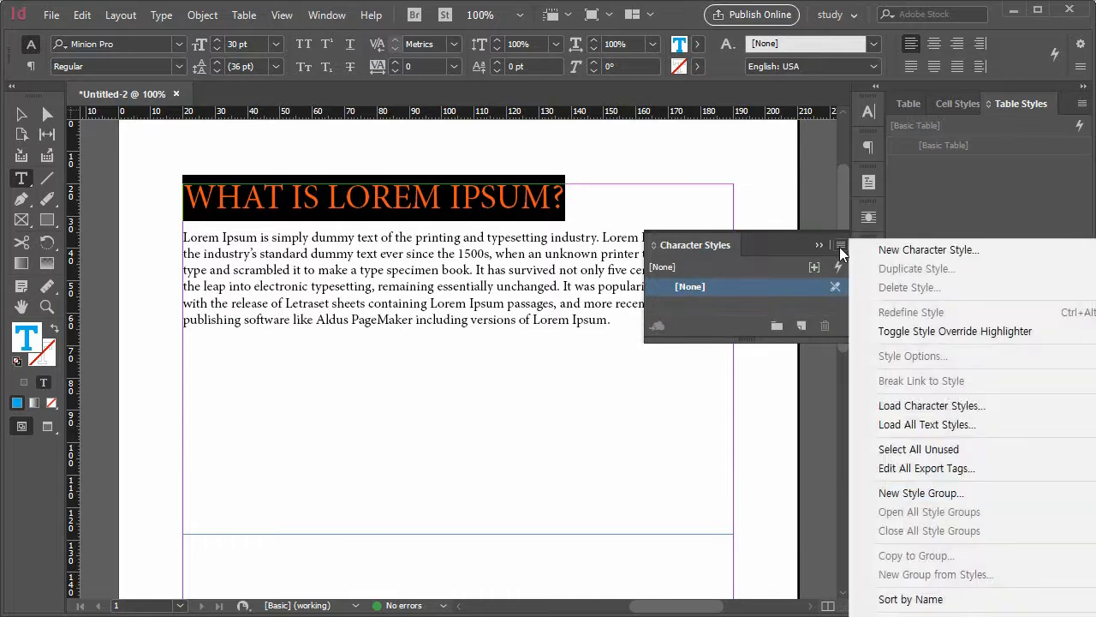
click(970, 249)
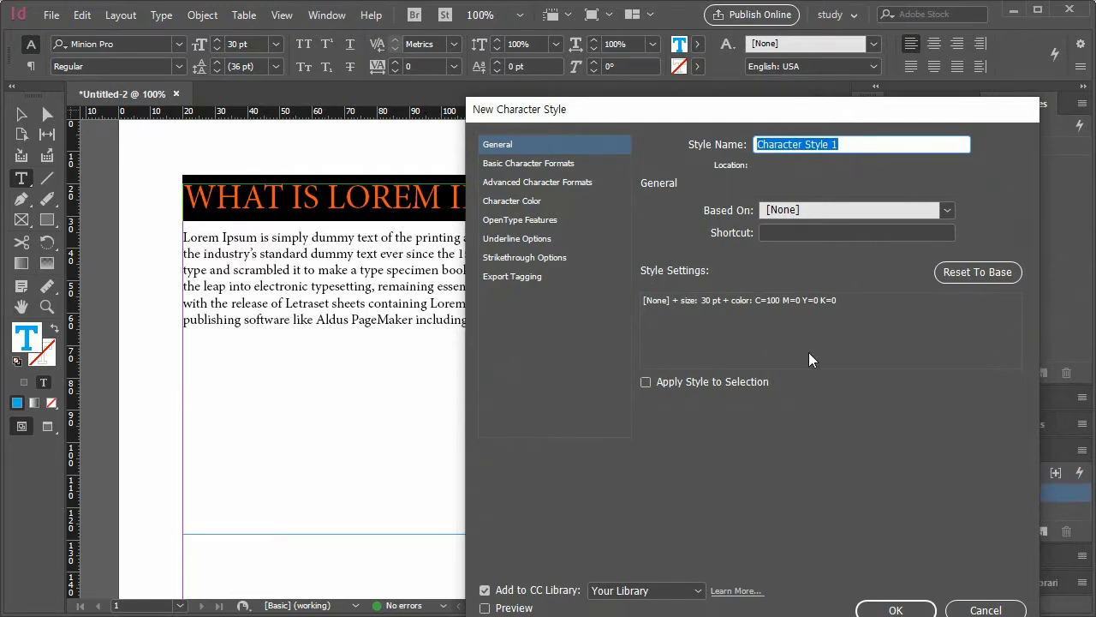
click(597, 163)
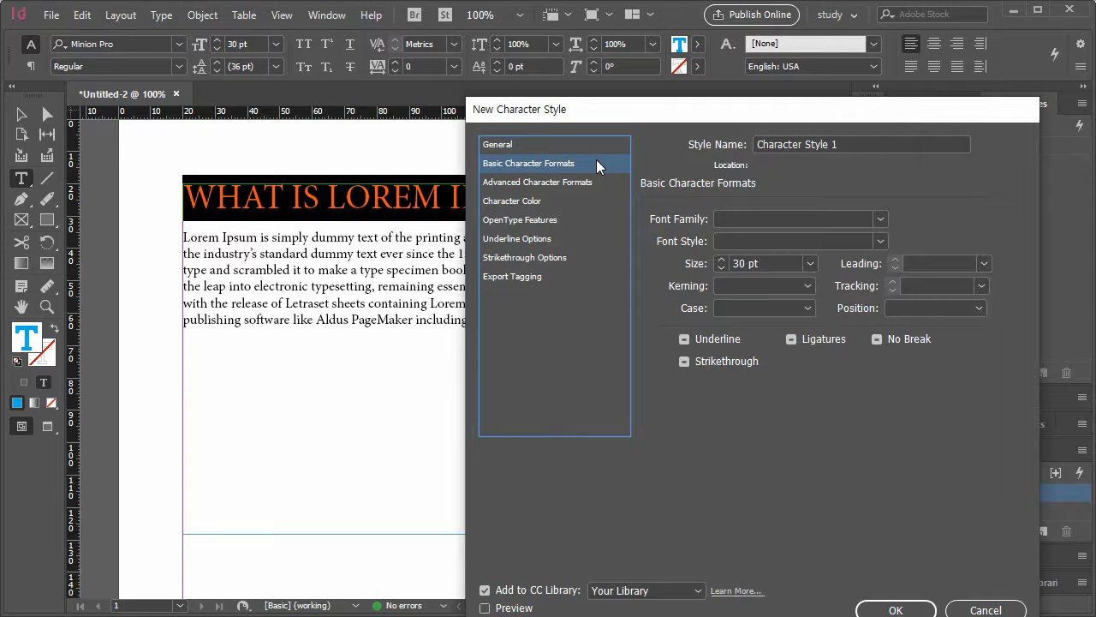
click(590, 203)
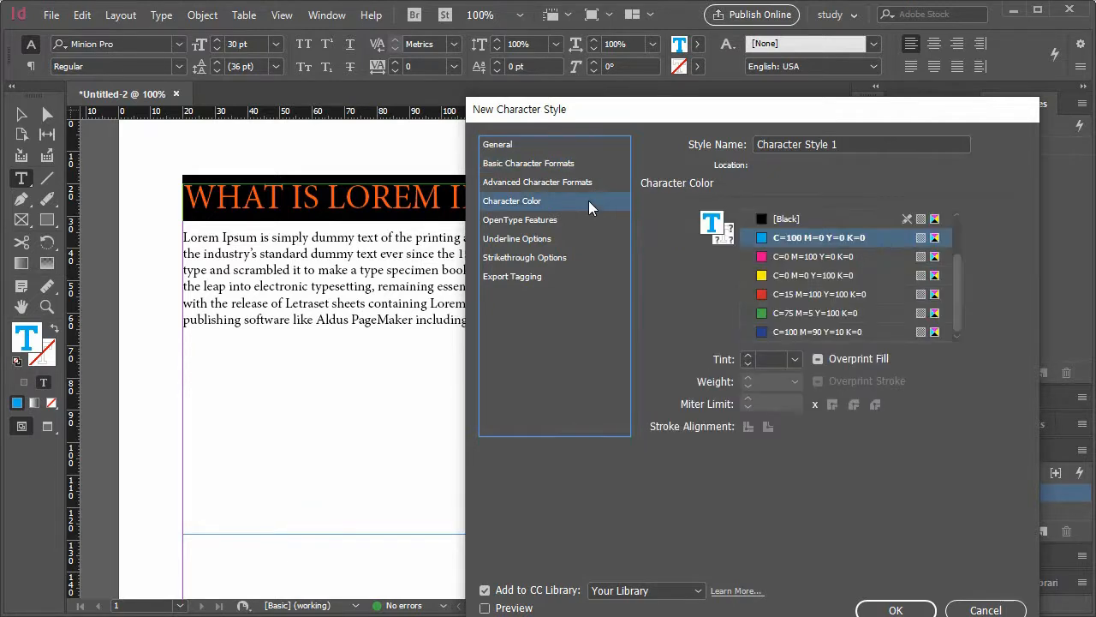
click(563, 146)
drag(876, 144, 739, 149)
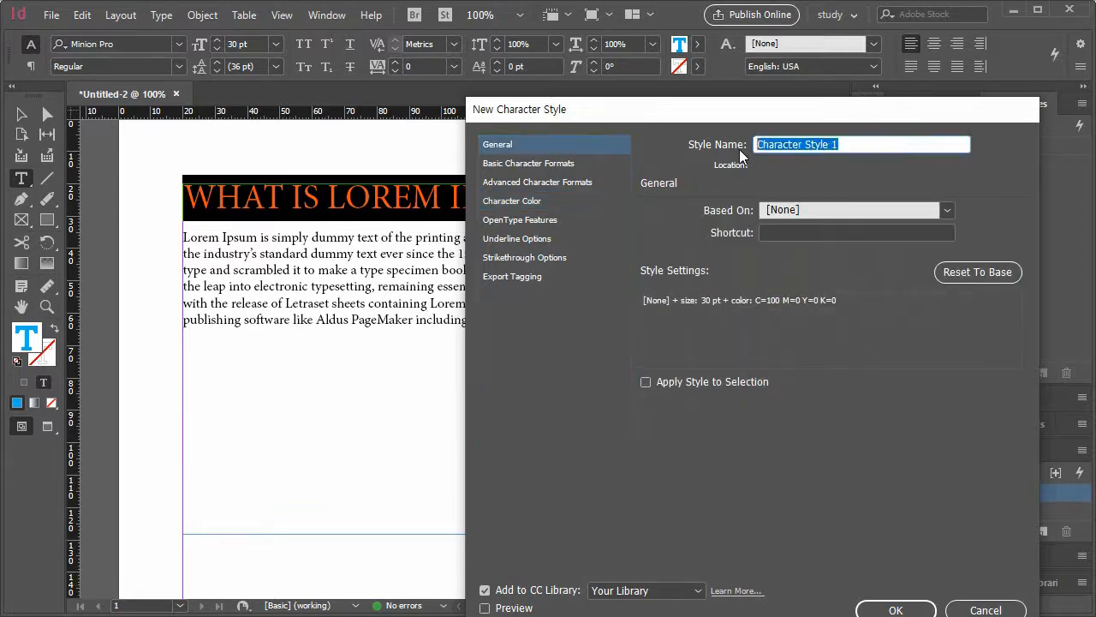
text(title style)
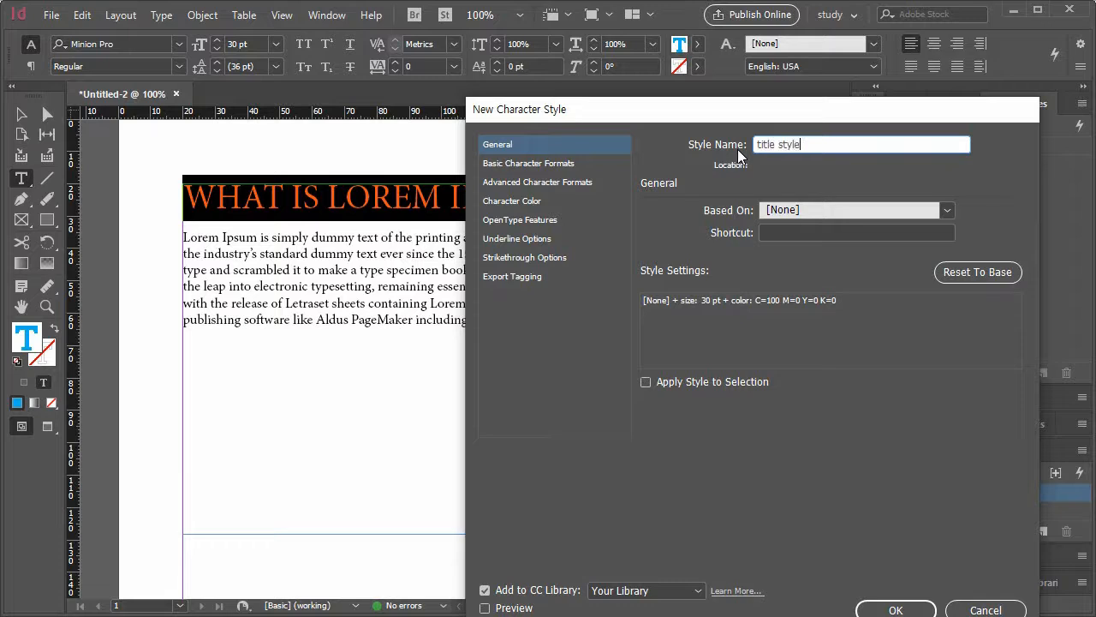
click(892, 608)
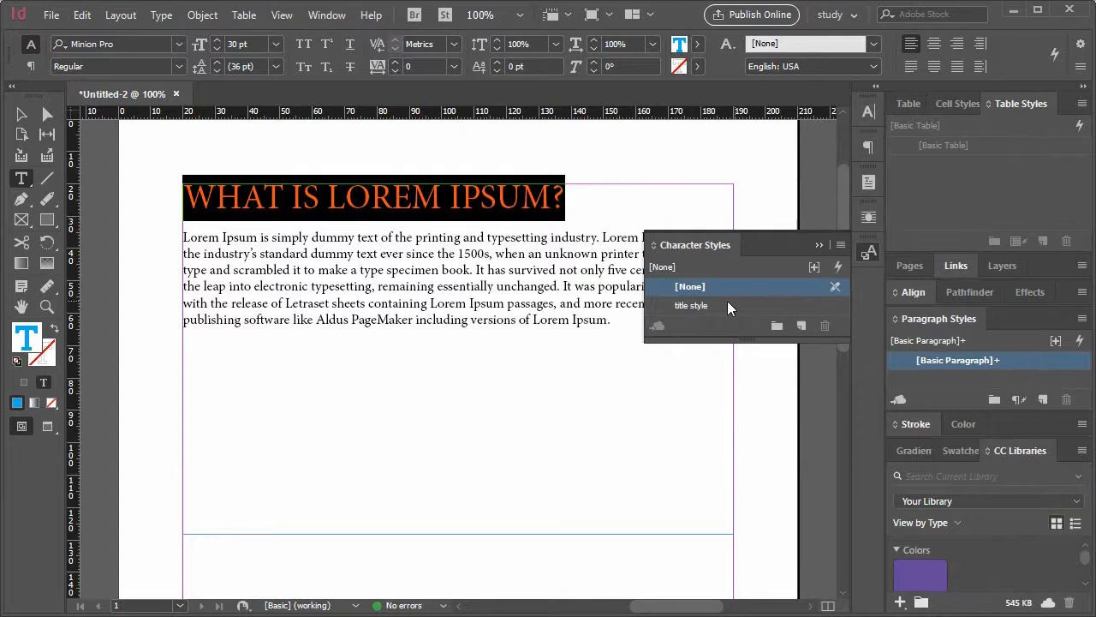
Undo and redo the creation of the title style character style
click(495, 279)
key(ctrl+z)
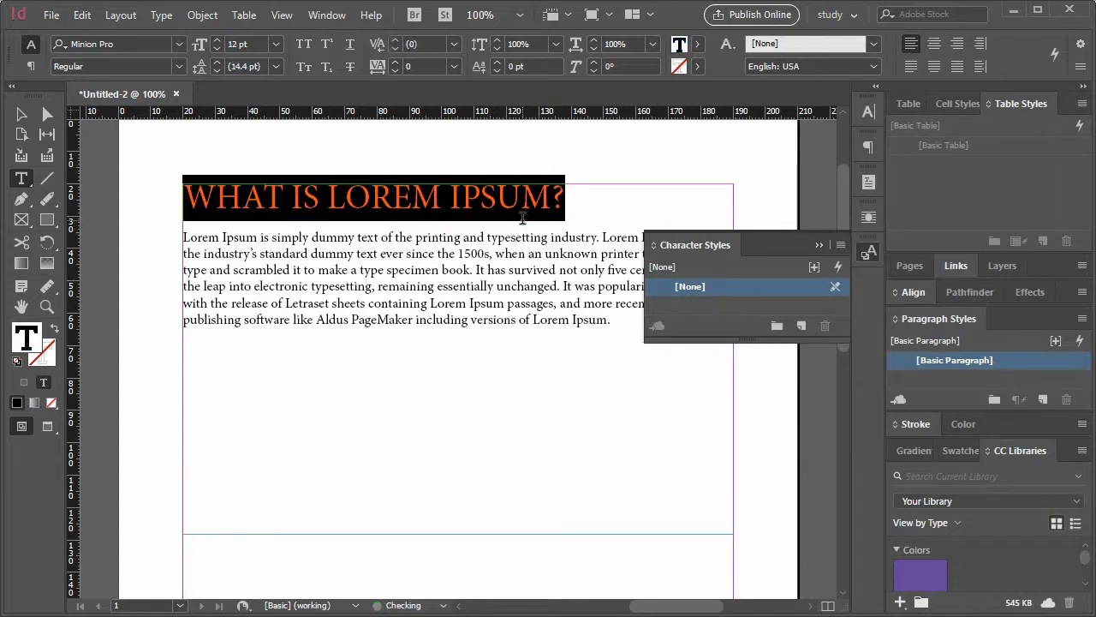
key(ctrl+shift+z)
click(536, 244)
drag(562, 198, 183, 197)
Add the line "Other Title" below the body paragraph, with blank lines above it and an empty line beneath
click(622, 318)
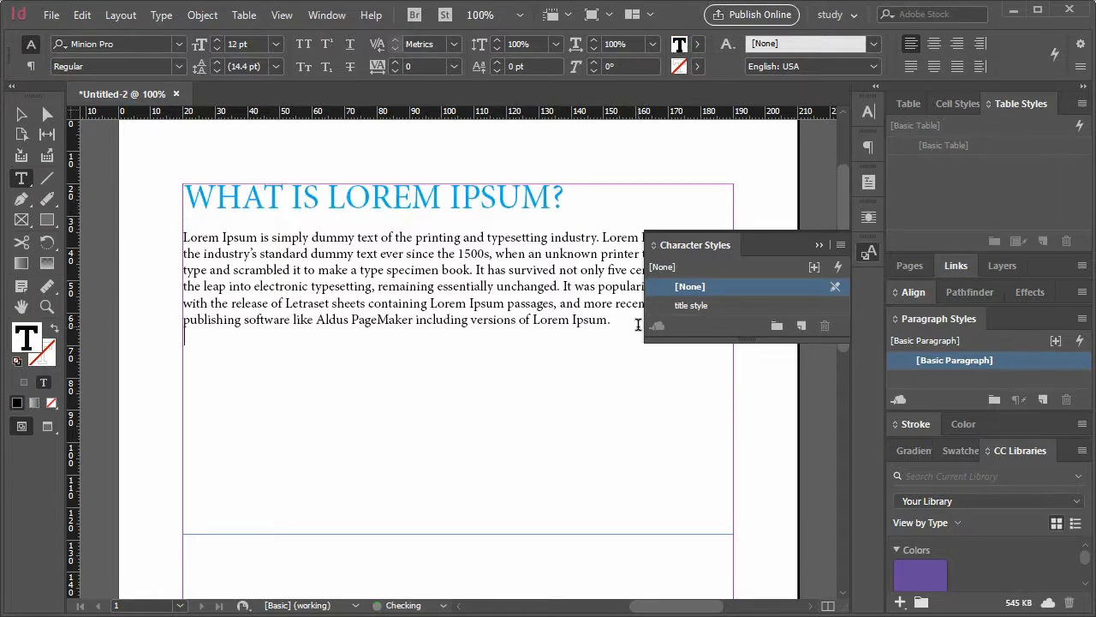
key(Return)
key(Return)
text(Other Title)
key(Return)
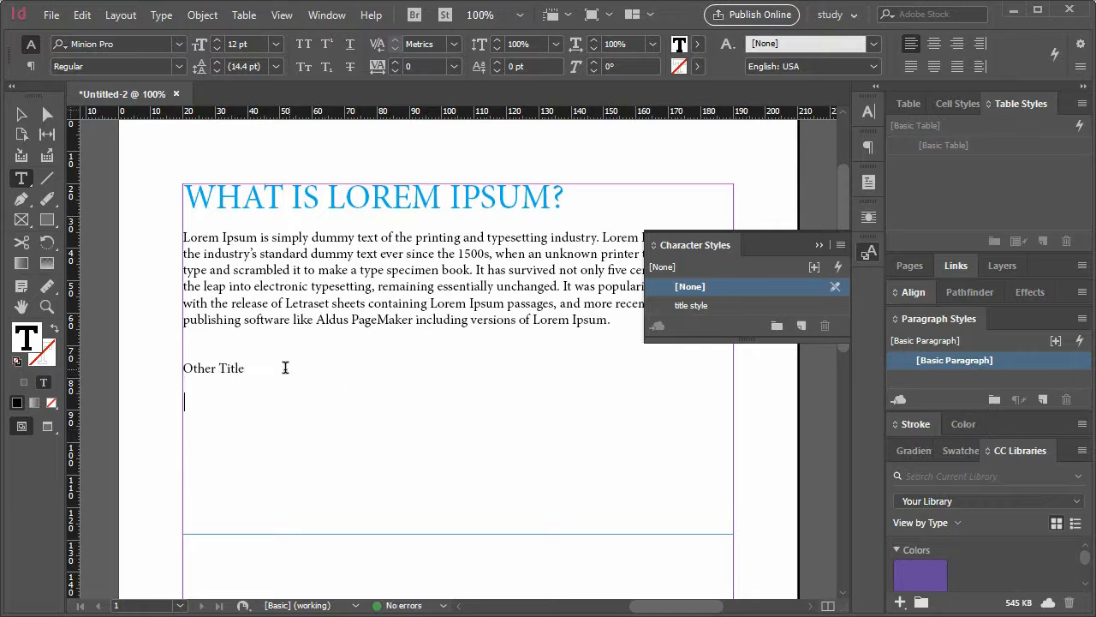
double_click(266, 350)
click(266, 350)
key(Return)
click(267, 416)
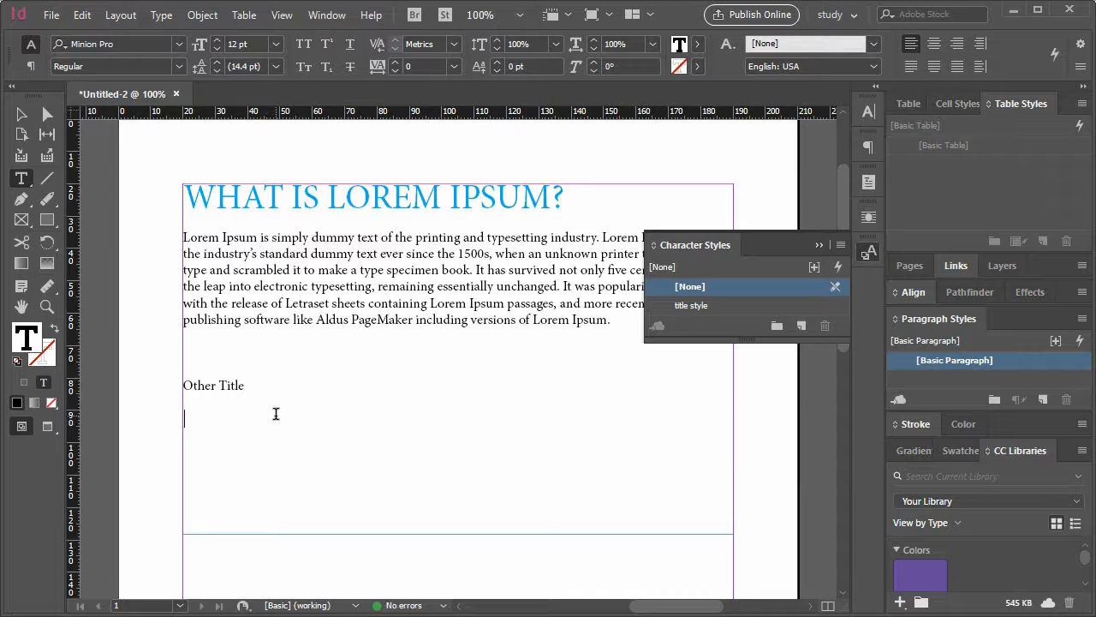
Copy the Lorem Ipsum body paragraph and paste it beneath the Other Title line
drag(612, 321, 171, 238)
key(ctrl+c)
click(271, 429)
key(ctrl+v)
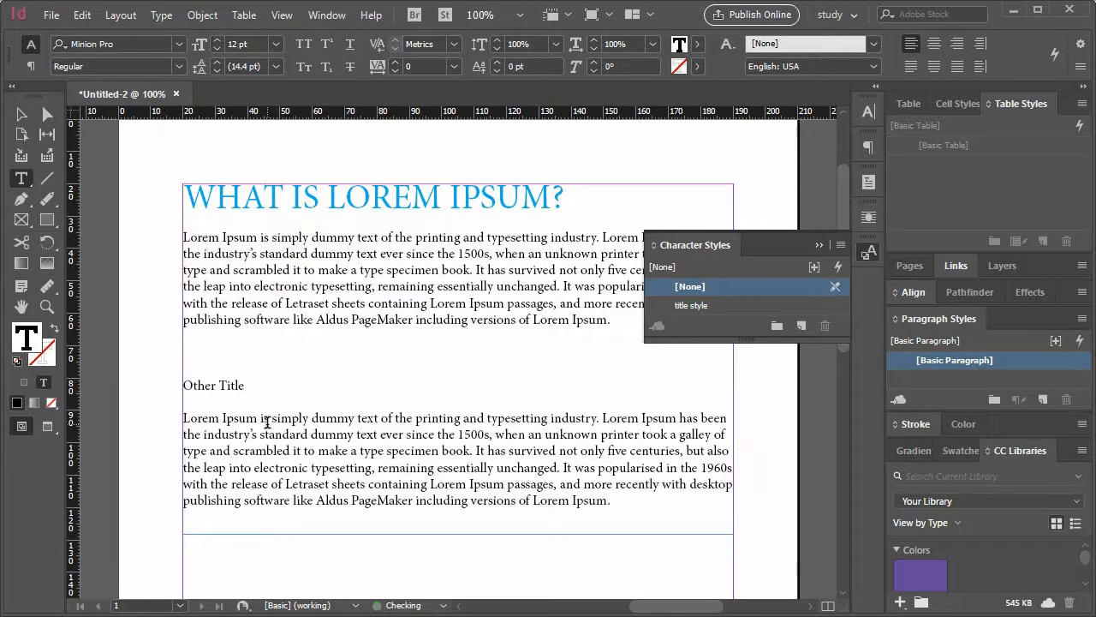
Apply the title style character style to the Other Title line and dock Character Styles together with Paragraph Styles, showing Paragraph Styles
drag(246, 385, 174, 380)
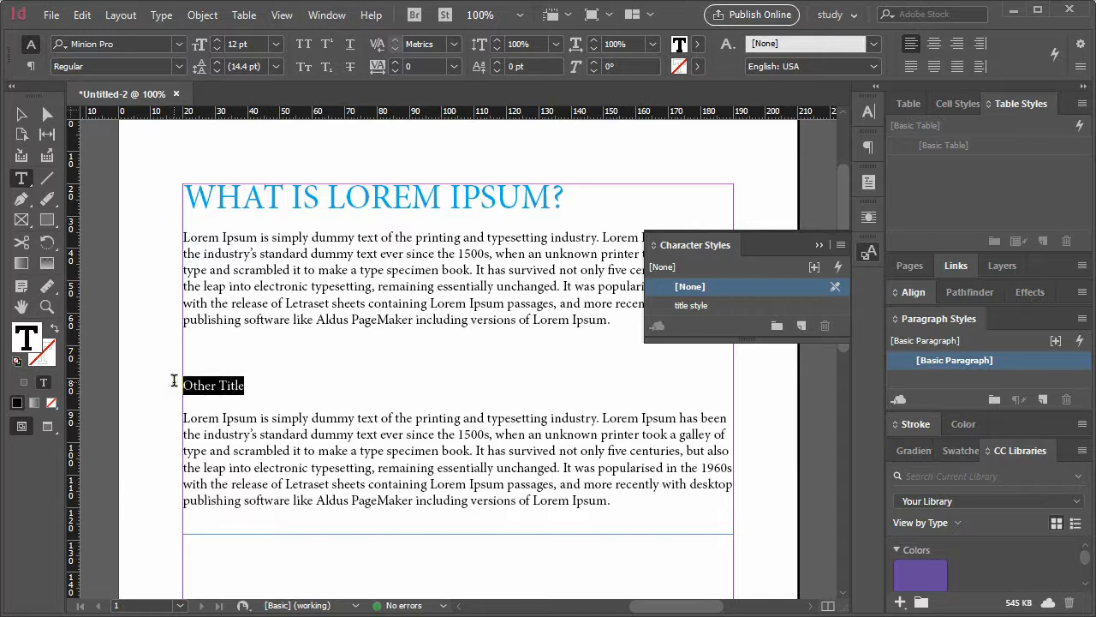
click(698, 305)
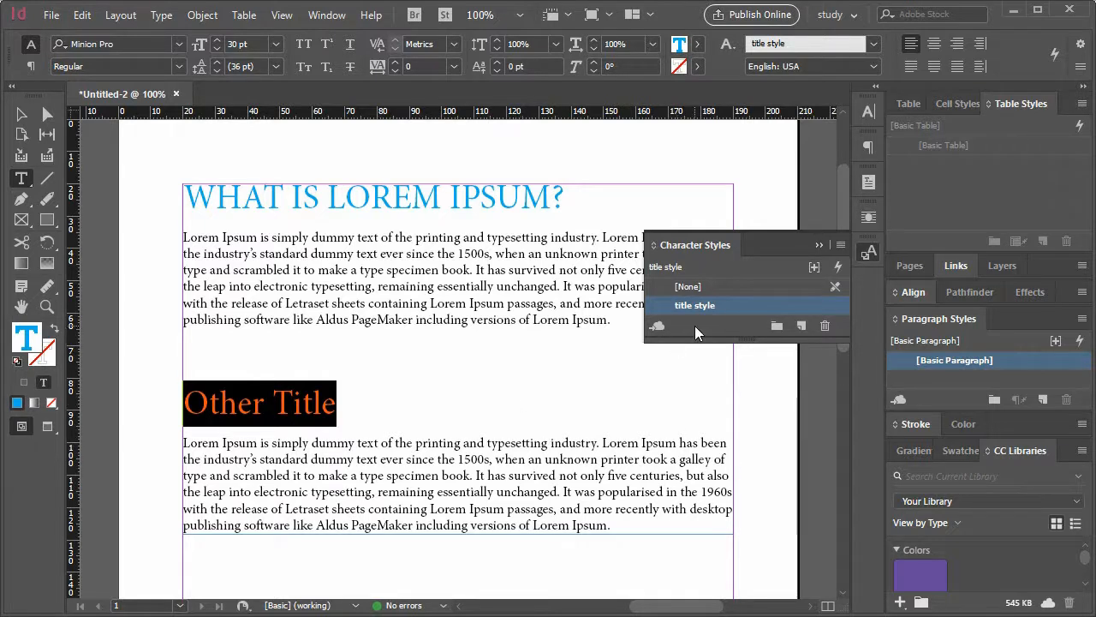
drag(694, 246, 1011, 323)
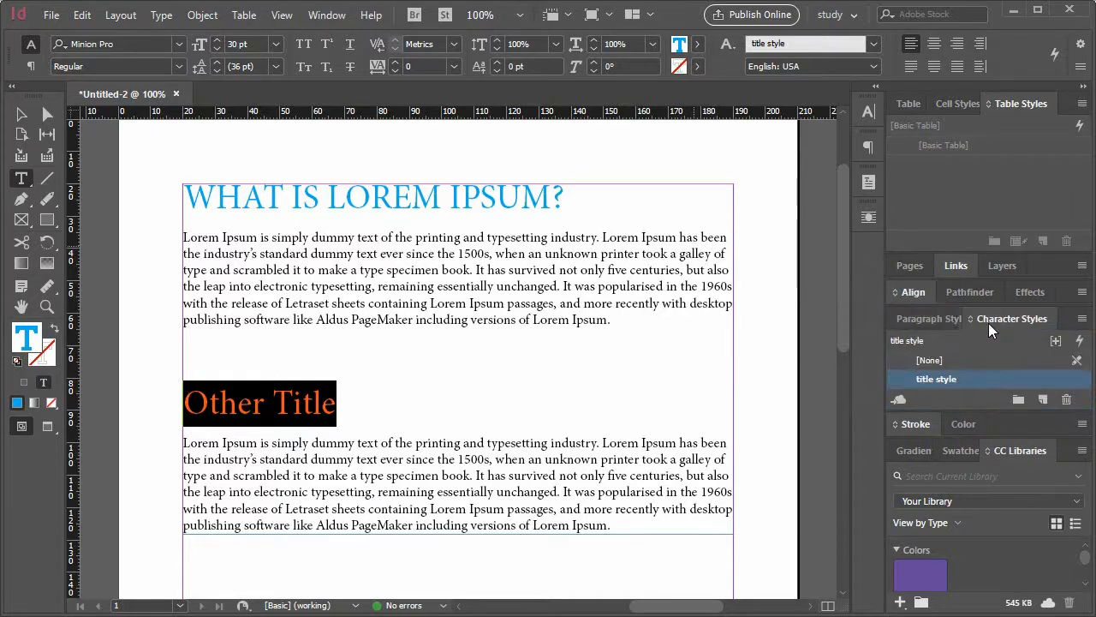
drag(939, 315, 1033, 314)
click(1019, 319)
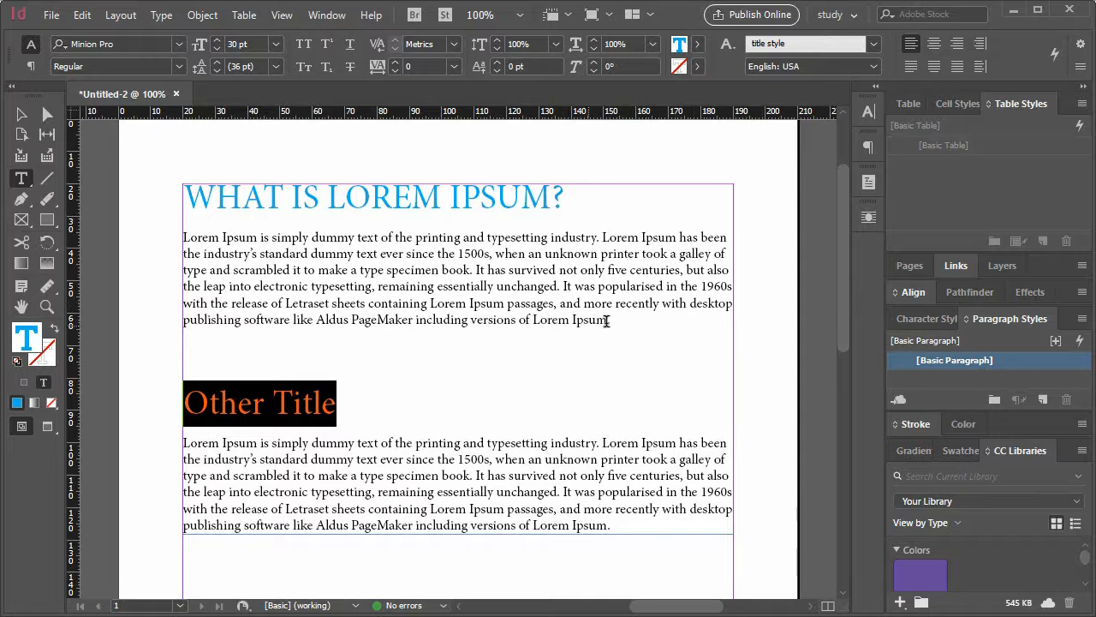
Try a leading of 14 pt and 18 pt on the first body paragraph
drag(617, 321, 164, 237)
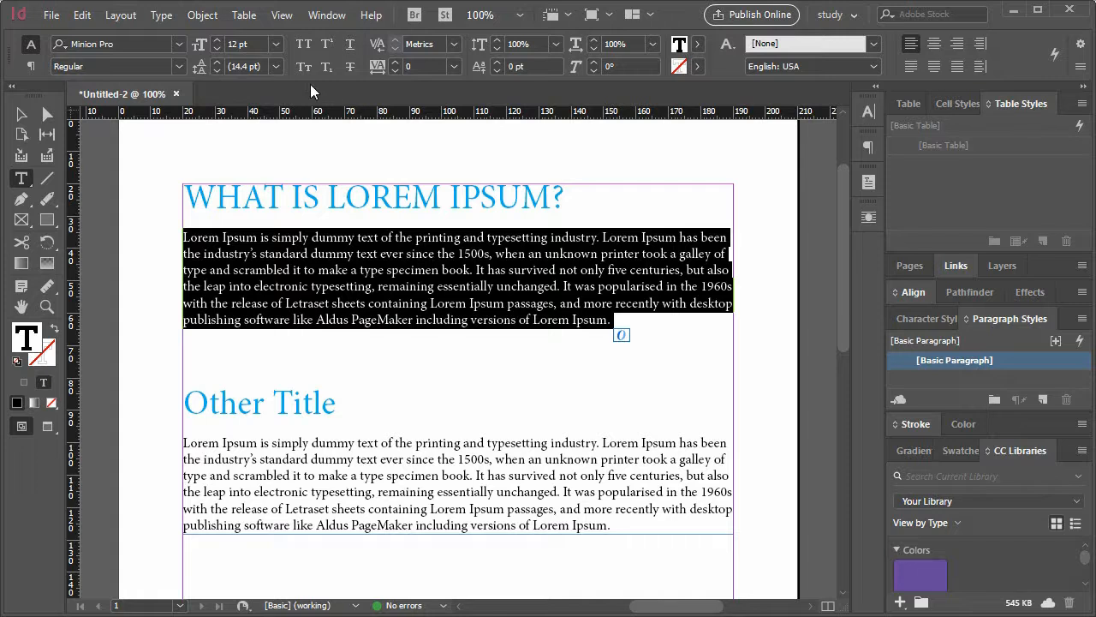
click(277, 67)
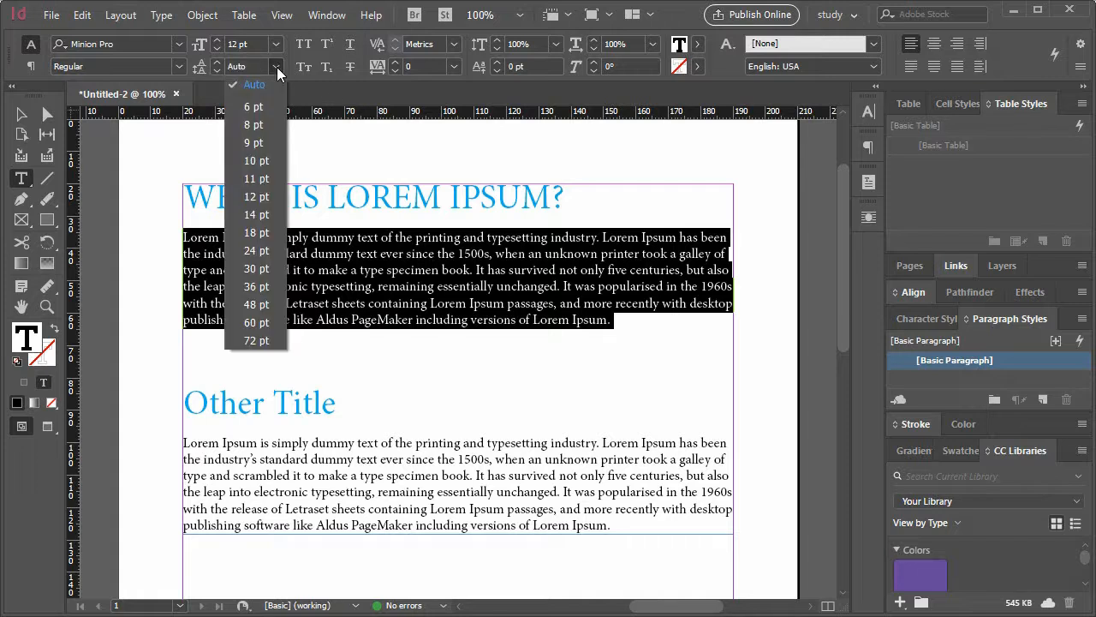
click(257, 215)
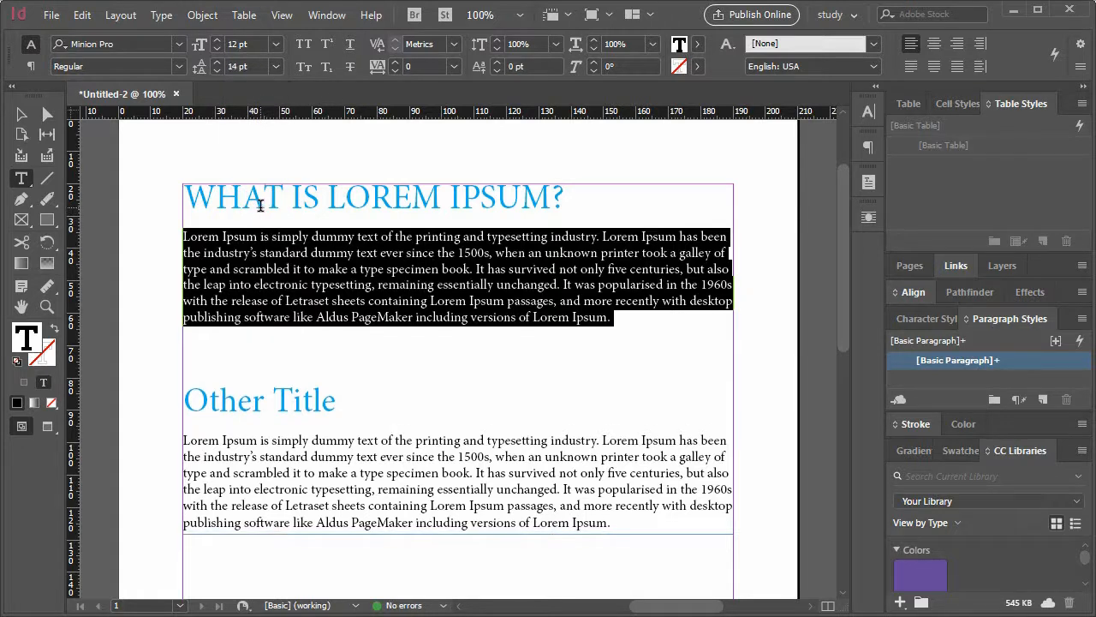
click(276, 66)
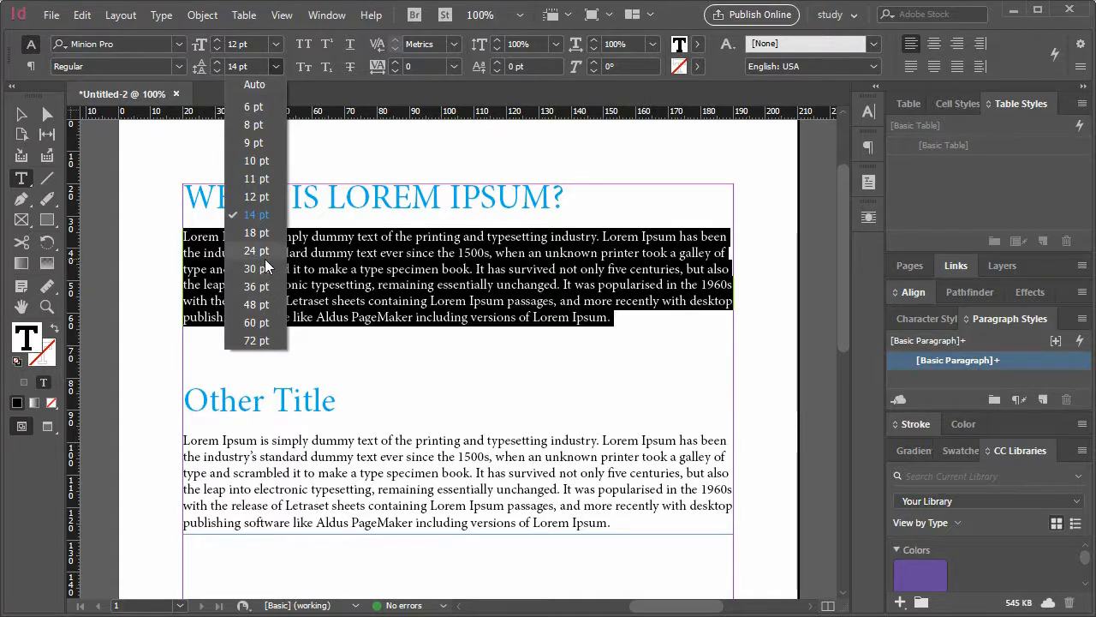
click(259, 233)
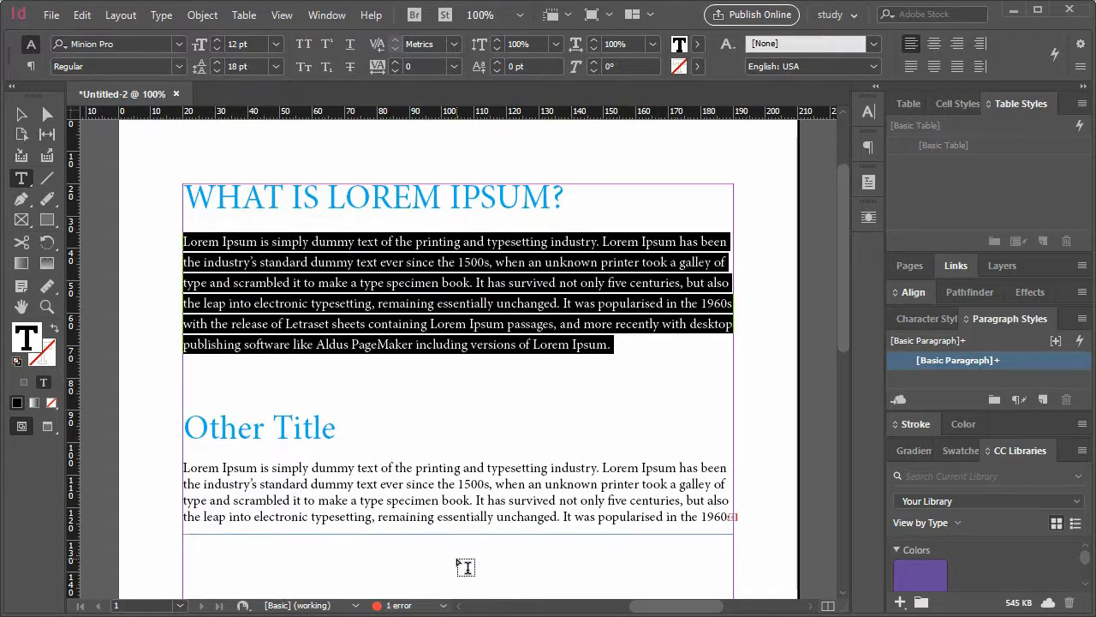
click(21, 113)
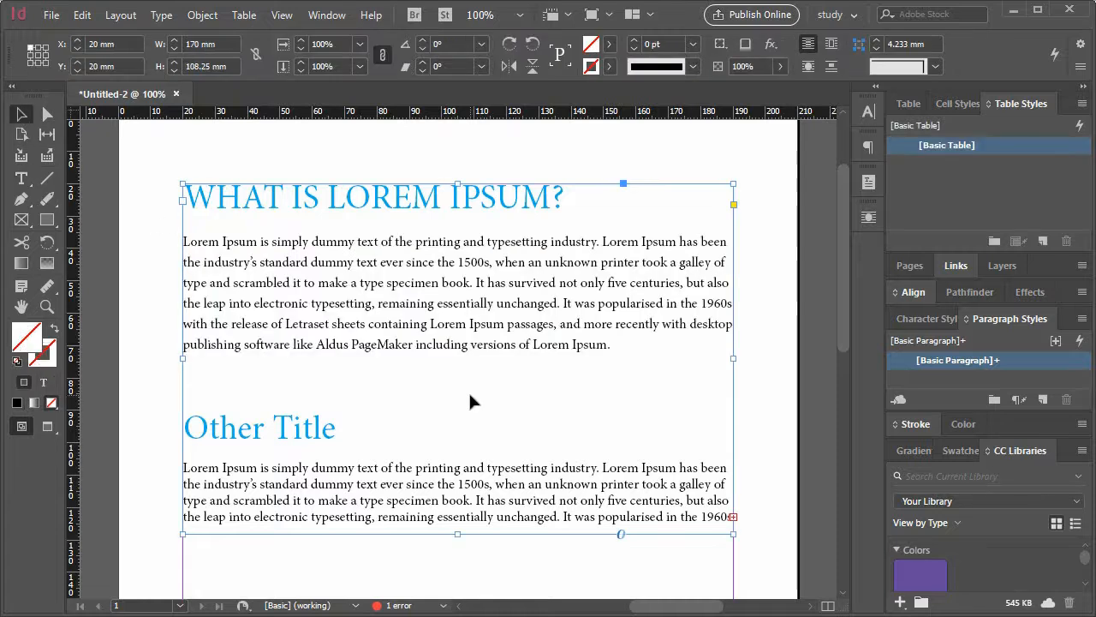
scroll(444, 521, down, 3)
double_click(433, 423)
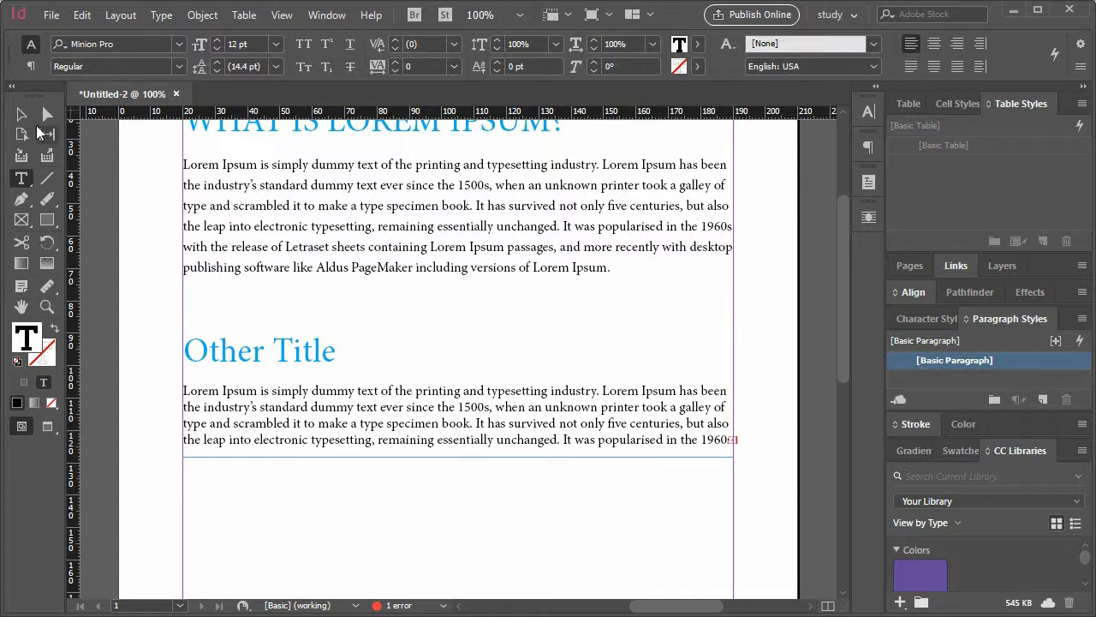
key(Escape)
drag(184, 461, 187, 543)
scroll(570, 313, up, 2)
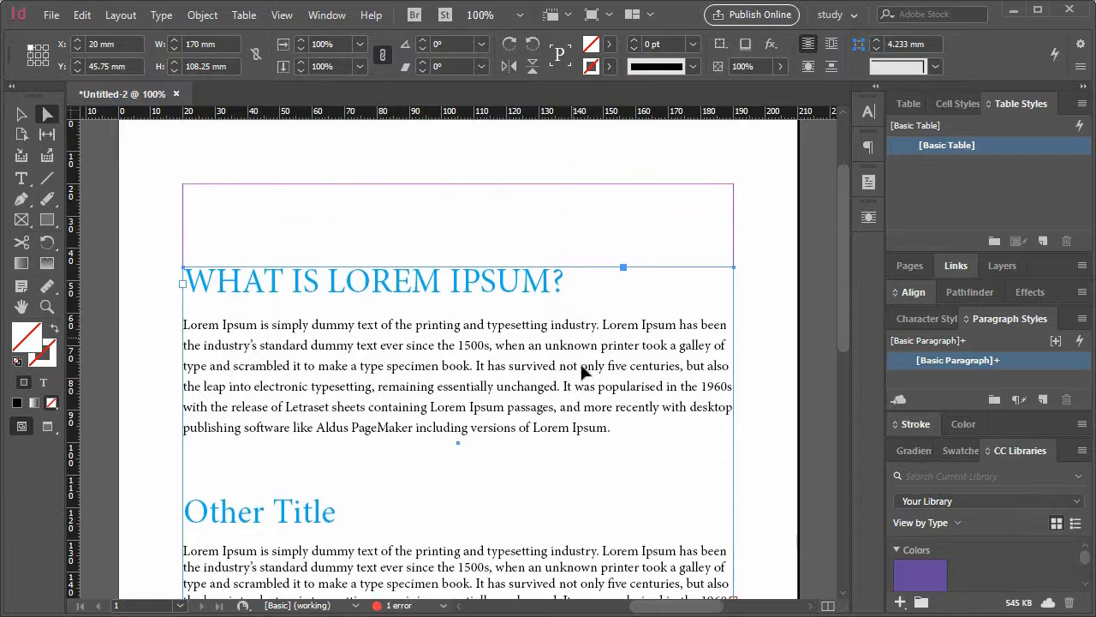
click(21, 114)
click(557, 237)
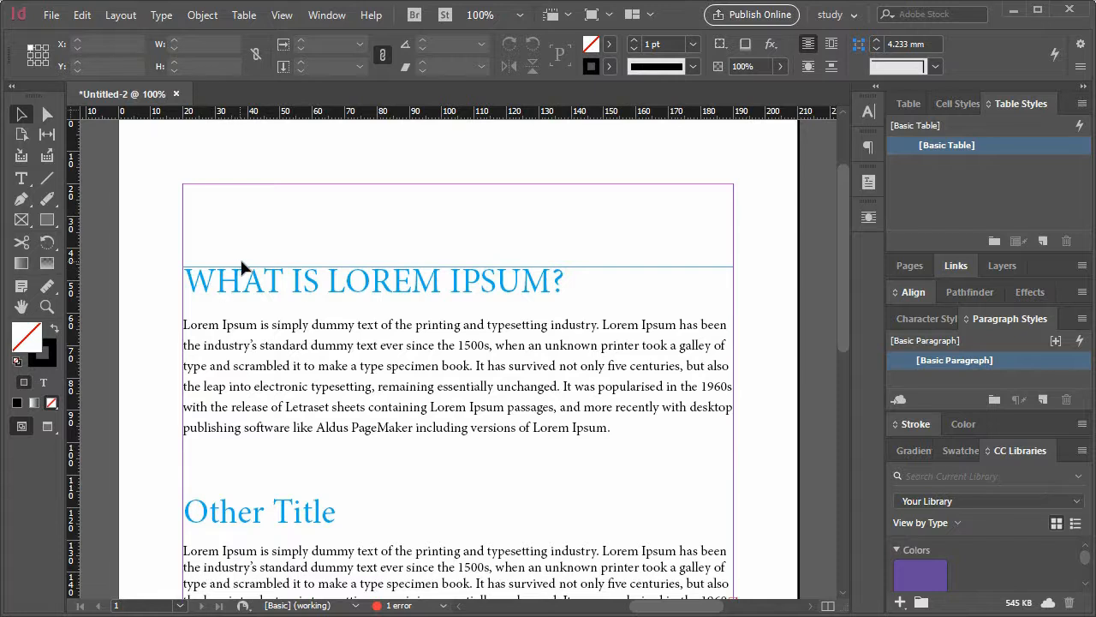
drag(250, 263, 246, 198)
Extend the text frame downward to a height of about 137 mm so it holds all the text
scroll(397, 365, down, 3)
drag(457, 418, 455, 509)
scroll(519, 454, up, 3)
scroll(523, 454, down, 1)
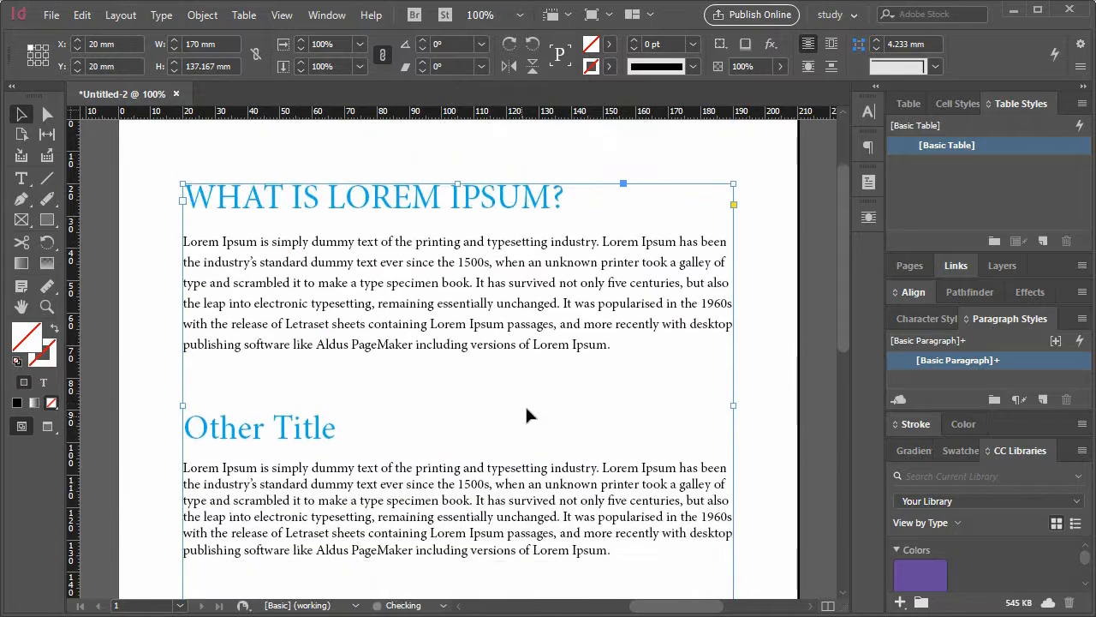
Set the leading of the first body paragraph to 16 pt
double_click(630, 343)
drag(629, 342, 184, 242)
click(275, 68)
click(255, 68)
drag(255, 68, 194, 70)
text(16)
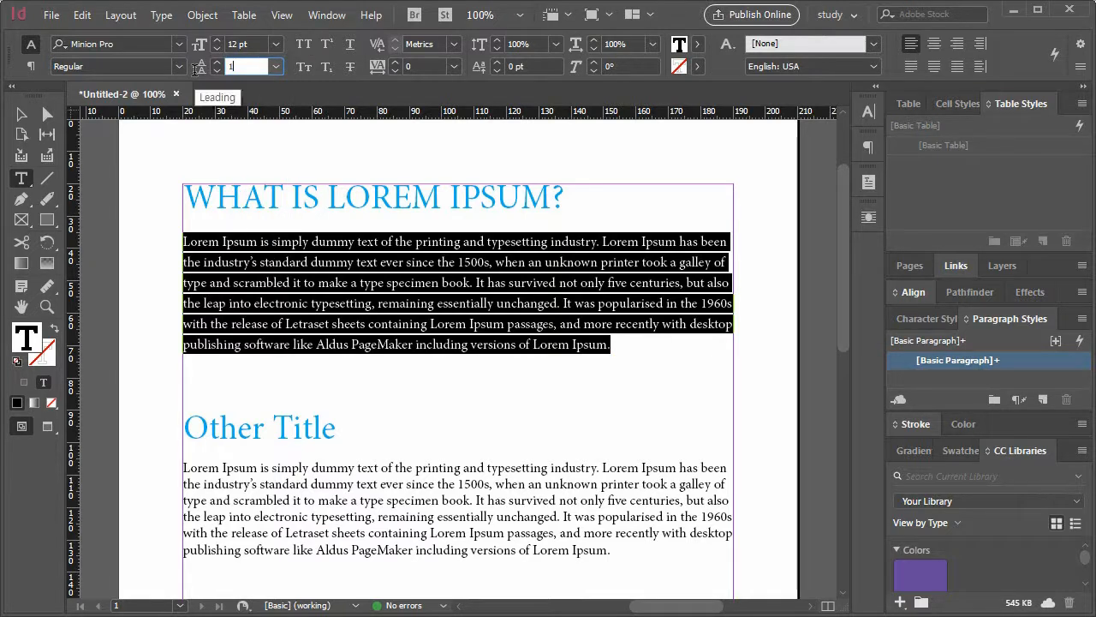
key(Return)
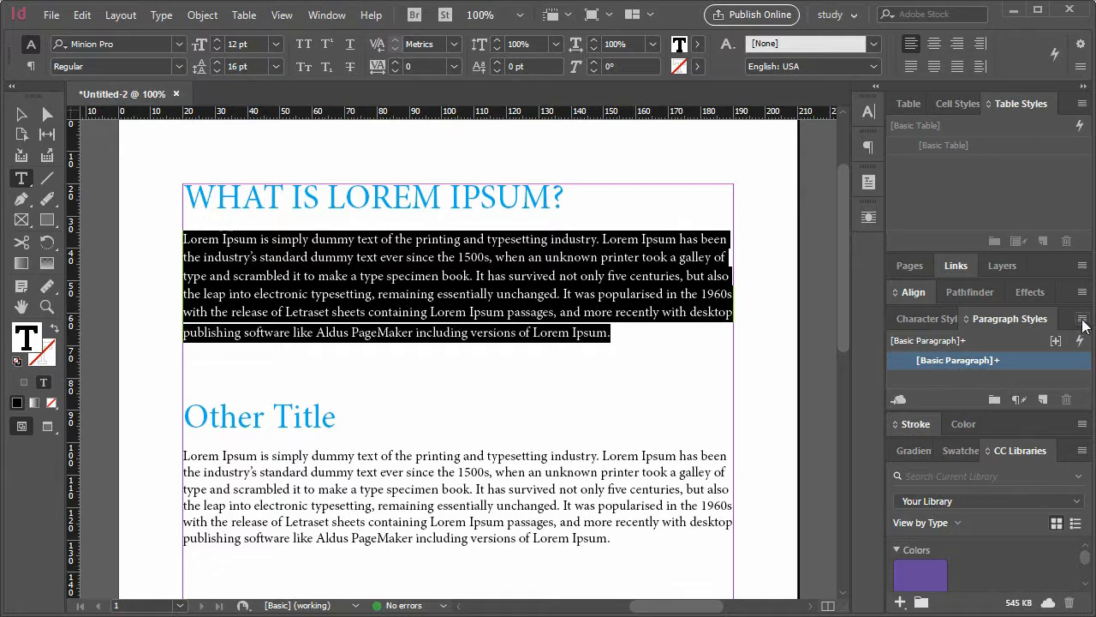
Create a paragraph style named "body style" from the selected first body paragraph
drag(1017, 310, 616, 143)
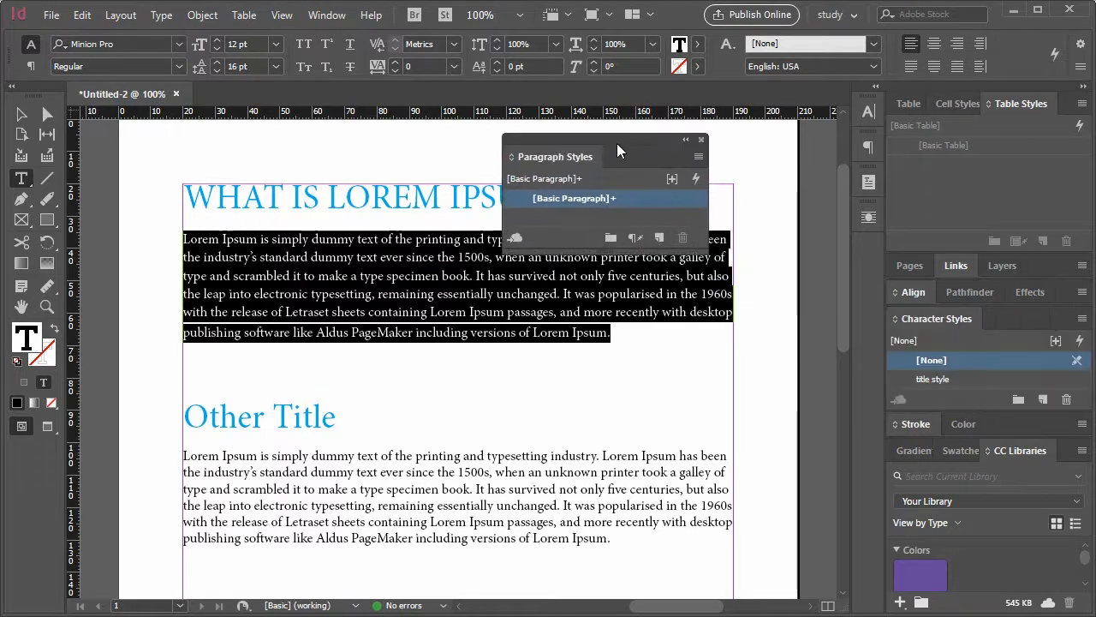
click(699, 157)
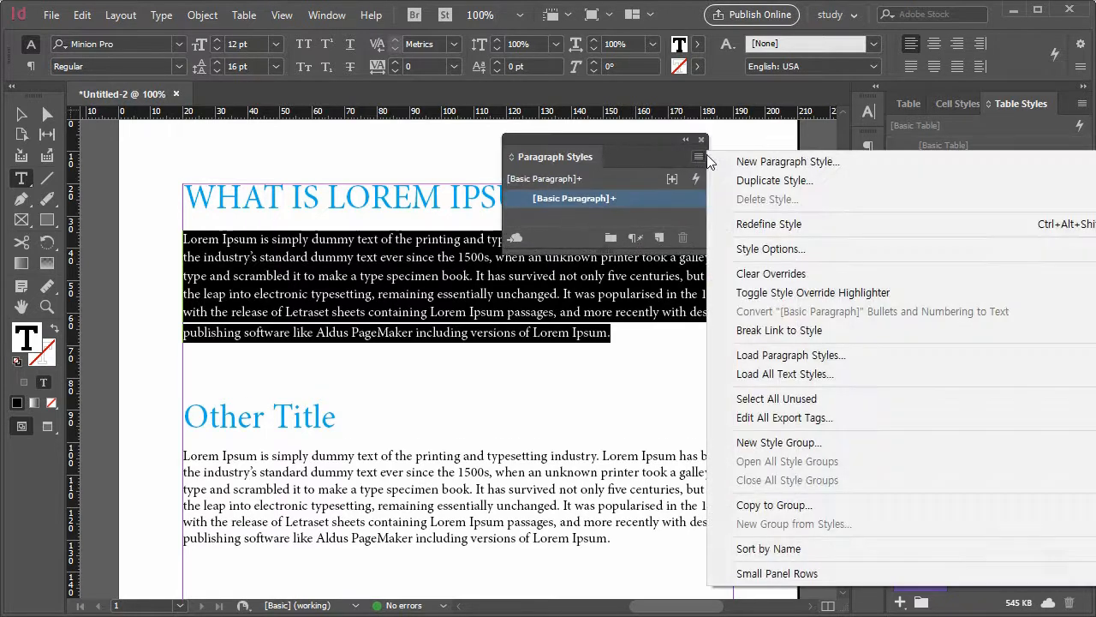
click(751, 166)
drag(960, 233, 722, 70)
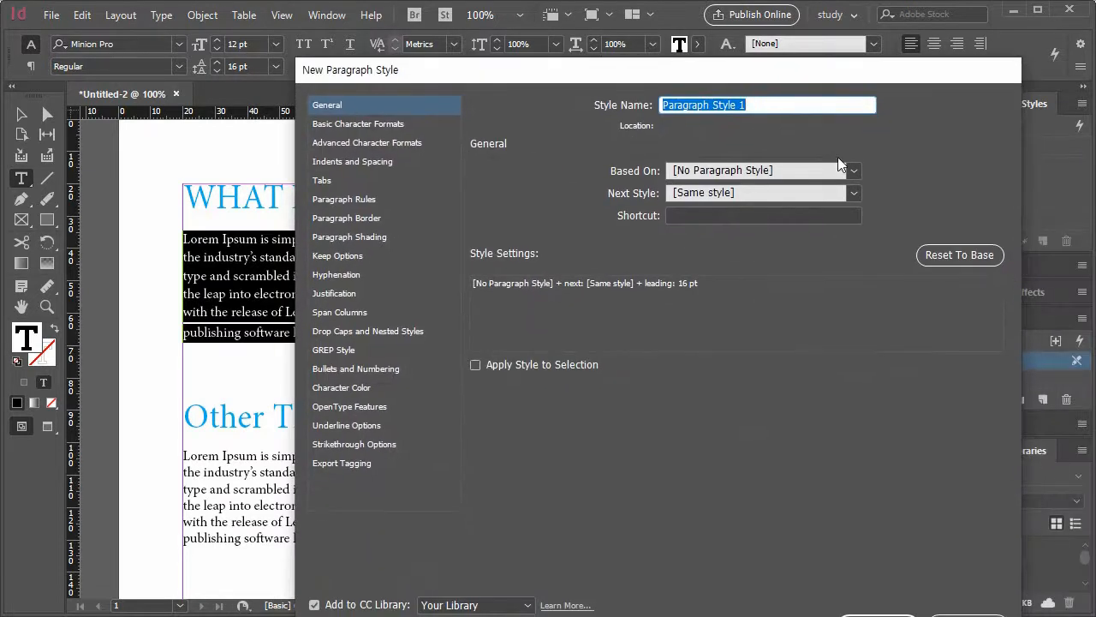
text(body)
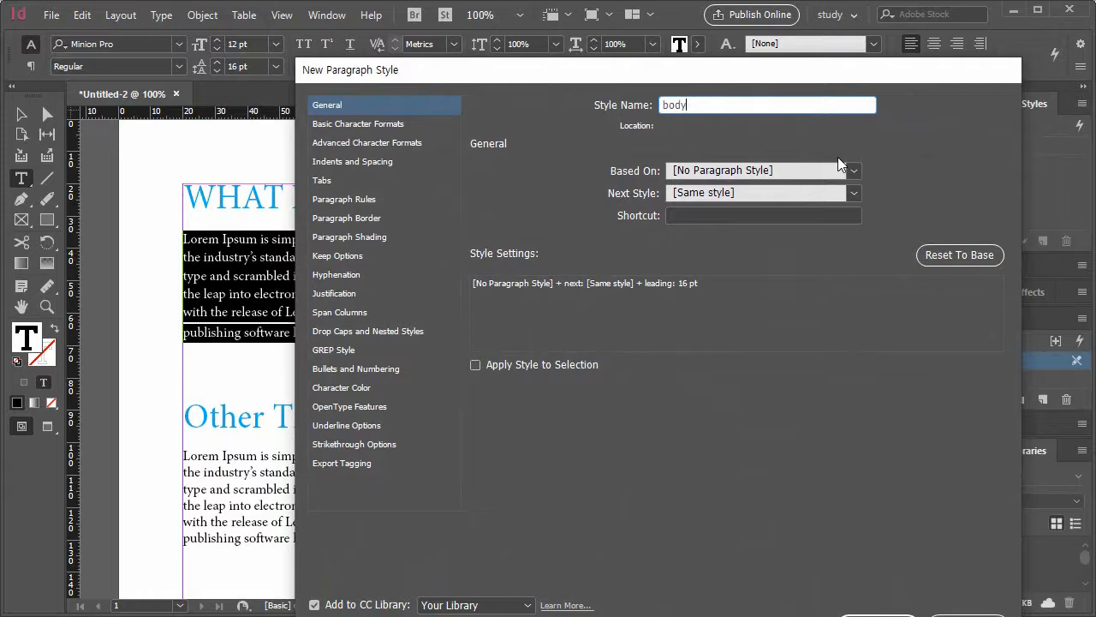
text( style)
key(Return)
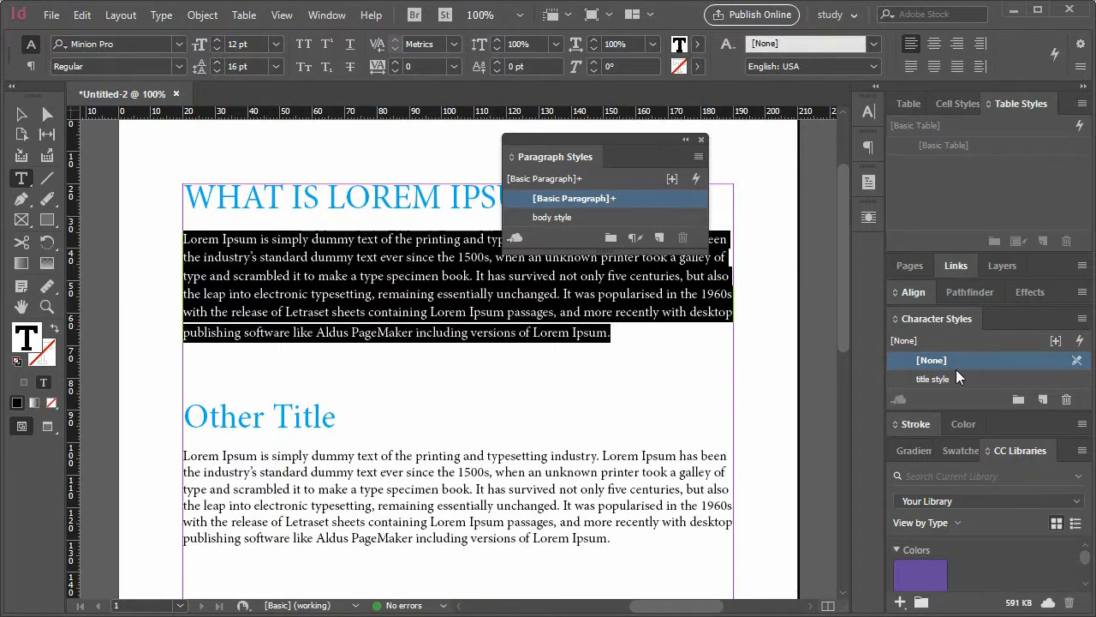
Dock Paragraph Styles back beside Character Styles and apply body style to the paragraph under Other Title
drag(565, 160, 1024, 318)
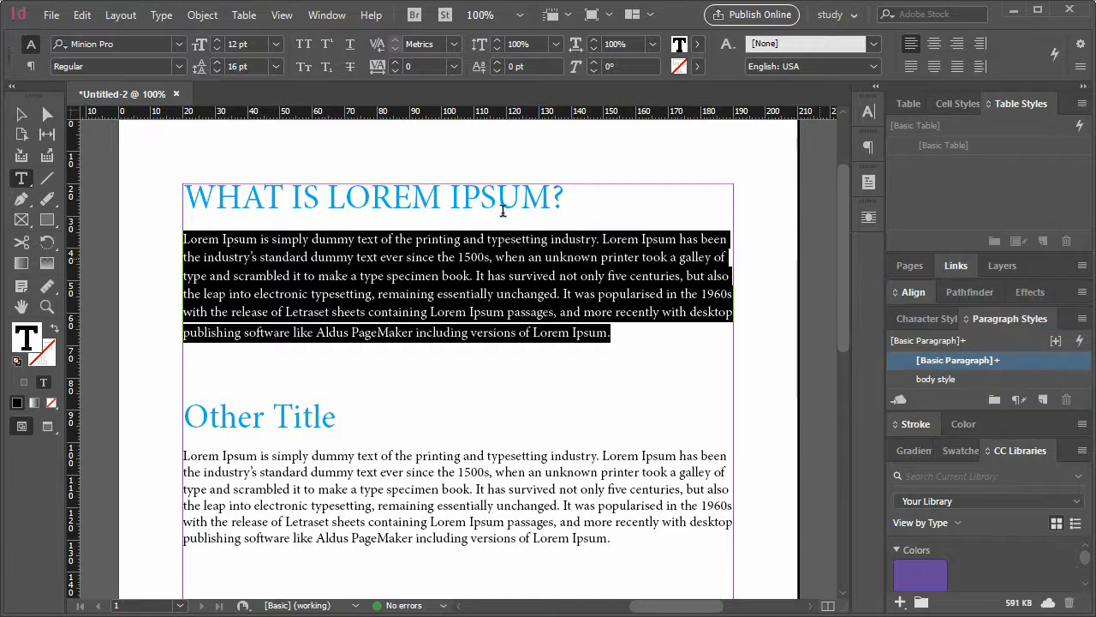
drag(629, 543, 181, 454)
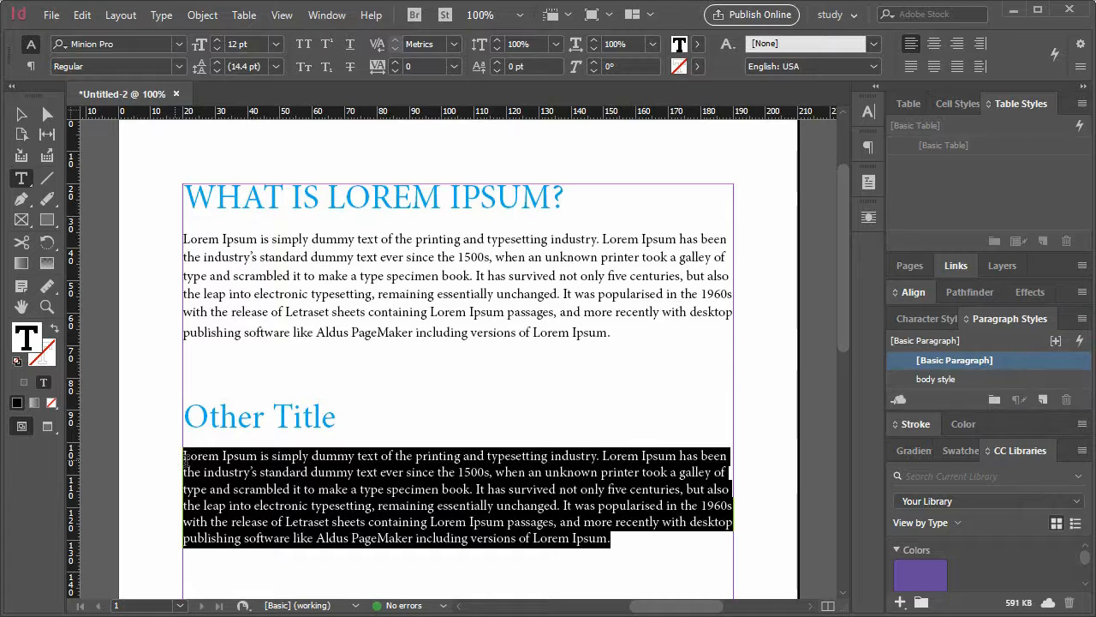
click(938, 380)
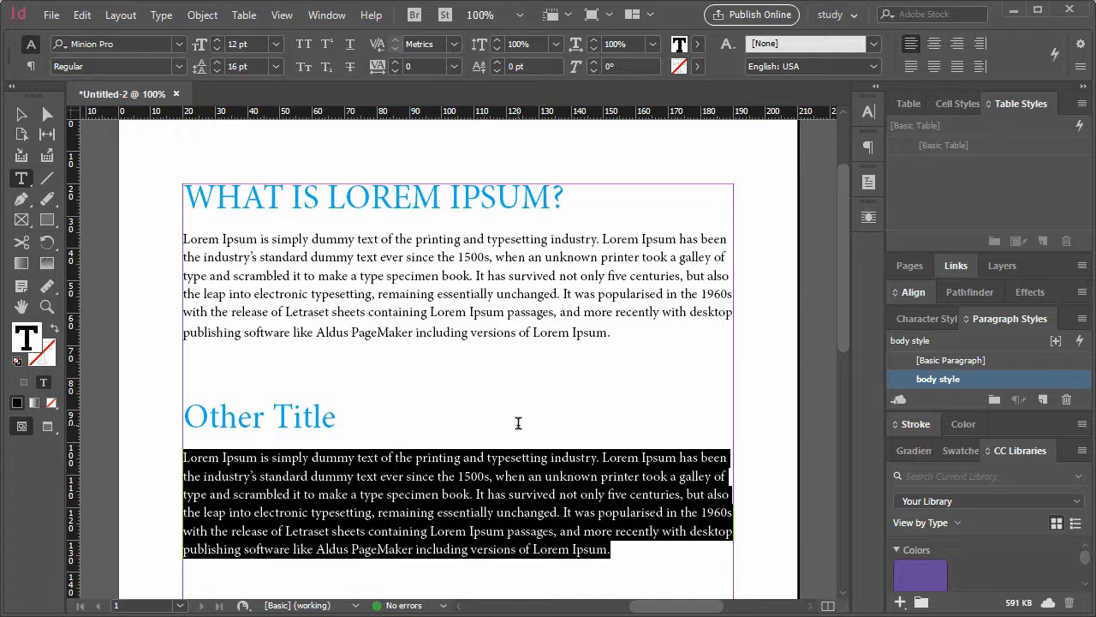
Add another line reading "Other Title" below the second body paragraph, separated from it by a blank line
scroll(399, 399, down, 3)
click(648, 435)
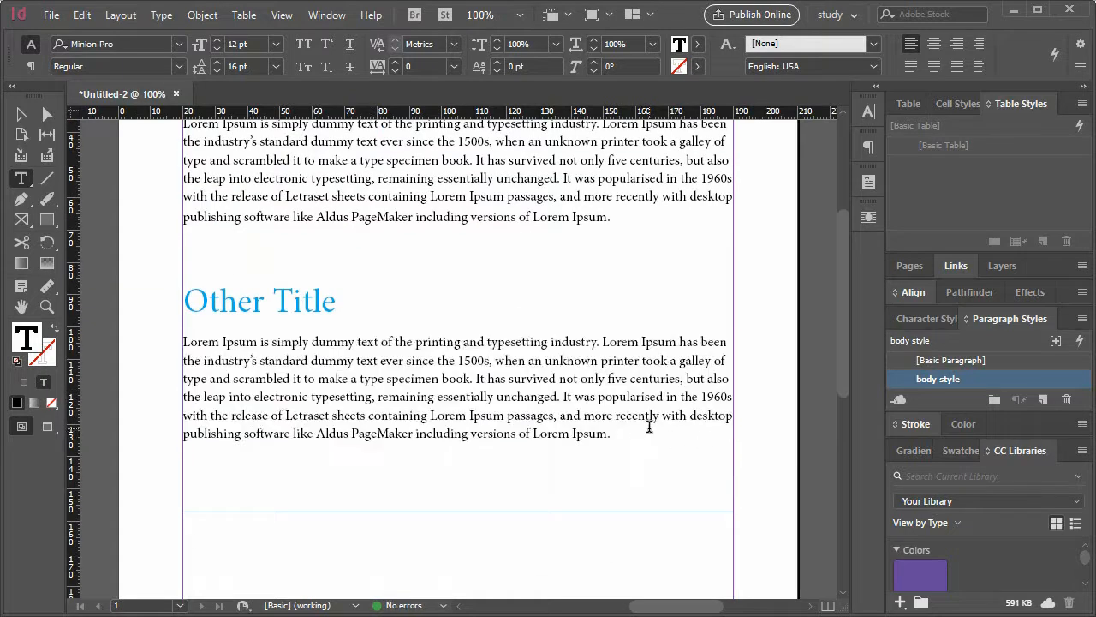
key(Return)
key(Return)
text(Other Title)
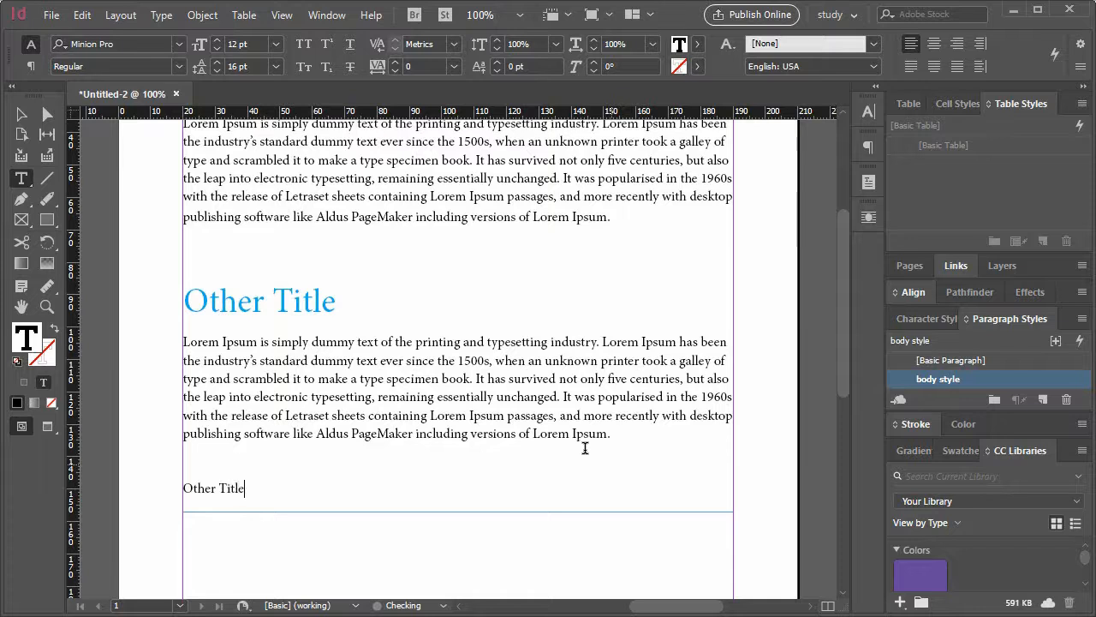
Extend the text frame downward to a height of about 177.5 mm and insert another blank line above the new Other Title line
key(Escape)
scroll(423, 416, down, 2)
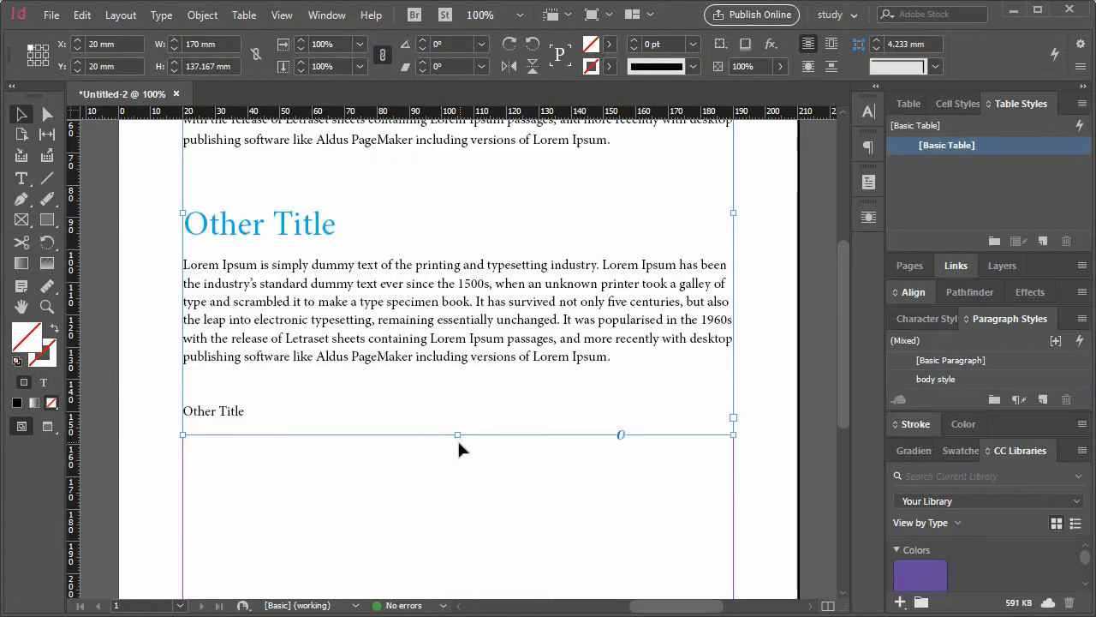
drag(457, 435, 457, 565)
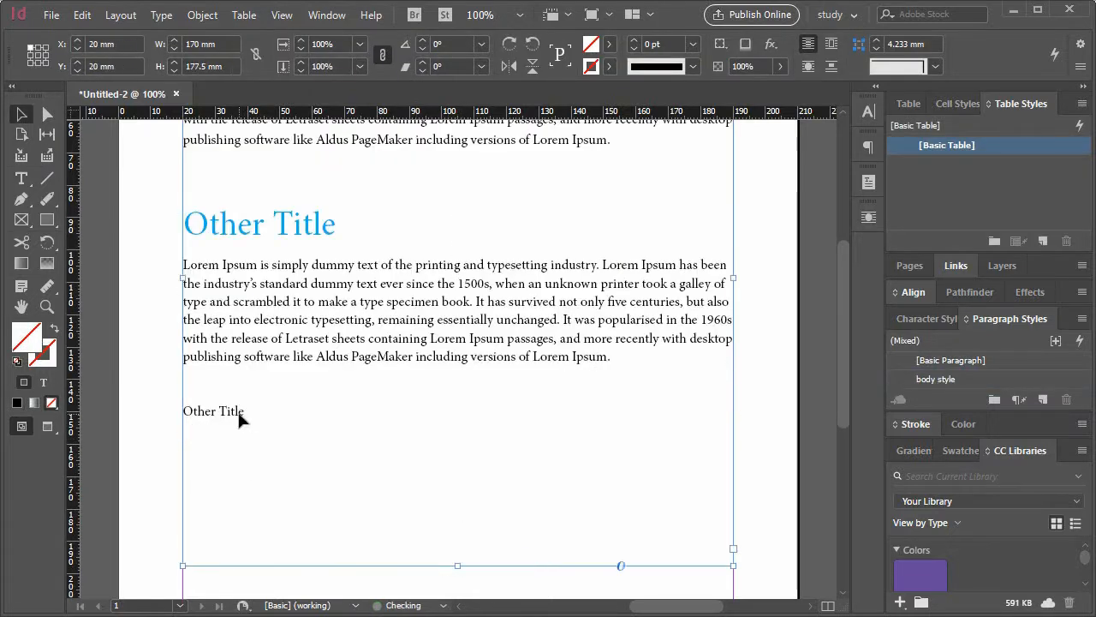
double_click(240, 386)
key(Return)
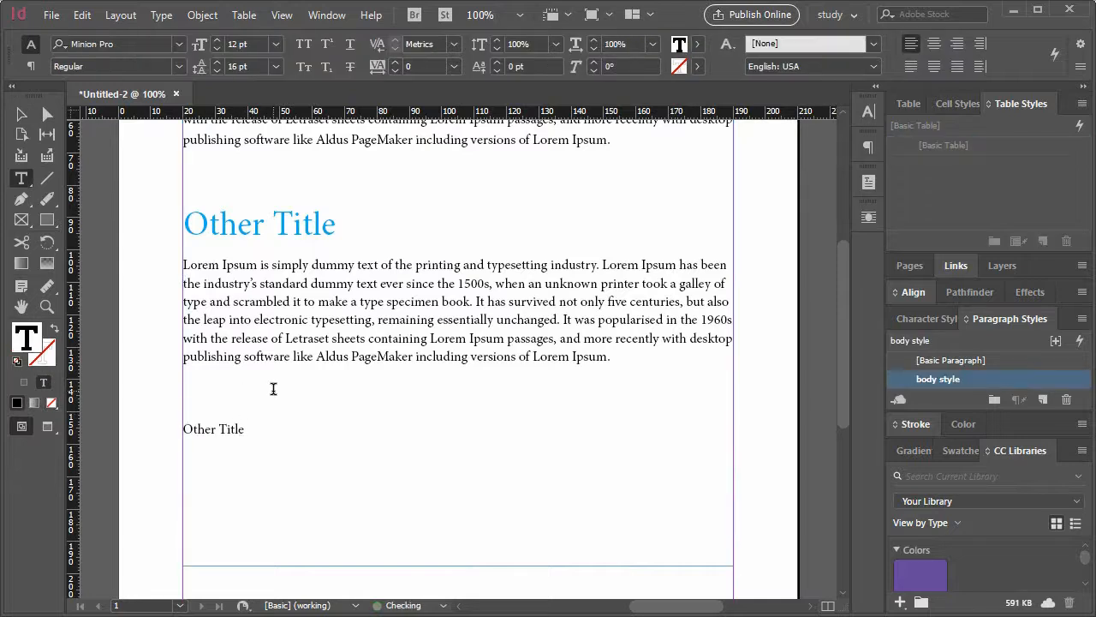
Apply the title style character style to the new Other Title line at the end of the text
drag(266, 430, 157, 429)
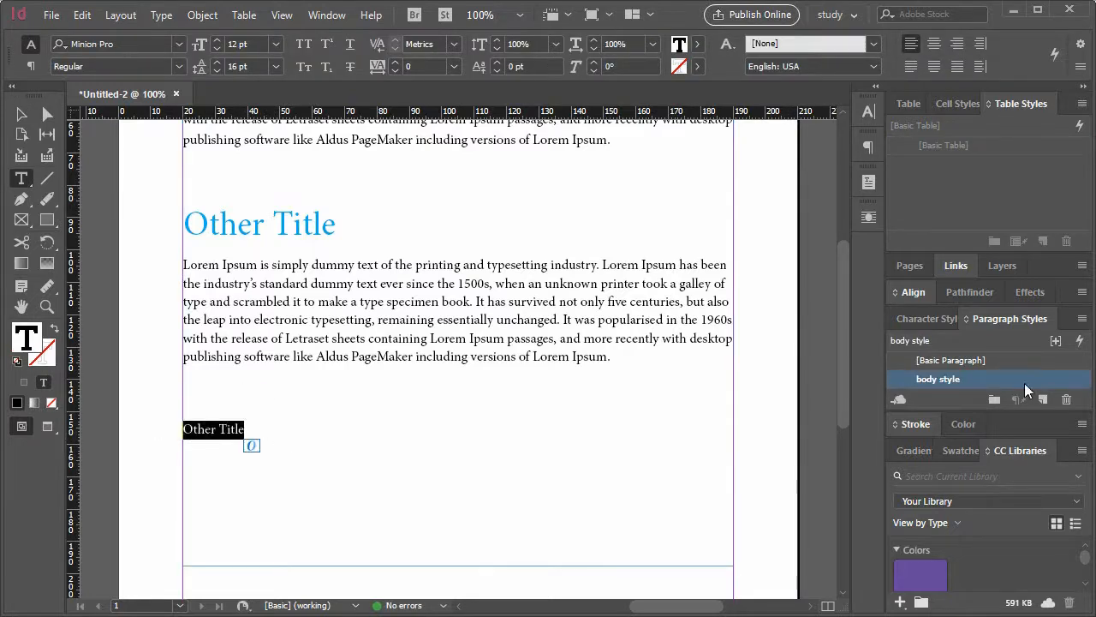
click(927, 314)
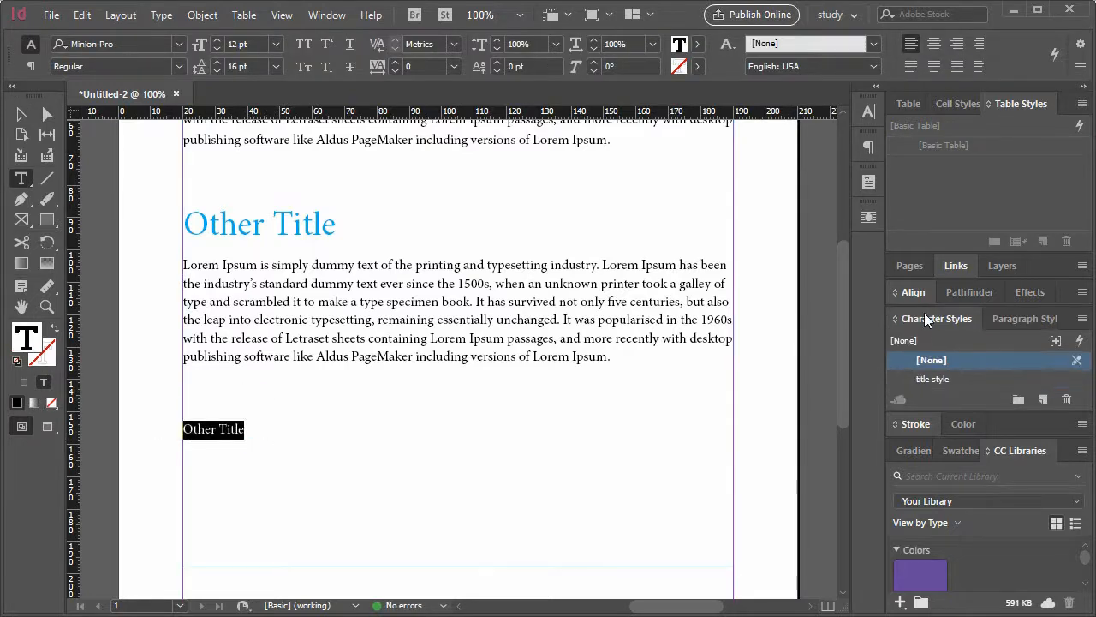
click(927, 379)
click(336, 401)
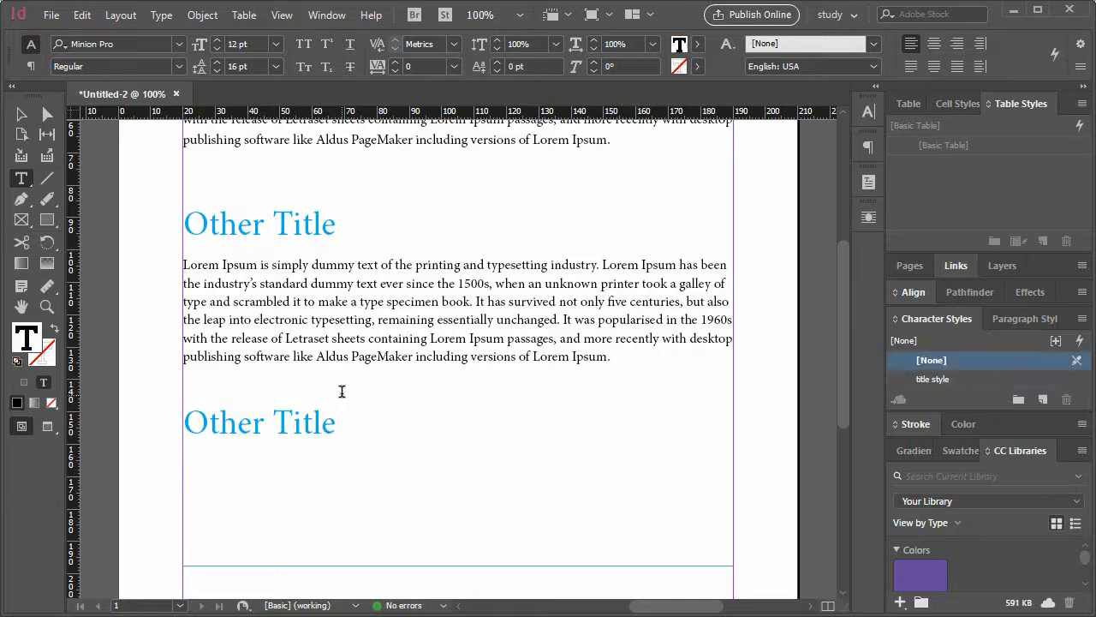
Enlarge the last Other Title line to a font size of 60 pt
drag(349, 423, 172, 430)
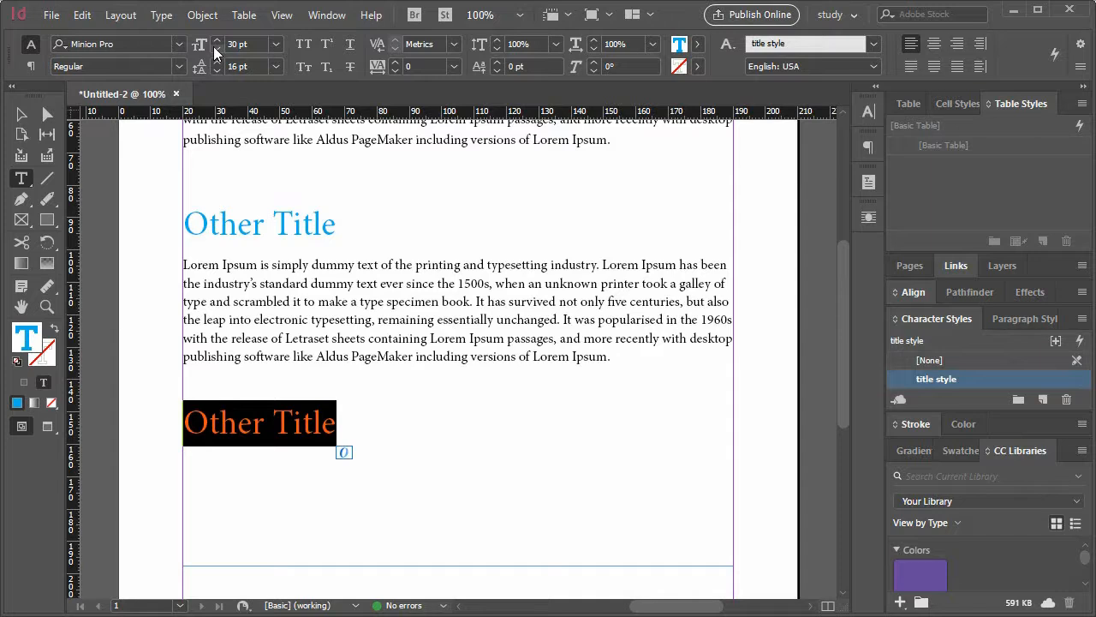
click(250, 44)
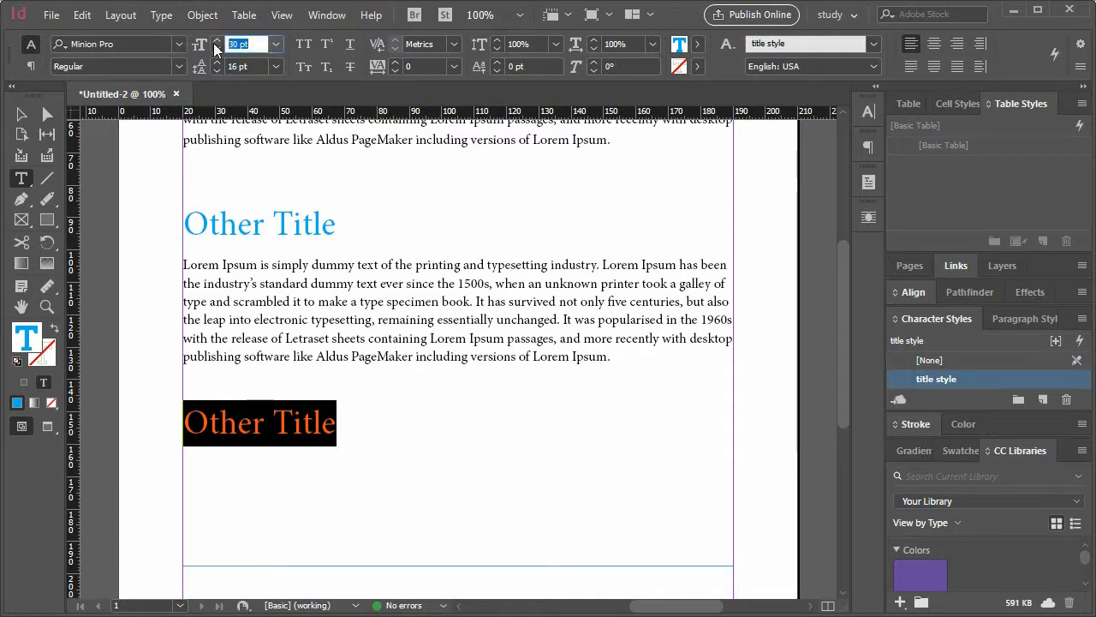
click(276, 45)
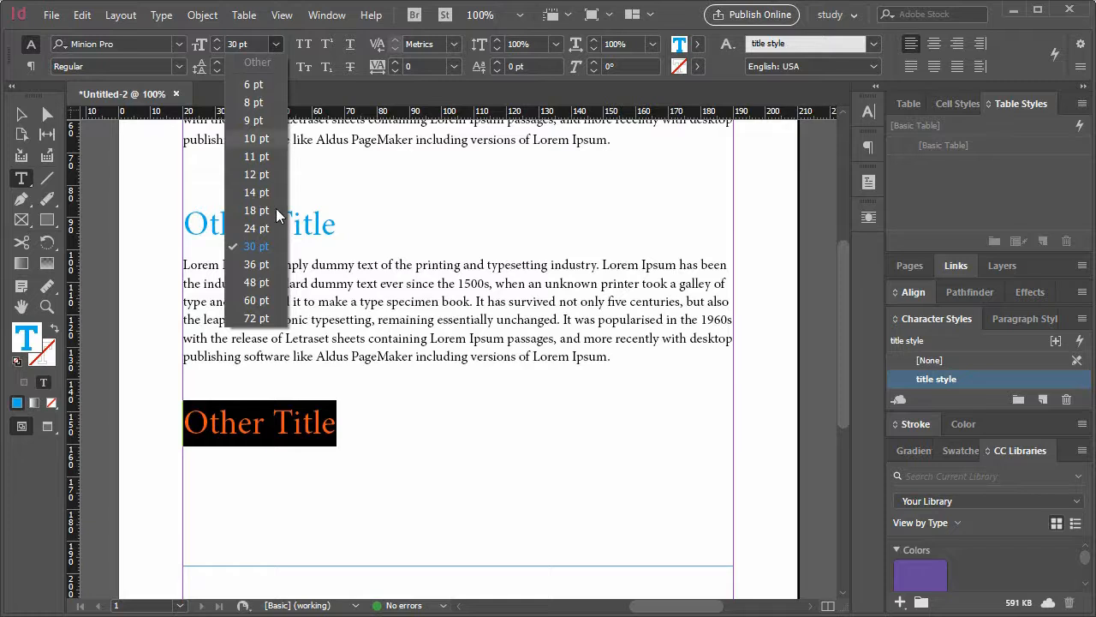
click(262, 301)
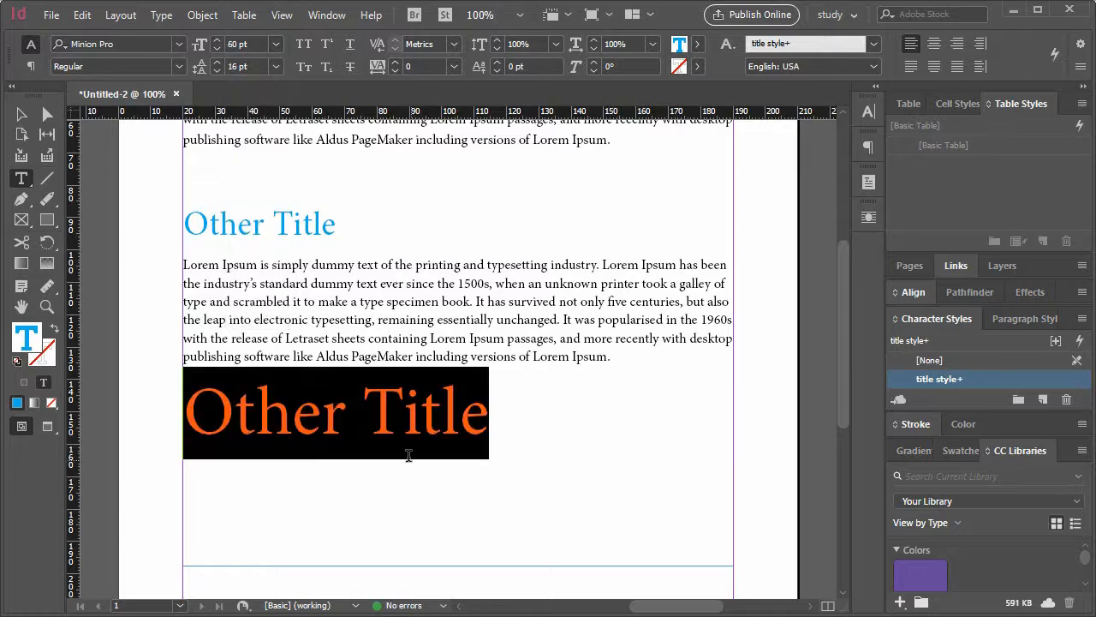
Insert two more blank lines between the second body paragraph and the enlarged Other Title line
click(335, 372)
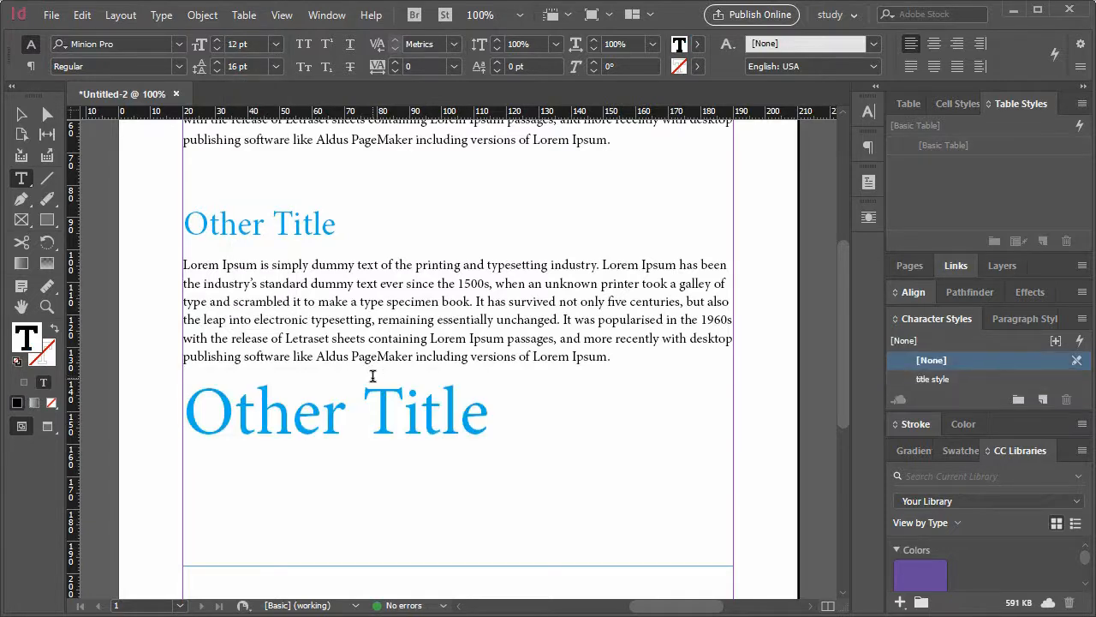
key(Return)
key(Return)
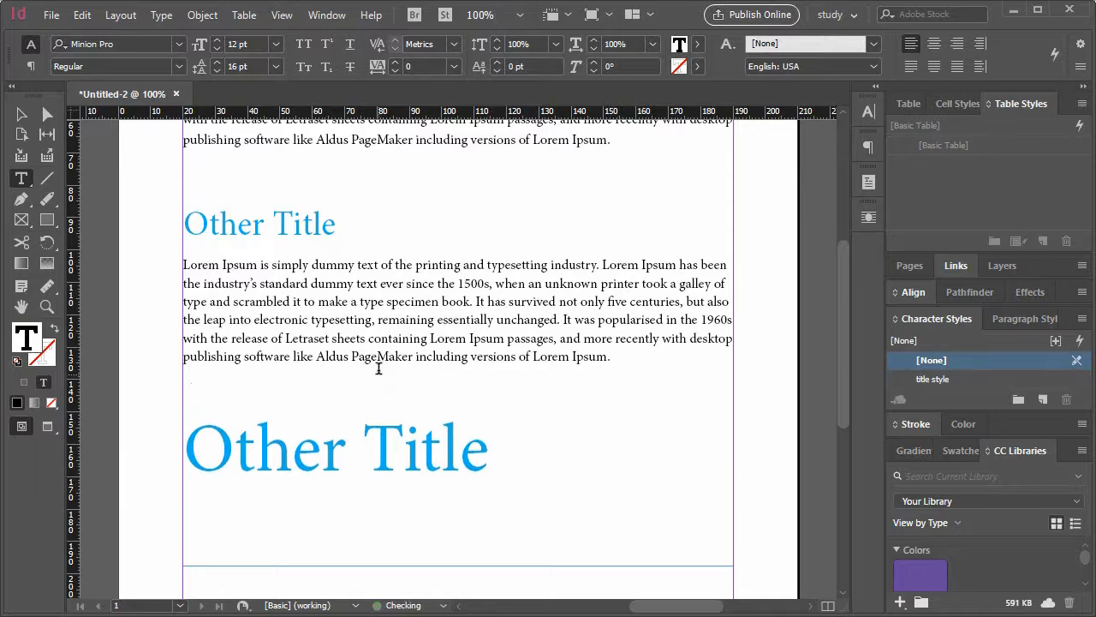
Set the font size of the last Other Title line to 72 pt and deselect the text
drag(497, 460, 183, 454)
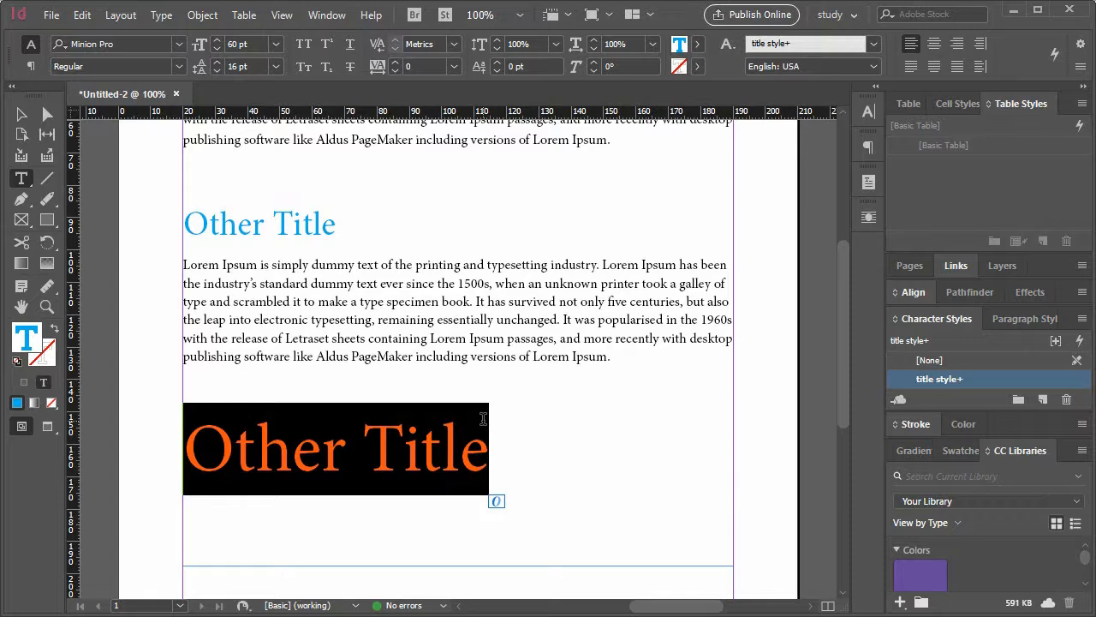
drag(495, 452, 171, 452)
click(276, 43)
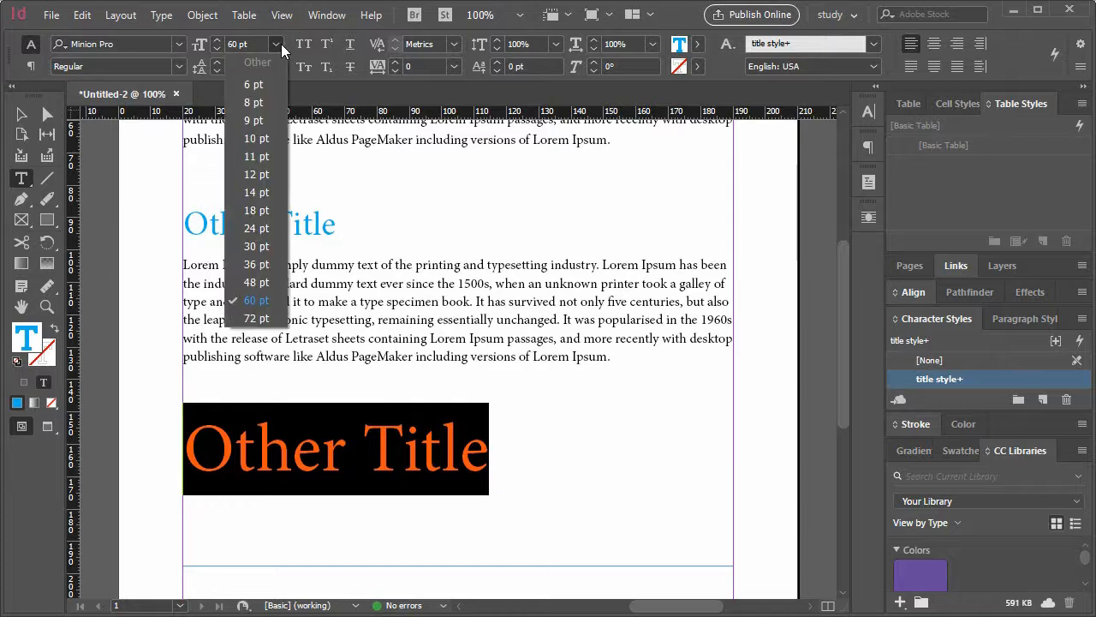
click(256, 319)
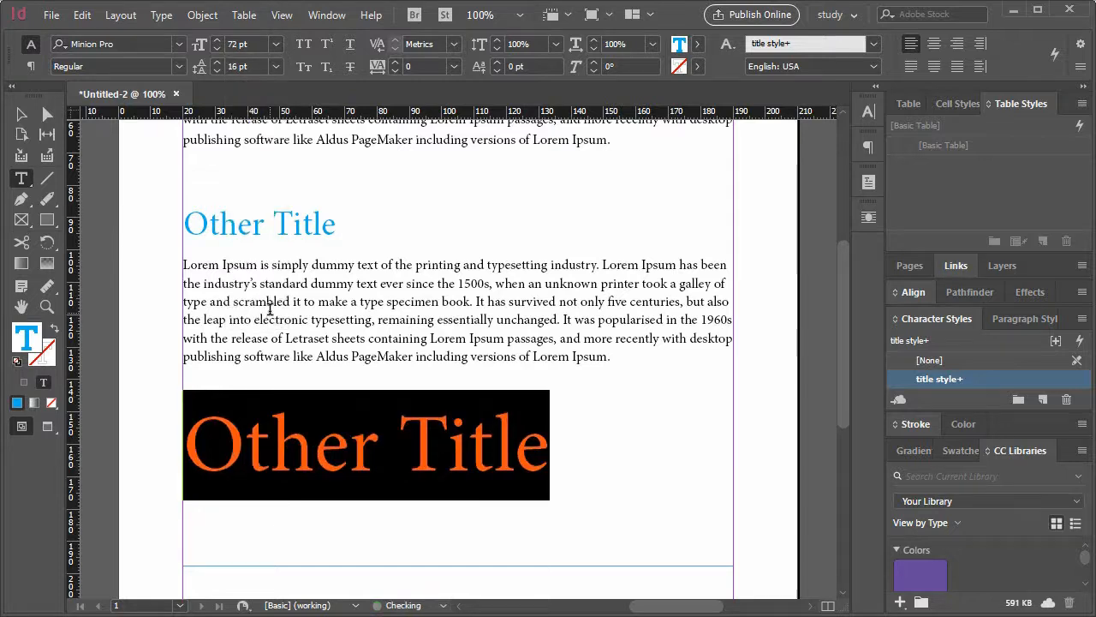
click(416, 395)
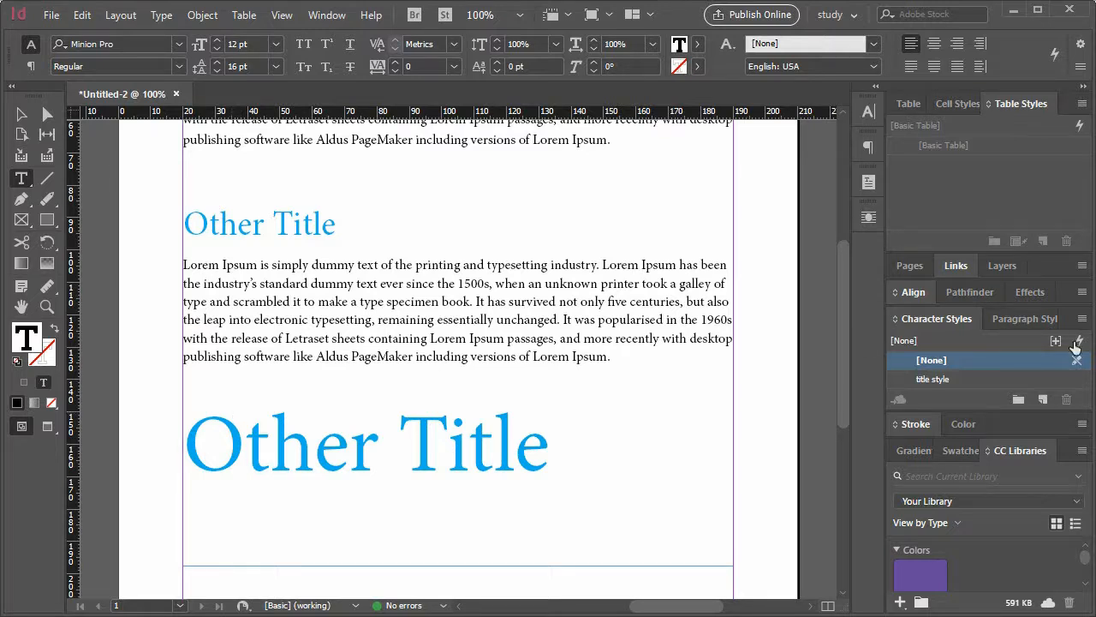
Float the Character Styles panel over the page and inspect the Based On choices for a new character style without creating one
drag(937, 318, 484, 209)
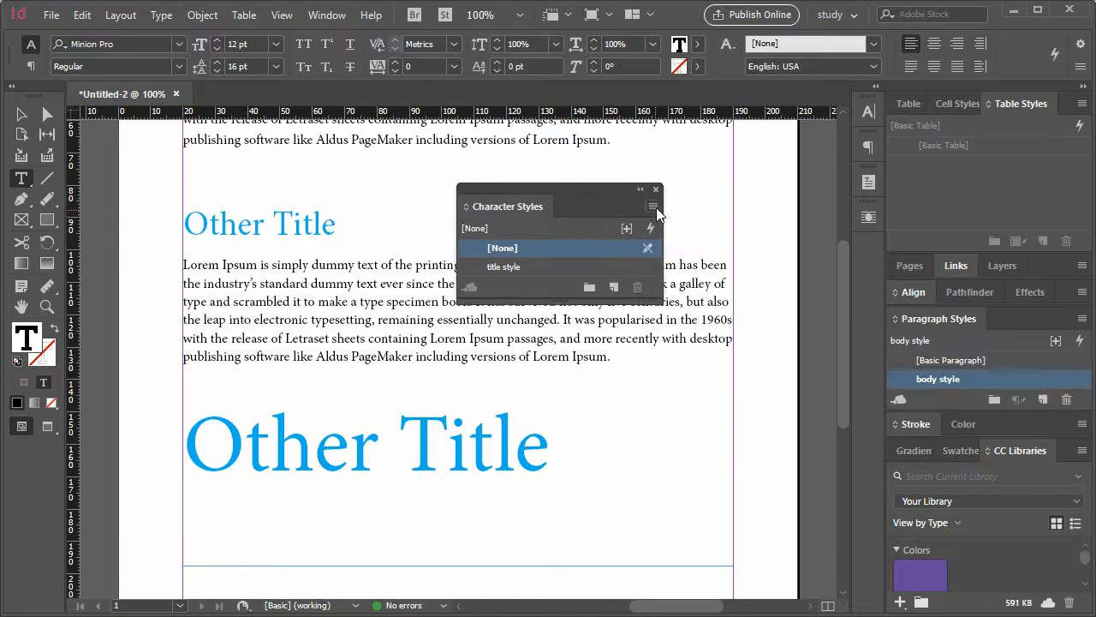
click(656, 207)
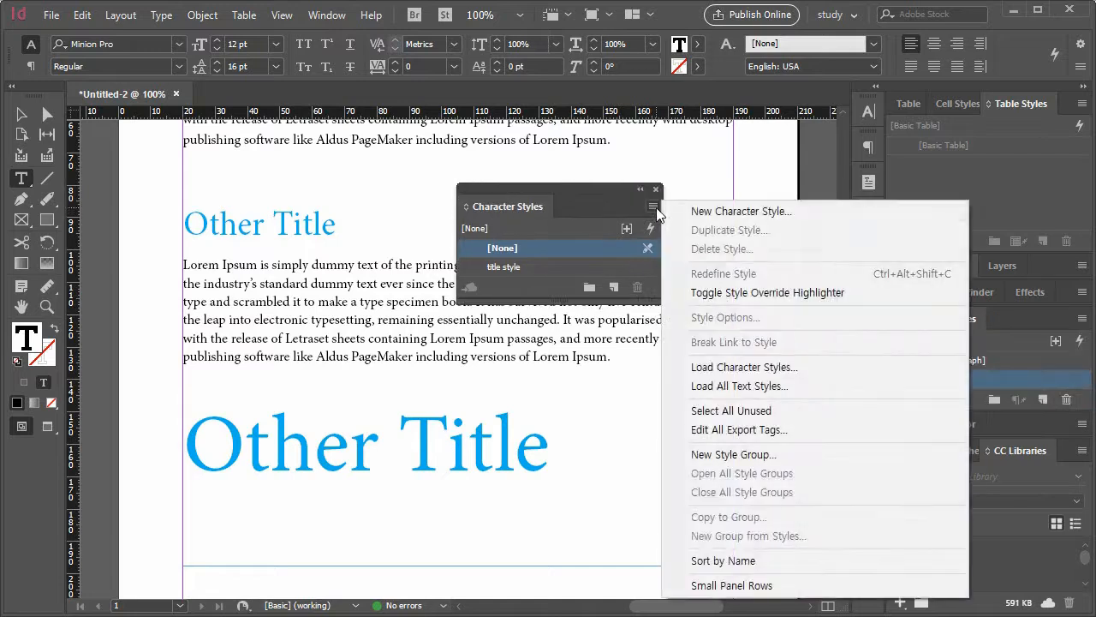
click(702, 214)
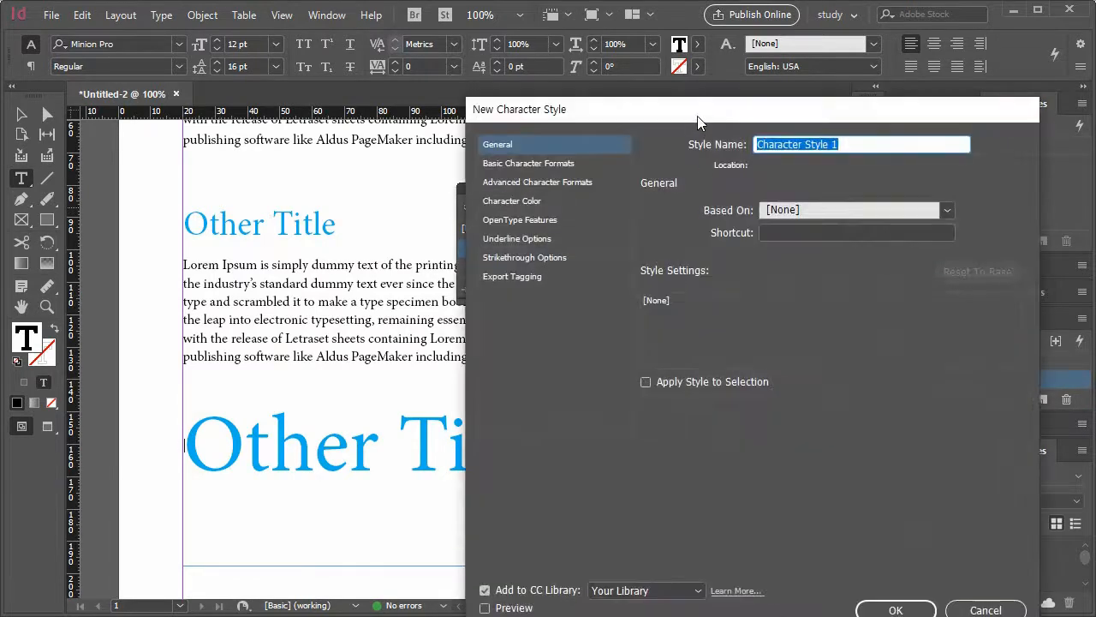
drag(698, 120, 634, 79)
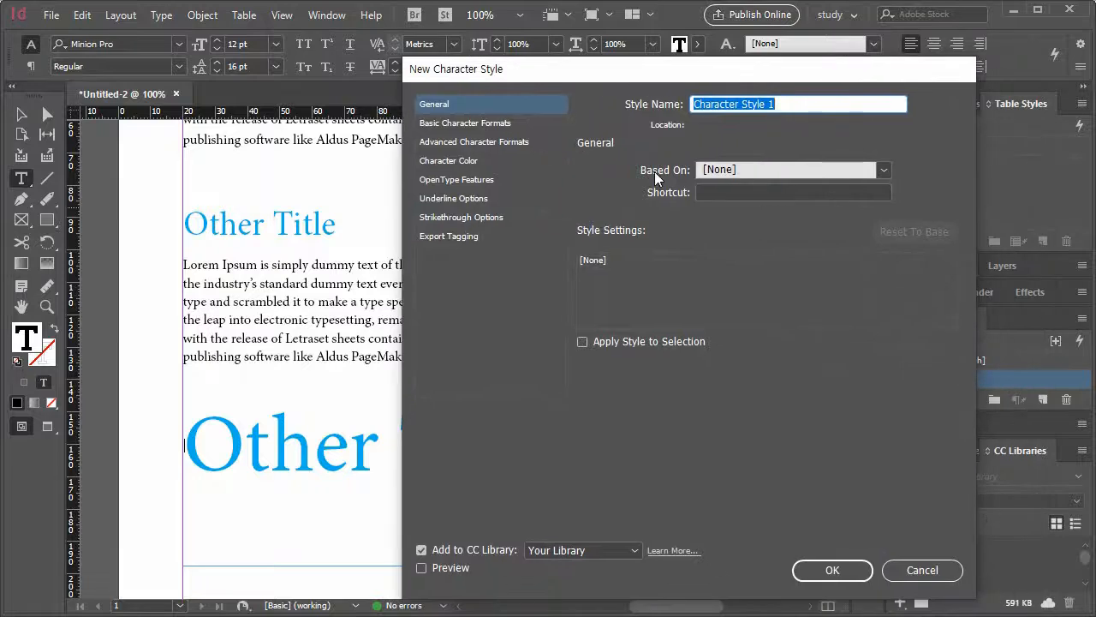
click(785, 171)
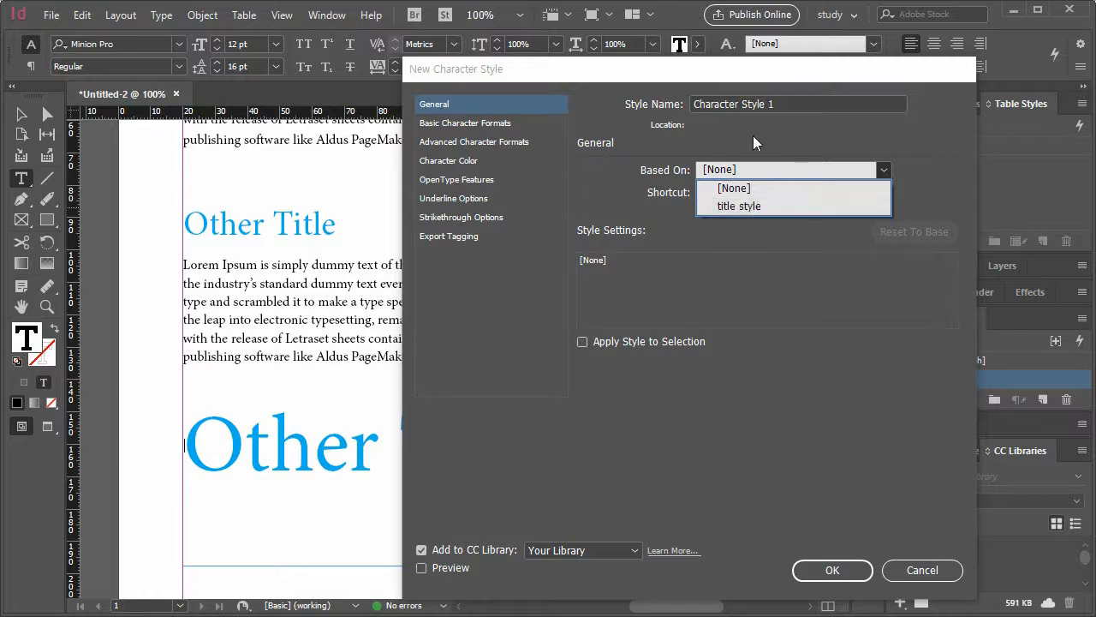
click(921, 574)
click(920, 574)
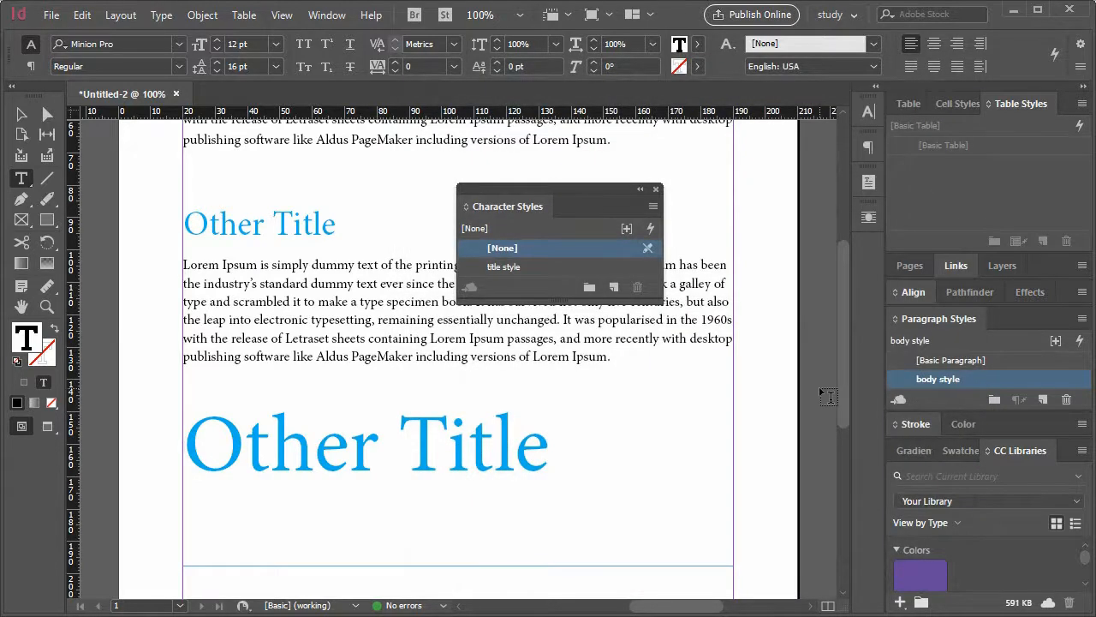